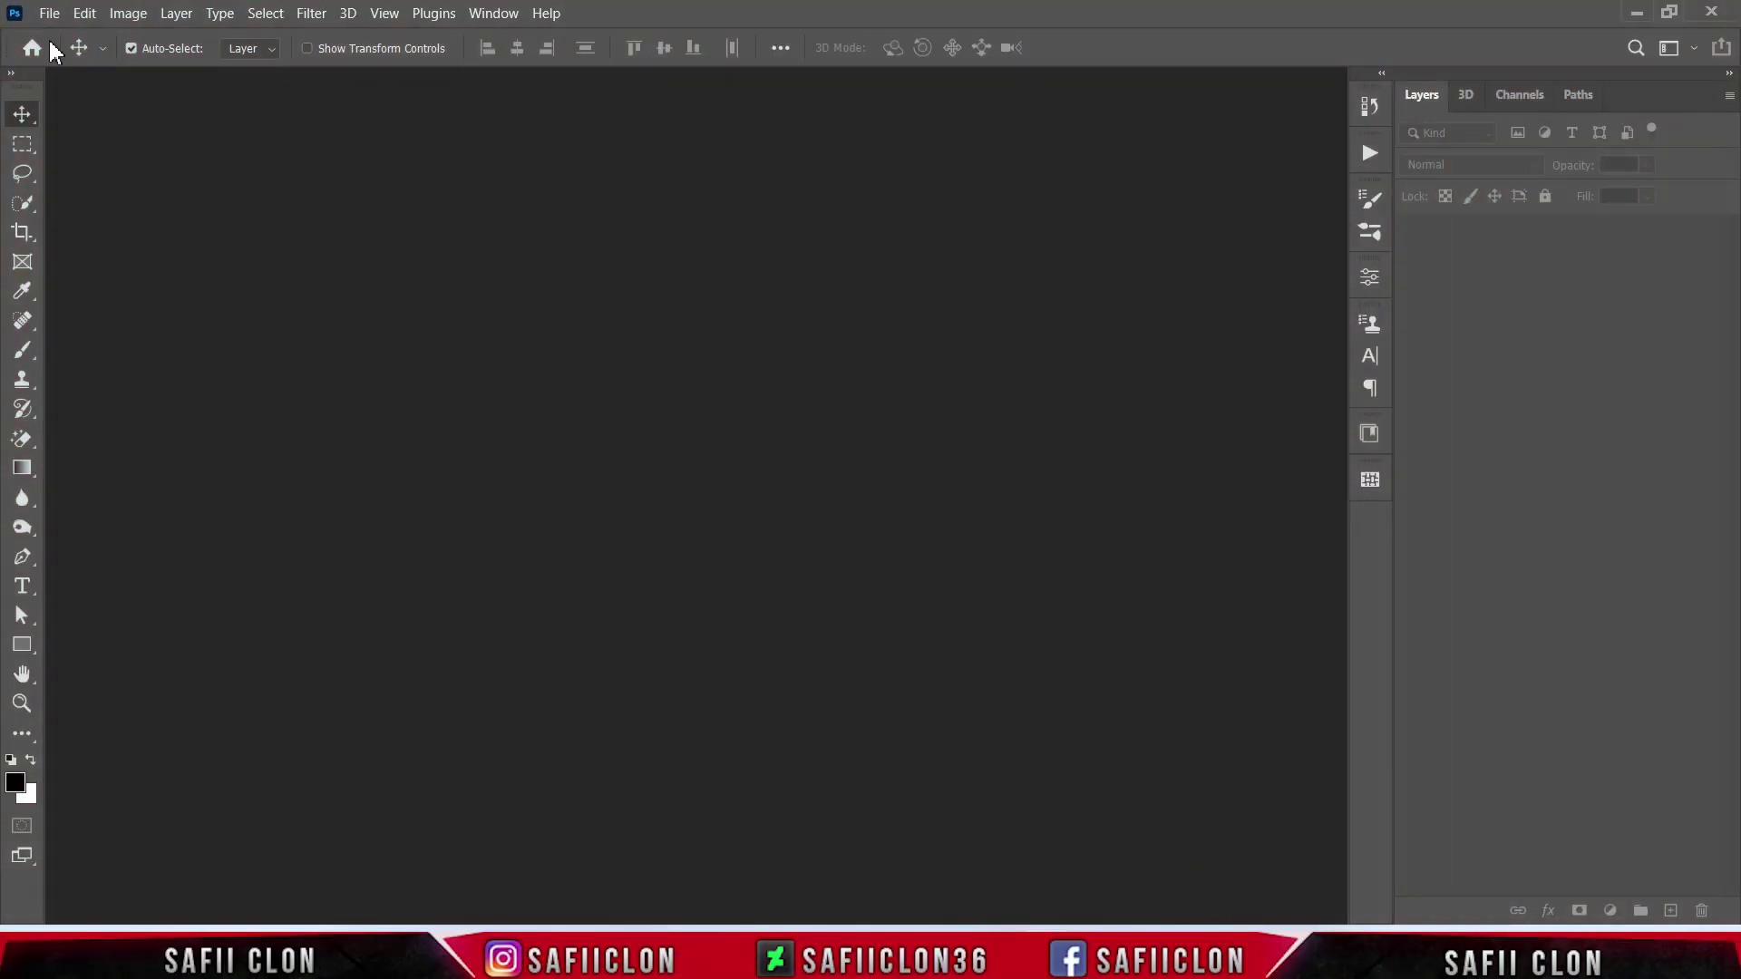
# Create a new white document 2000 px wide and 2000 px high at 300 pixels/inch
pyautogui.click(49, 13)
pyautogui.click(66, 34)
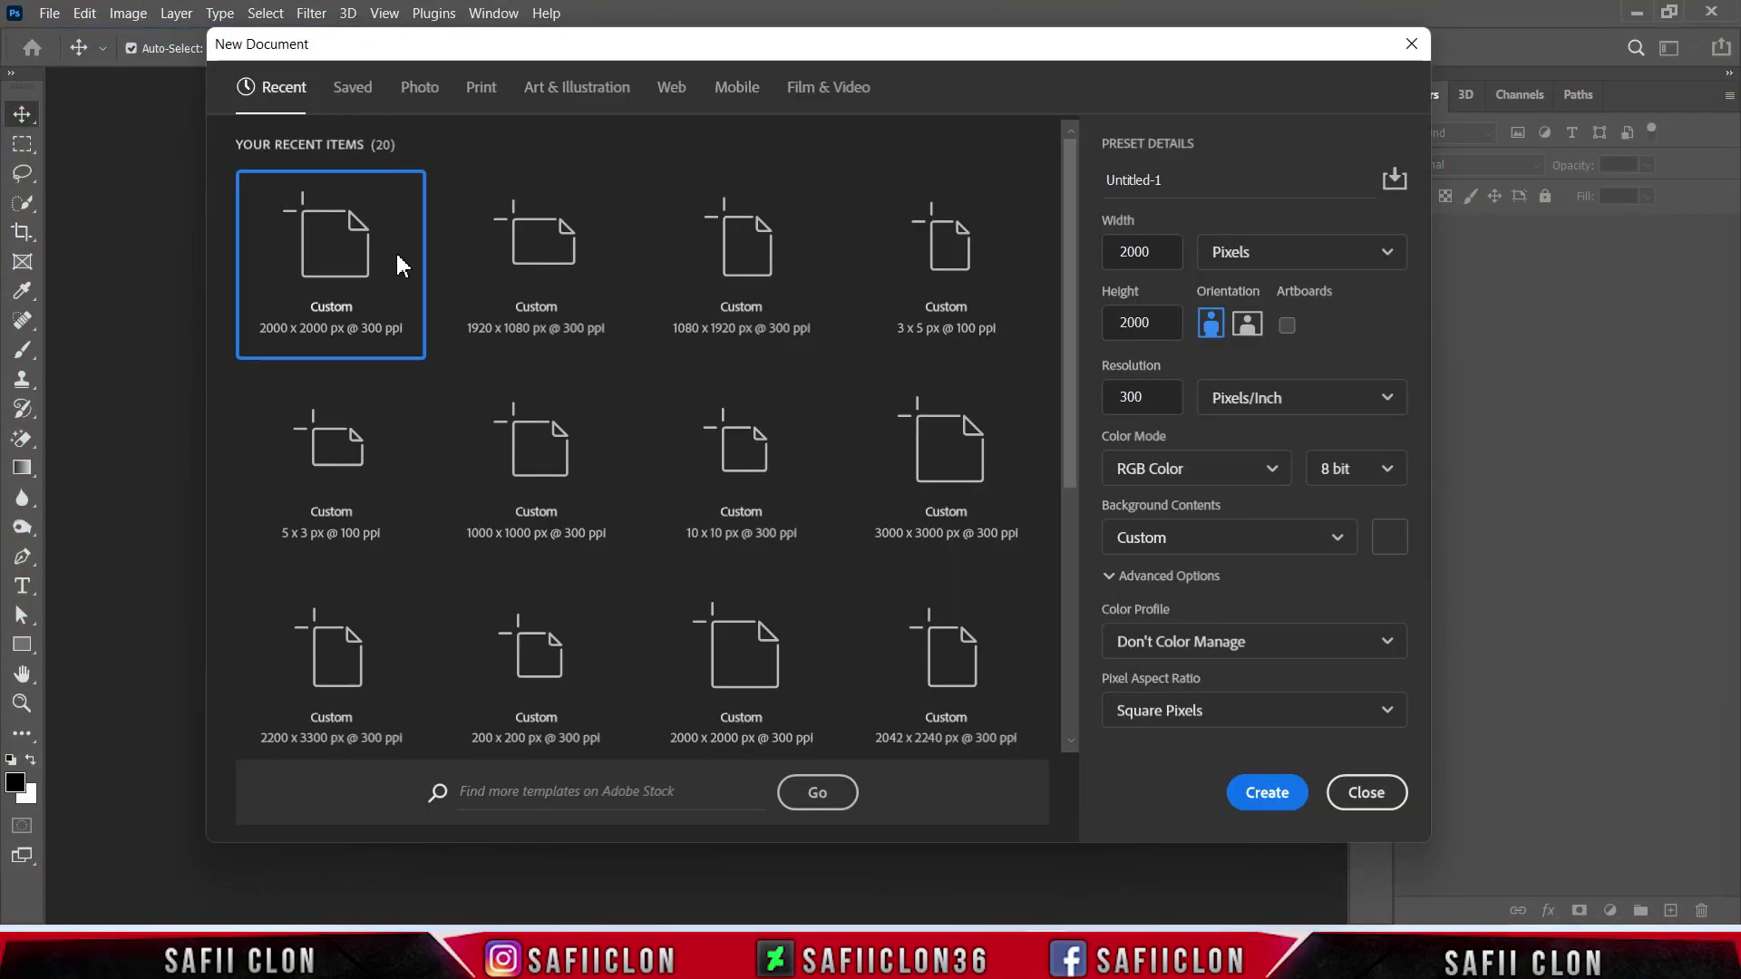
pyautogui.click(1297, 253)
pyautogui.moveTo(1162, 253); pyautogui.dragTo(1111, 247)
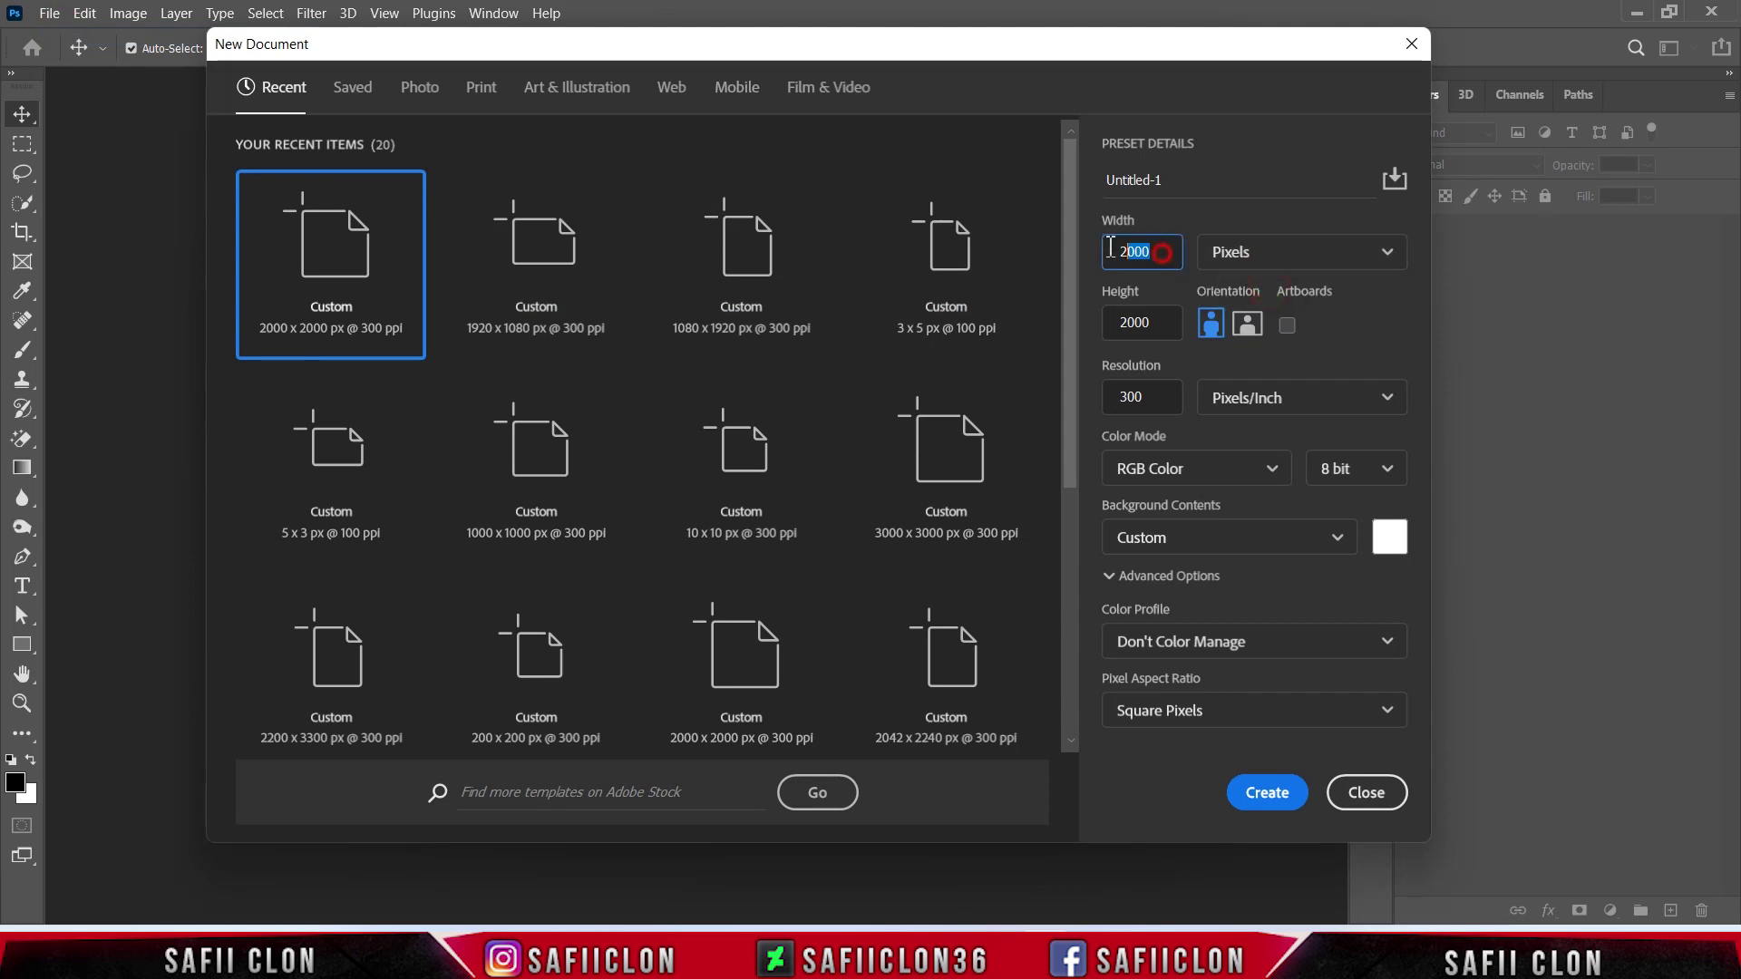
pyautogui.write('20')
pyautogui.doubleClick(1162, 319)
pyautogui.write('2')
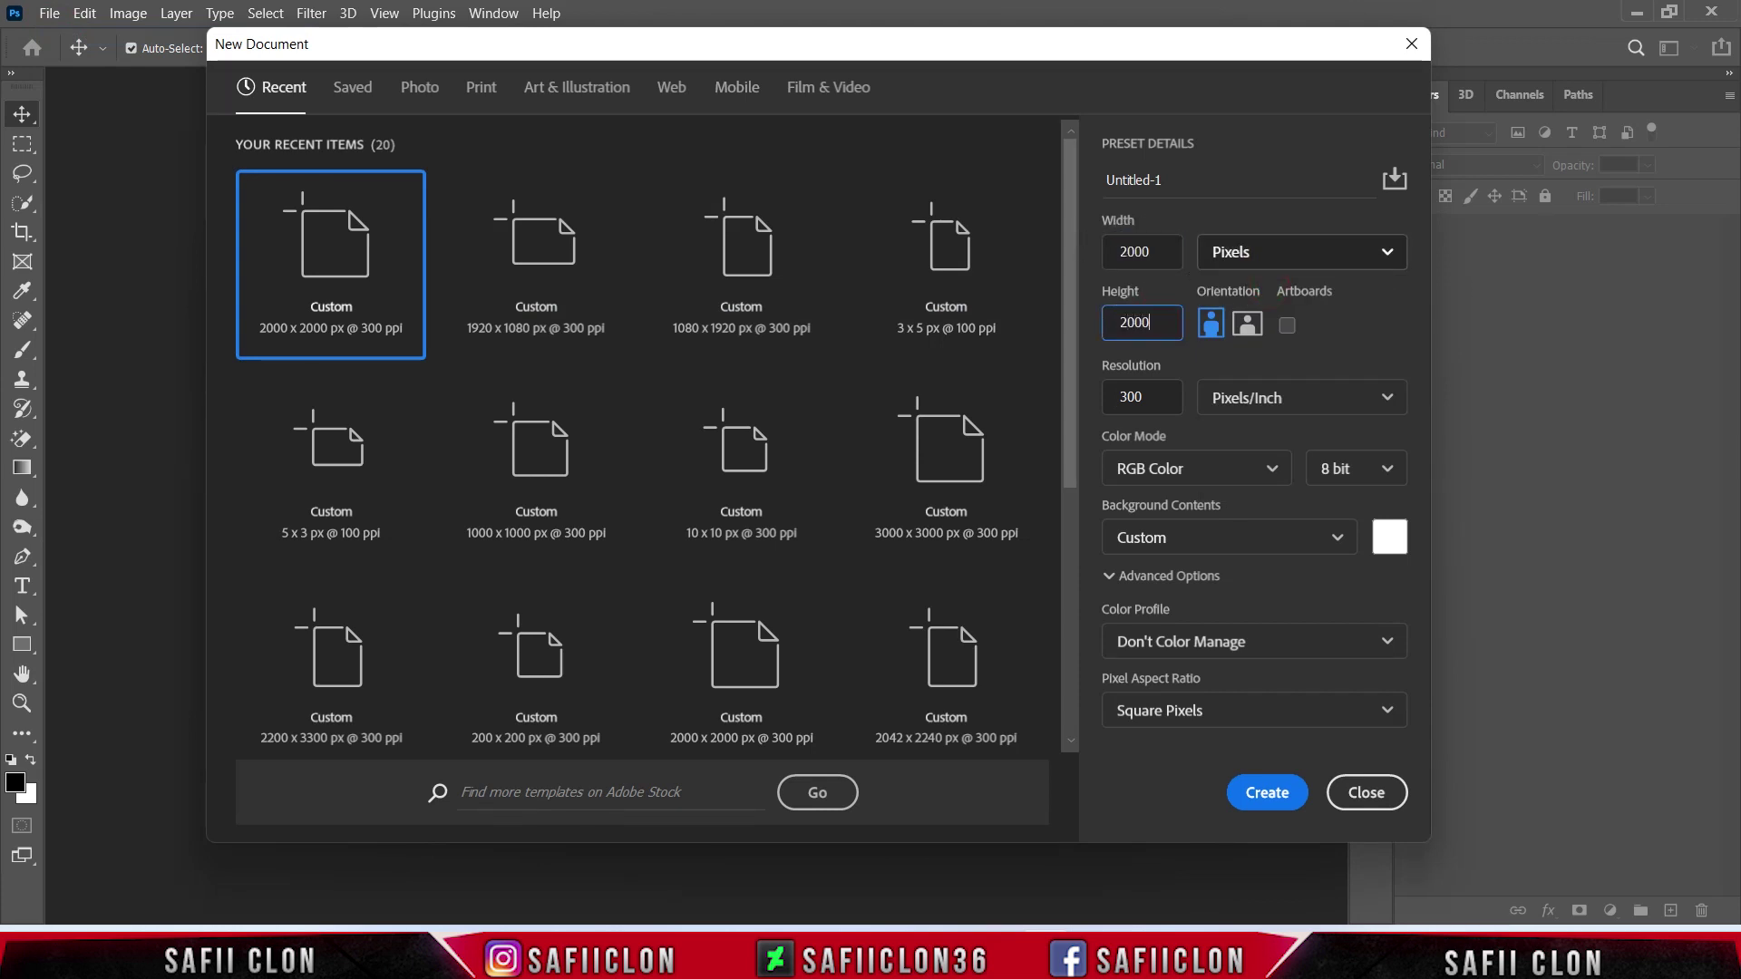
pyautogui.doubleClick(1142, 396)
pyautogui.write('3')
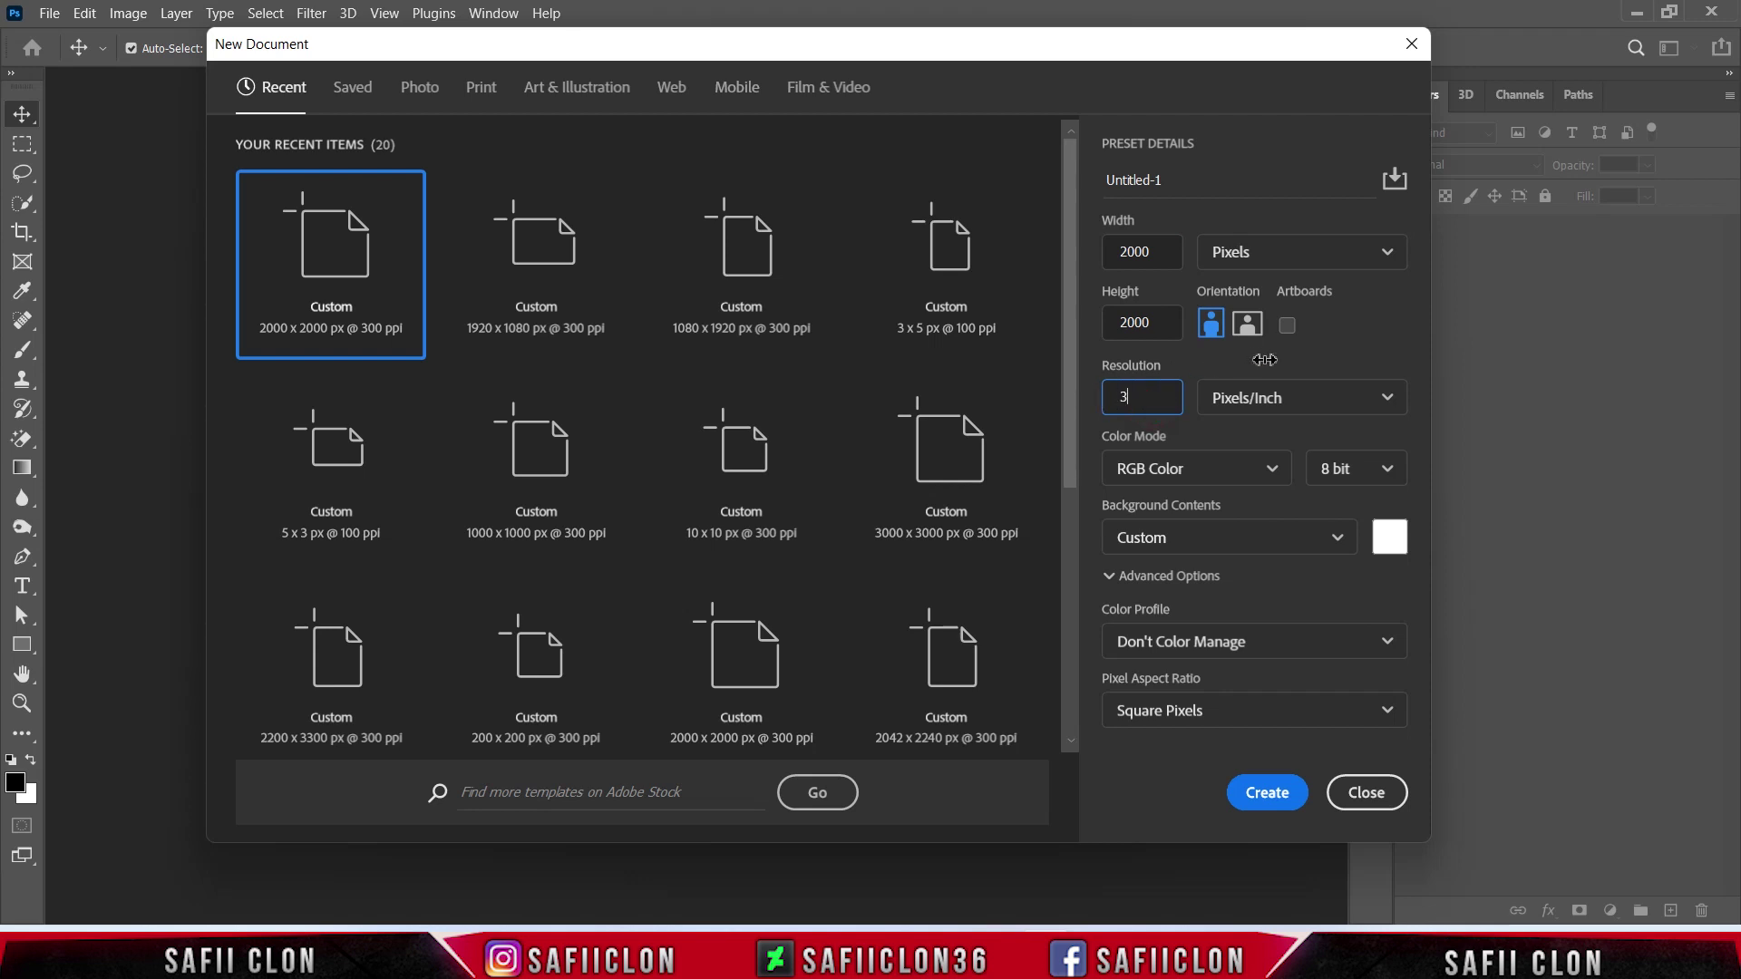
pyautogui.write('00')
pyautogui.click(1282, 393)
pyautogui.click(1272, 437)
pyautogui.click(1267, 793)
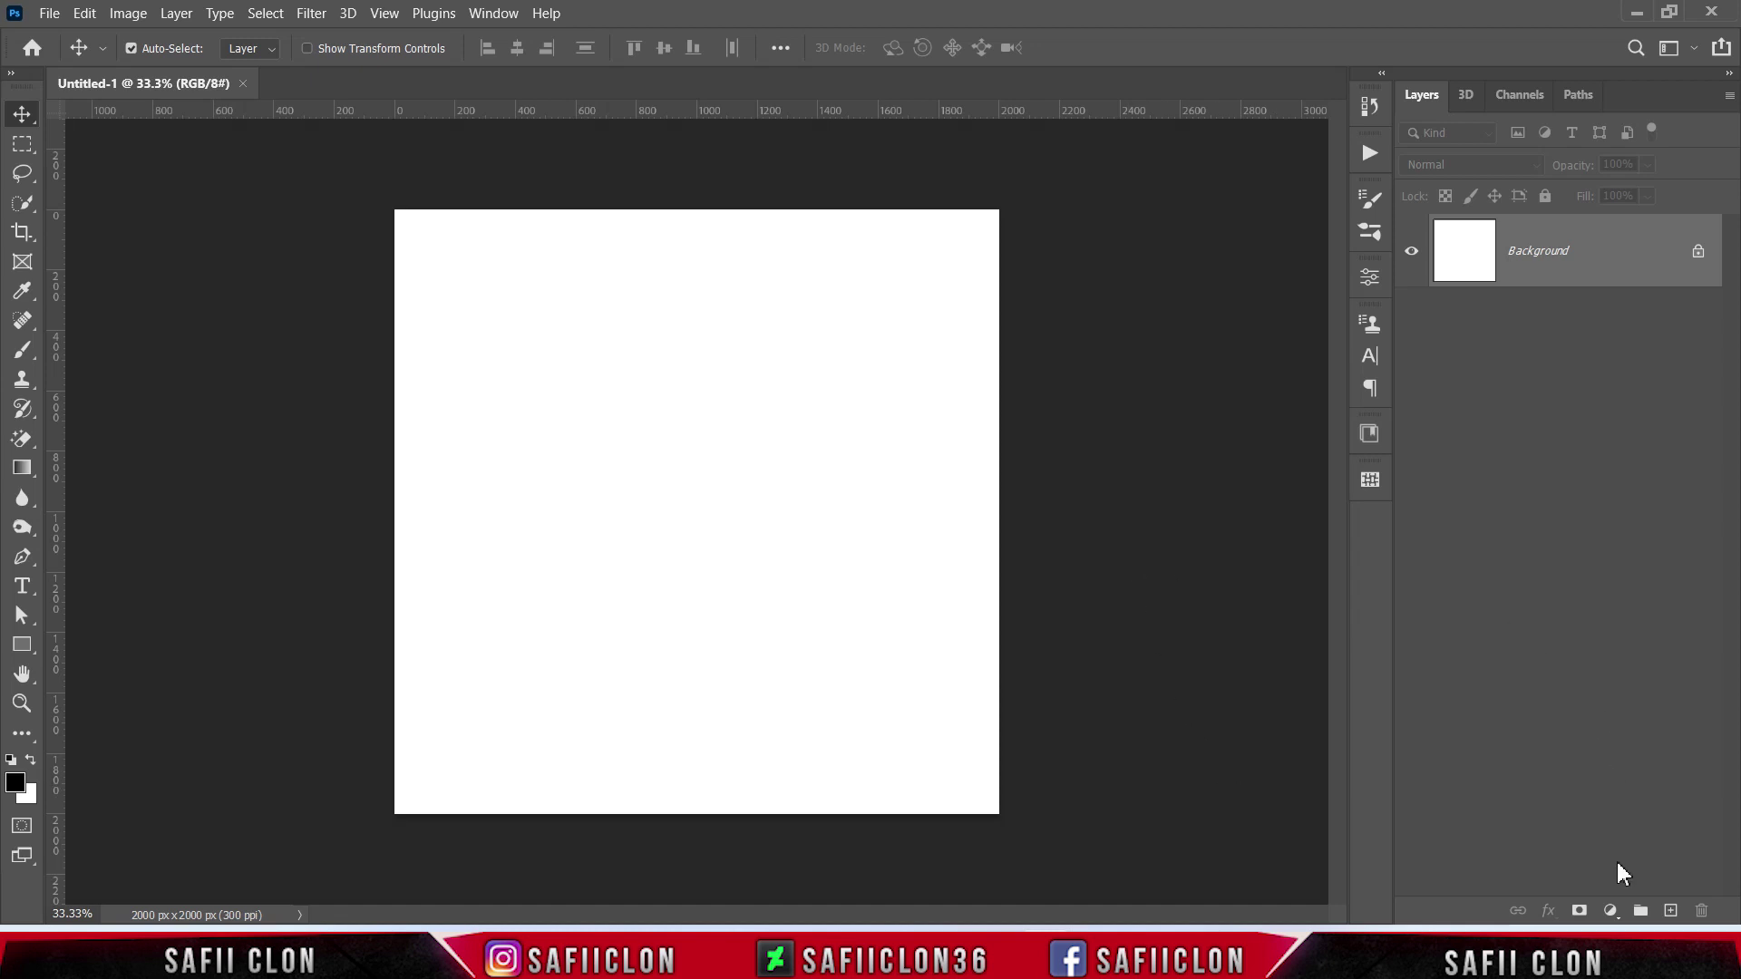
# Add a Gradient fill layer starting from the Basic black-to-white preset
pyautogui.click(1613, 911)
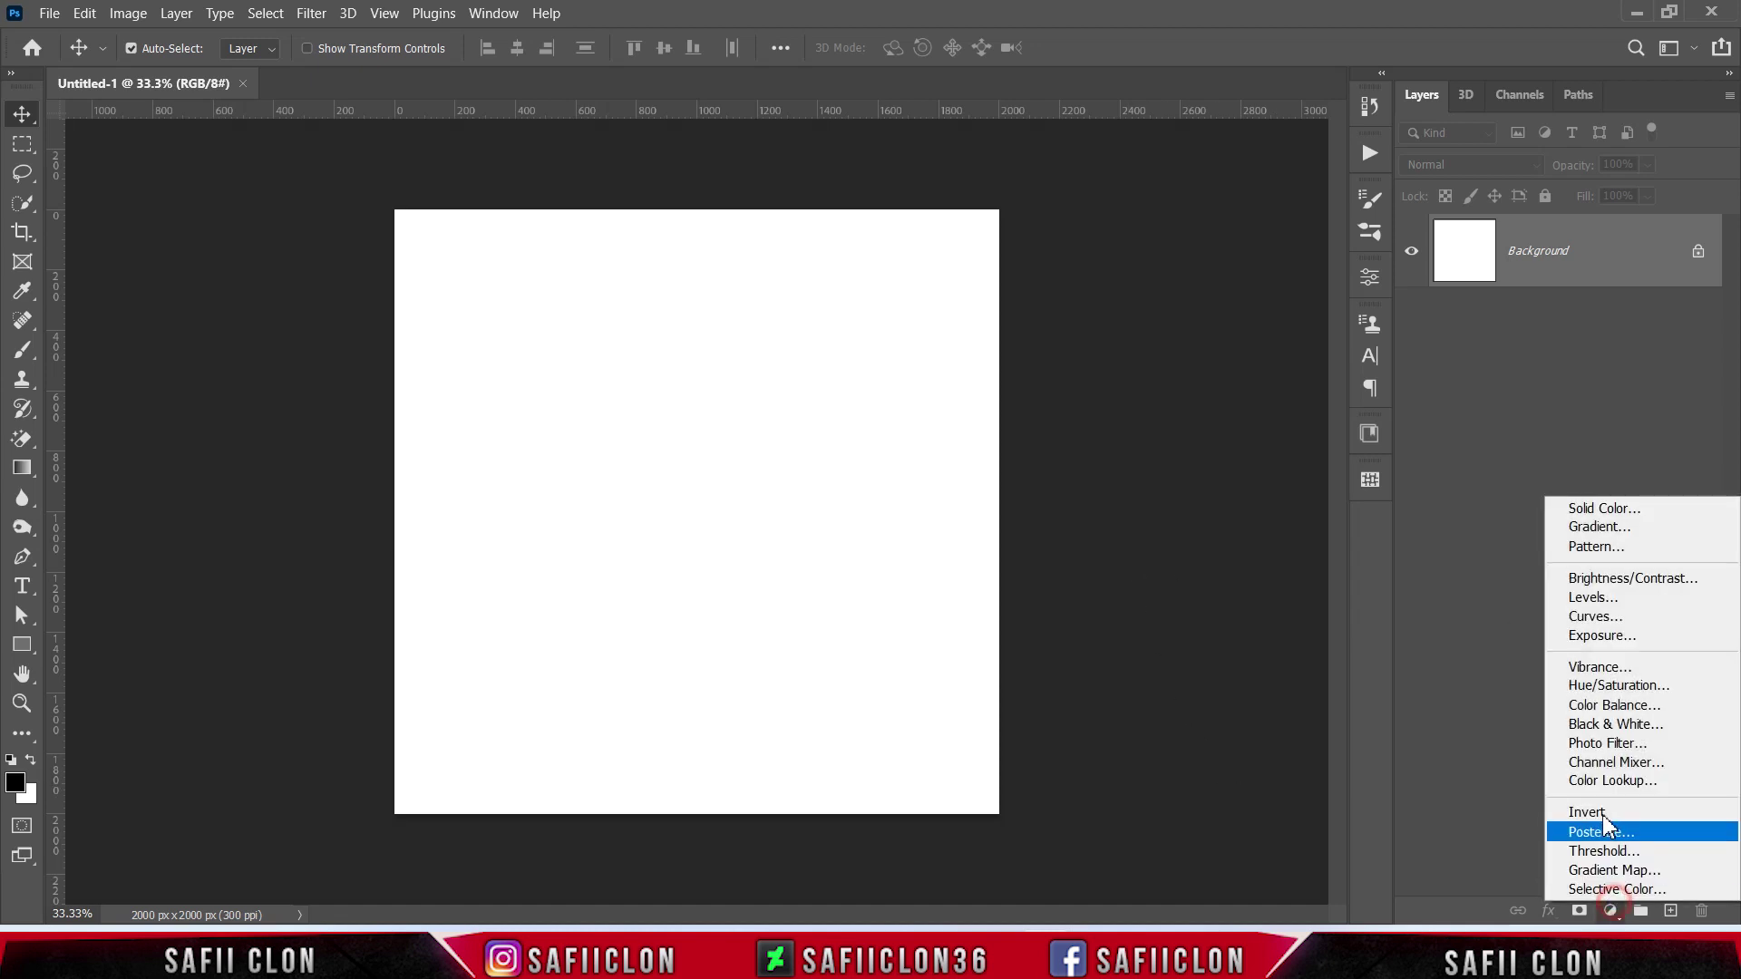
pyautogui.click(1597, 531)
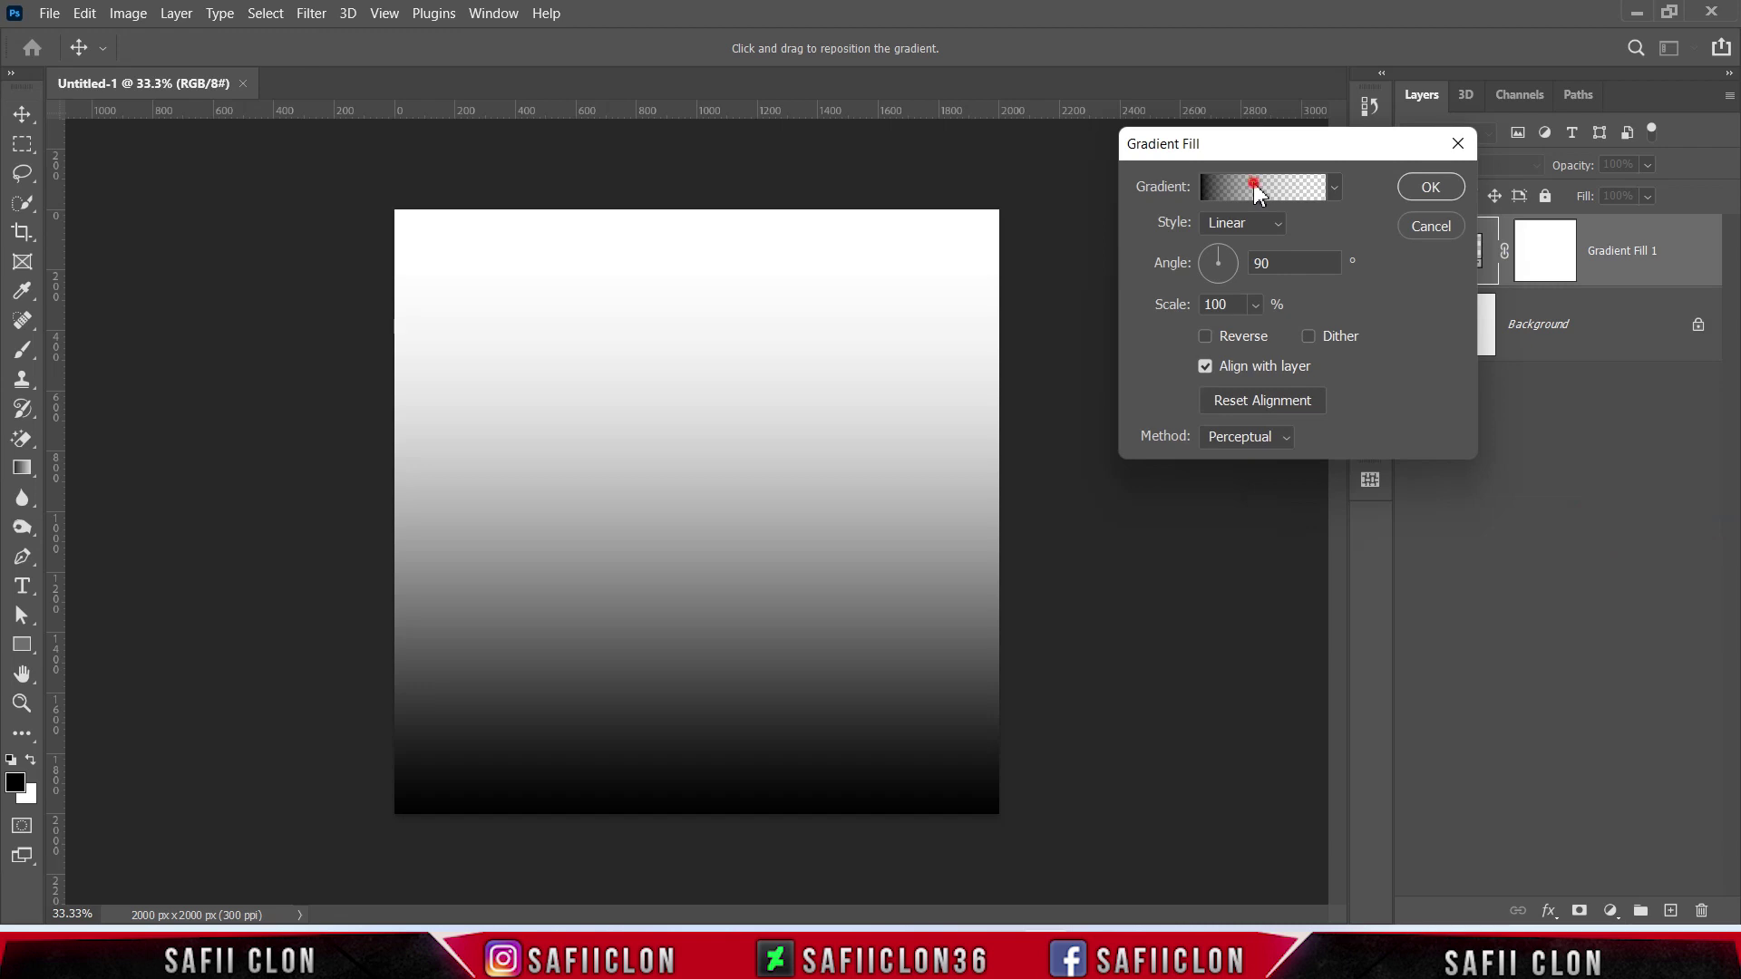
pyautogui.click(1255, 188)
pyautogui.click(1198, 150)
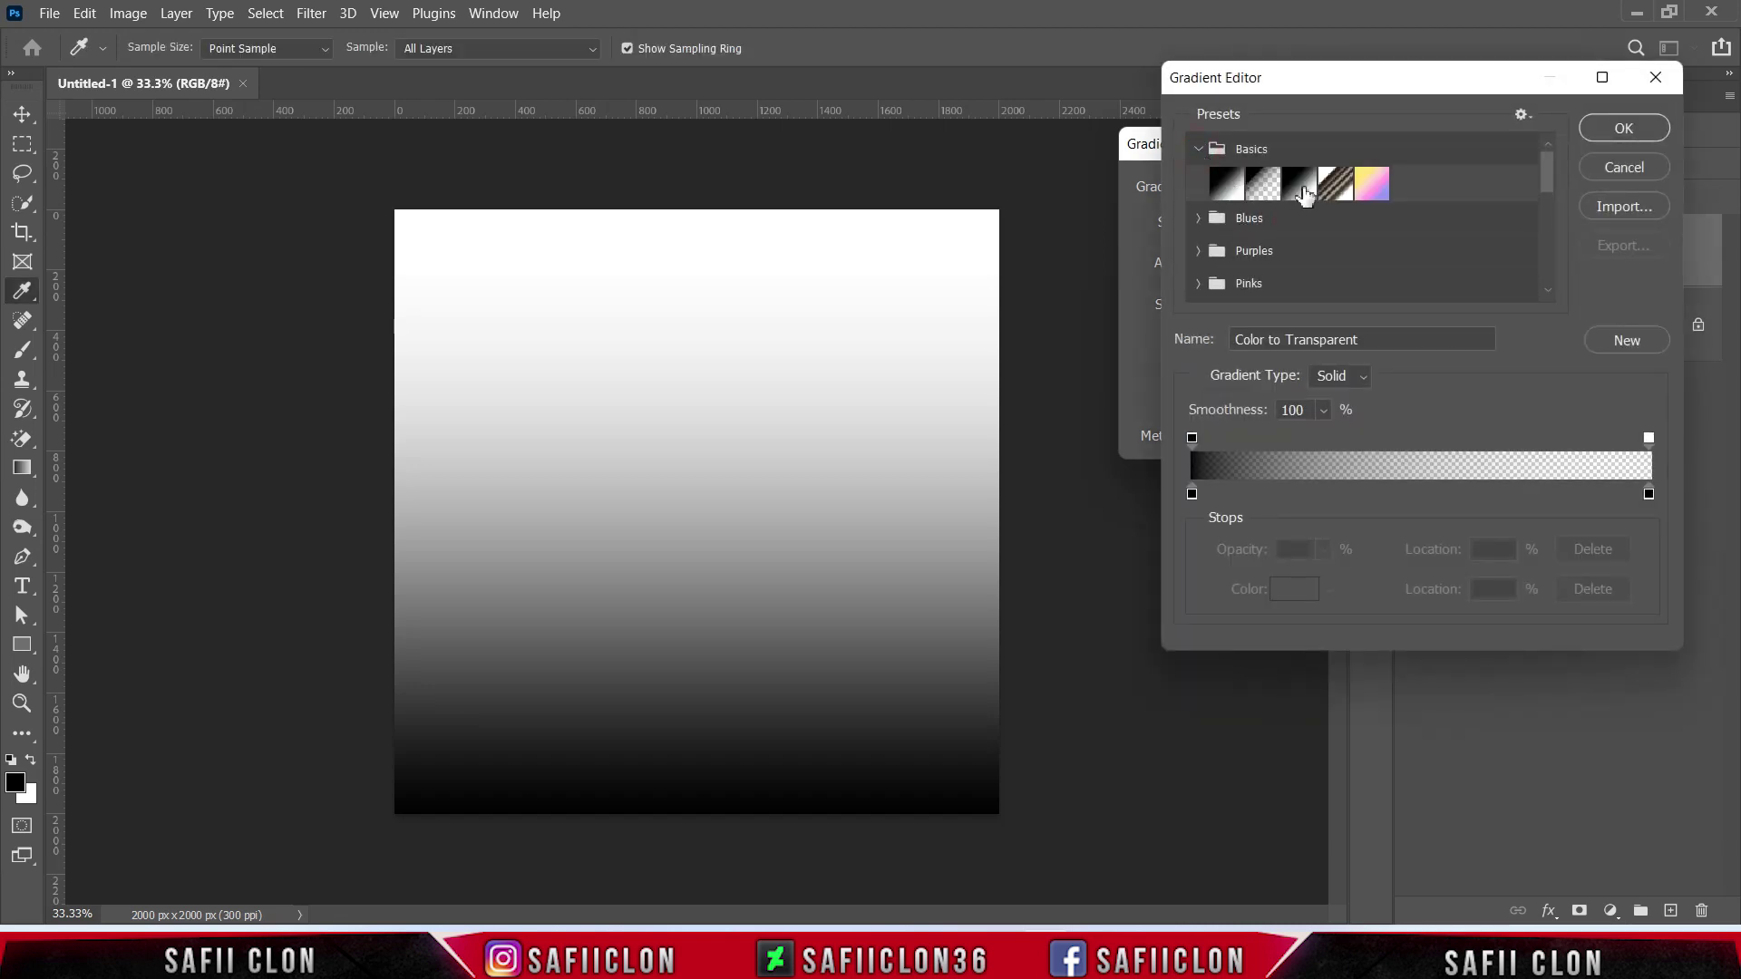
pyautogui.click(1301, 185)
# Set the gradient stops to dark teal 014544 on the left and light teal 38a7ae on the right
pyautogui.click(1192, 495)
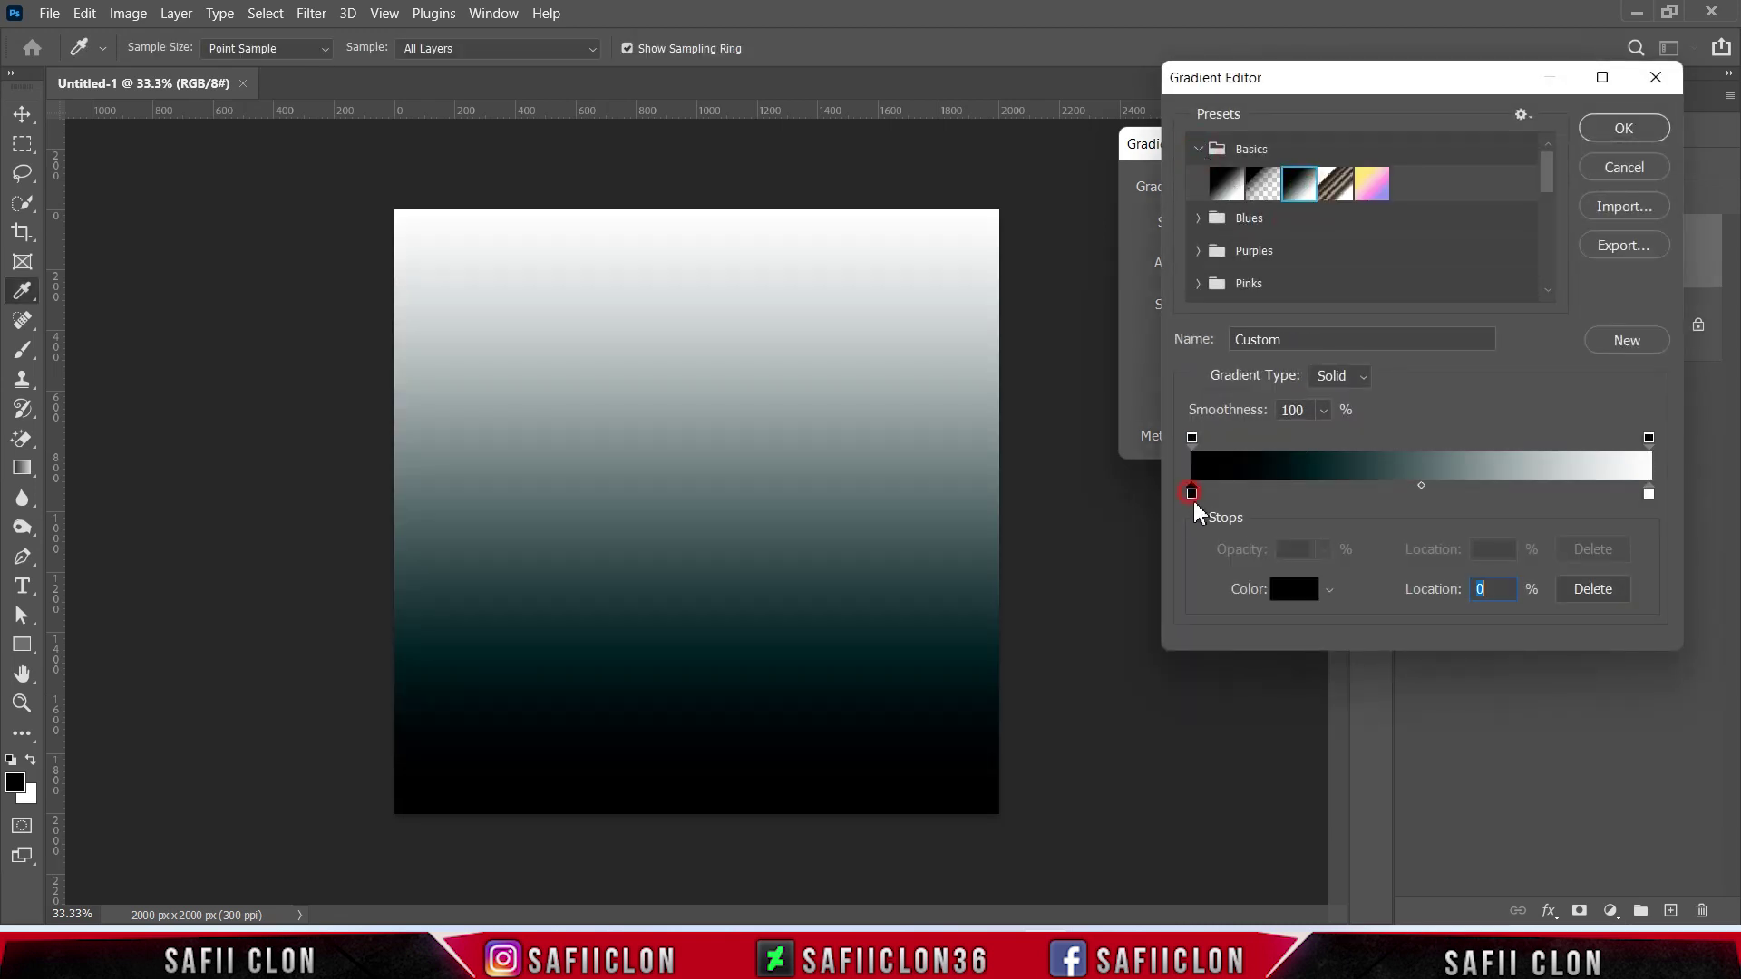
pyautogui.click(1295, 591)
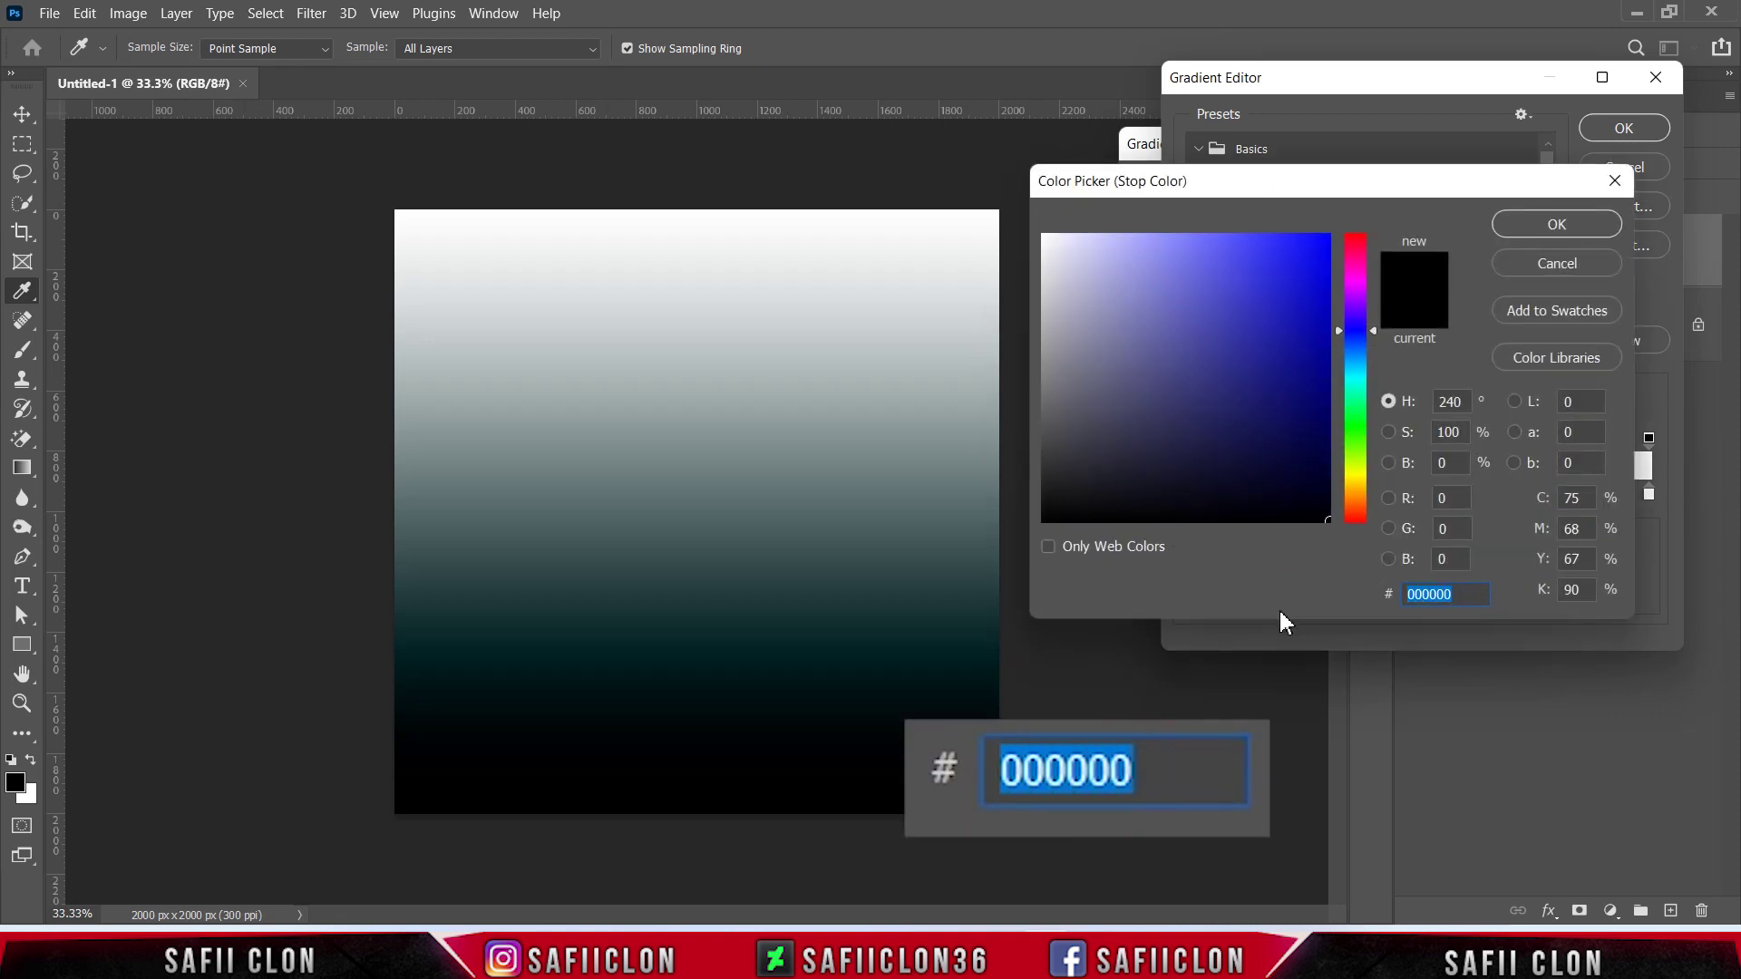
pyautogui.write('0145')
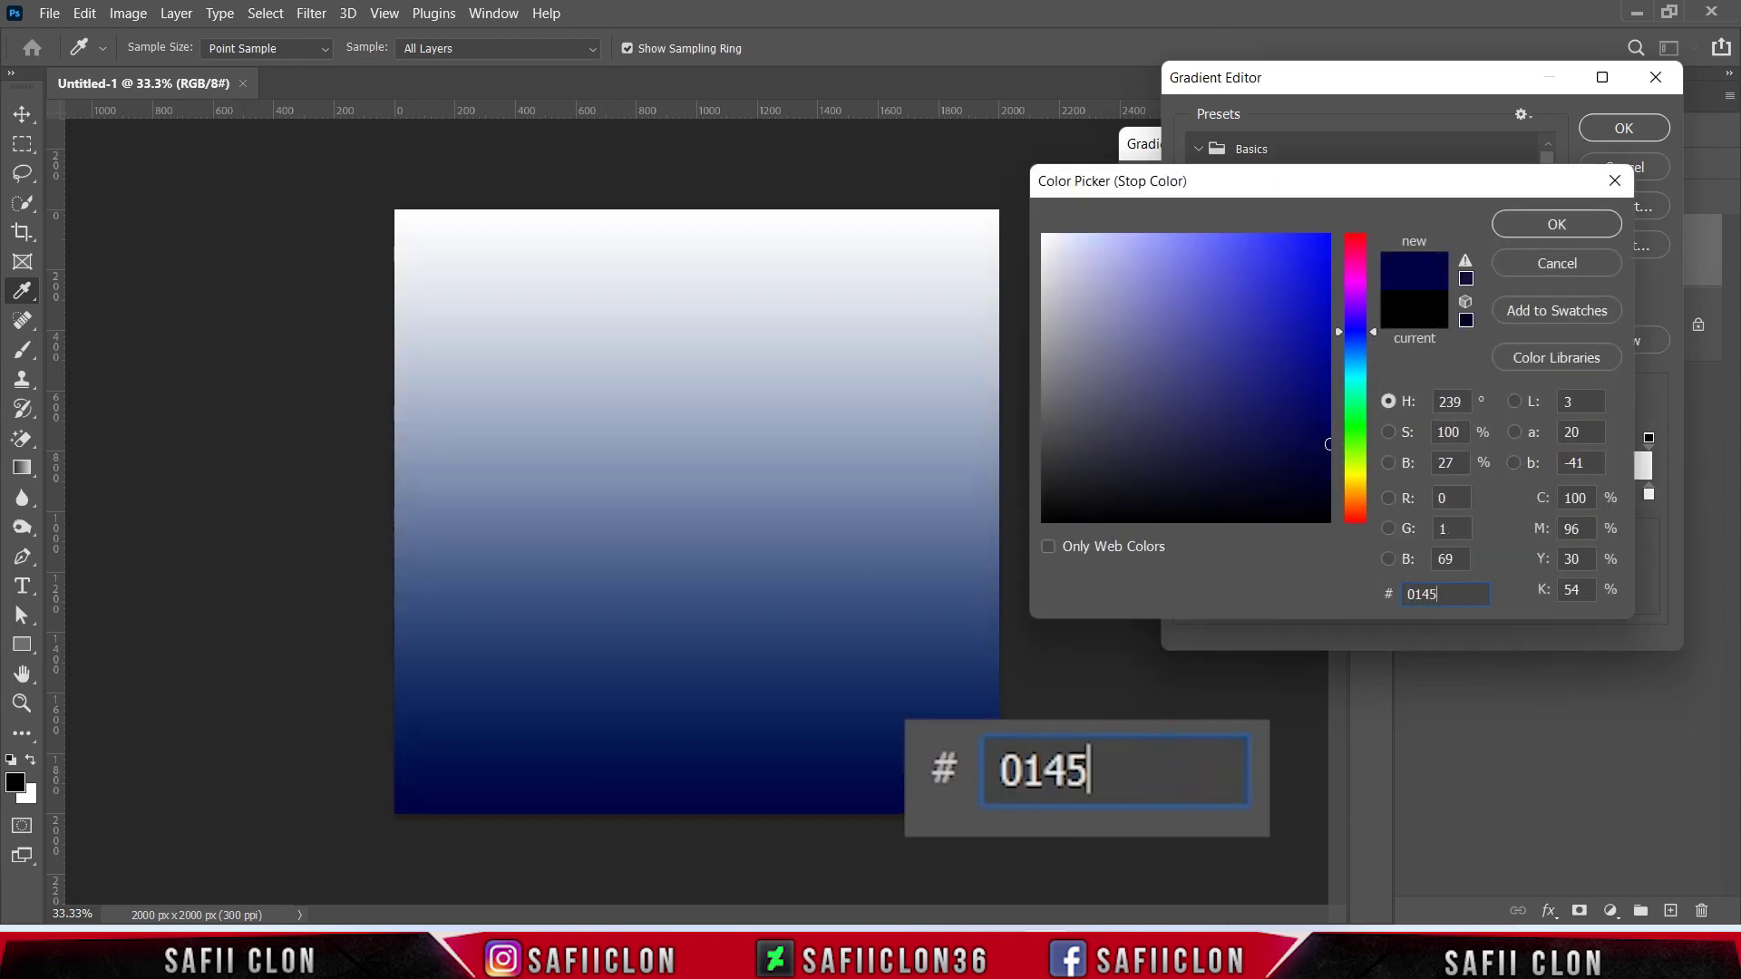
pyautogui.write('44')
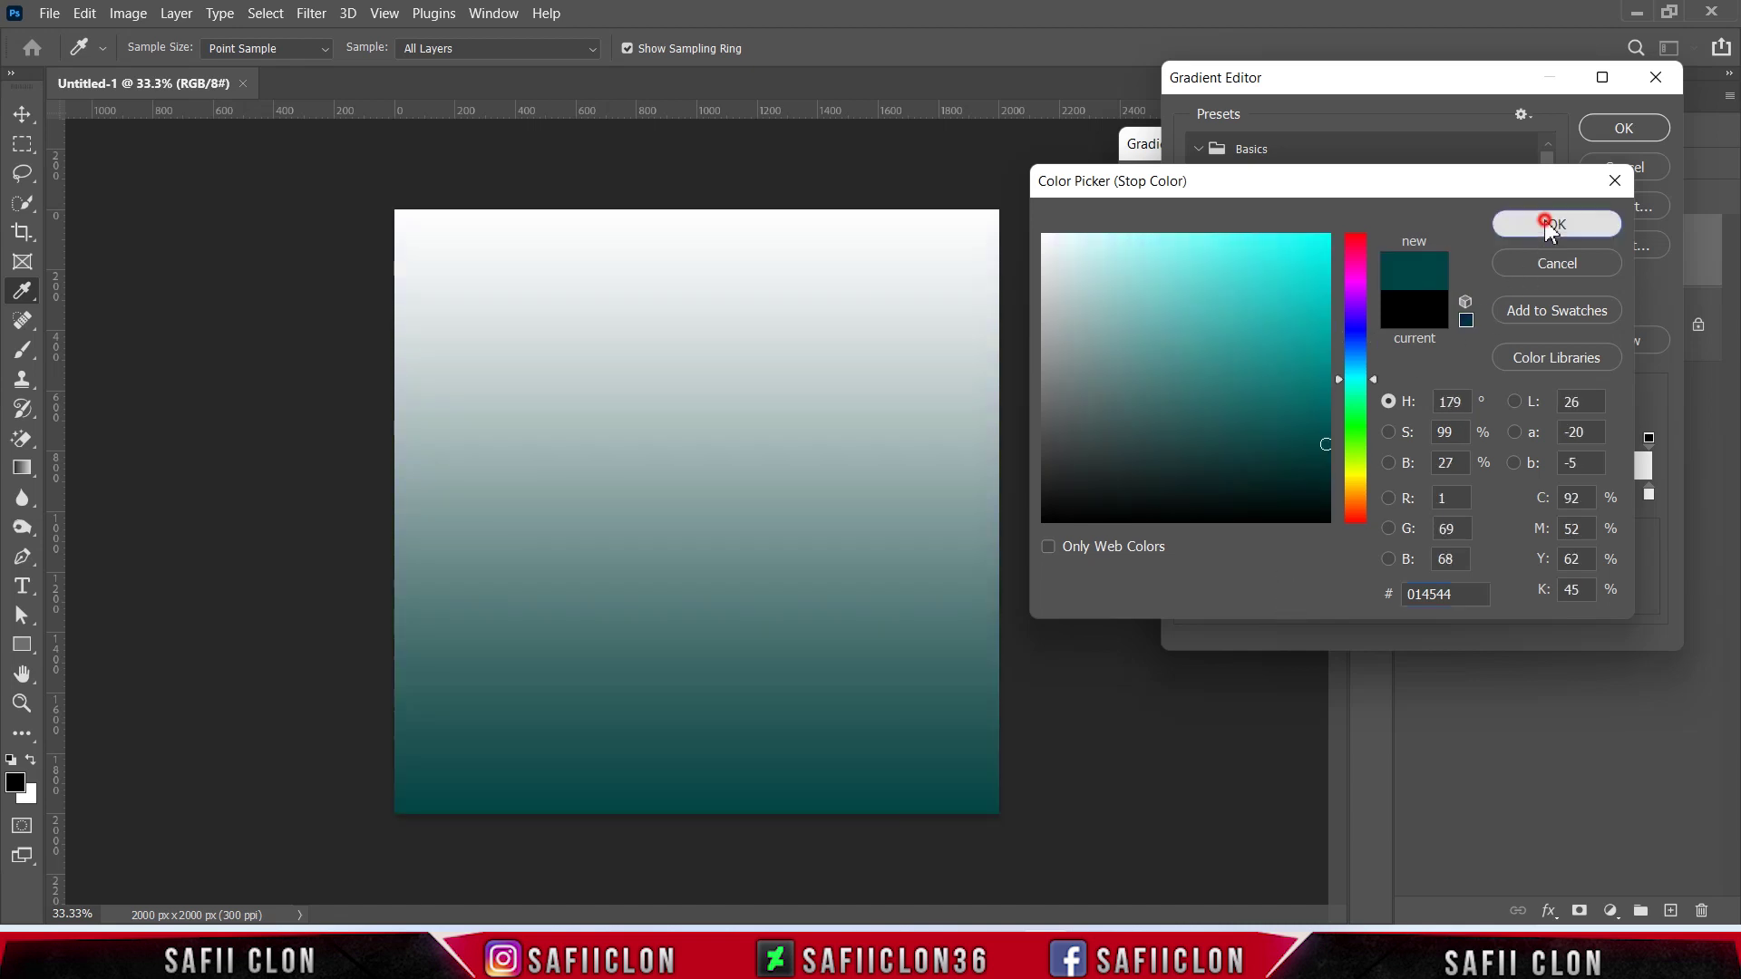
pyautogui.click(1553, 224)
pyautogui.click(1648, 494)
pyautogui.click(1295, 591)
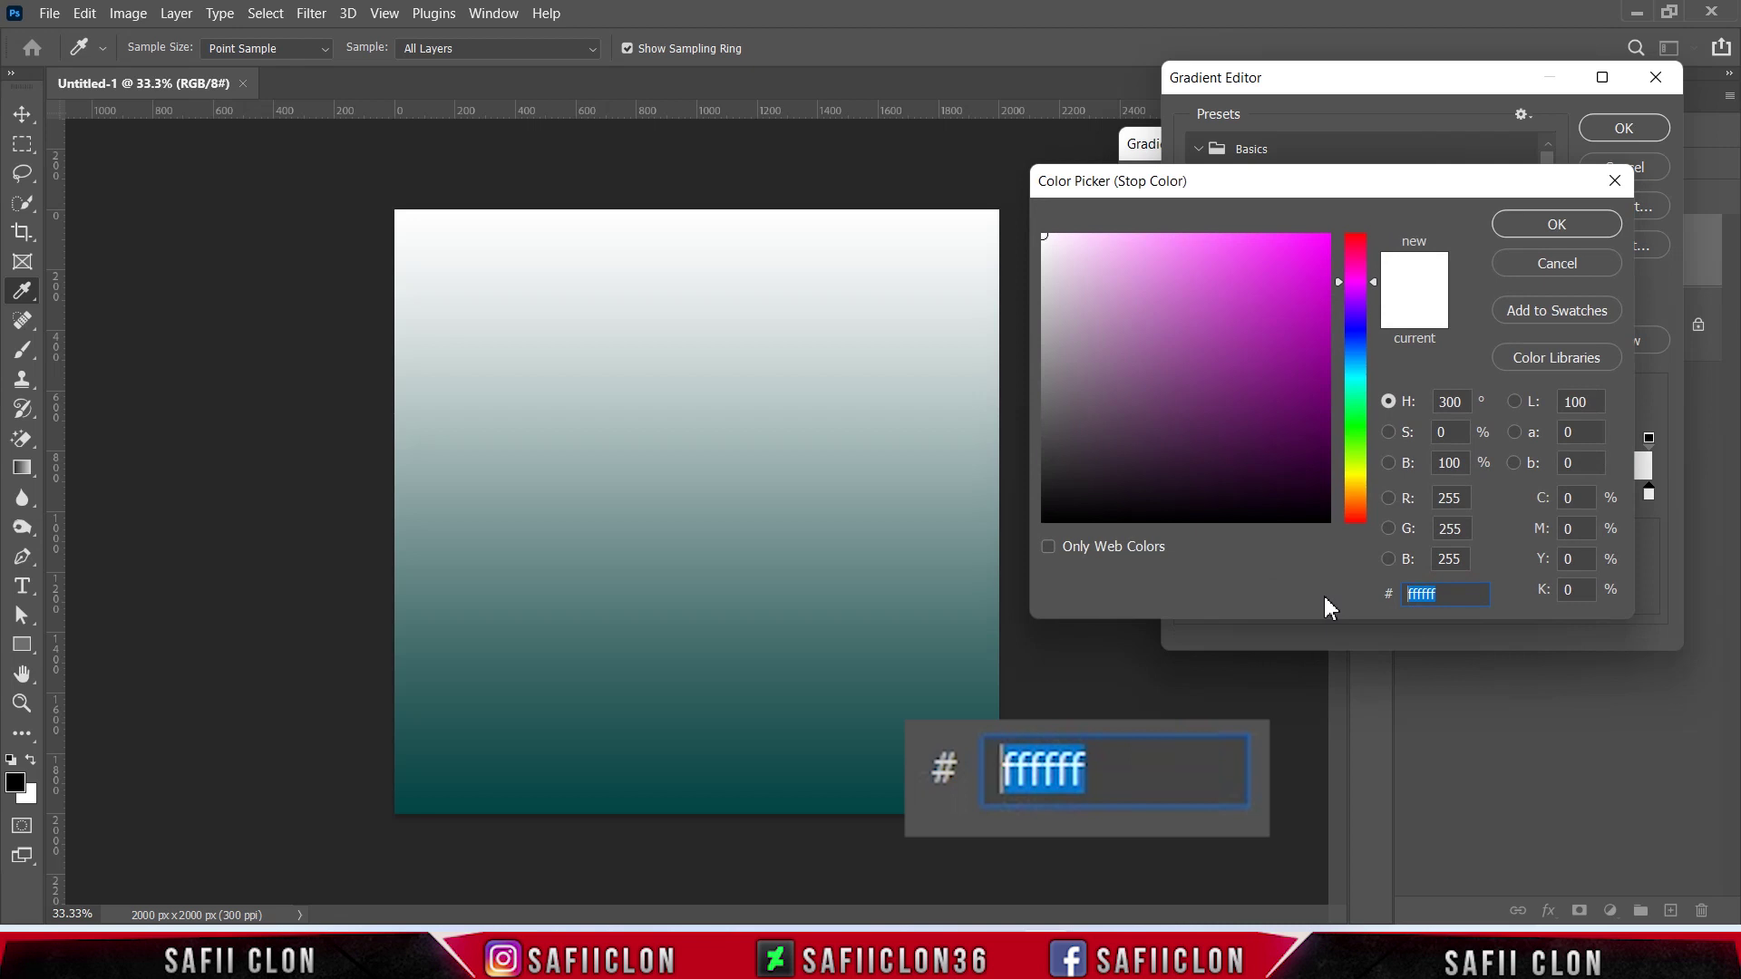
pyautogui.write('38')
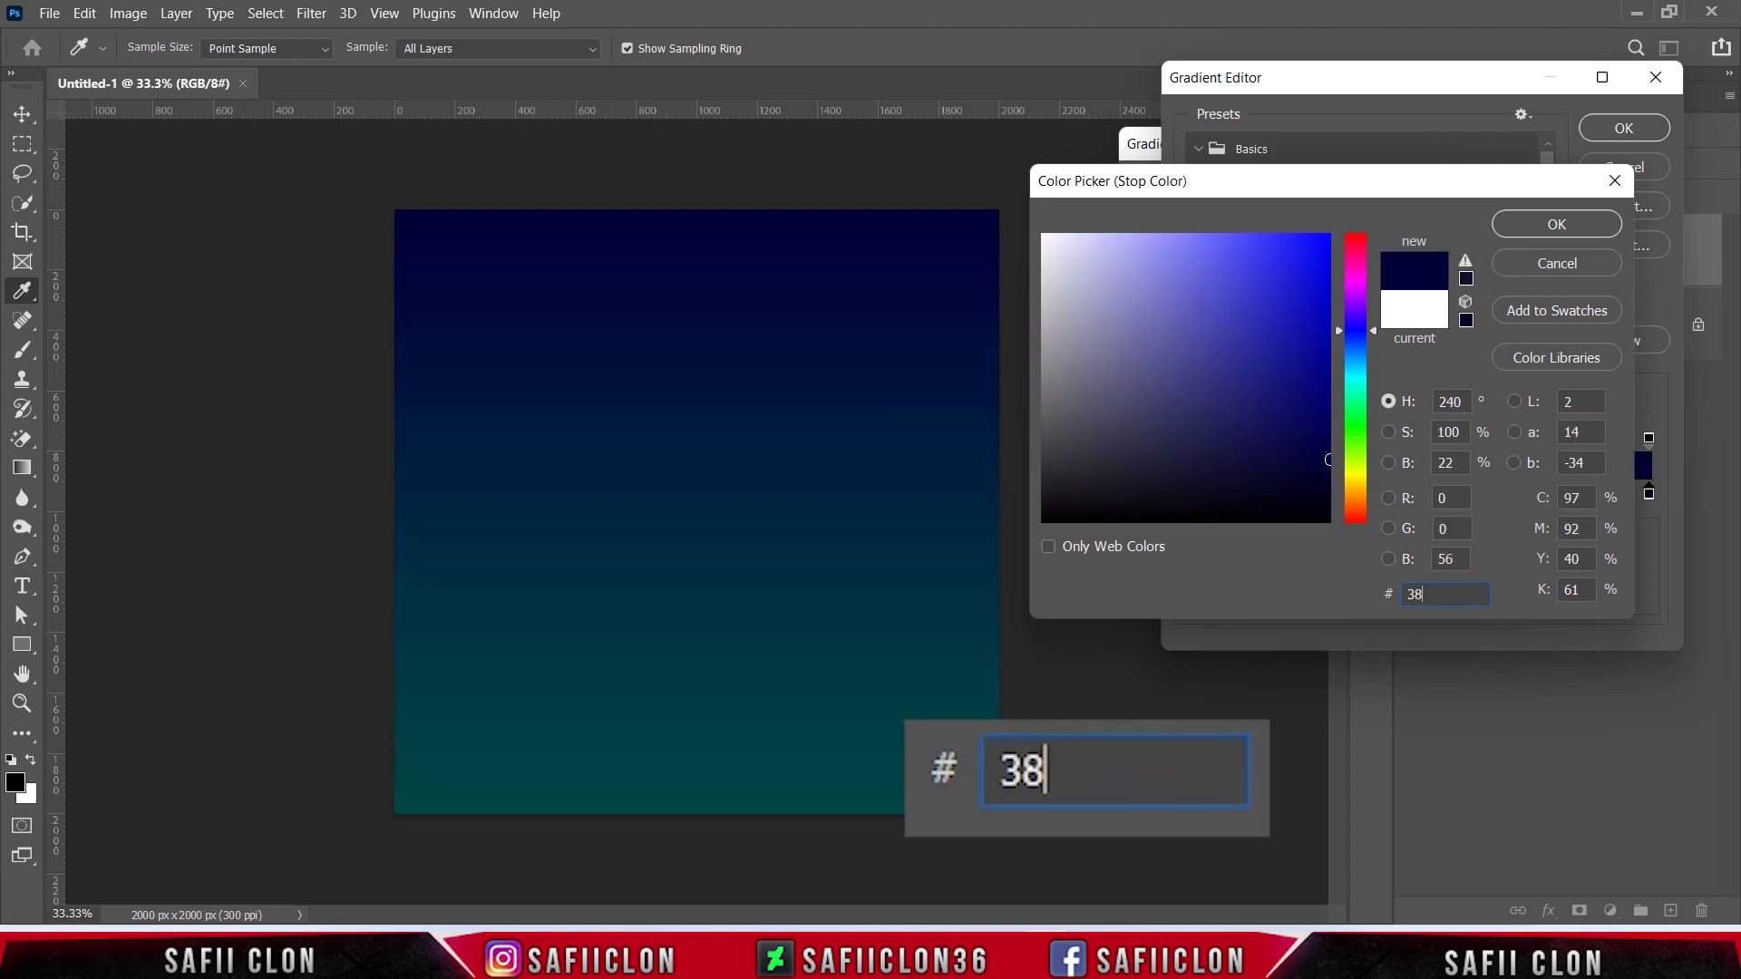
pyautogui.write('a7ae')
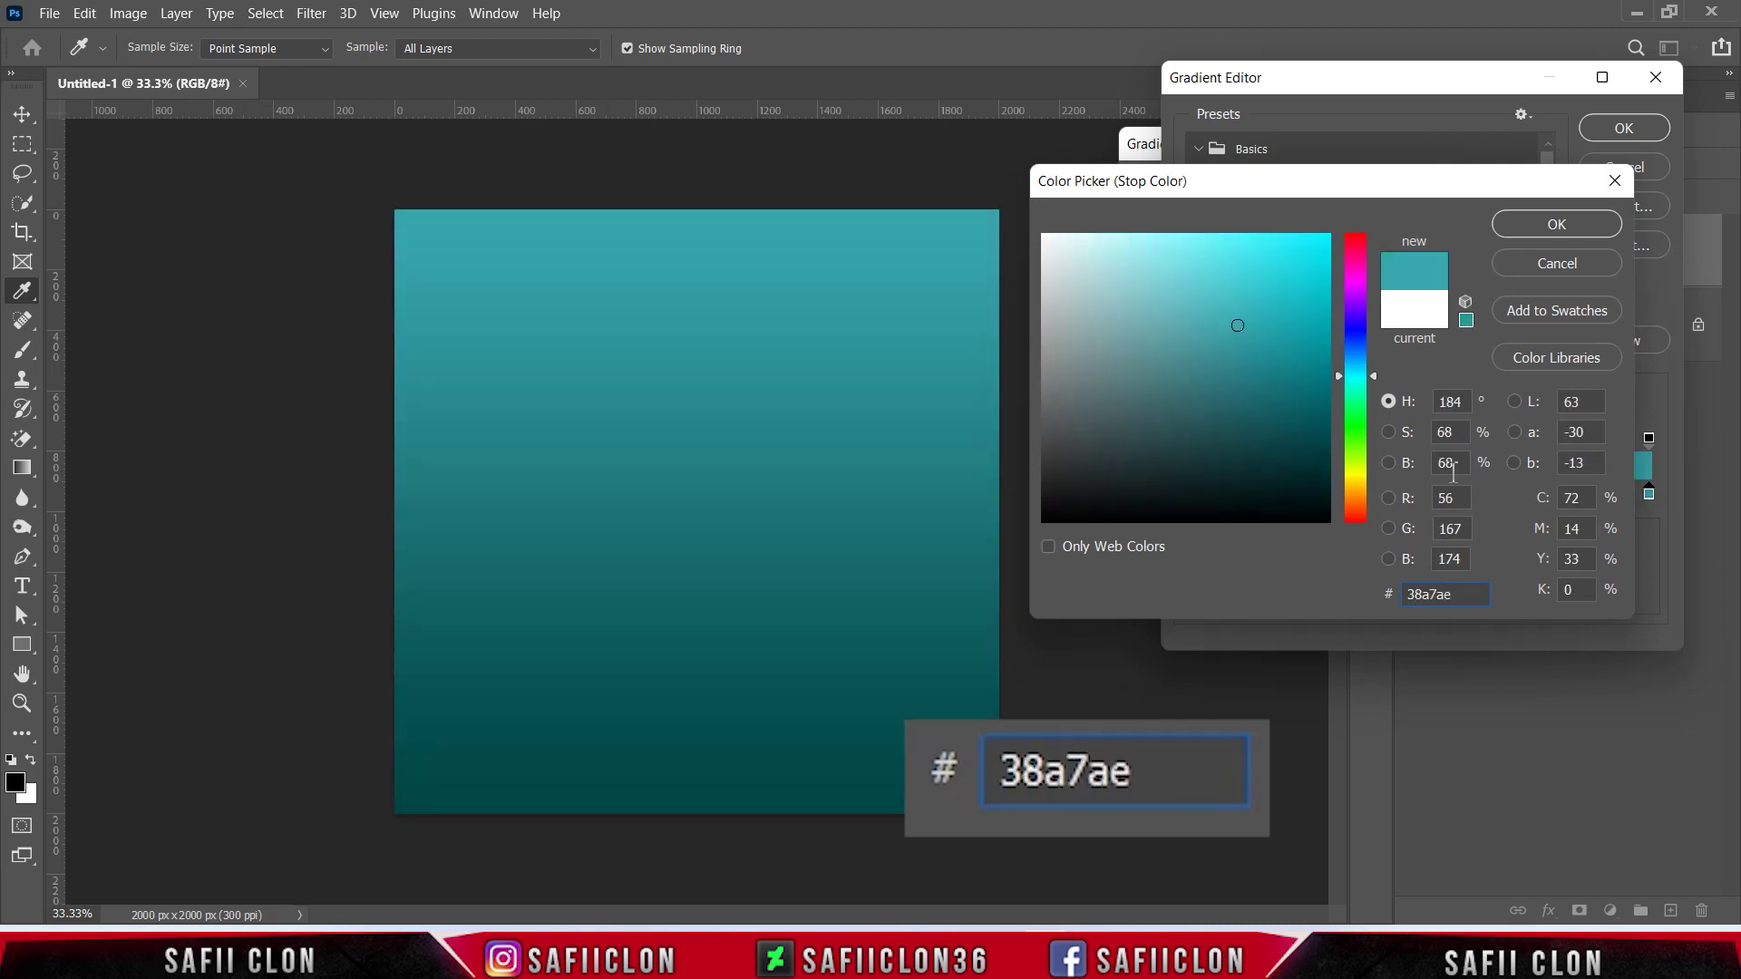
pyautogui.click(1546, 224)
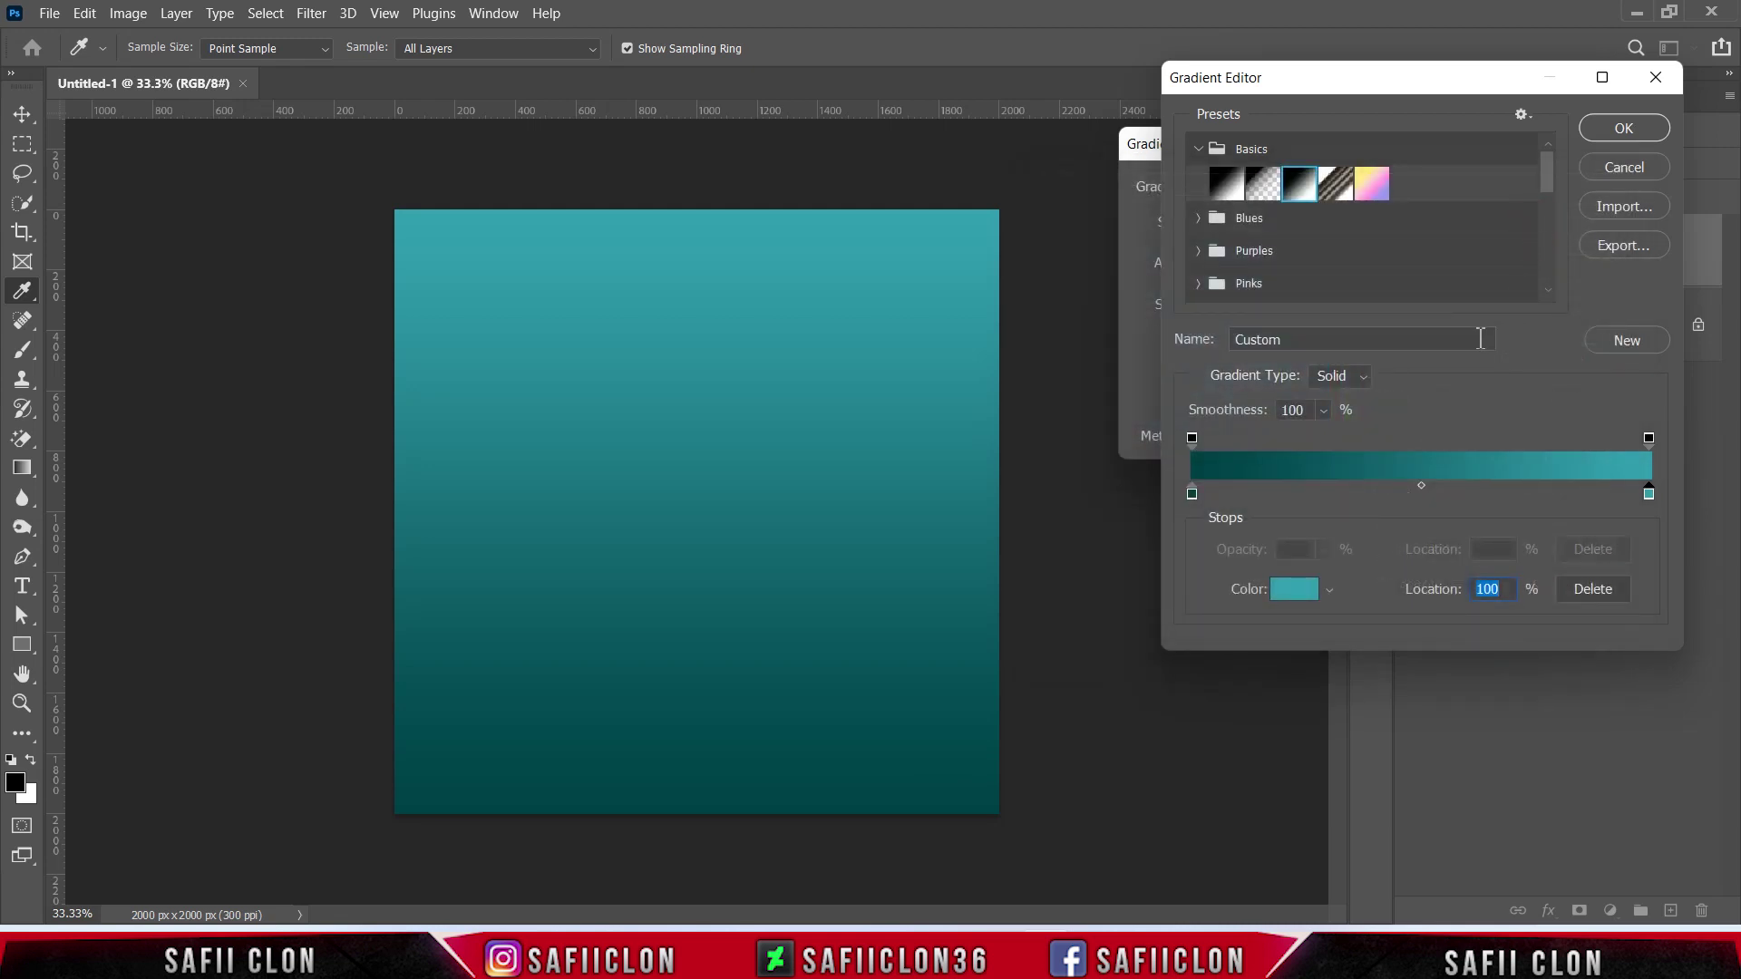
pyautogui.click(1623, 138)
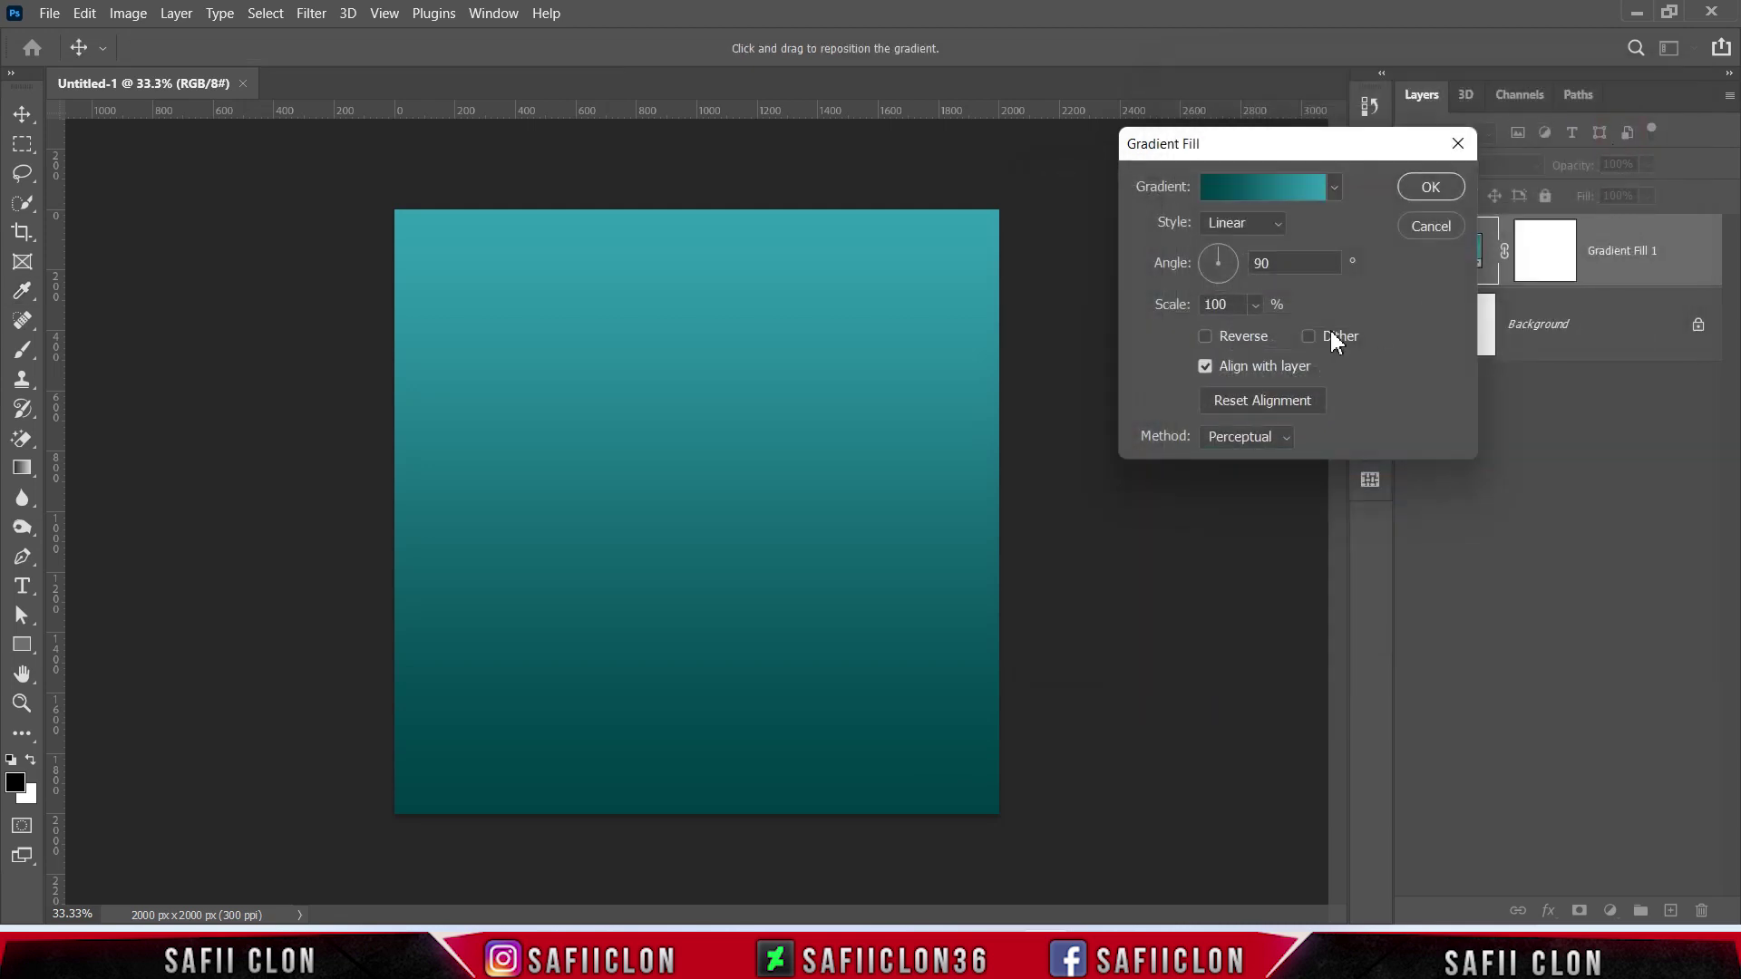
# Angle the linear teal gradient to about 117° and shift its light area top-left
pyautogui.click(1270, 223)
pyautogui.click(1234, 228)
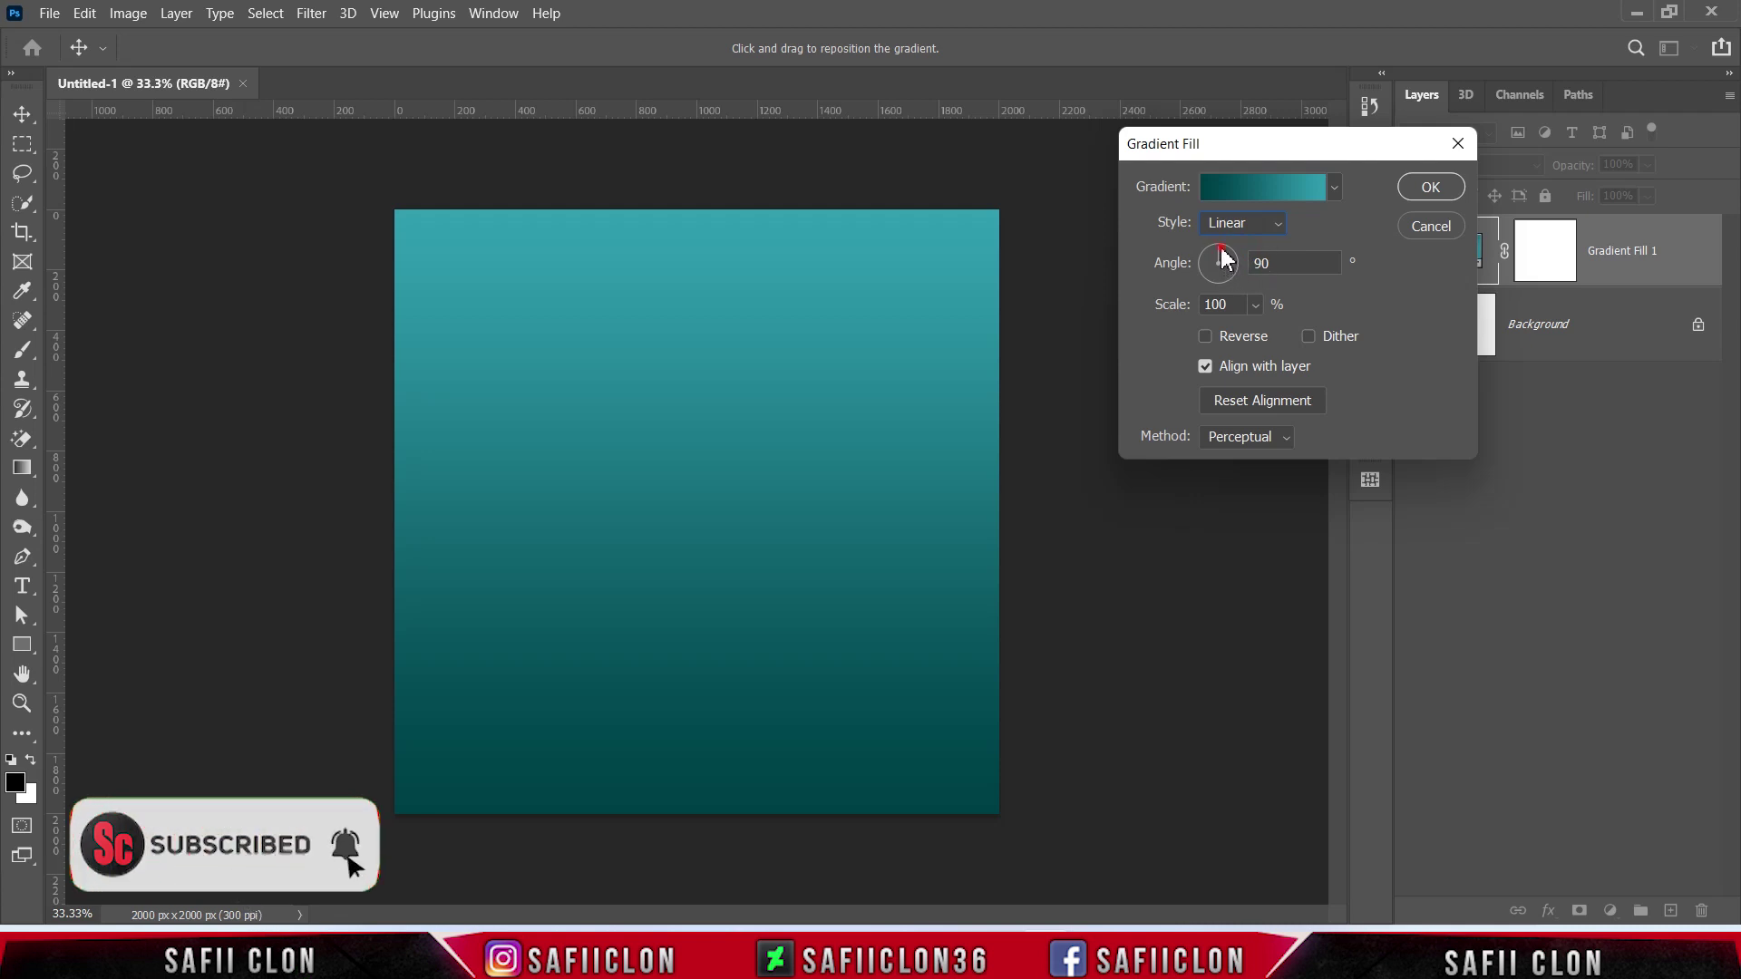
pyautogui.moveTo(1223, 257); pyautogui.dragTo(1220, 255)
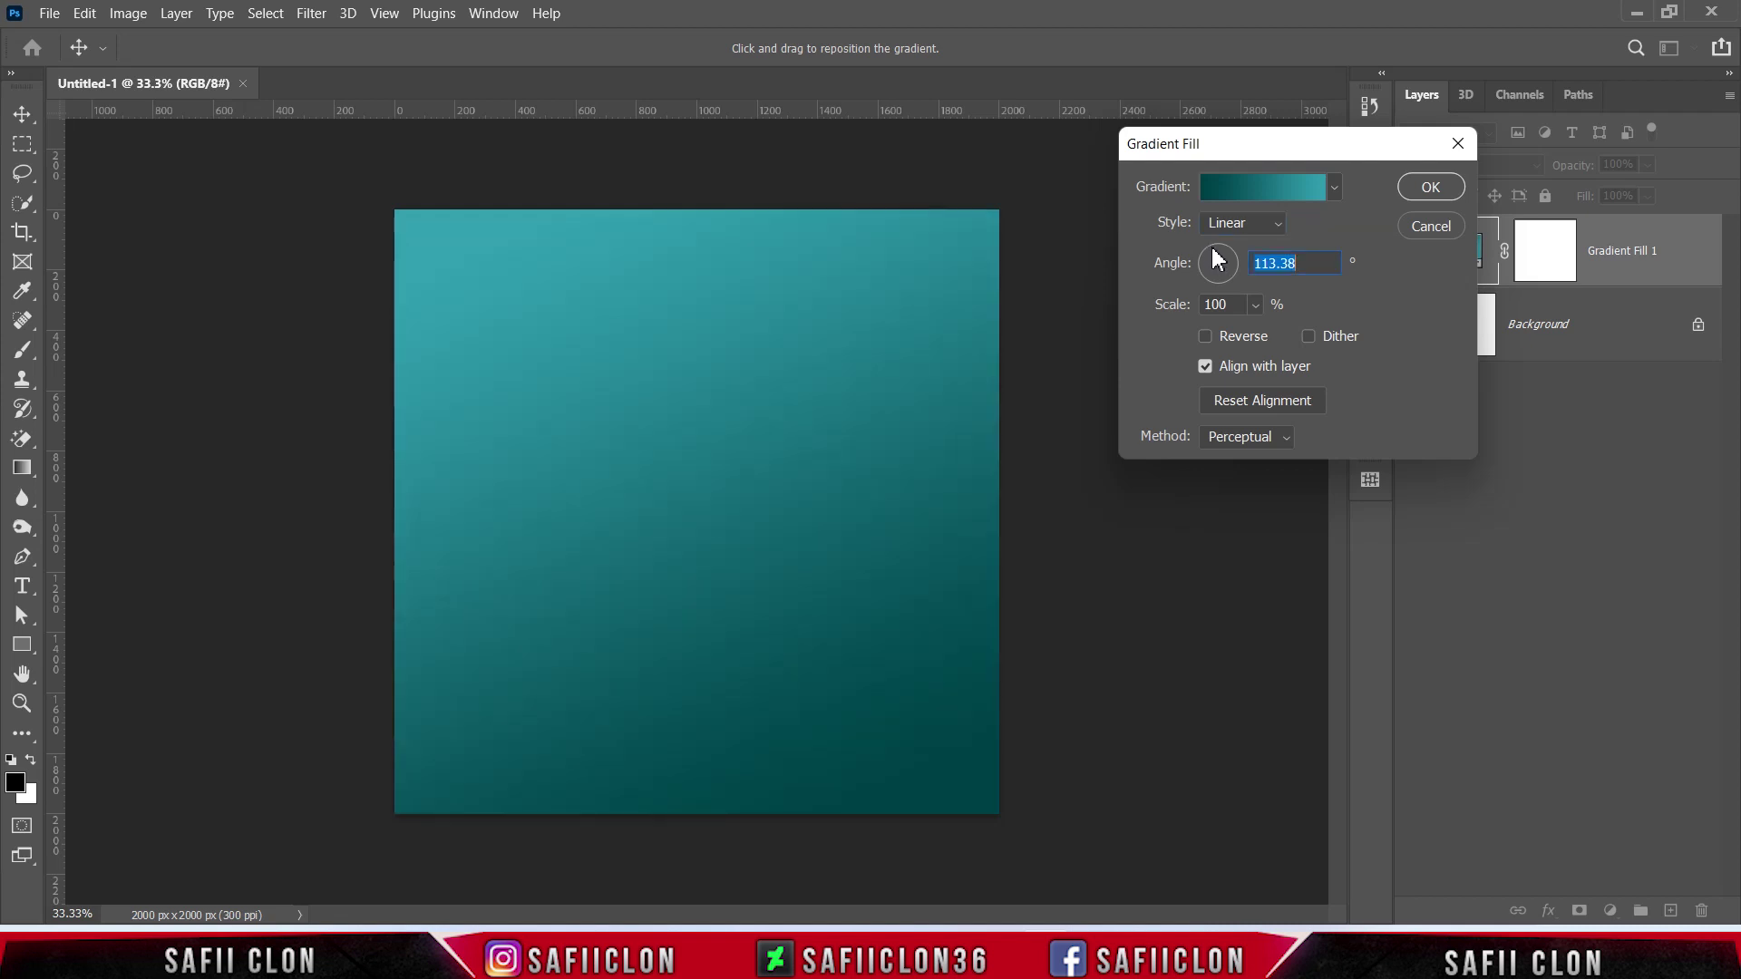
pyautogui.click(1218, 260)
pyautogui.moveTo(798, 649); pyautogui.dragTo(721, 567)
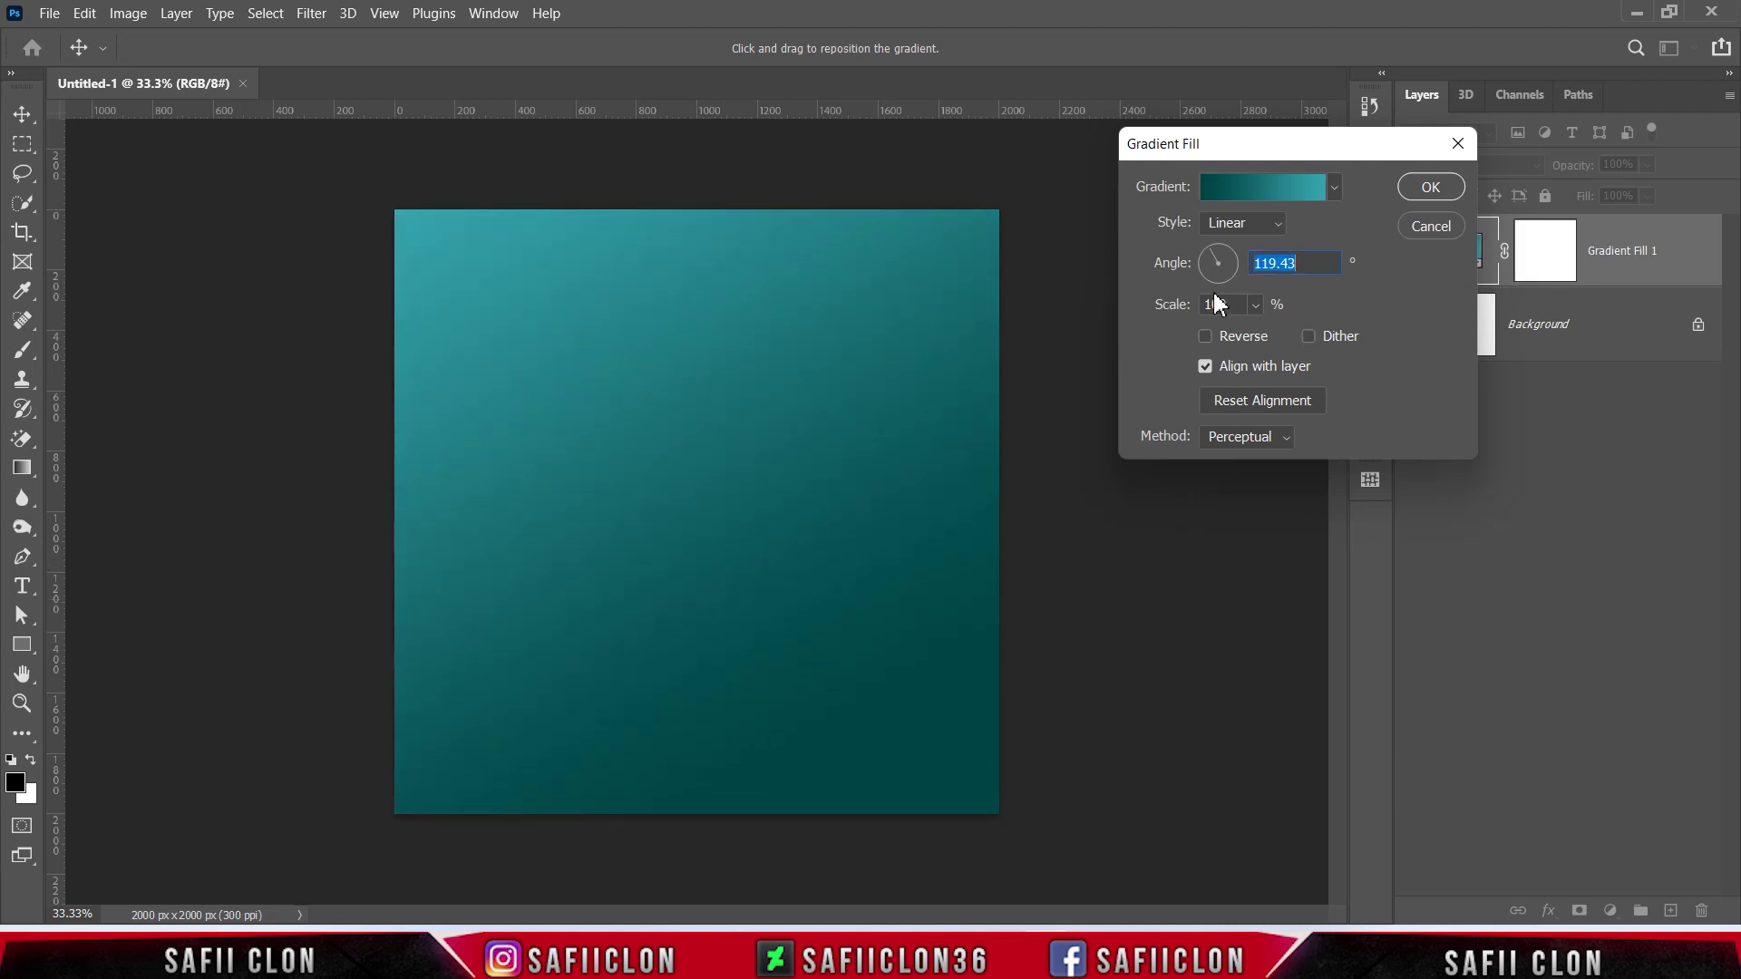
pyautogui.click(1212, 254)
pyautogui.moveTo(812, 556)
pyautogui.mouseDown()
pyautogui.moveTo(657, 350)
pyautogui.moveTo(802, 577)
pyautogui.moveTo(731, 505)
pyautogui.mouseUp()
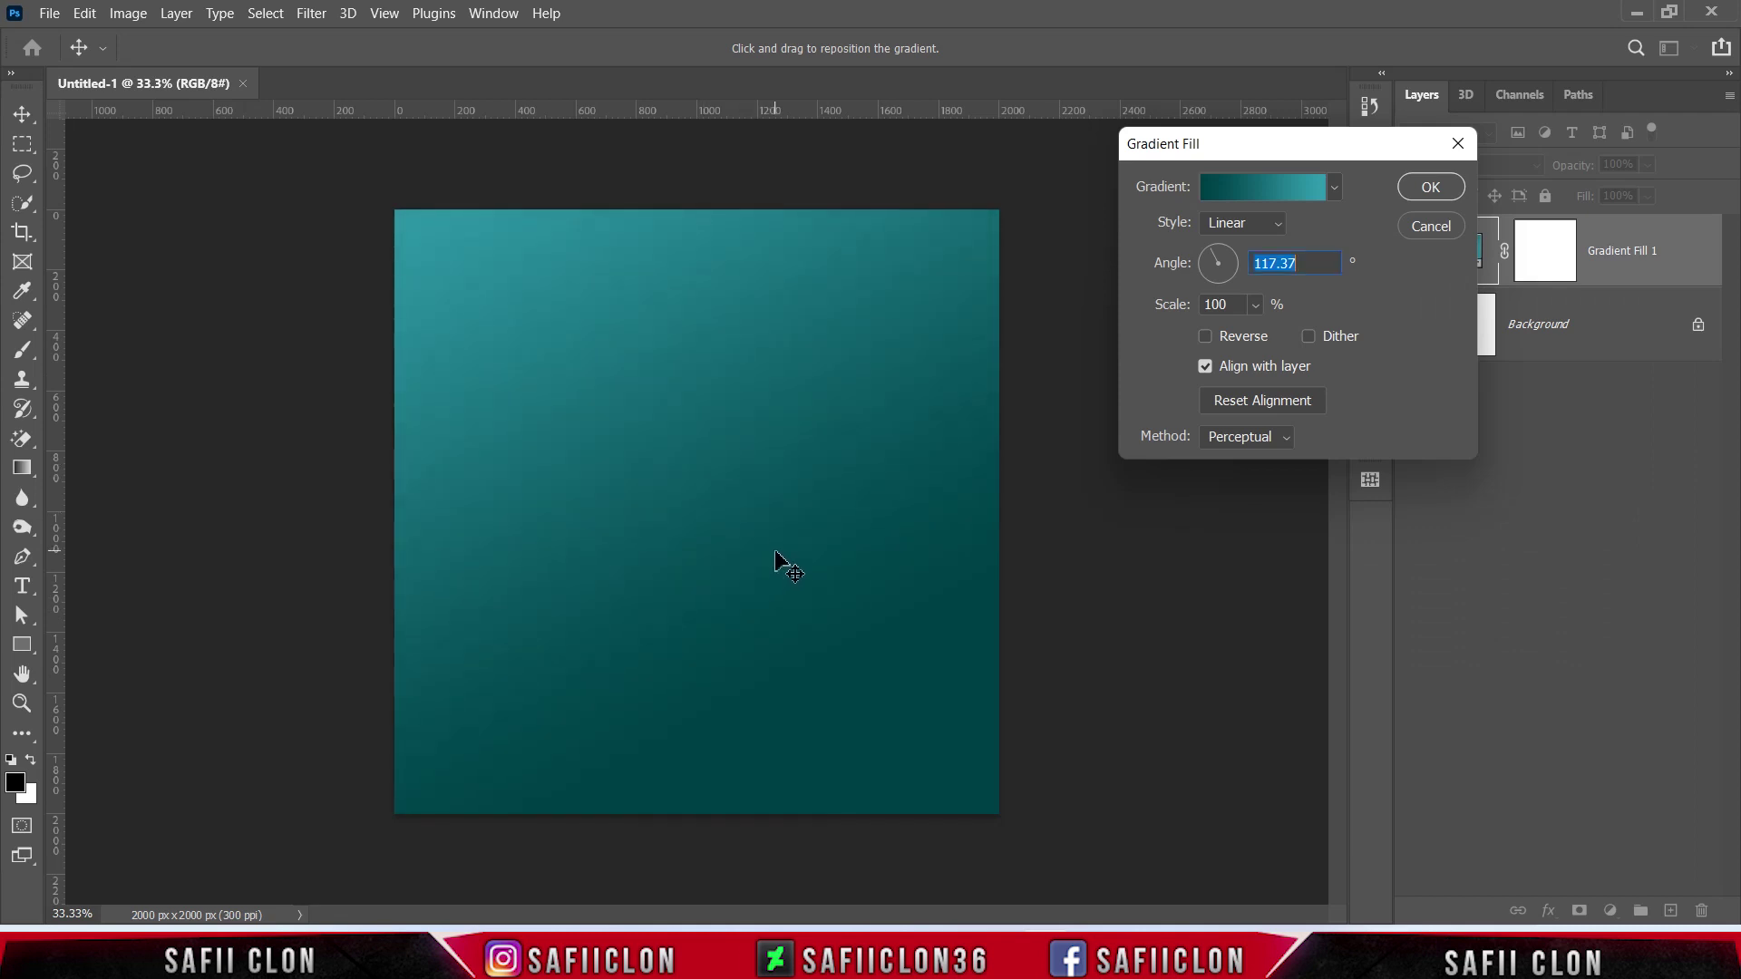
pyautogui.click(1424, 189)
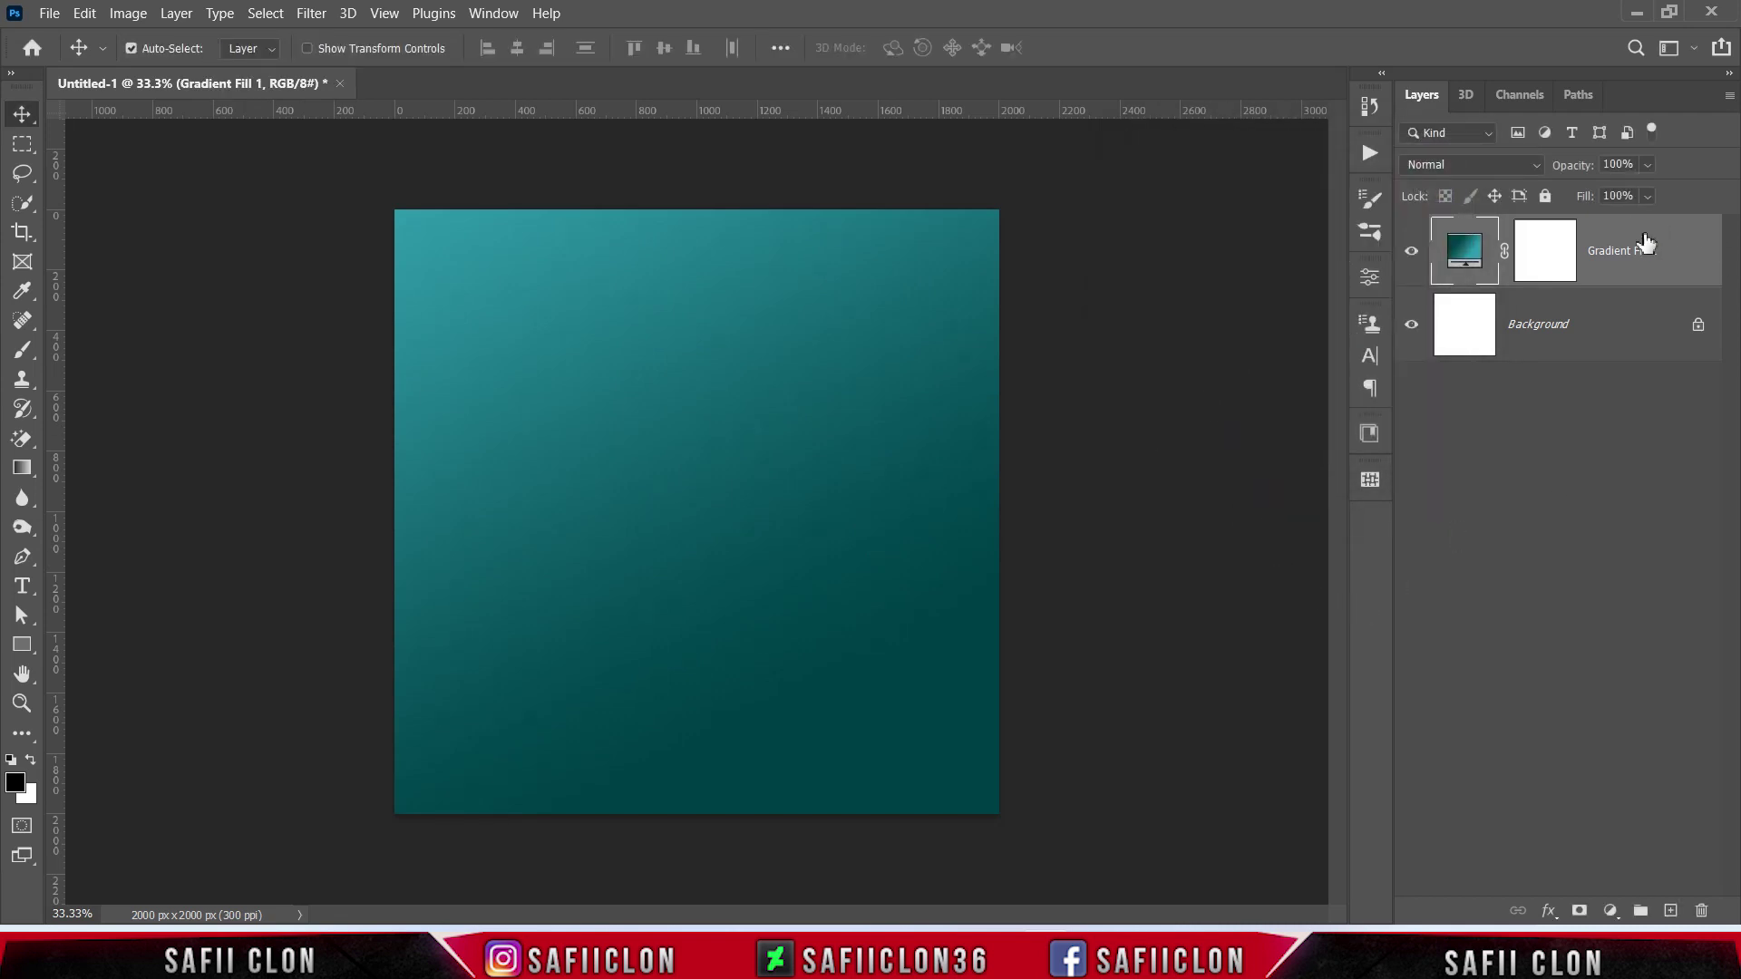
# Convert Gradient Fill 1 to a smart object and apply a Regular Grain texture at low intensity
pyautogui.rightClick(1646, 243)
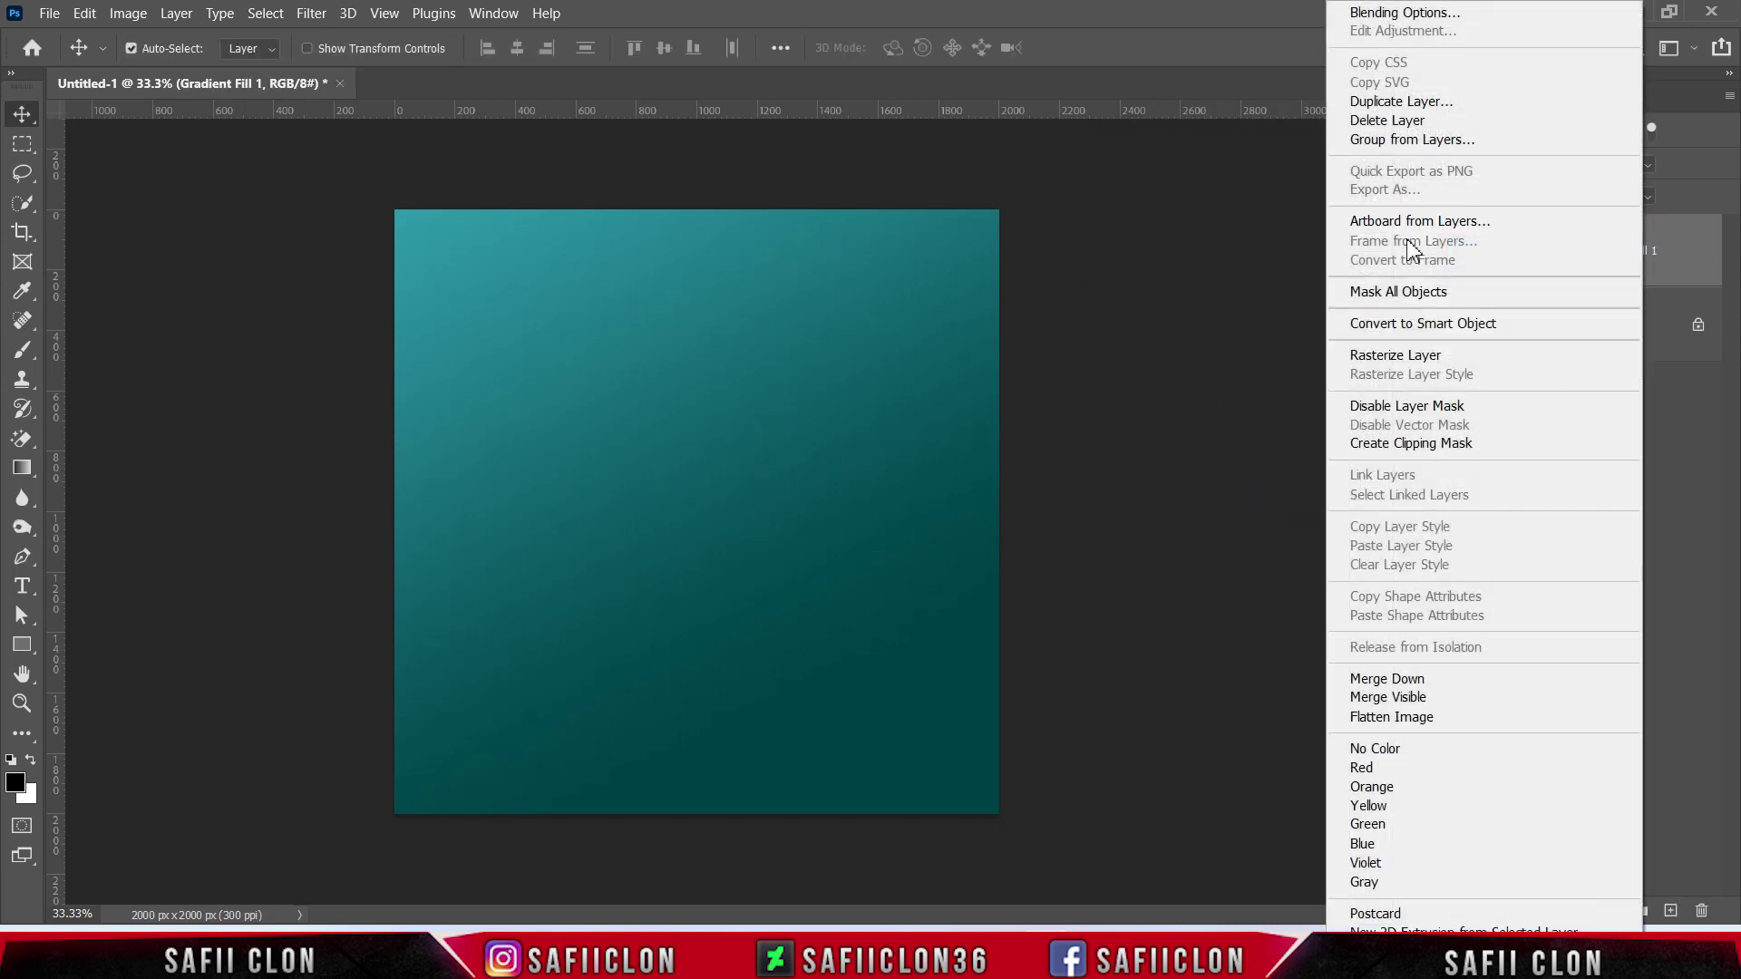
pyautogui.click(1397, 325)
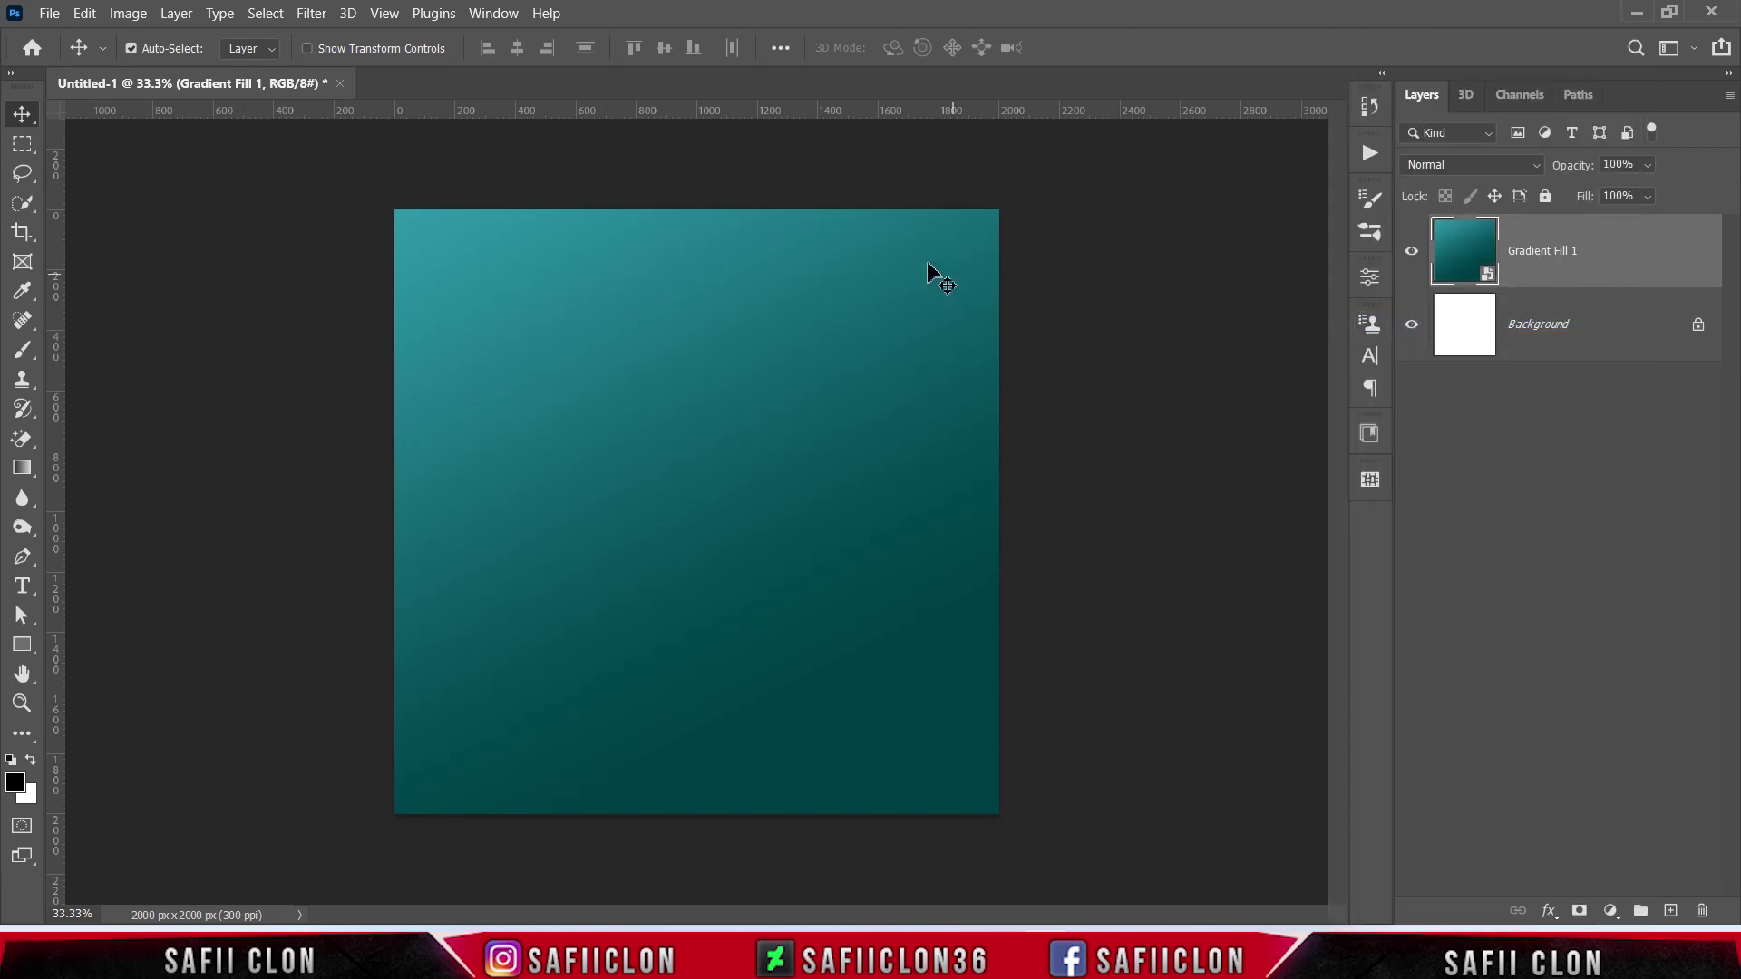
pyautogui.click(311, 13)
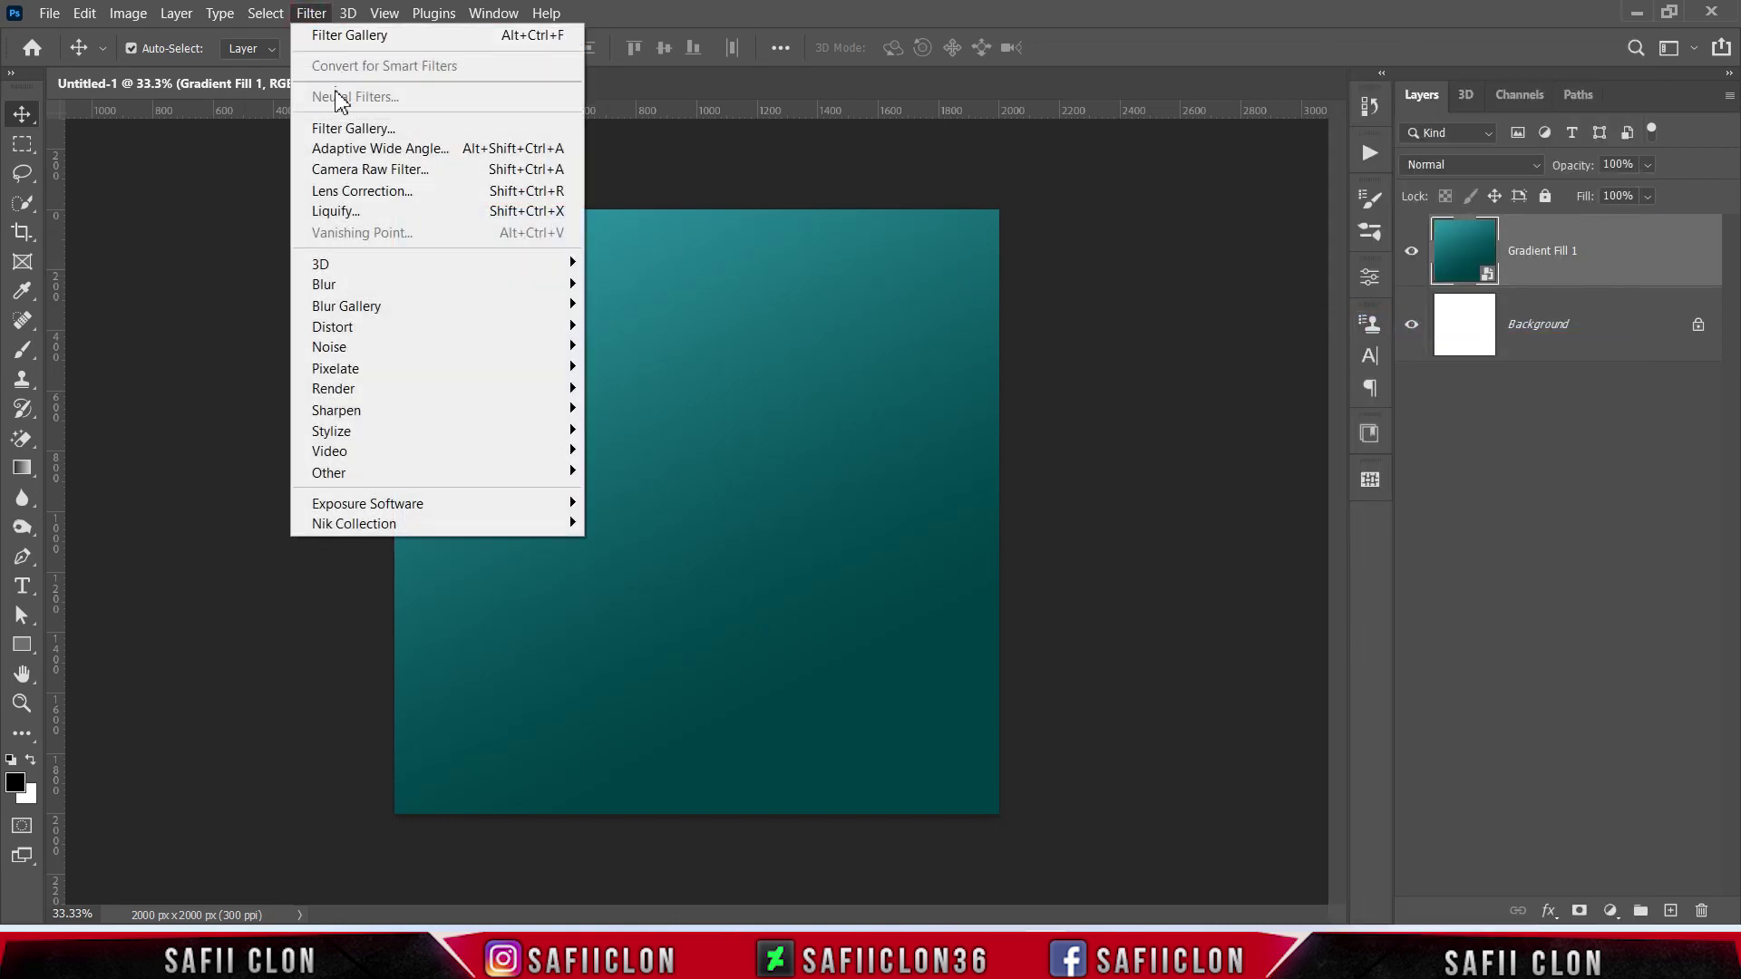
pyautogui.click(352, 129)
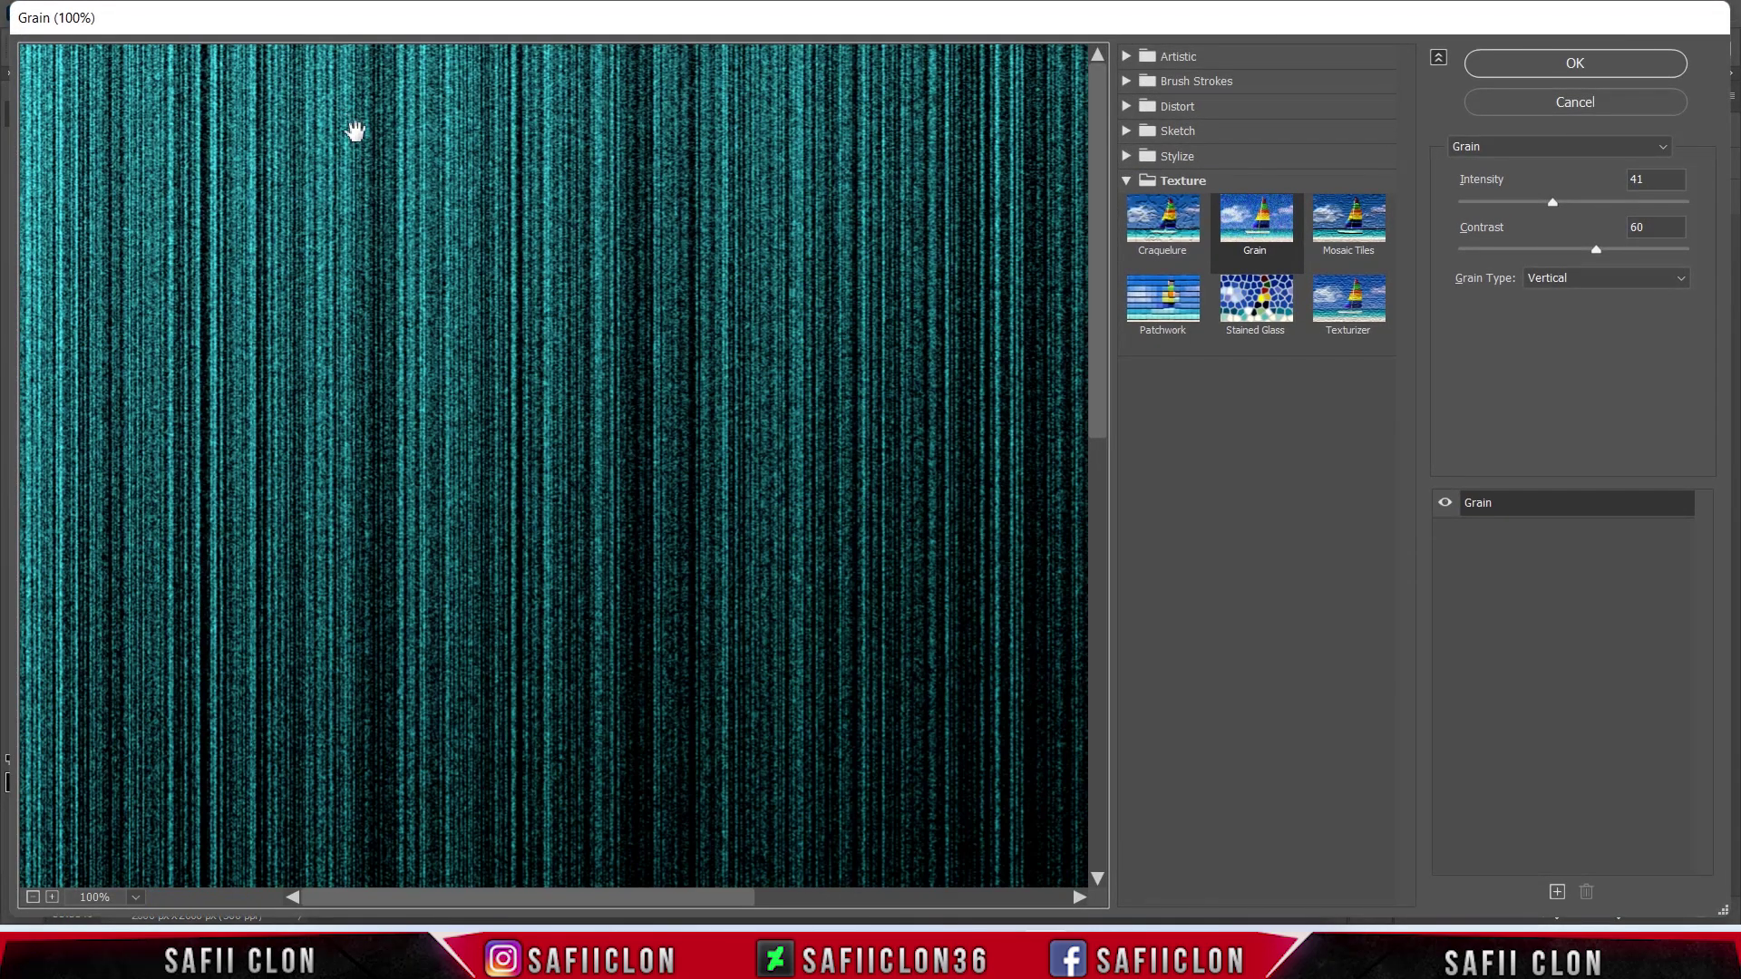
pyautogui.tripleClick(33, 897)
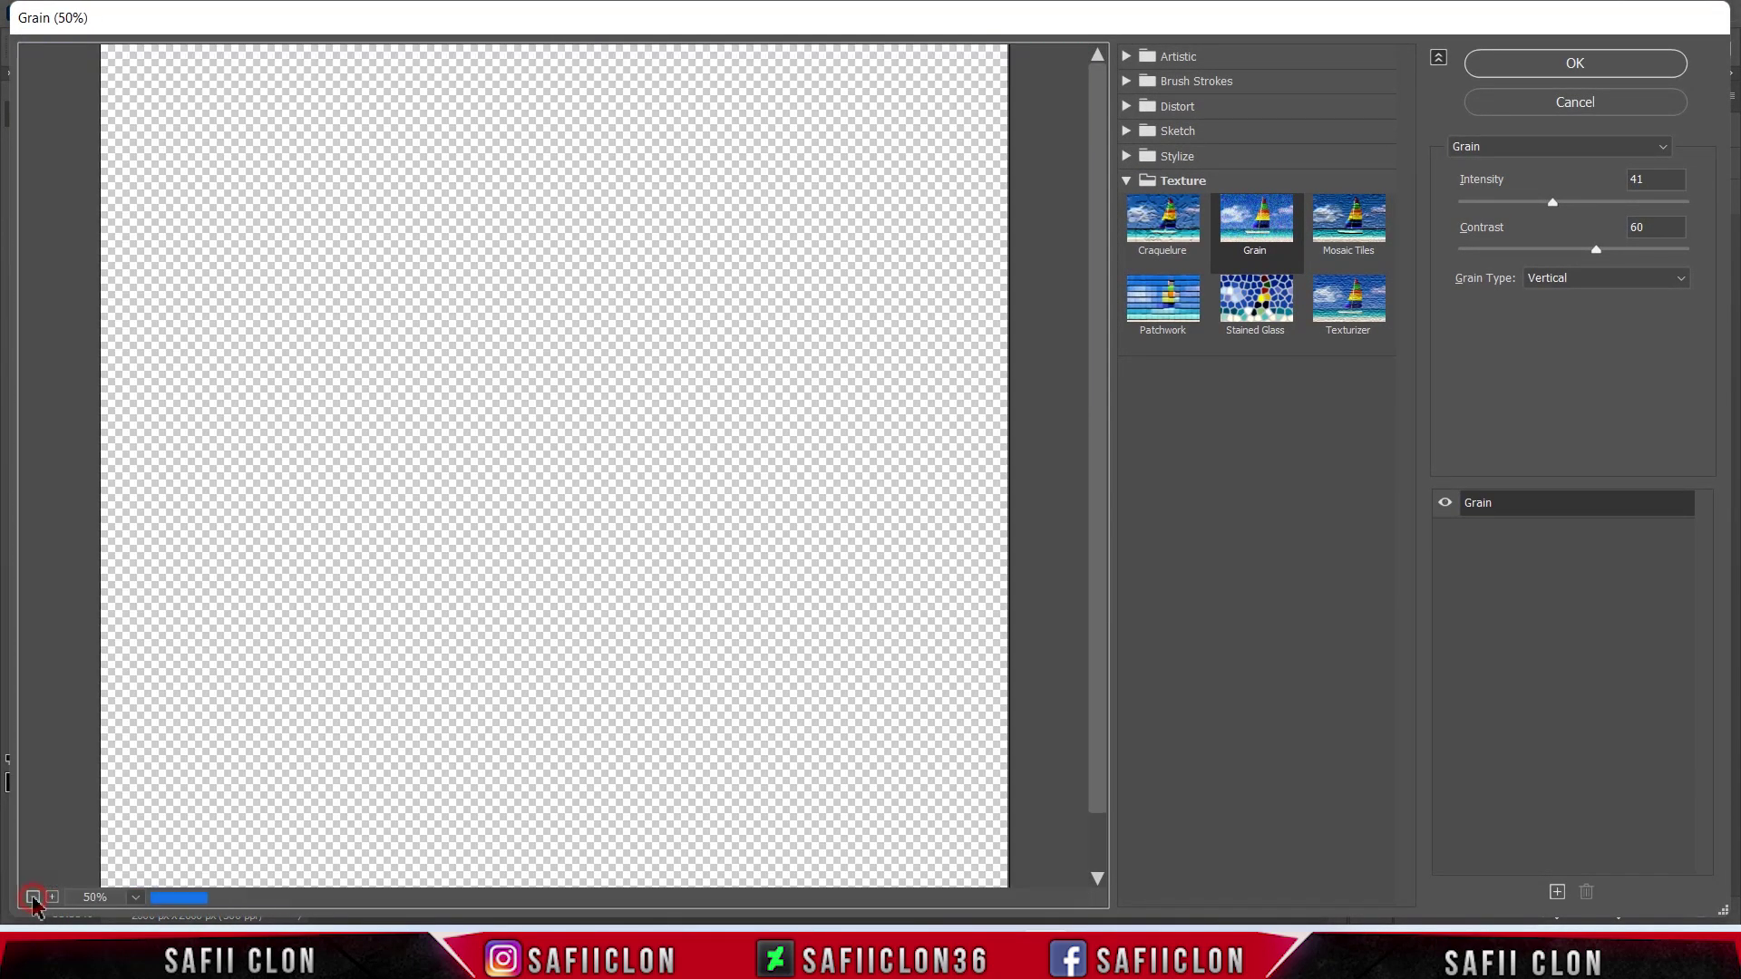
pyautogui.click(1258, 231)
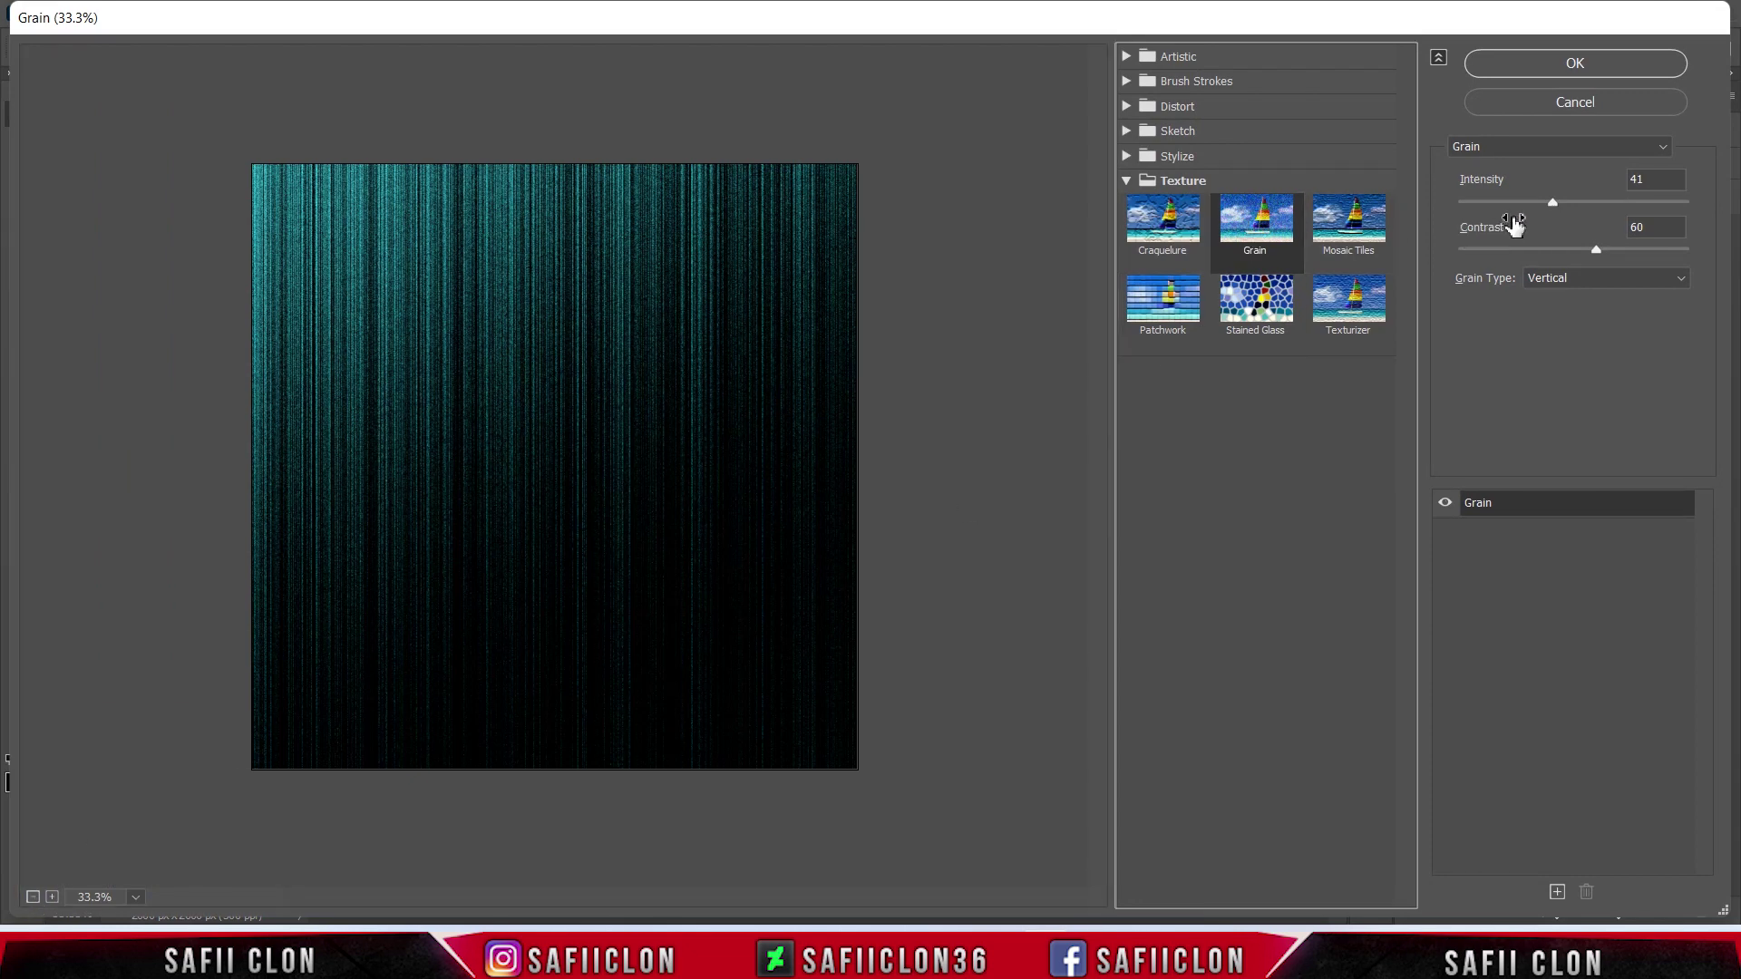
pyautogui.click(1598, 278)
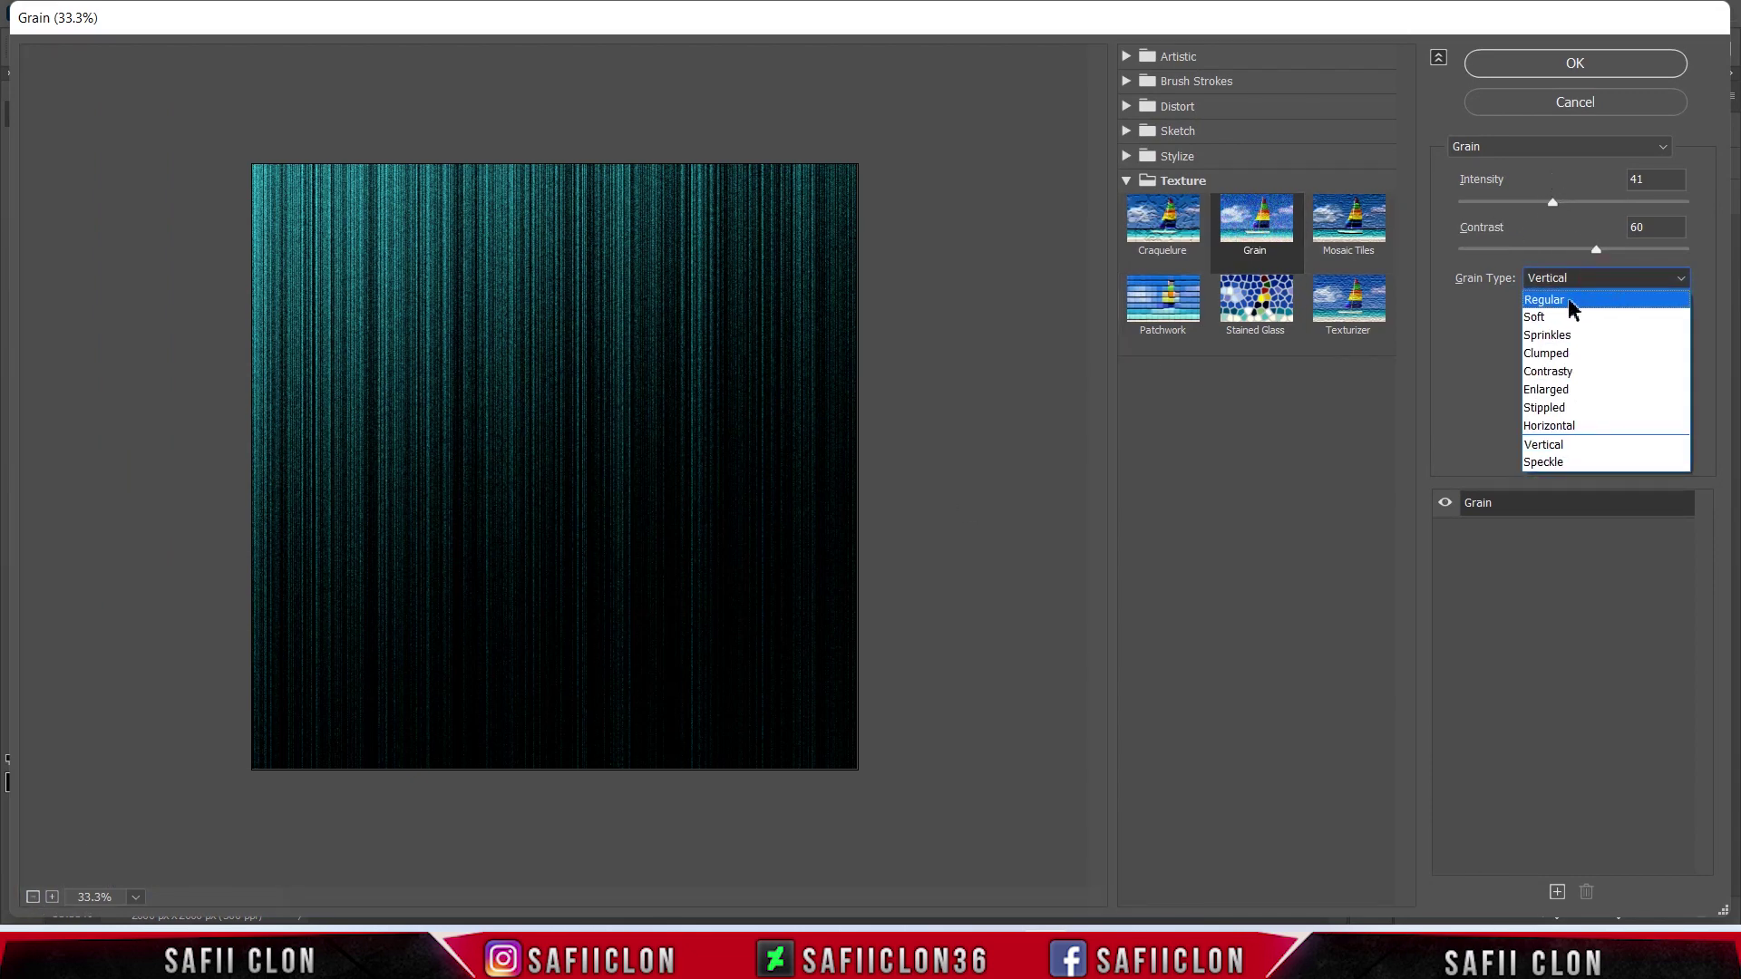
pyautogui.click(1572, 307)
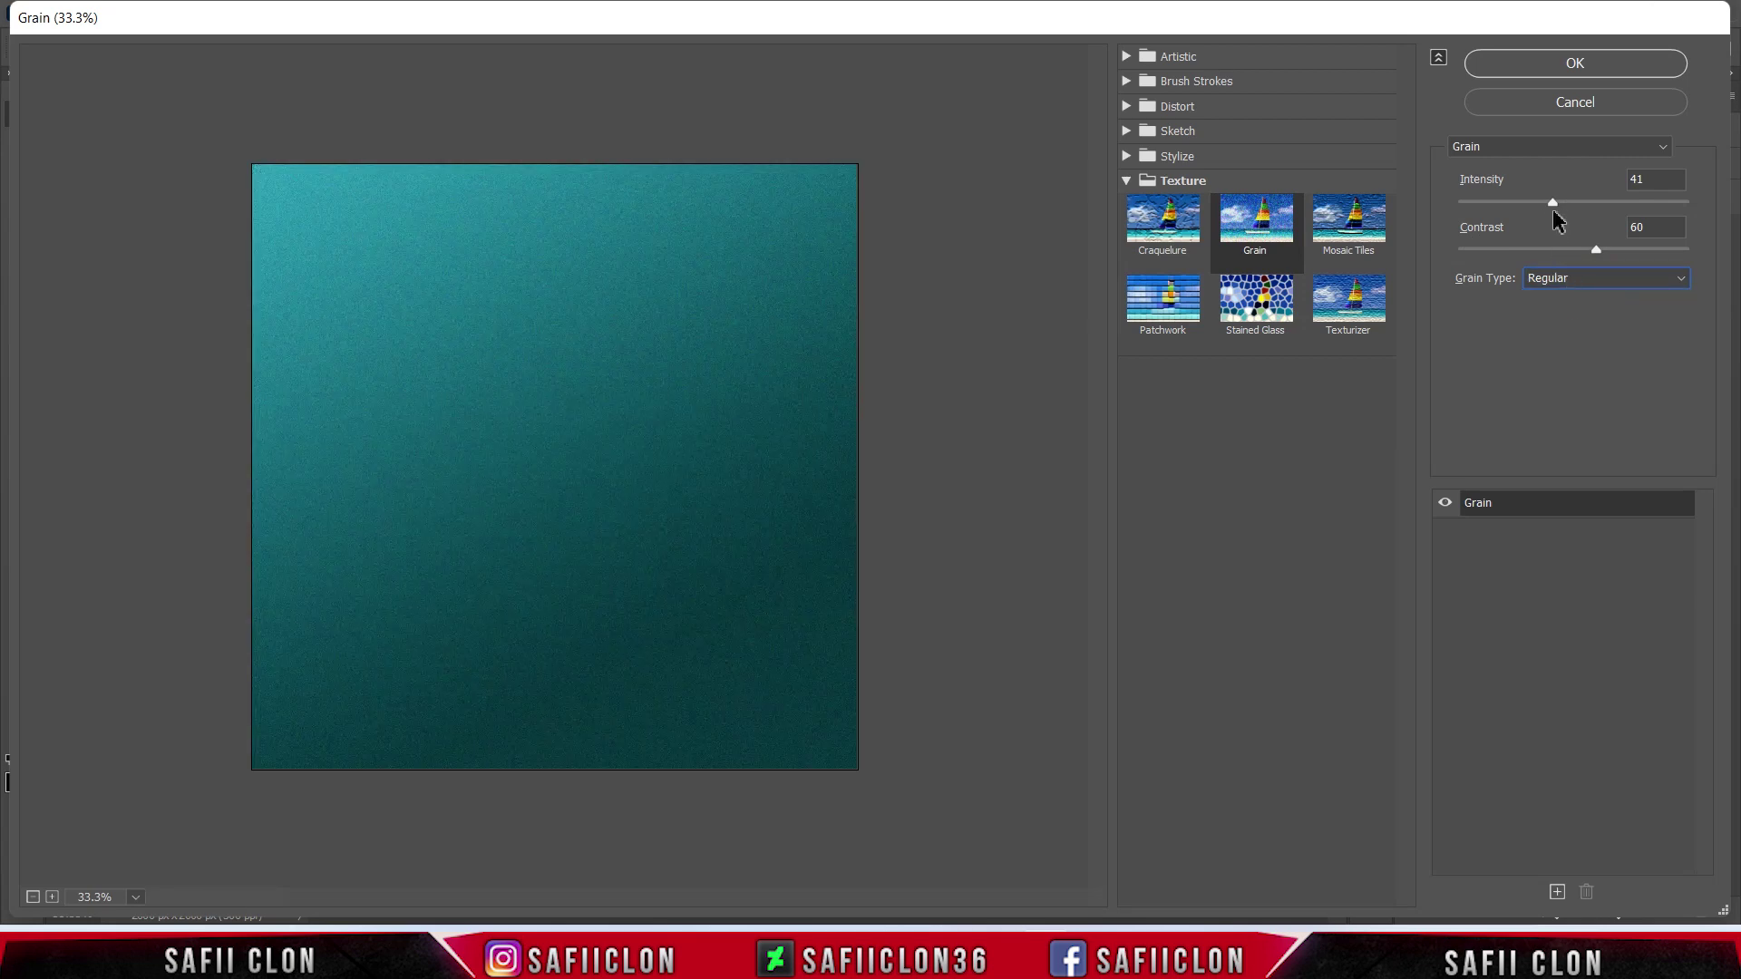
pyautogui.click(1553, 207)
pyautogui.moveTo(1551, 203)
pyautogui.mouseDown()
pyautogui.moveTo(1525, 203)
pyautogui.moveTo(1589, 250)
pyautogui.mouseUp()
pyautogui.click(1593, 64)
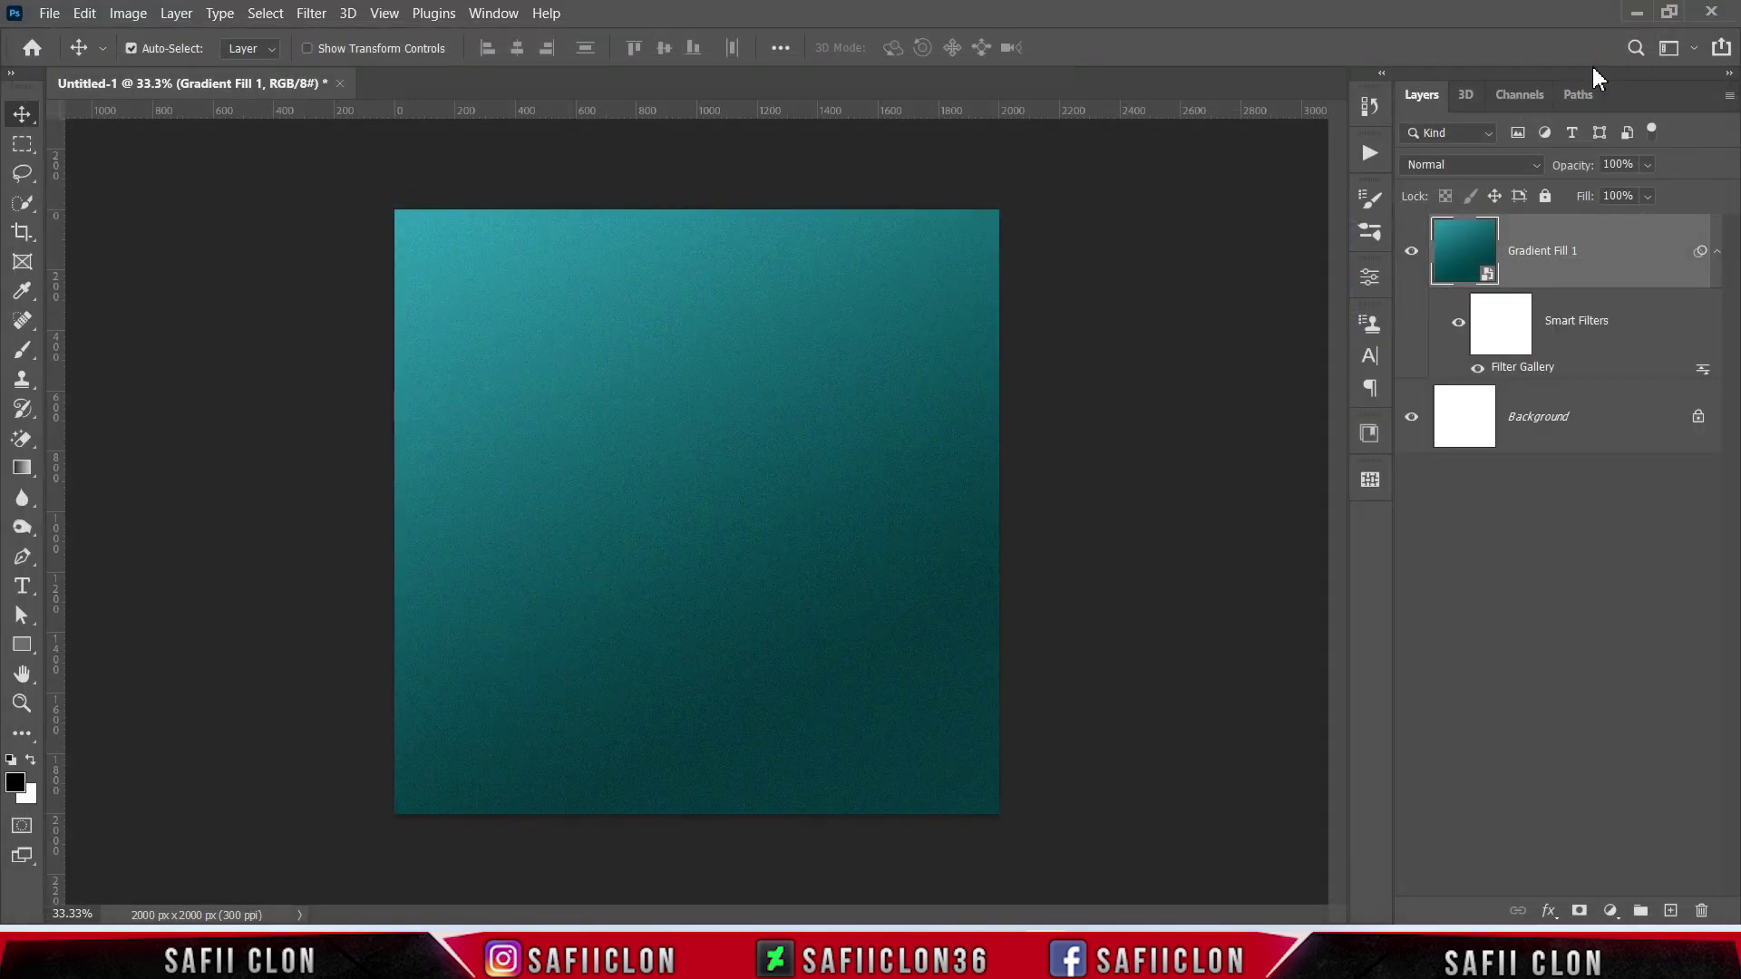
# Start a horizontal Blackout Midnight text layer on the canvas reading 'DES'
pyautogui.click(1416, 257)
pyautogui.click(22, 586)
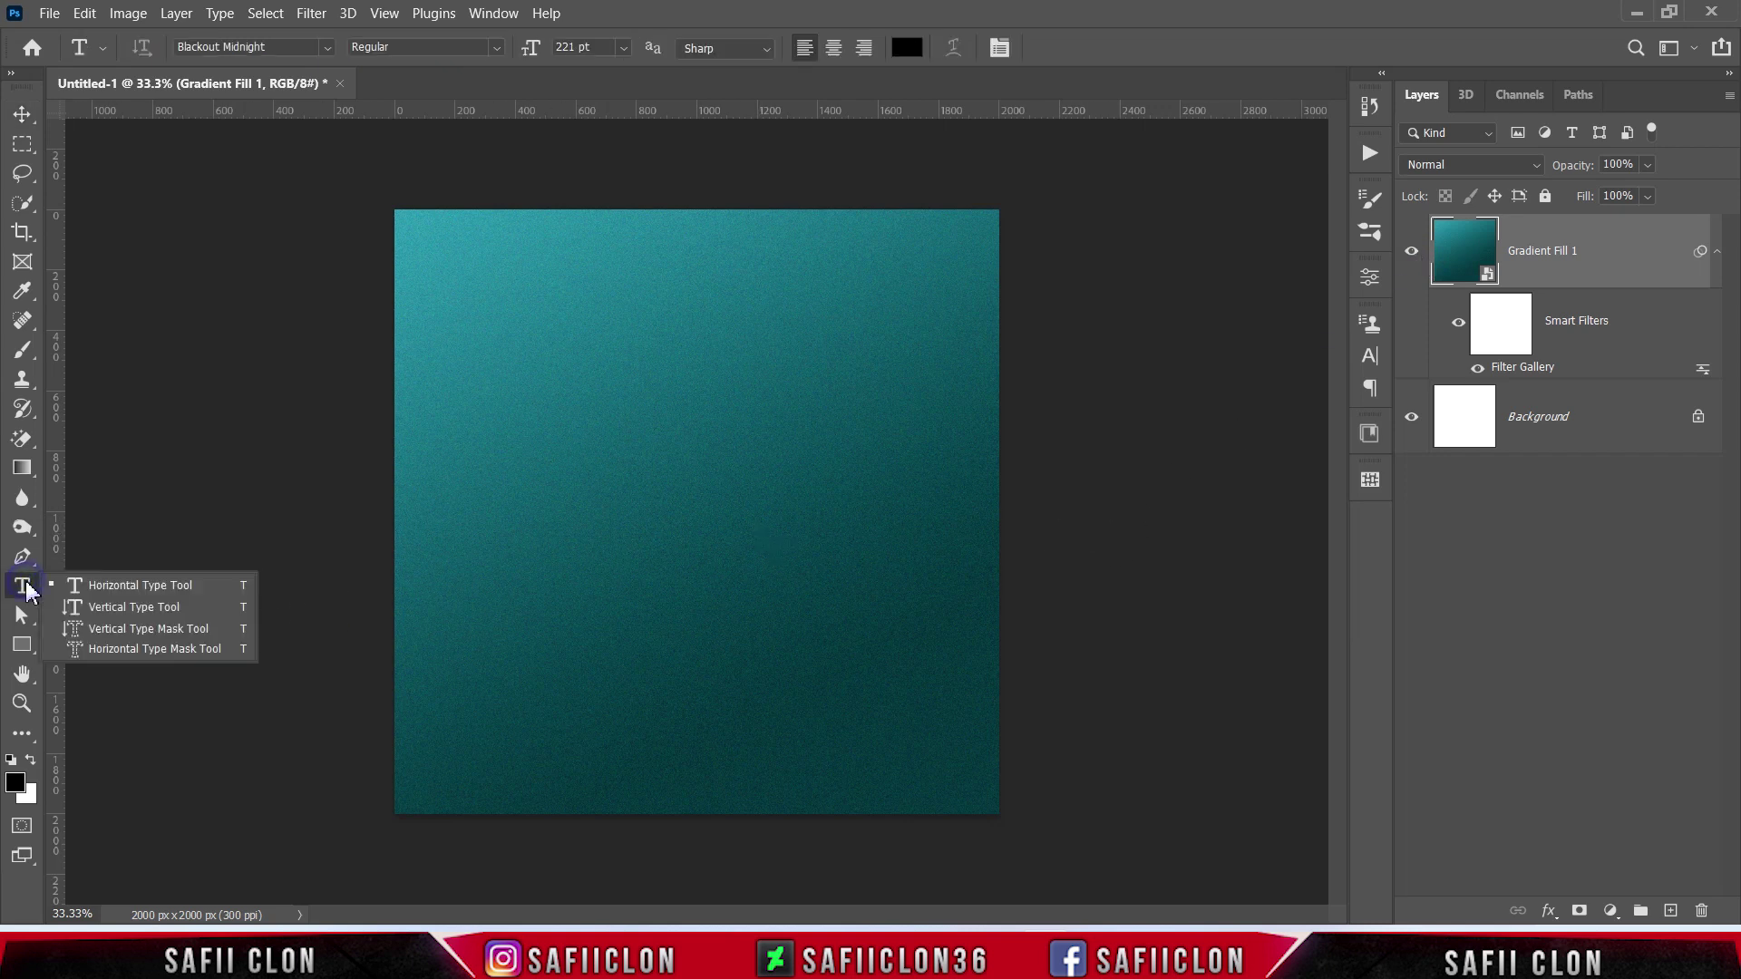
pyautogui.click(99, 586)
pyautogui.click(327, 47)
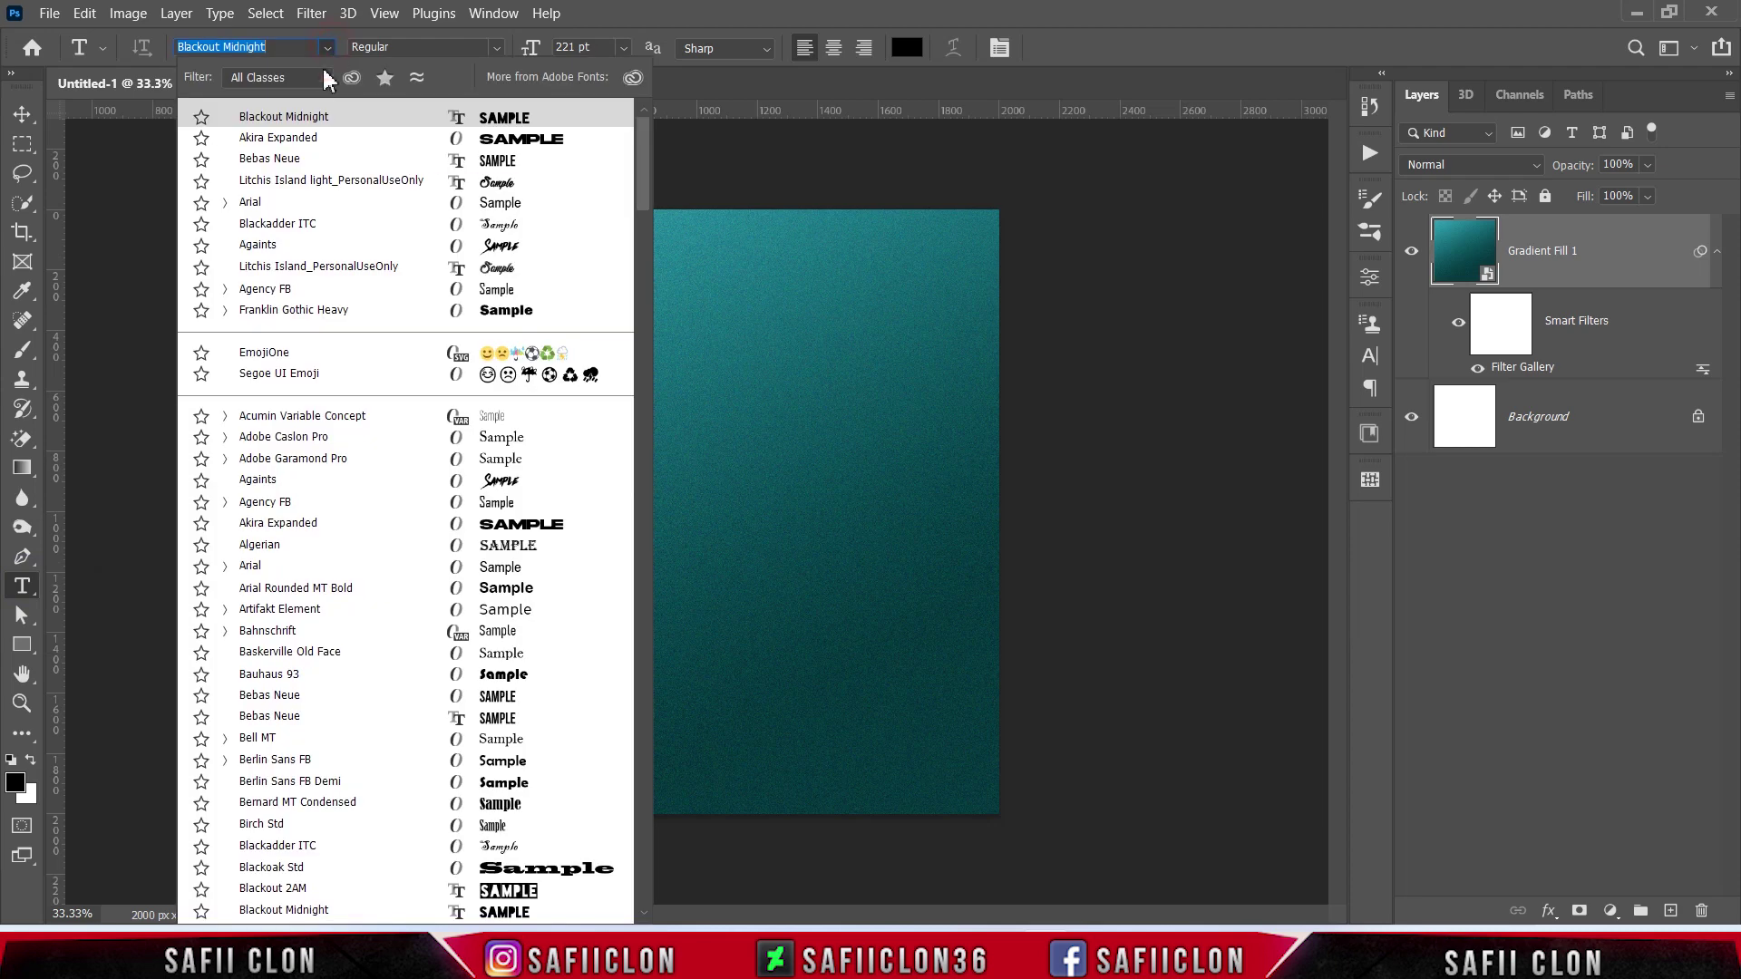
pyautogui.click(307, 117)
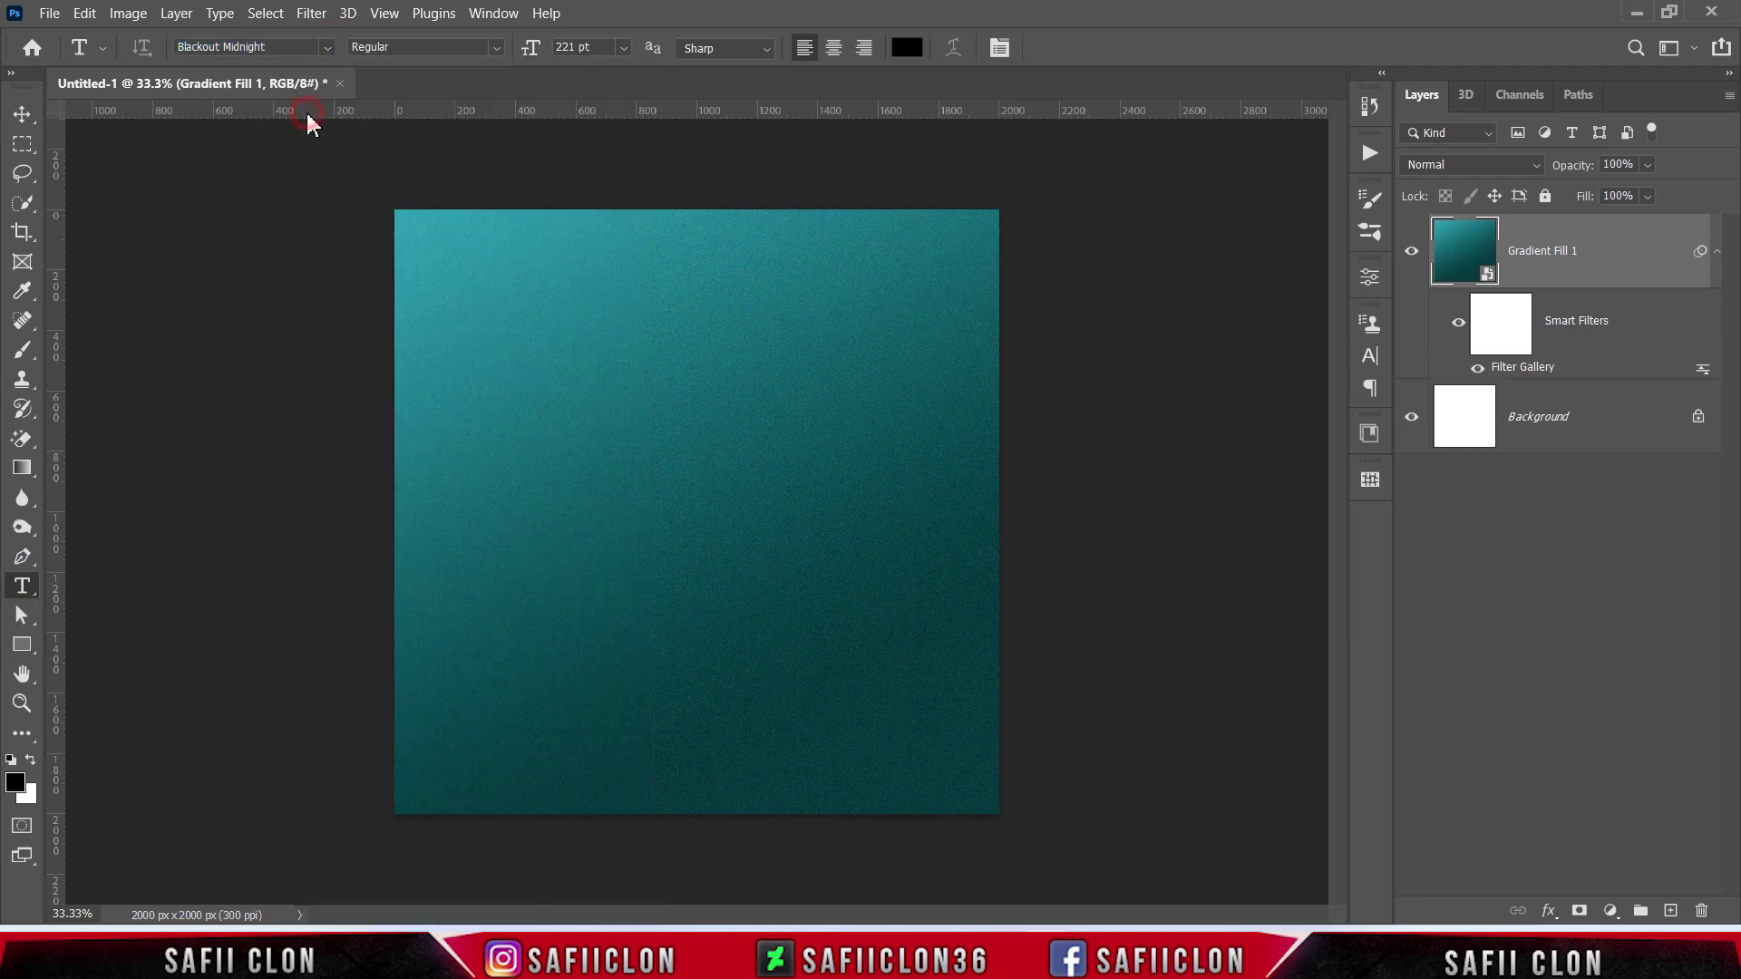
pyautogui.click(585, 522)
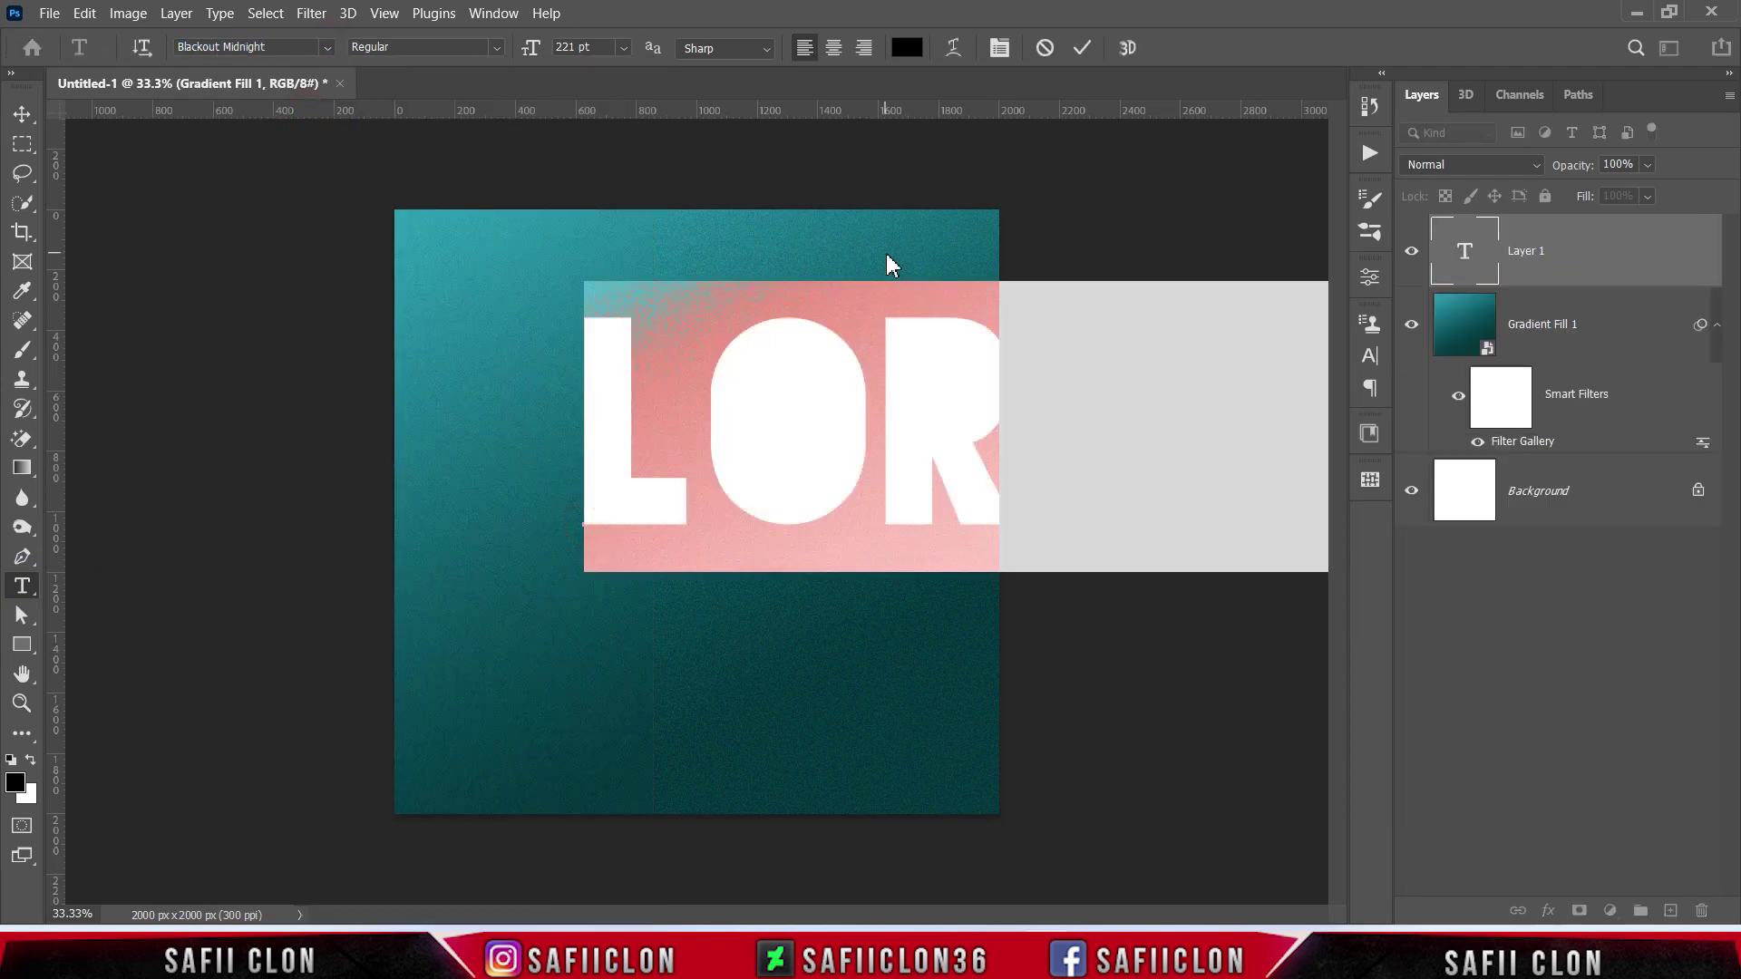
pyautogui.write('DES')
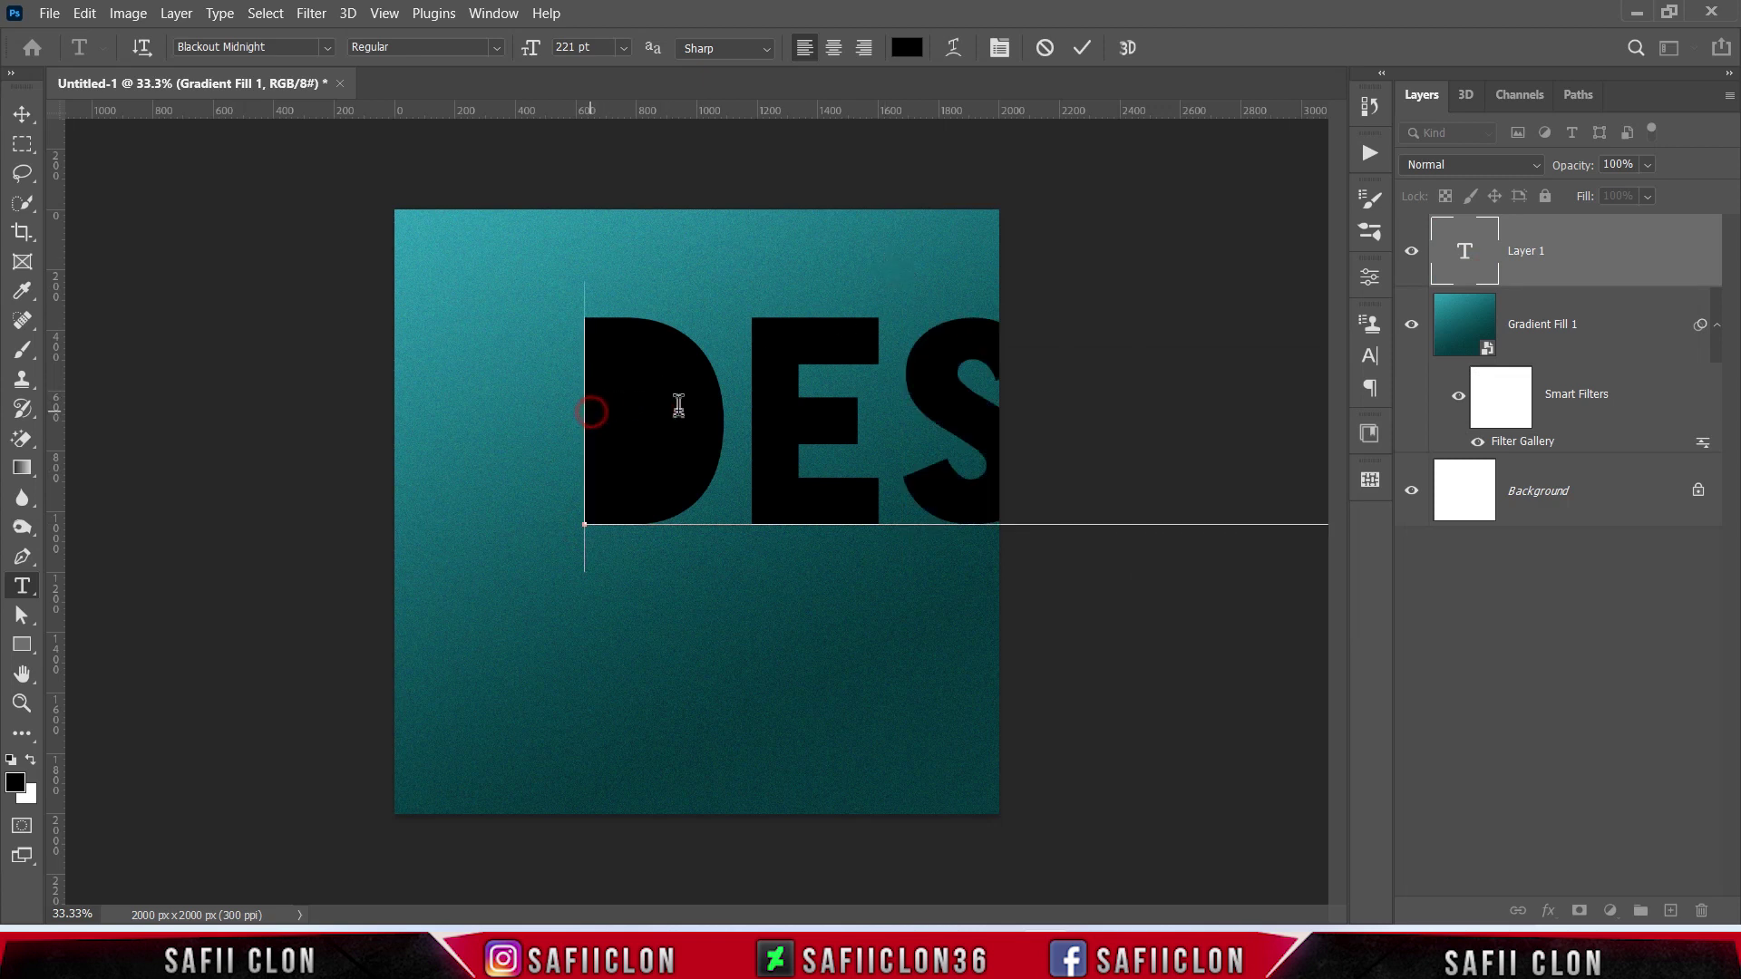
# Colour the selected text yellow-orange #ffbe0e
pyautogui.moveTo(593, 408); pyautogui.dragTo(1252, 412)
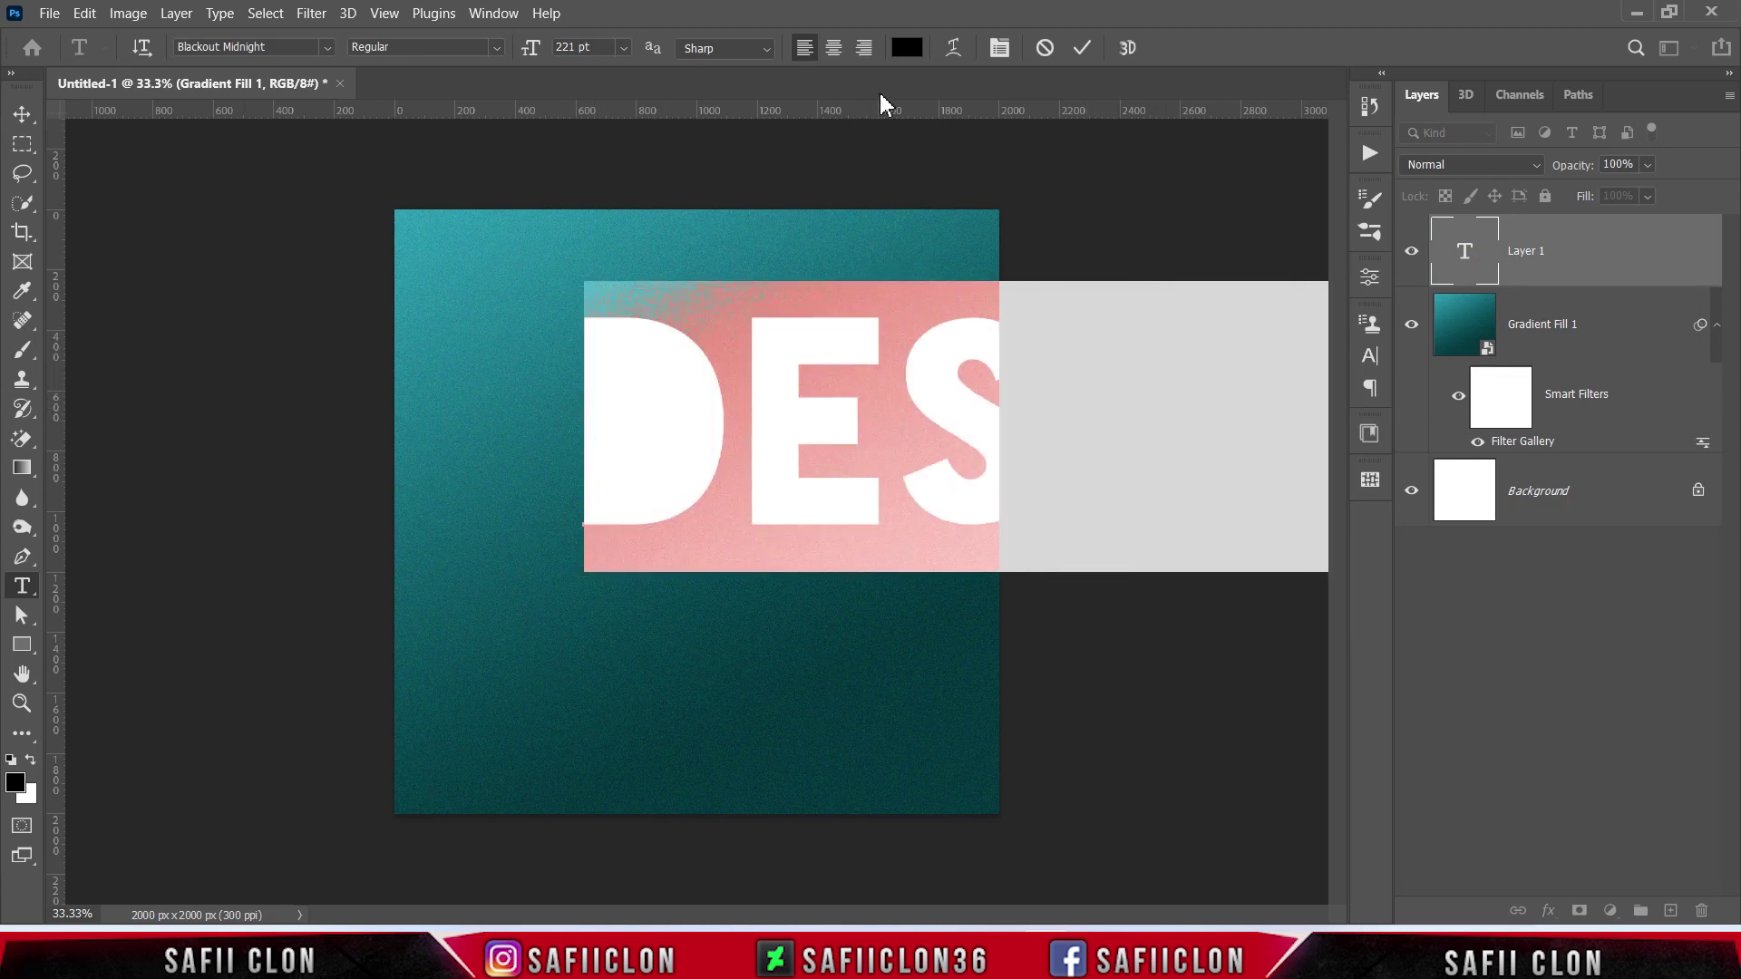
pyautogui.click(912, 60)
pyautogui.click(1451, 594)
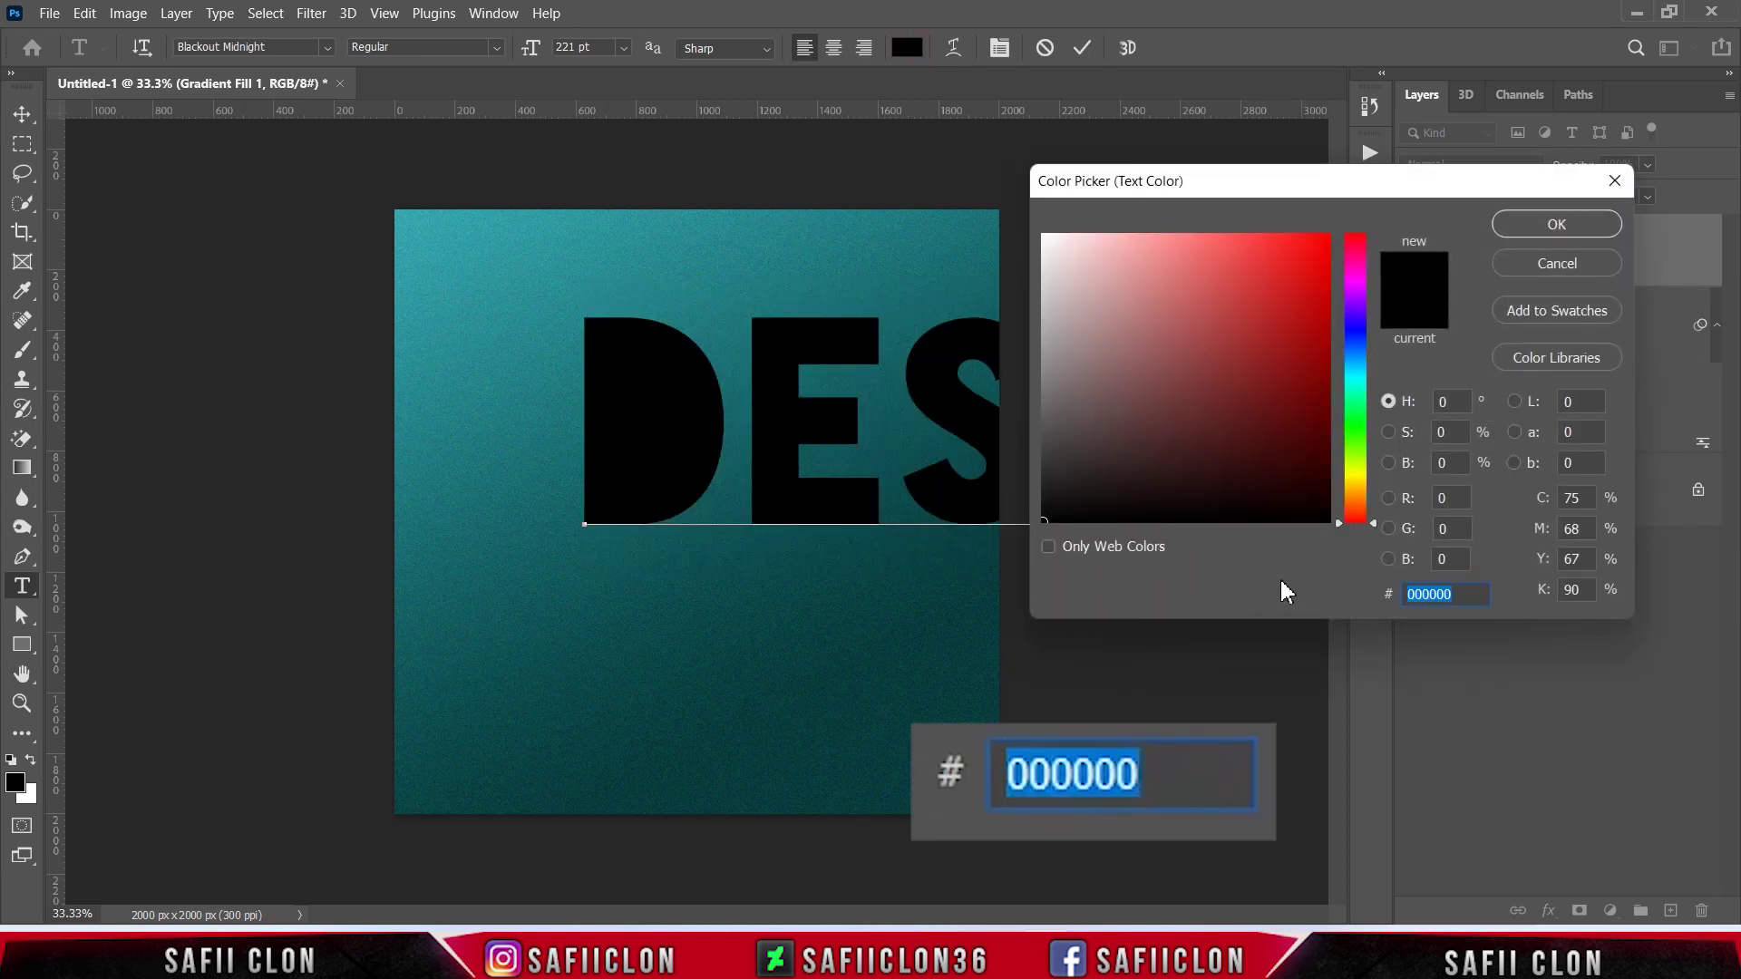
pyautogui.write('ffbe')
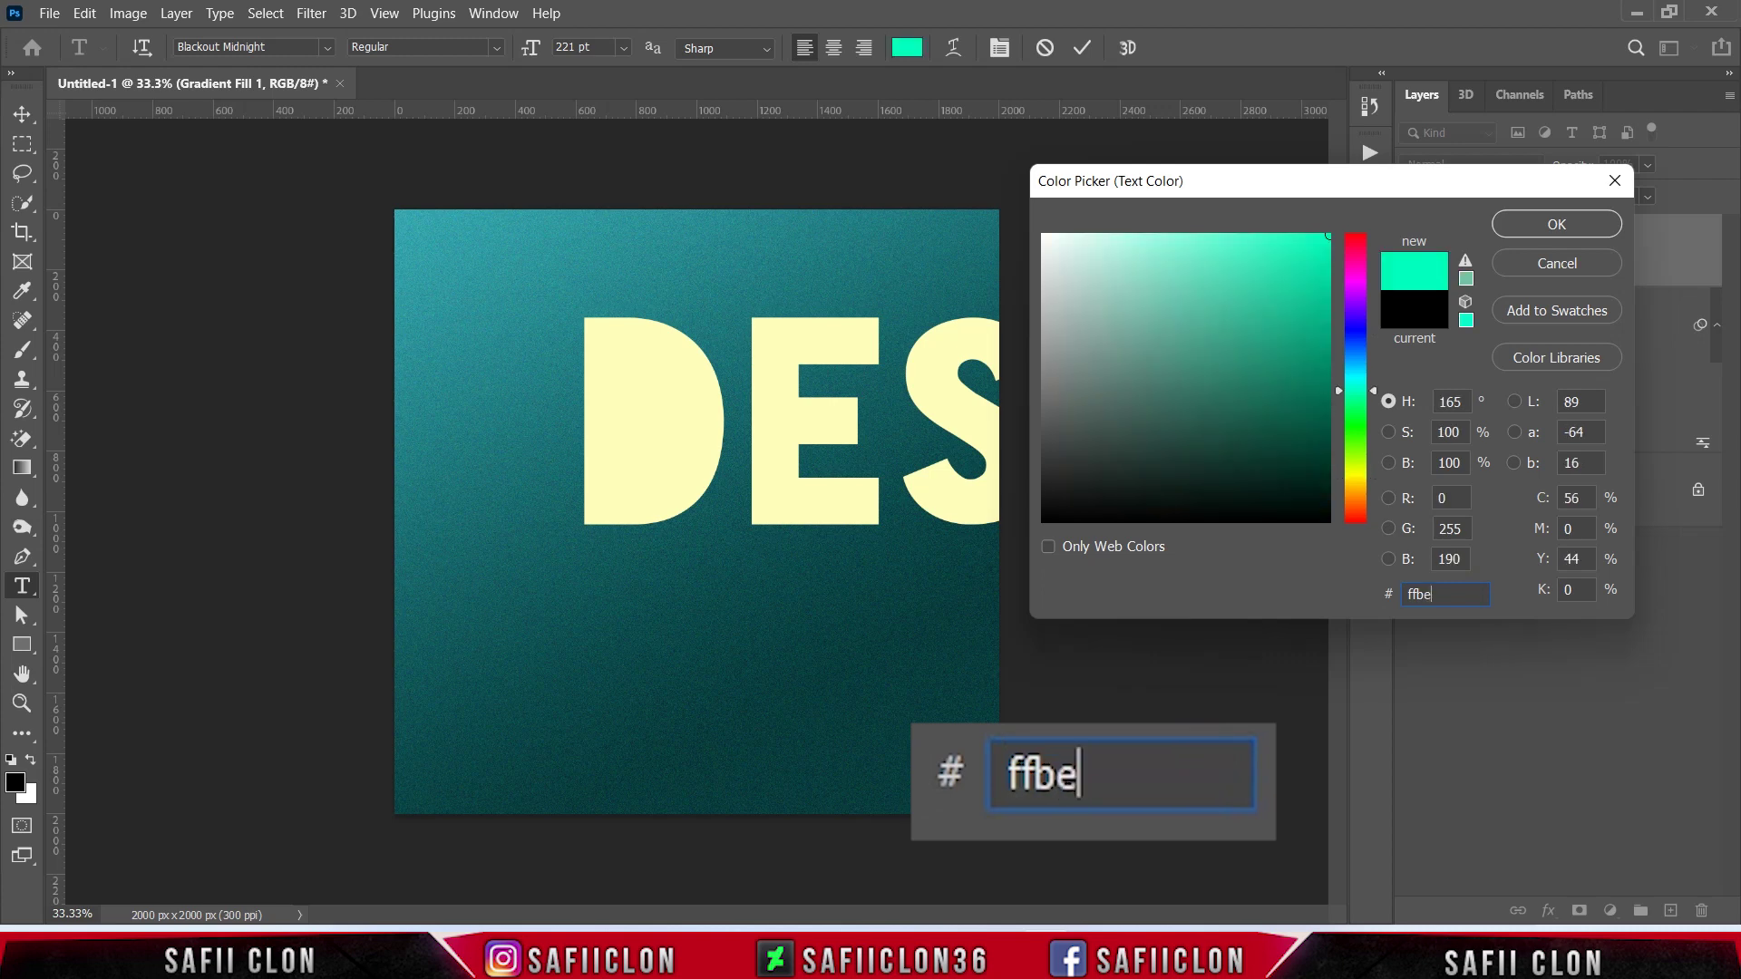
pyautogui.write('0e')
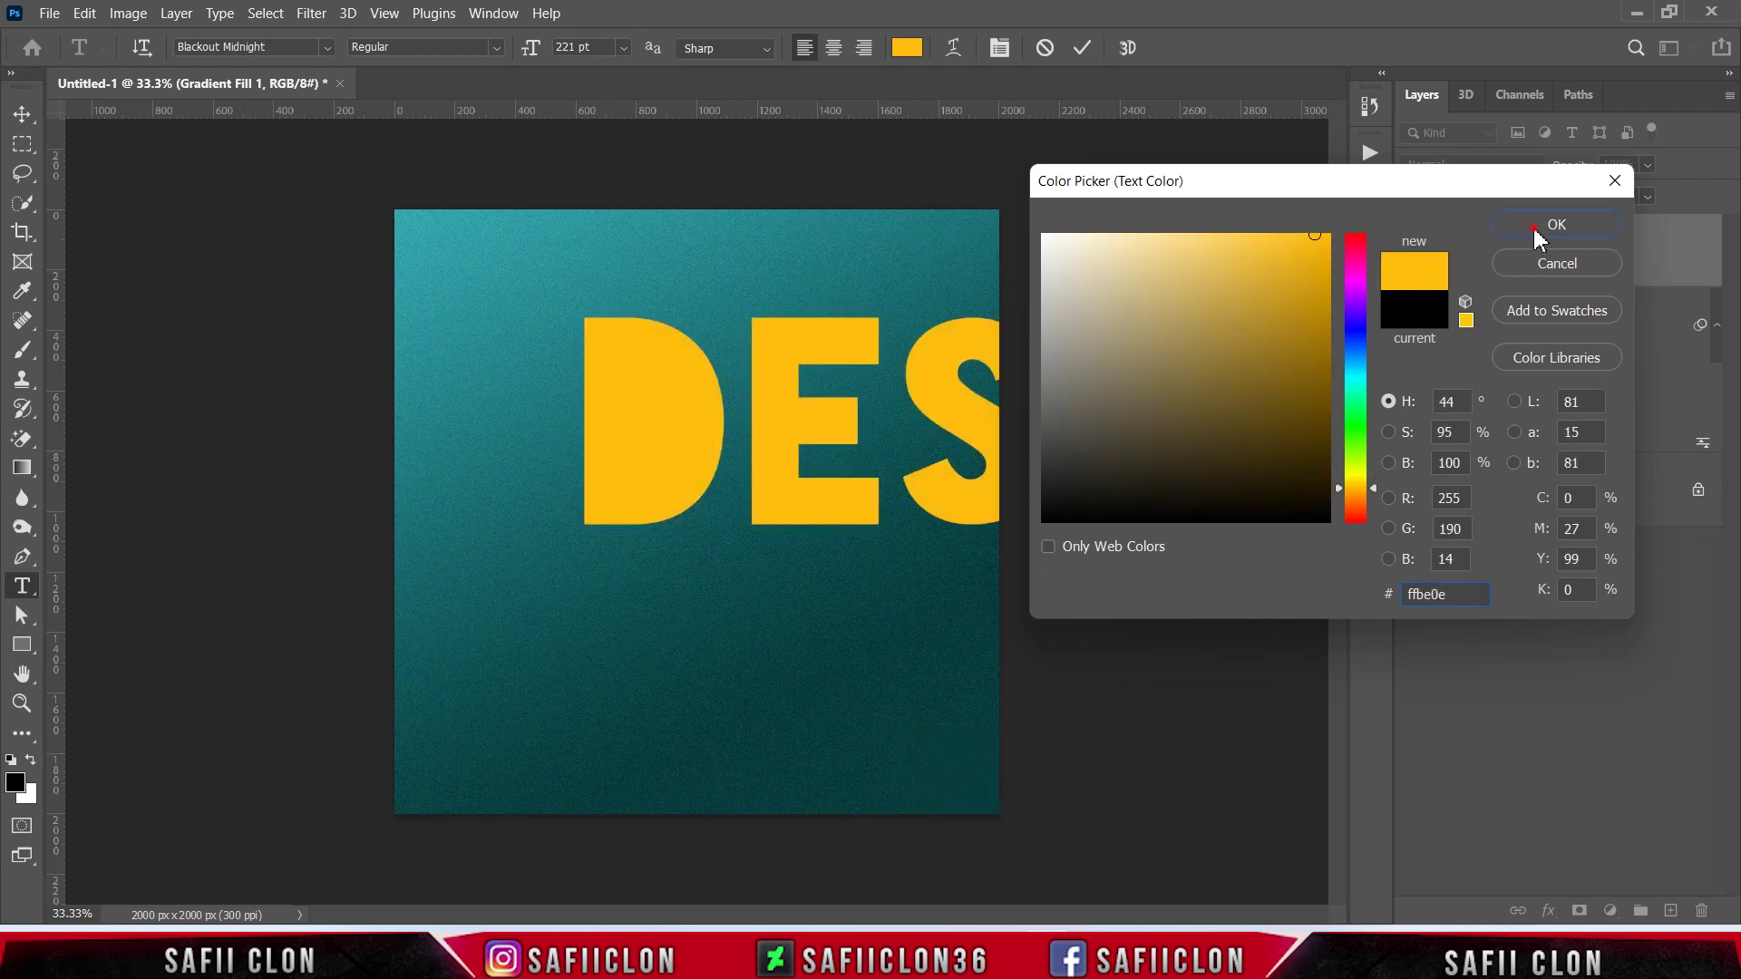
pyautogui.click(1552, 225)
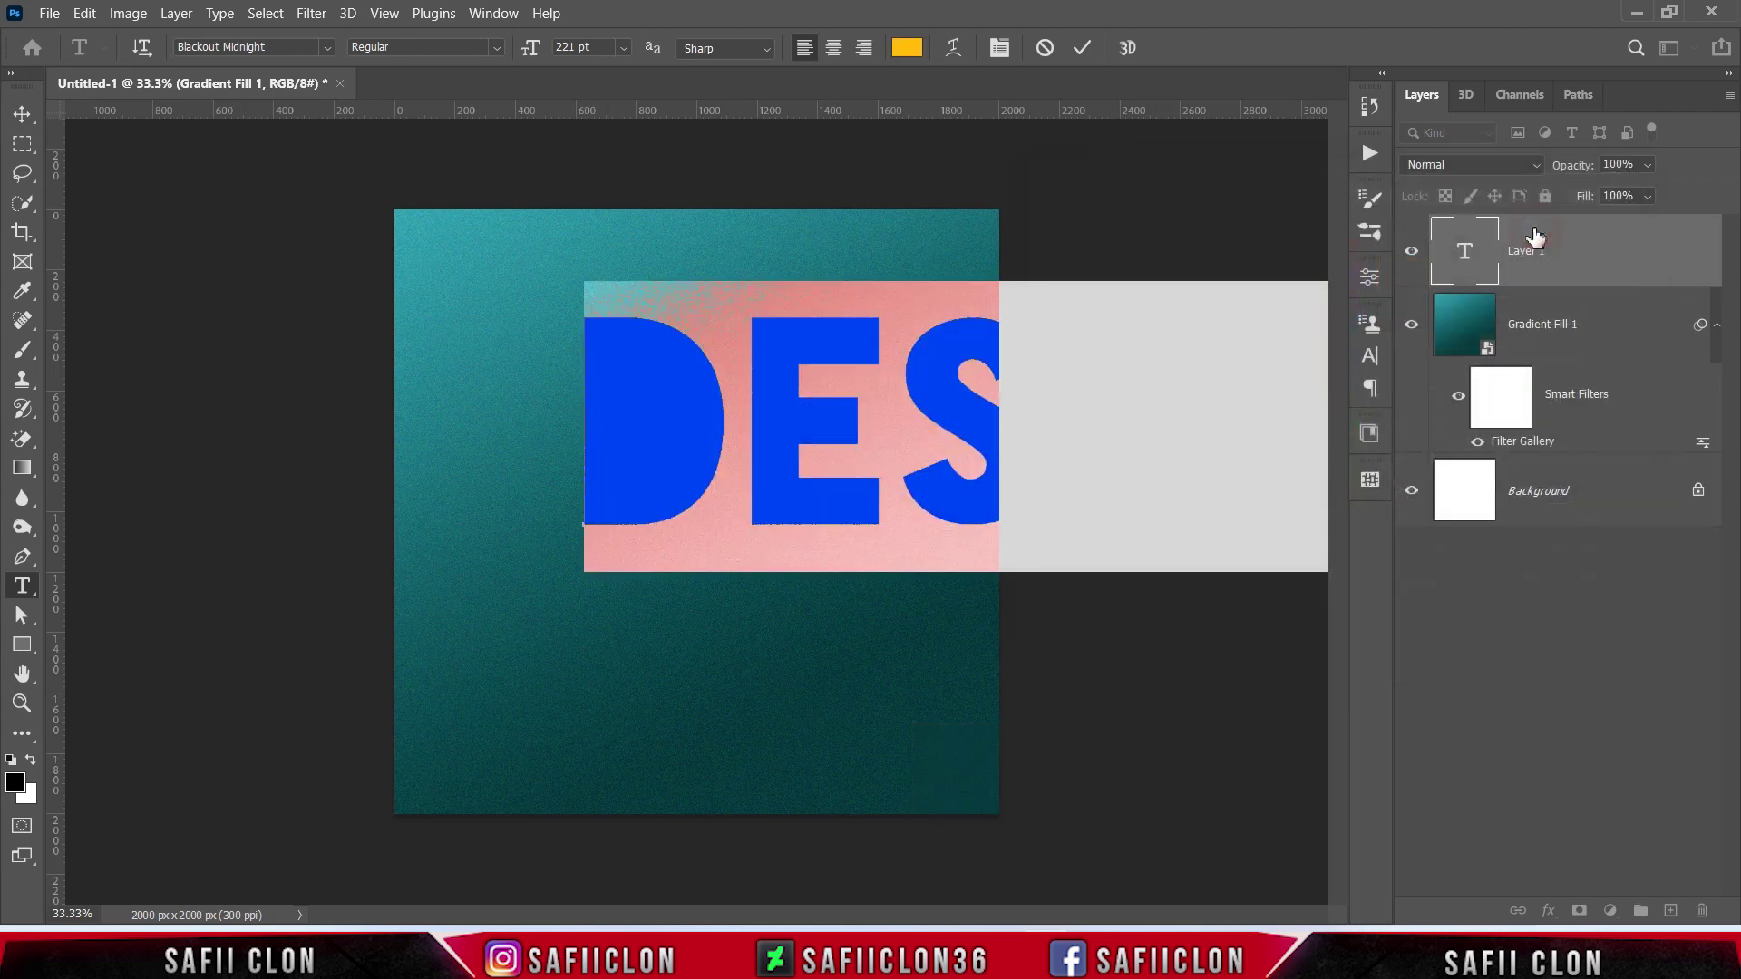
# Scale the DESIGN text to about 44% and centre it on the canvas
pyautogui.click(1081, 48)
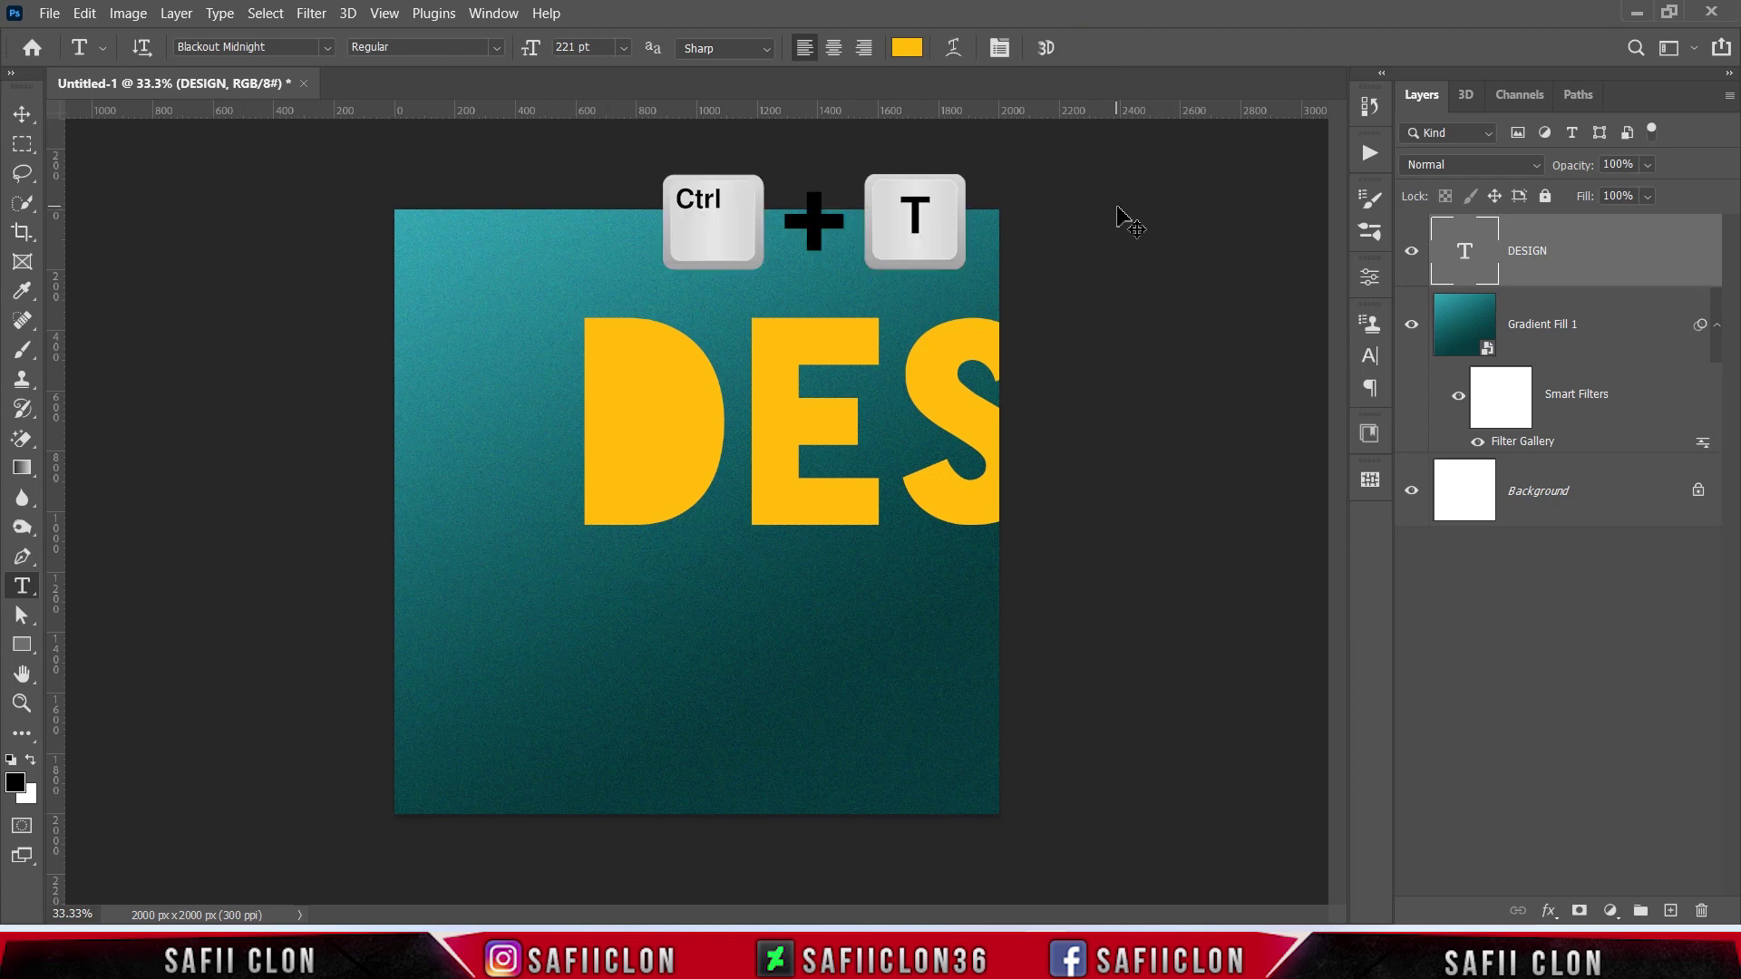
pyautogui.hotkey('ctrl', 't')
pyautogui.moveTo(585, 281); pyautogui.dragTo(895, 381)
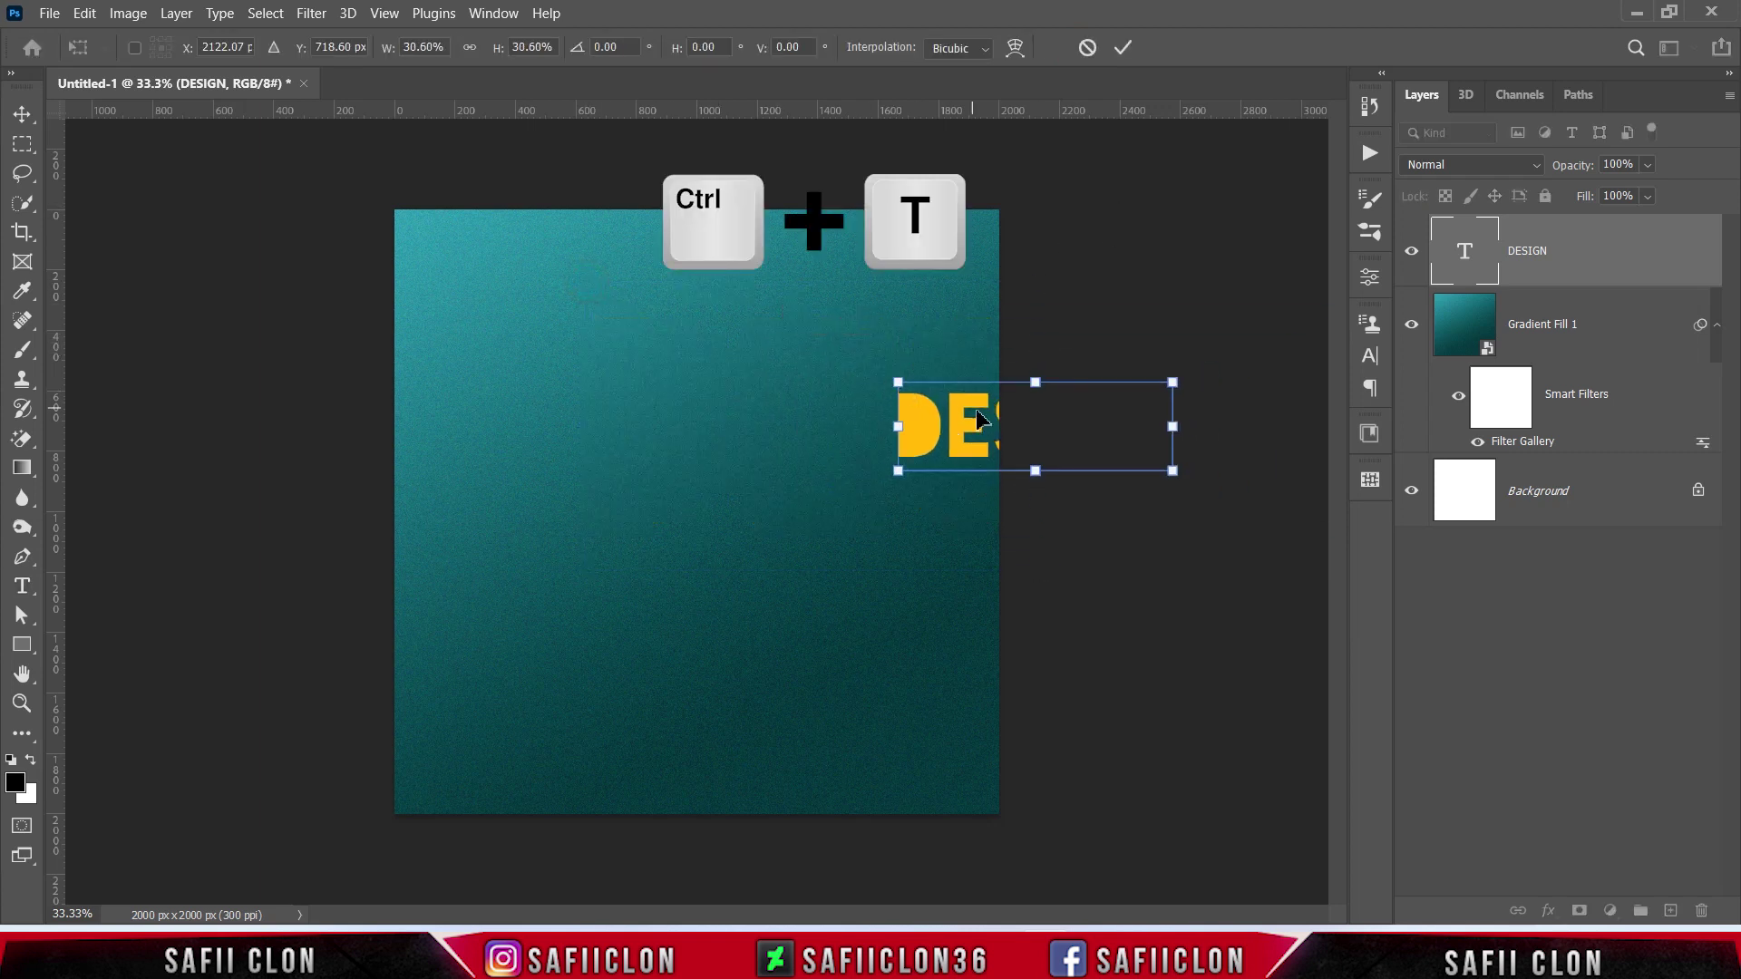
pyautogui.moveTo(1031, 426); pyautogui.dragTo(697, 511)
pyautogui.moveTo(834, 469); pyautogui.dragTo(893, 448)
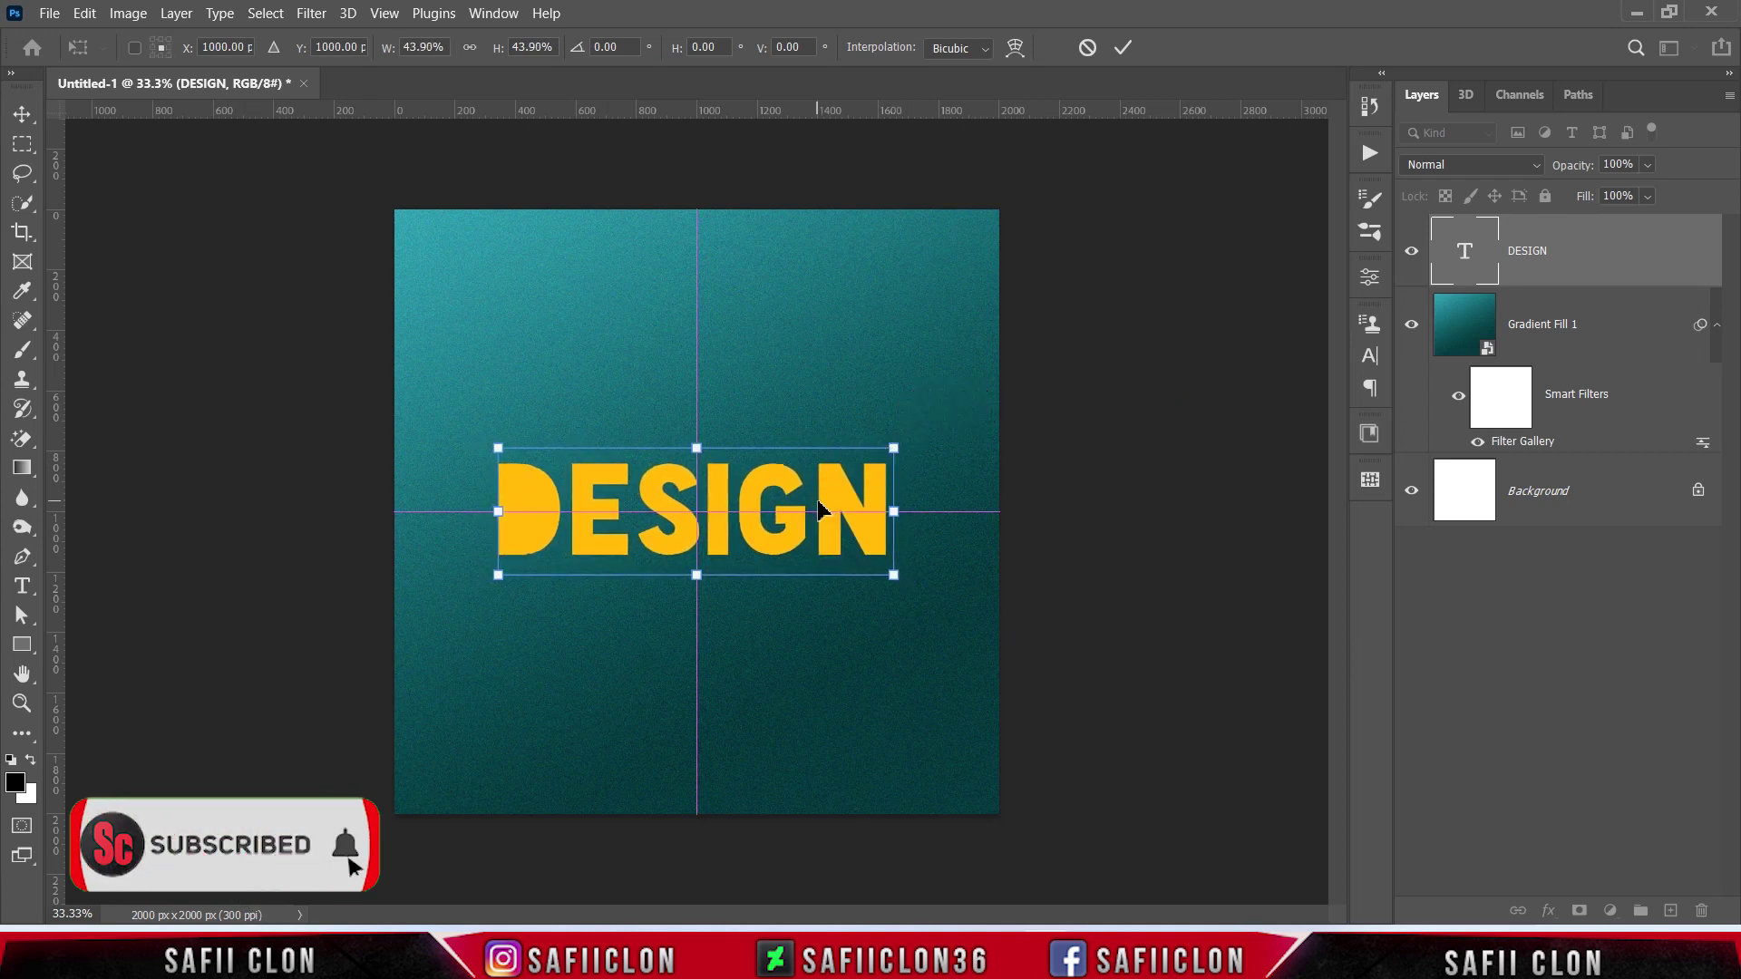
pyautogui.click(1121, 49)
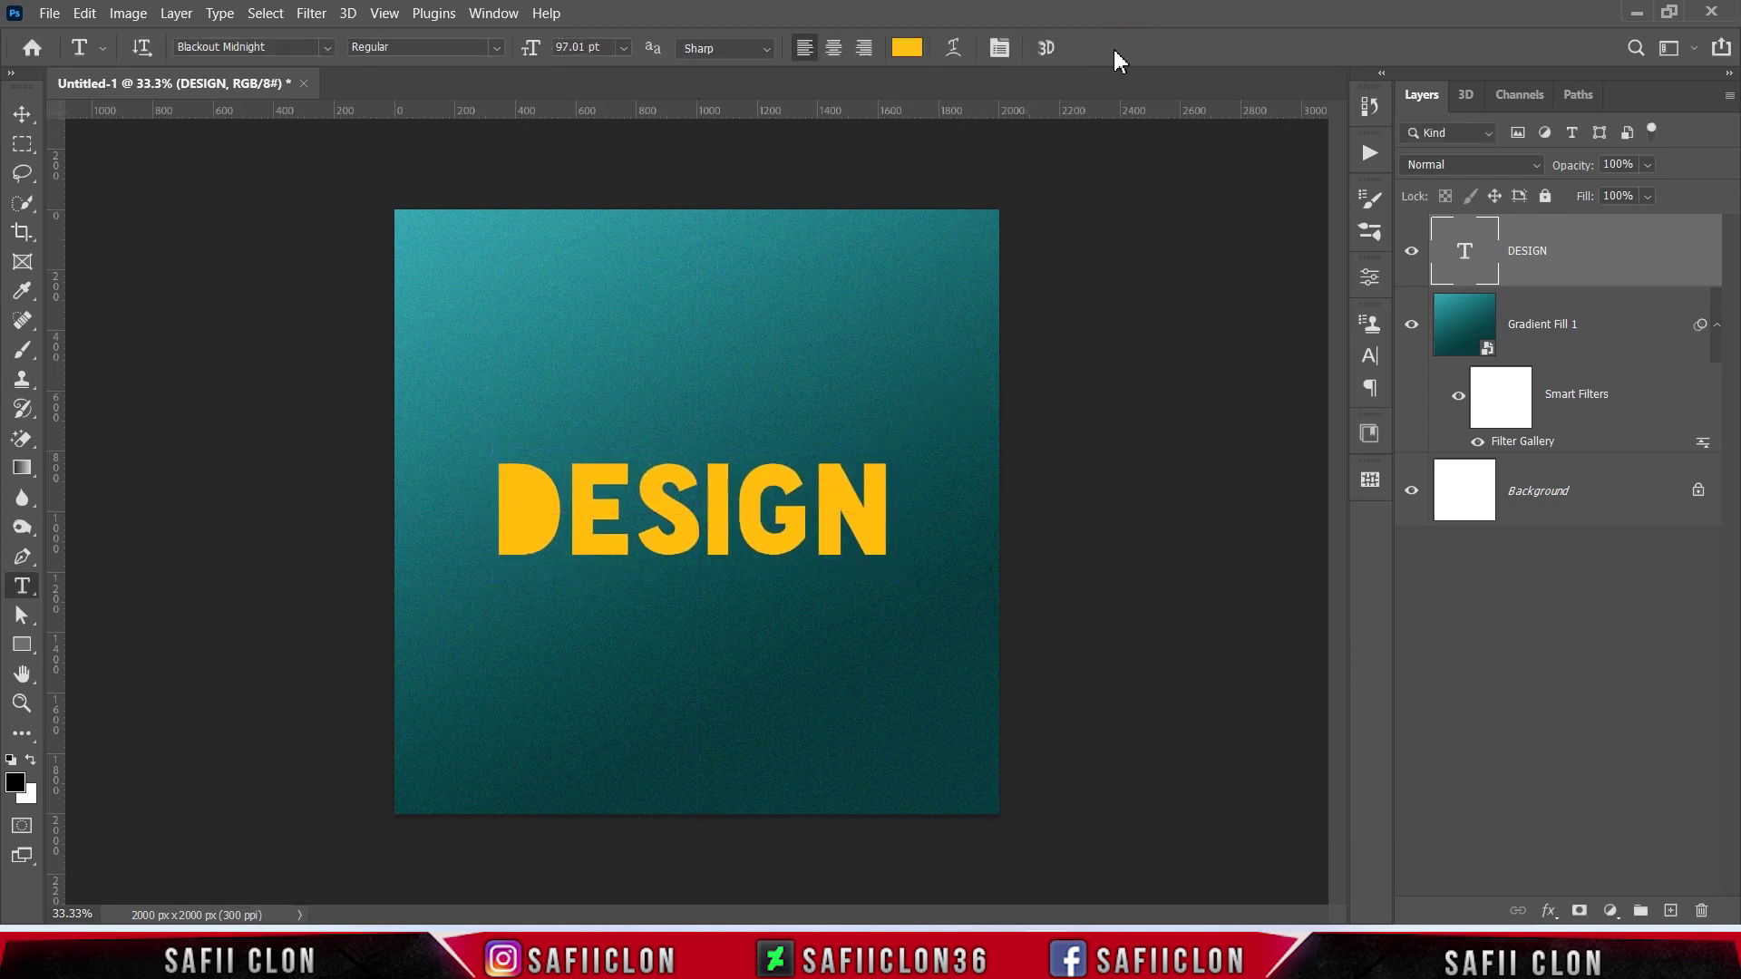
pyautogui.click(1412, 252)
# Duplicate the DESIGN layer and move the copy below the original
pyautogui.rightClick(1578, 262)
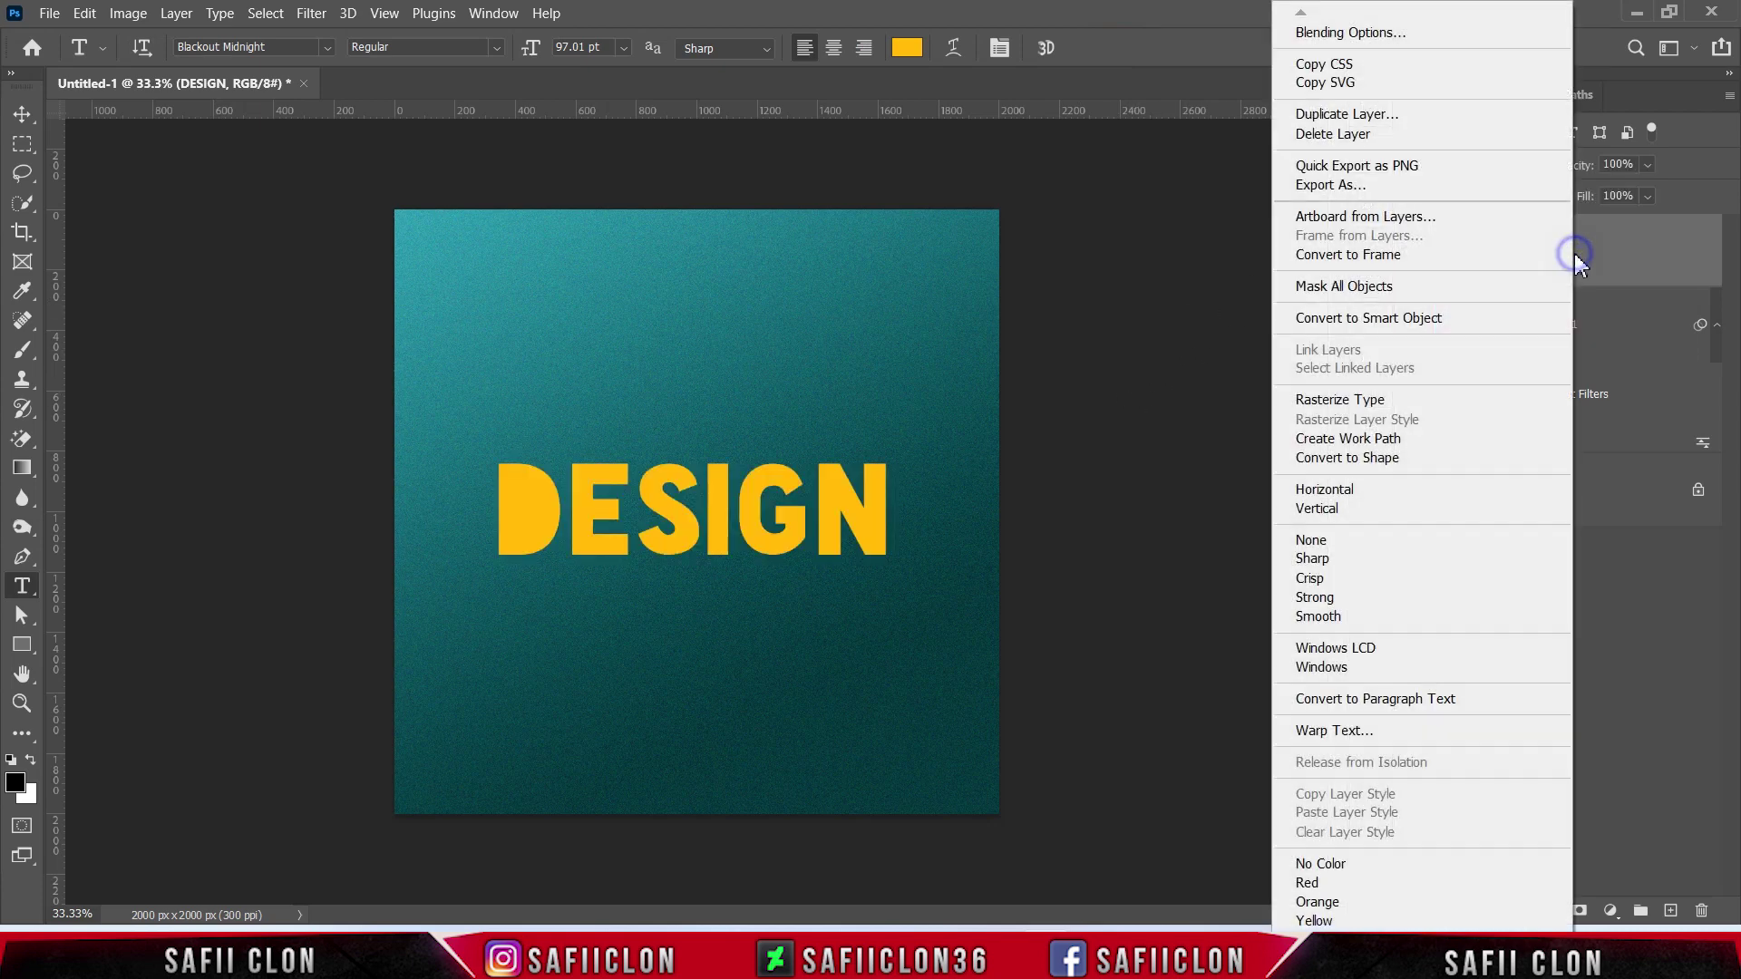
pyautogui.click(1354, 116)
pyautogui.click(1352, 288)
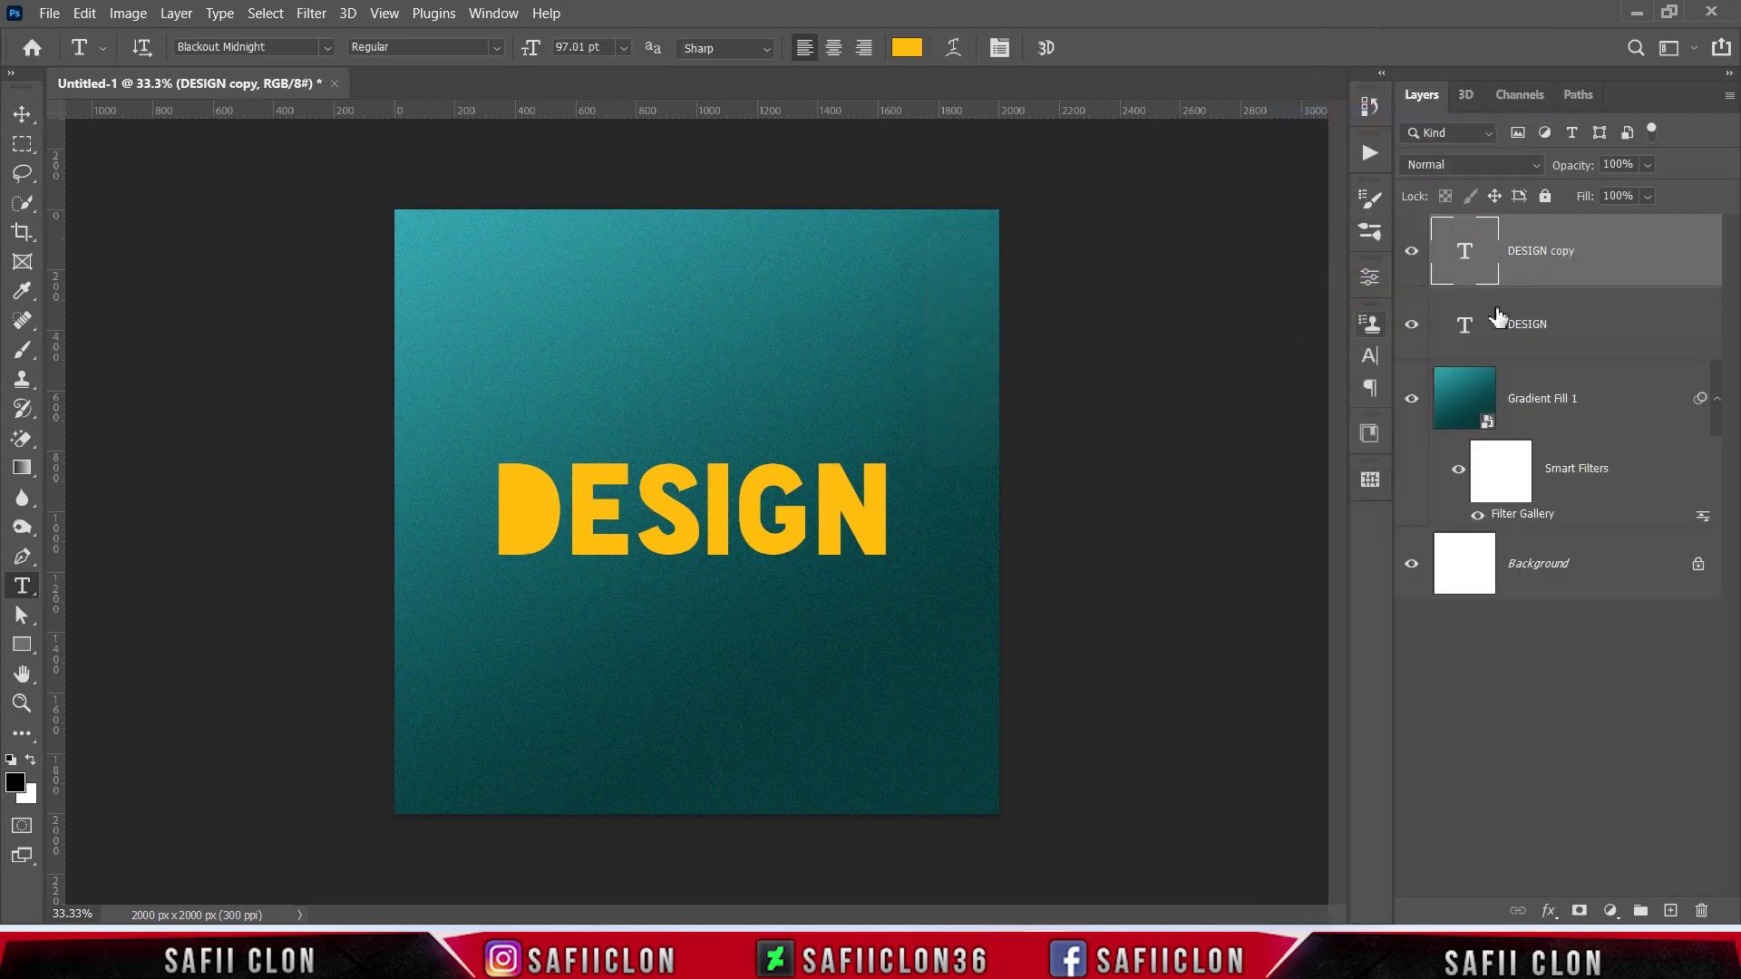
pyautogui.moveTo(1591, 254)
pyautogui.mouseDown()
pyautogui.moveTo(1616, 336)
pyautogui.moveTo(1571, 336)
pyautogui.mouseUp()
# Rename the copy 'DESIGN 2' and the original 'DESIGN 1'
pyautogui.doubleClick(1564, 328)
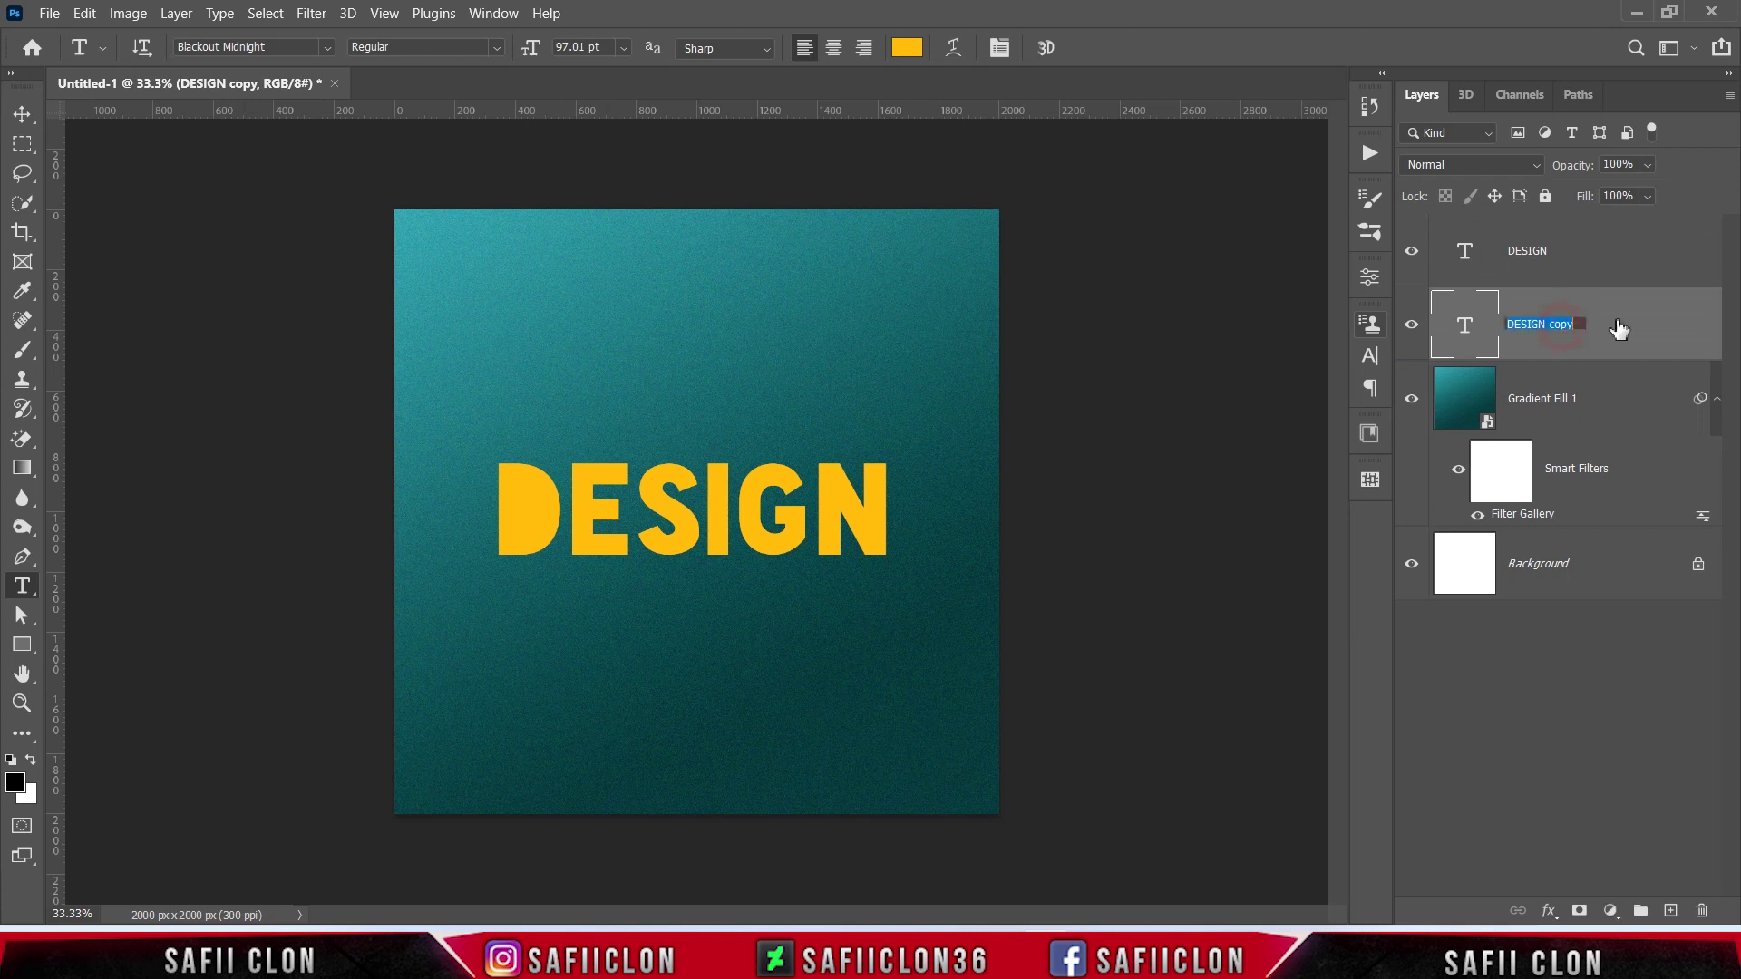
pyautogui.click(1577, 325)
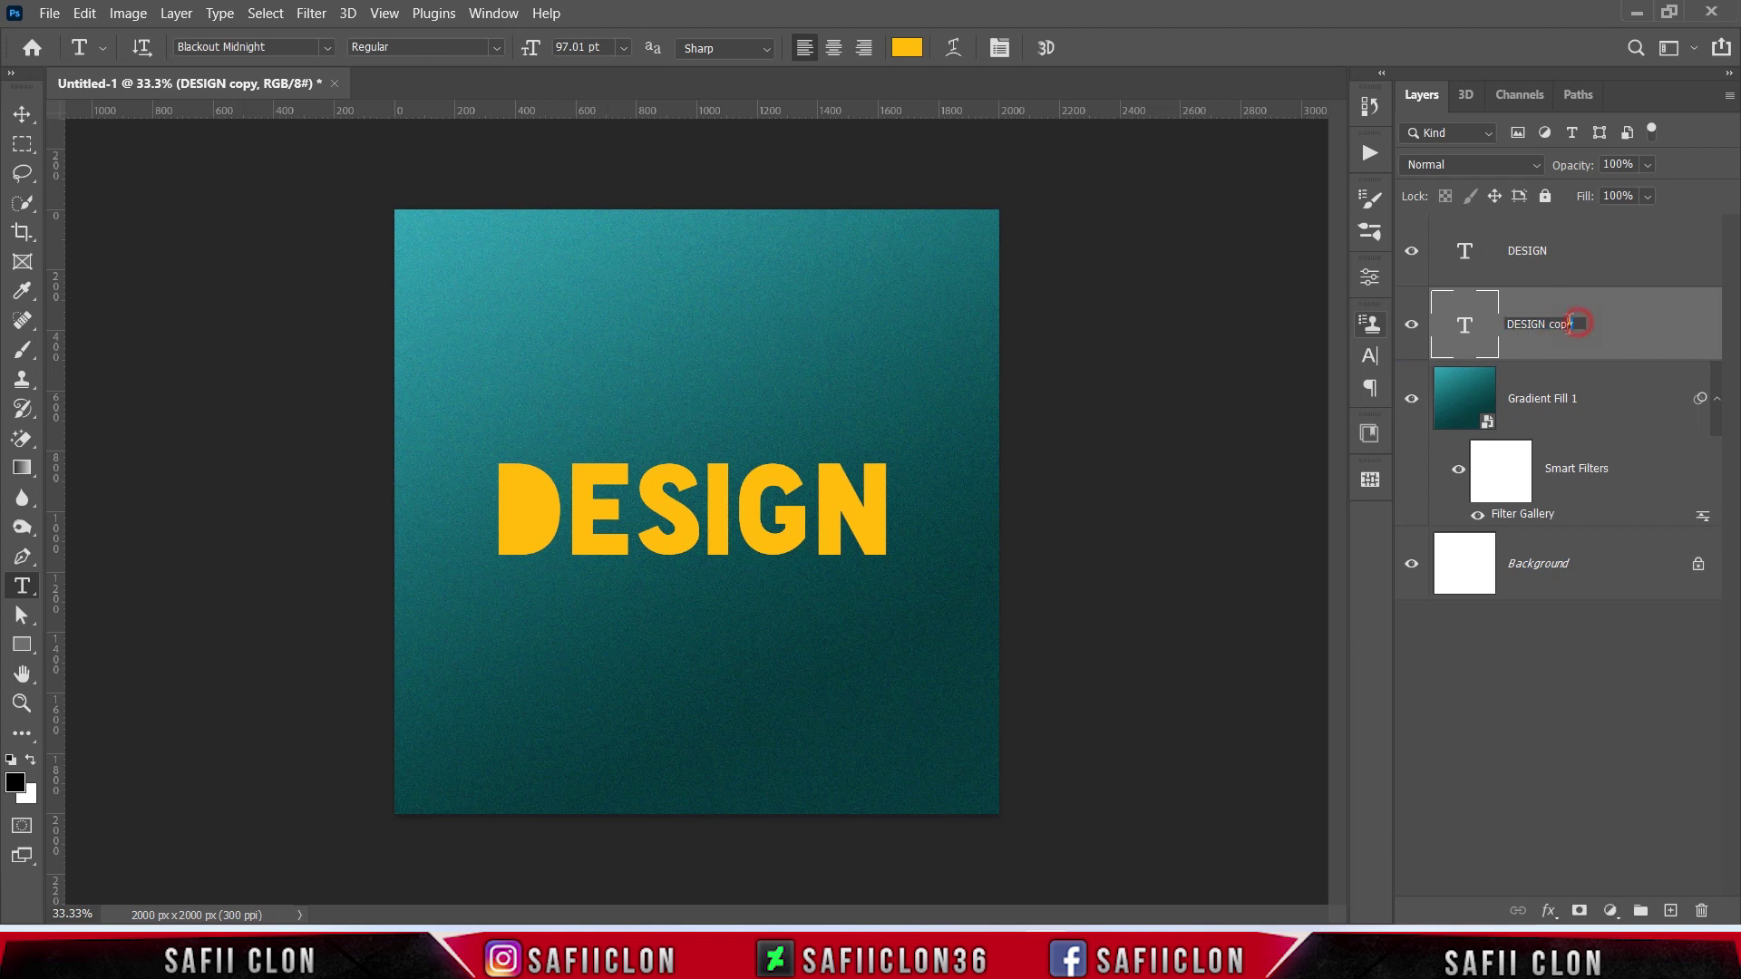
pyautogui.write('2')
pyautogui.click(1671, 335)
pyautogui.click(1579, 265)
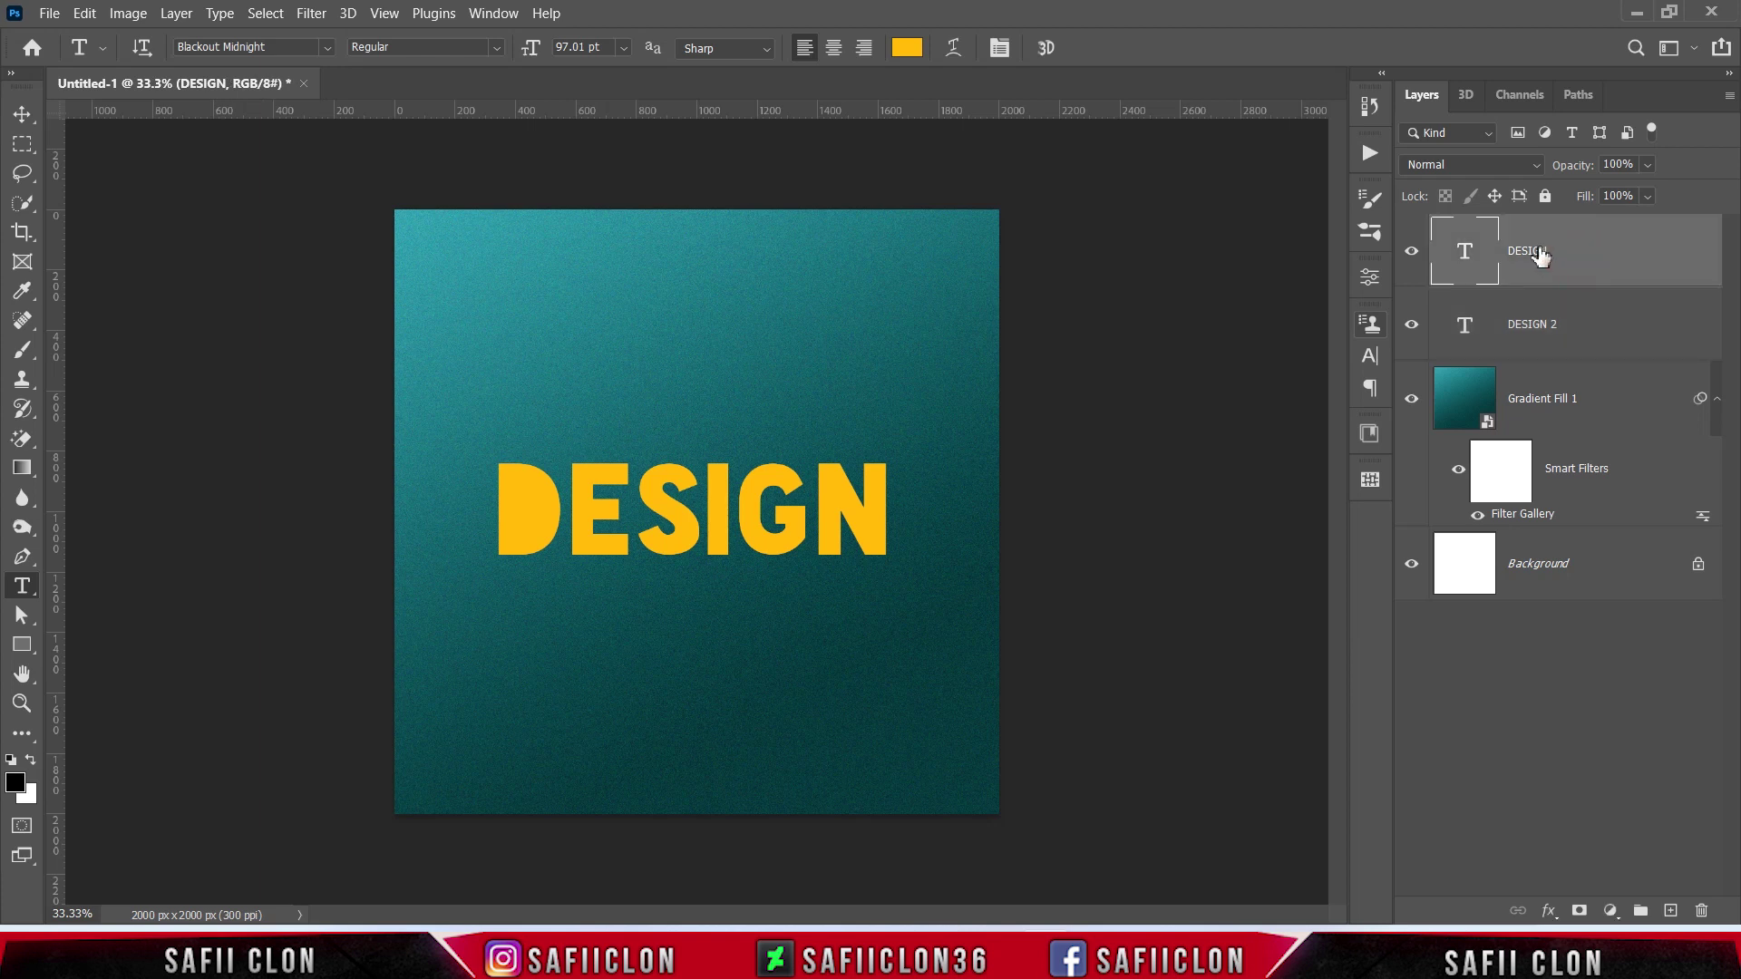
pyautogui.doubleClick(1541, 250)
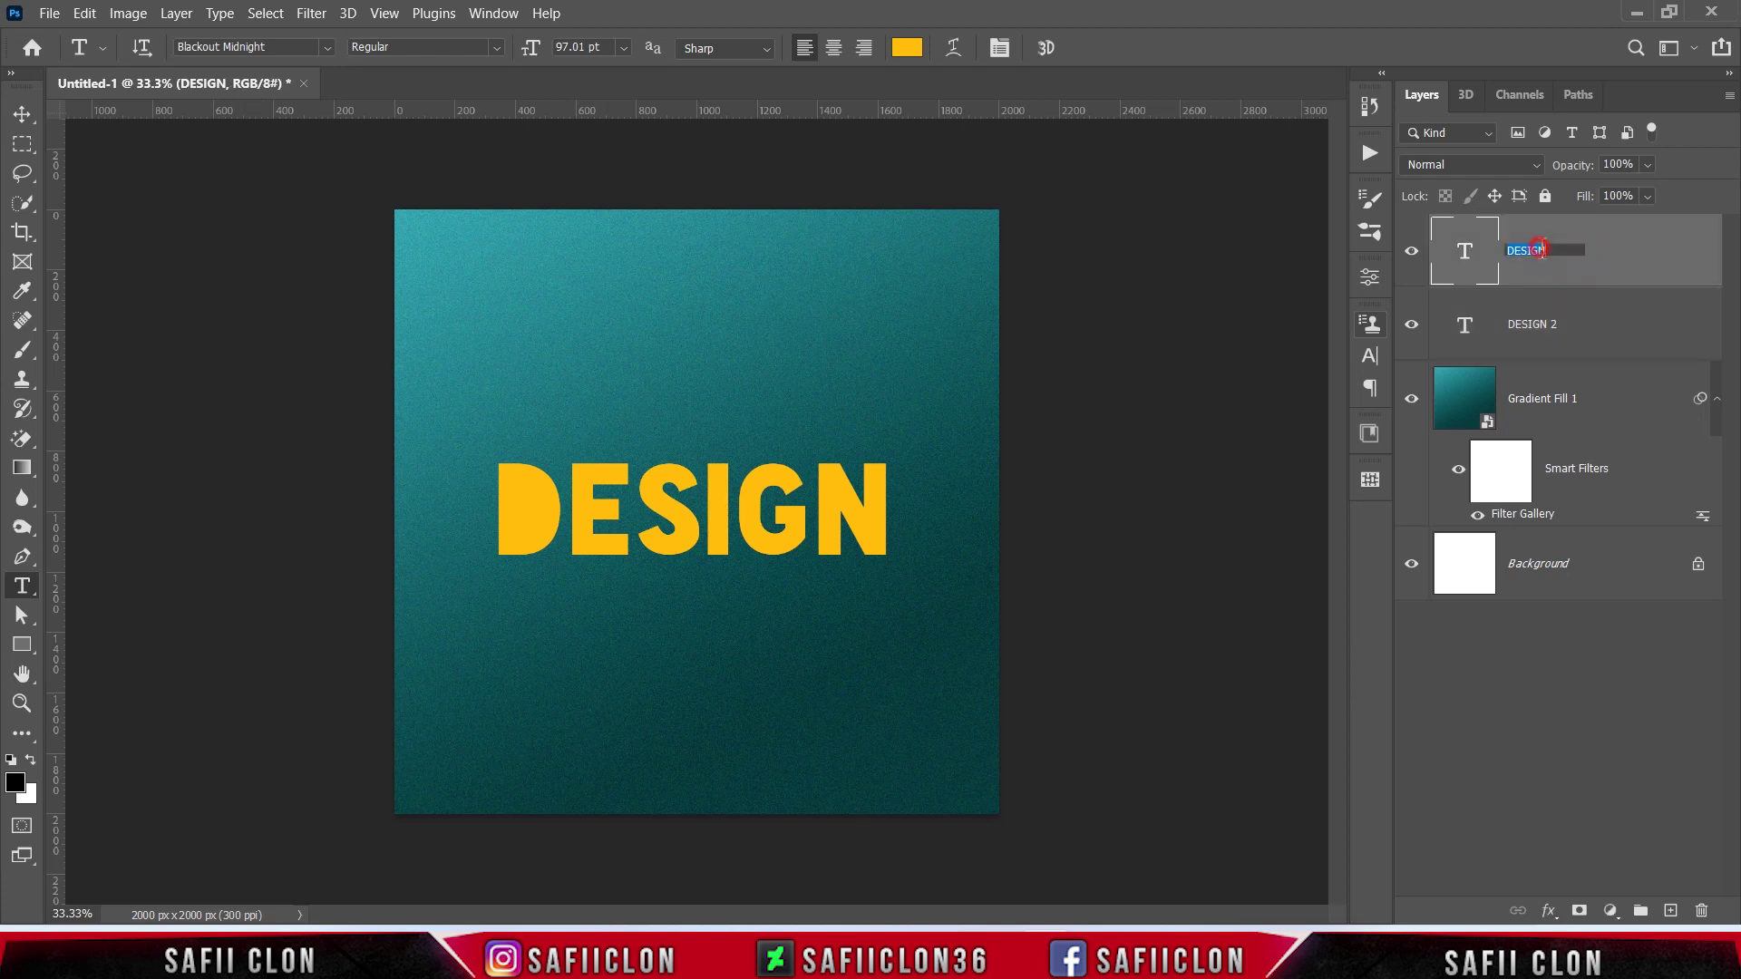
pyautogui.write('1')
pyautogui.click(1607, 261)
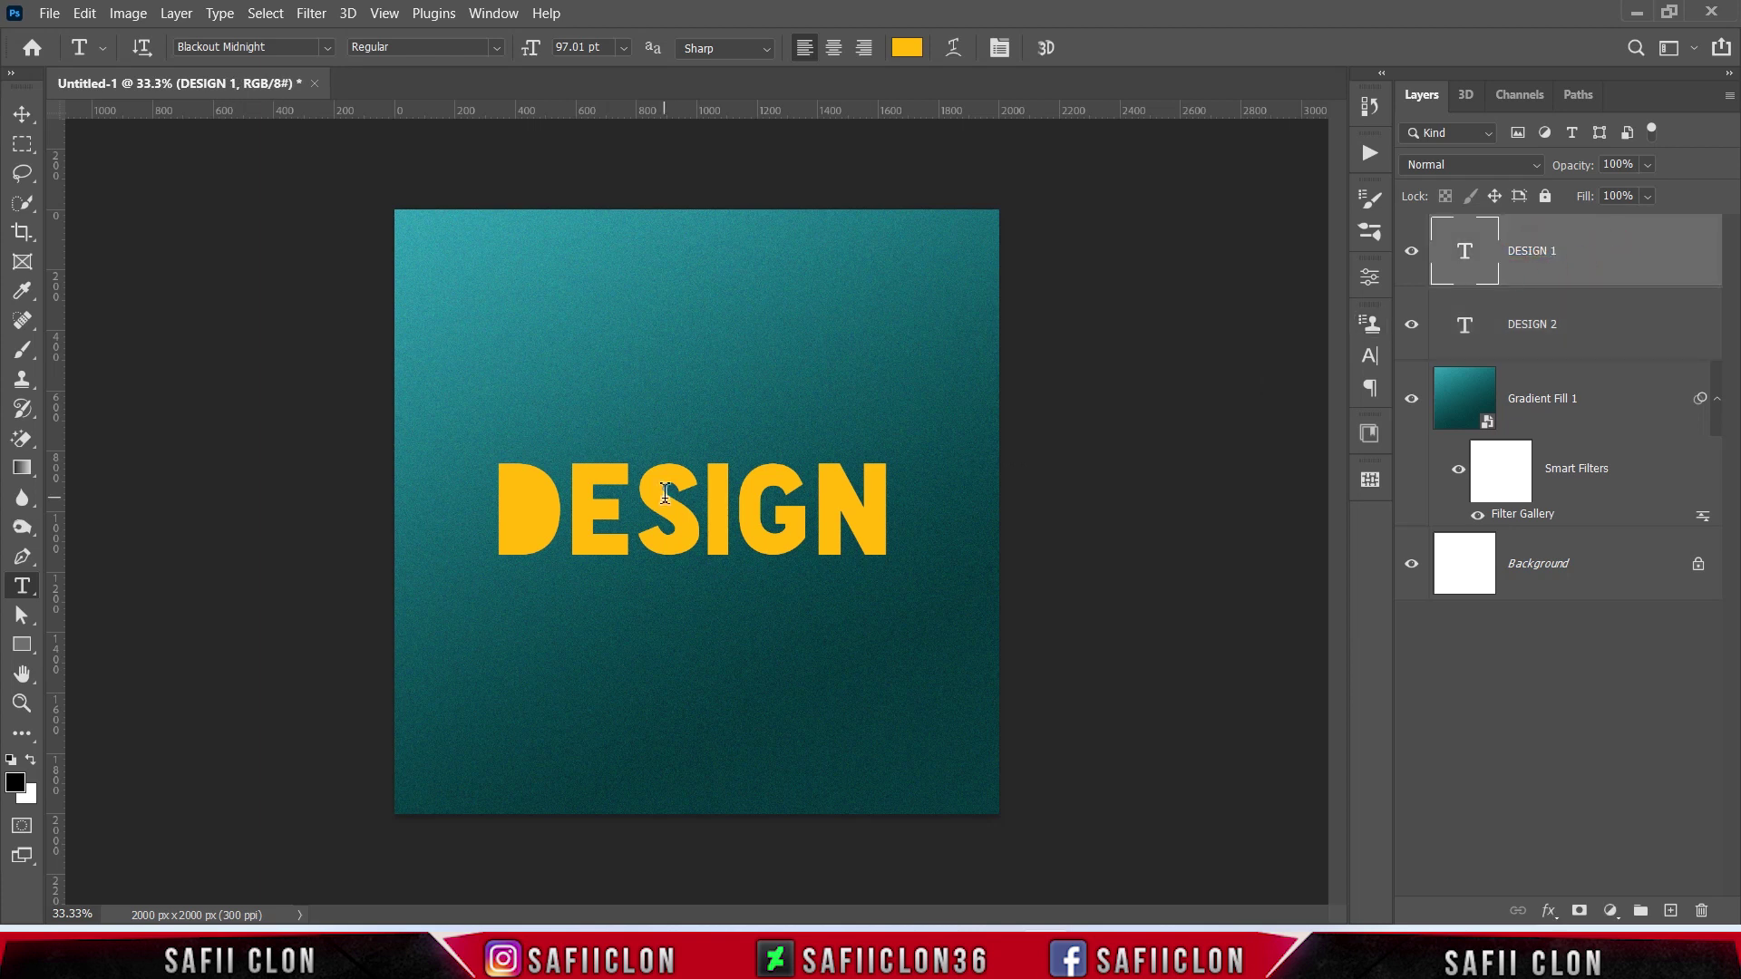
# Draw a rectangle covering the DESIGN text
pyautogui.click(28, 651)
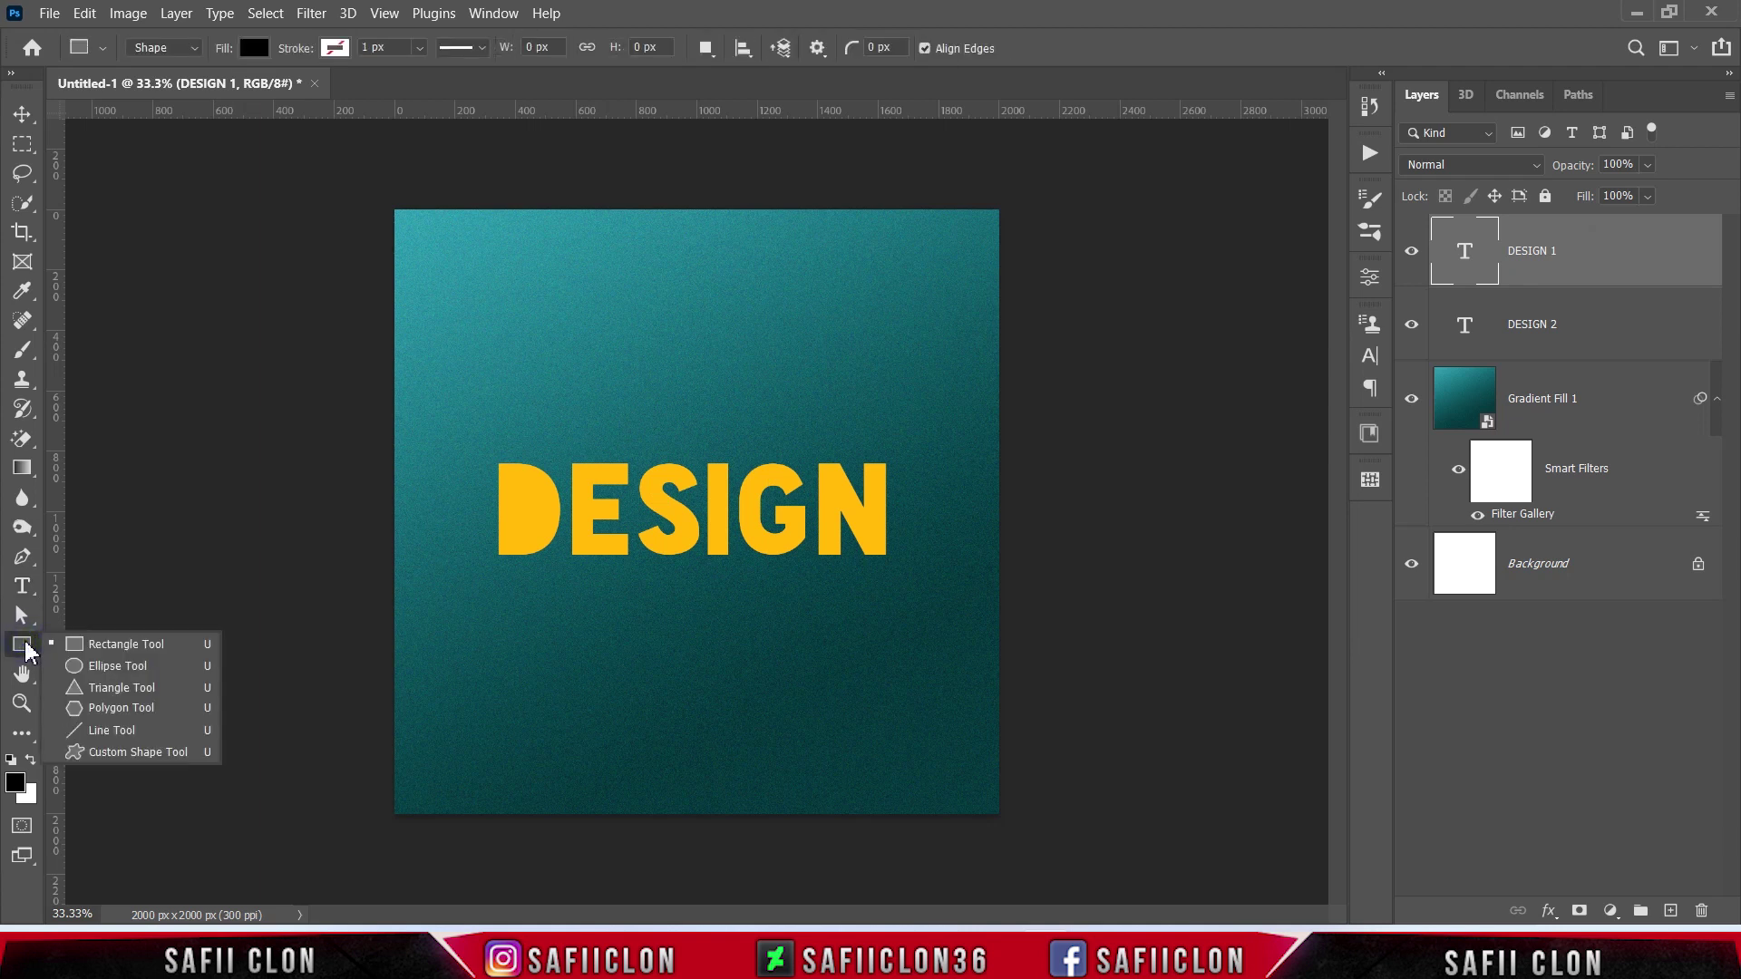
pyautogui.click(109, 650)
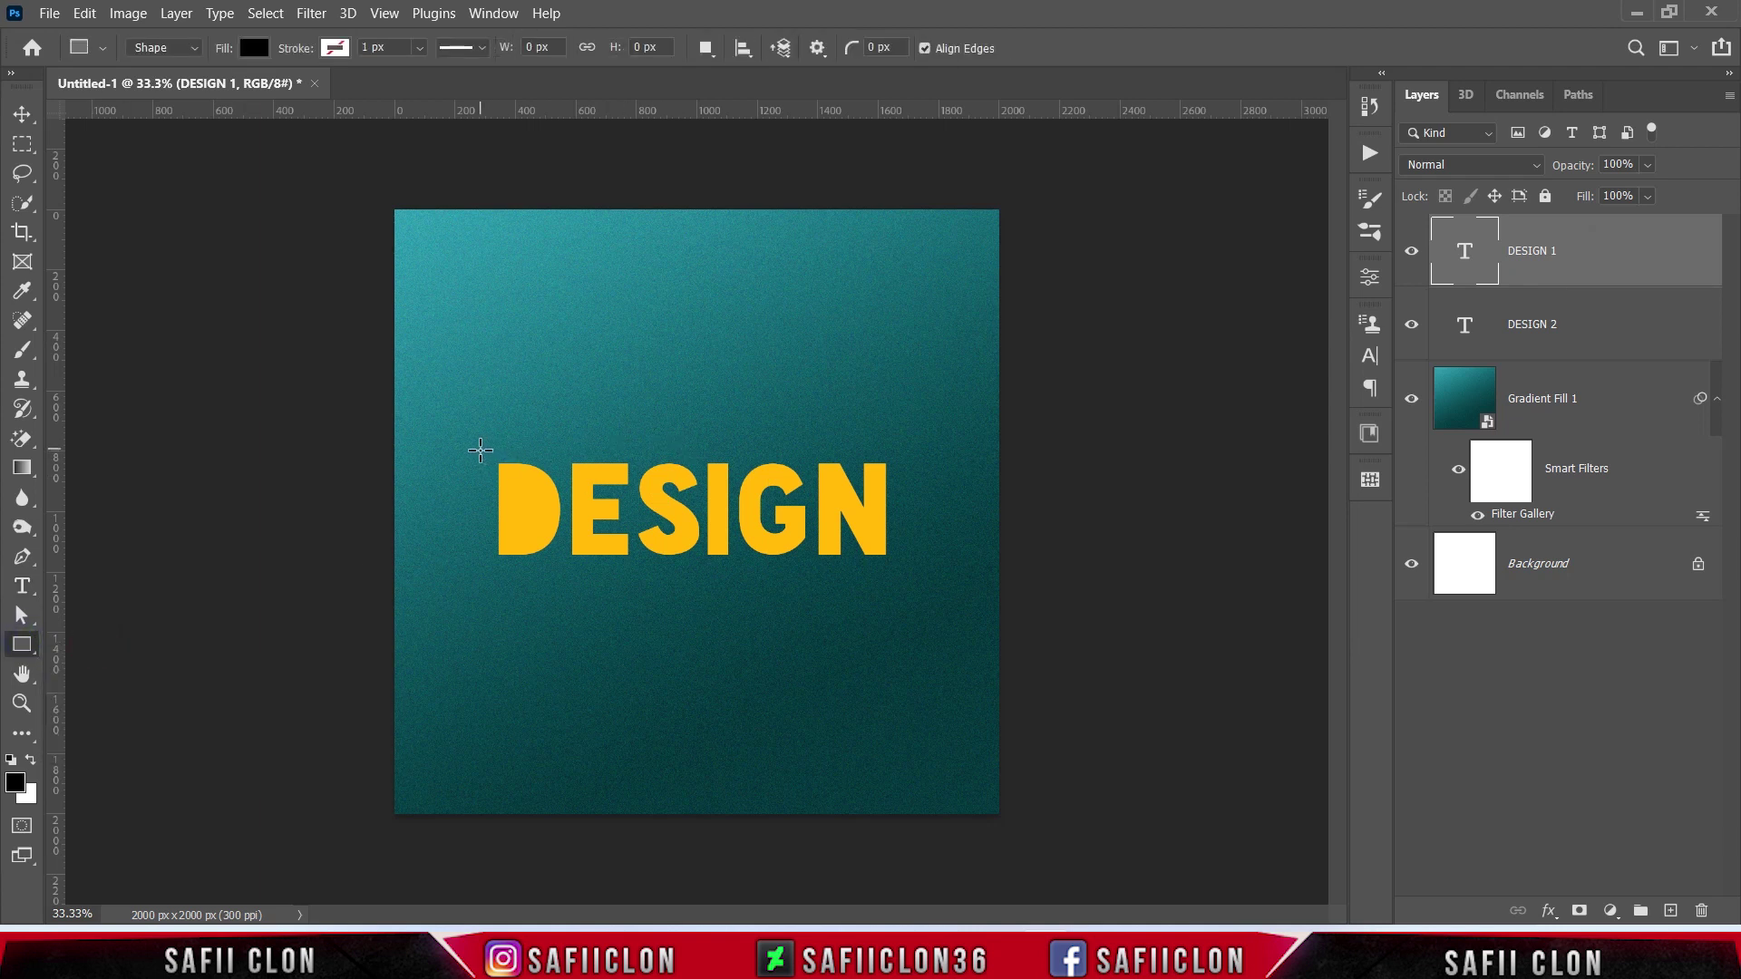
pyautogui.moveTo(480, 450); pyautogui.dragTo(909, 572)
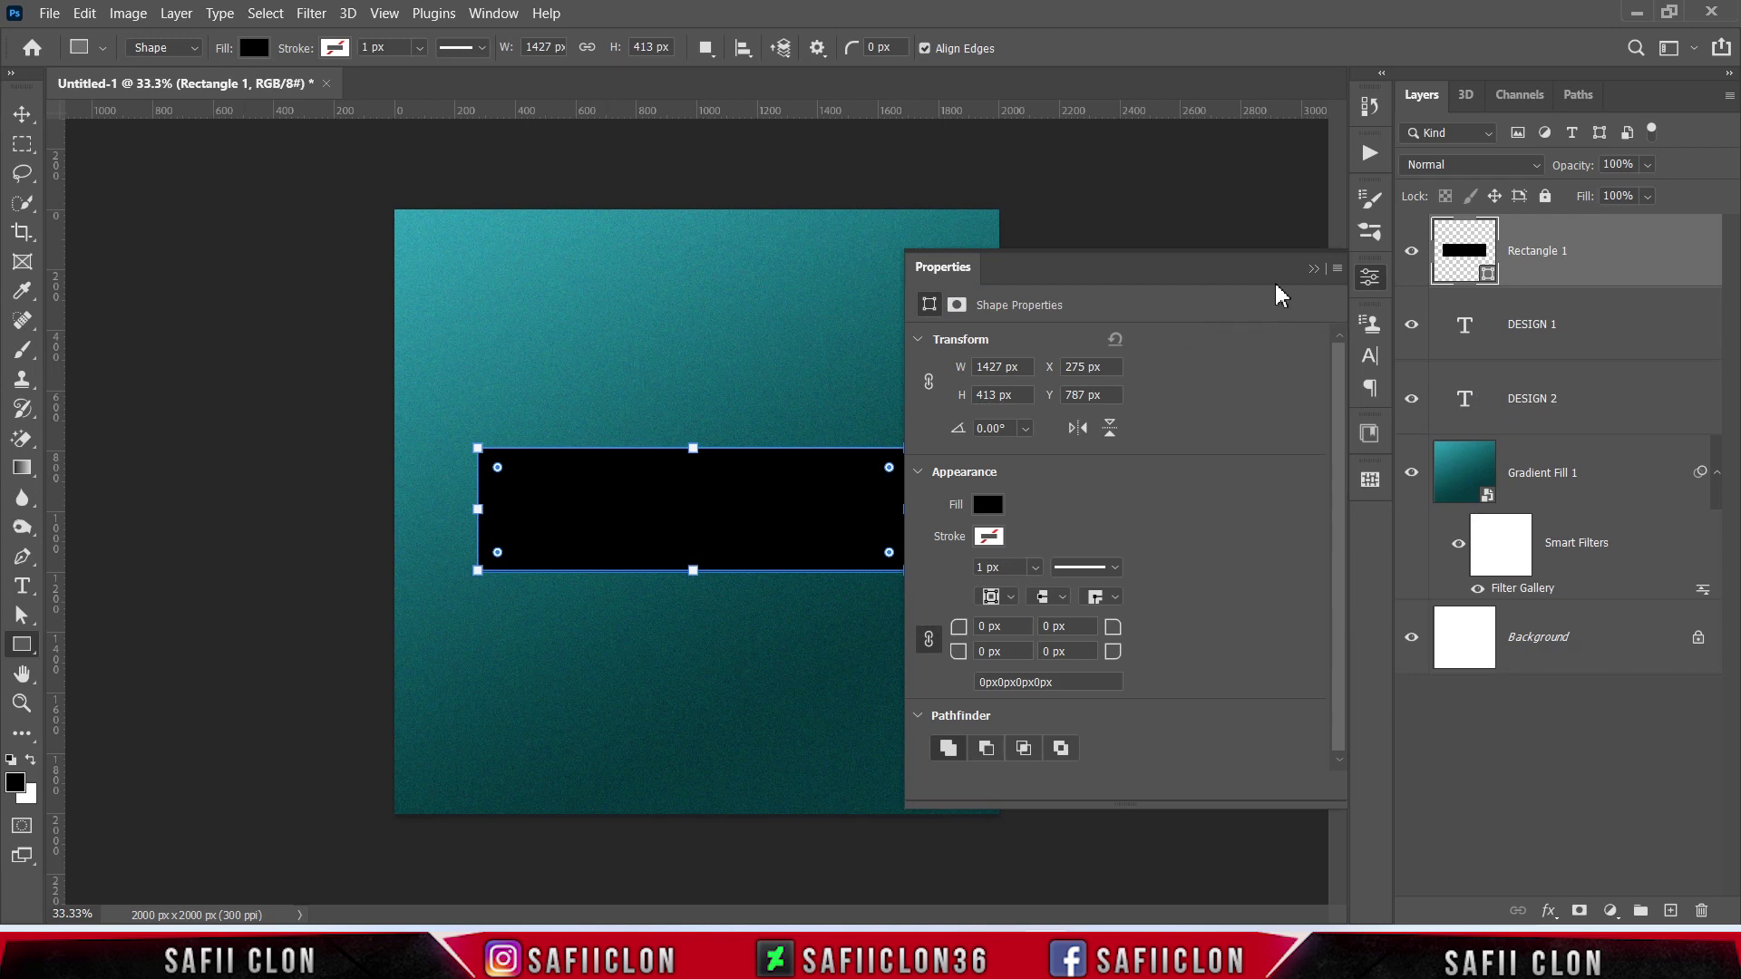
pyautogui.click(1314, 268)
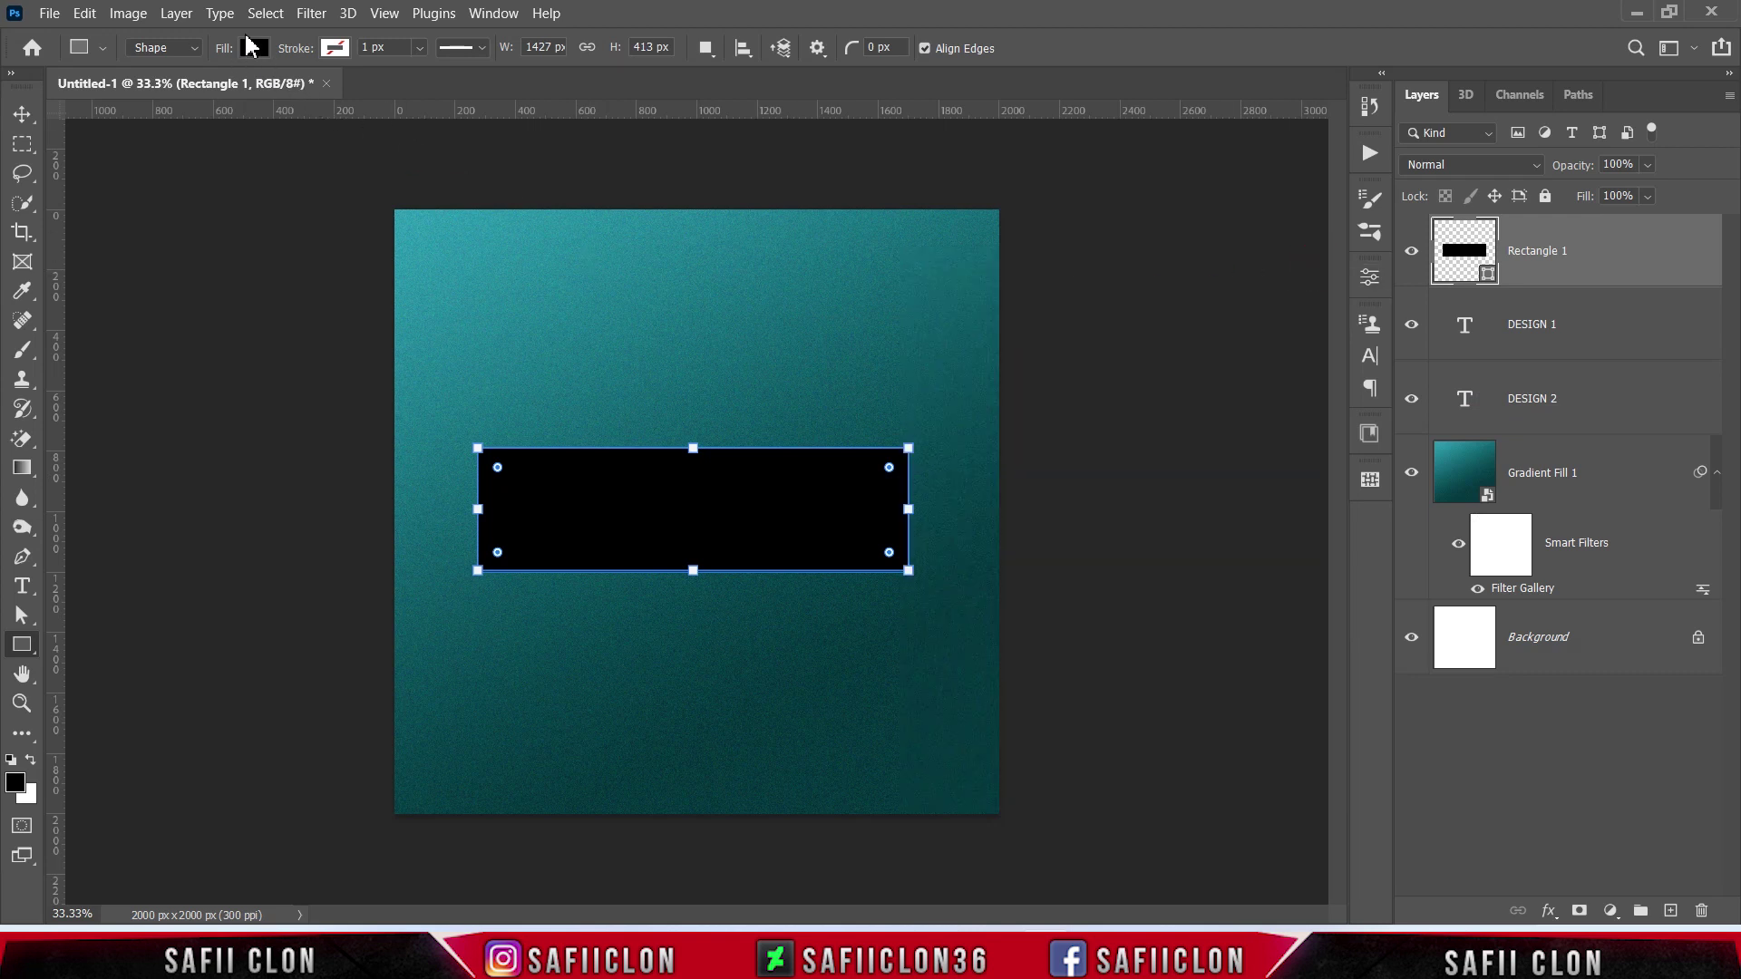
# Fill the rectangle with a linear black-to-white gradient
pyautogui.click(254, 48)
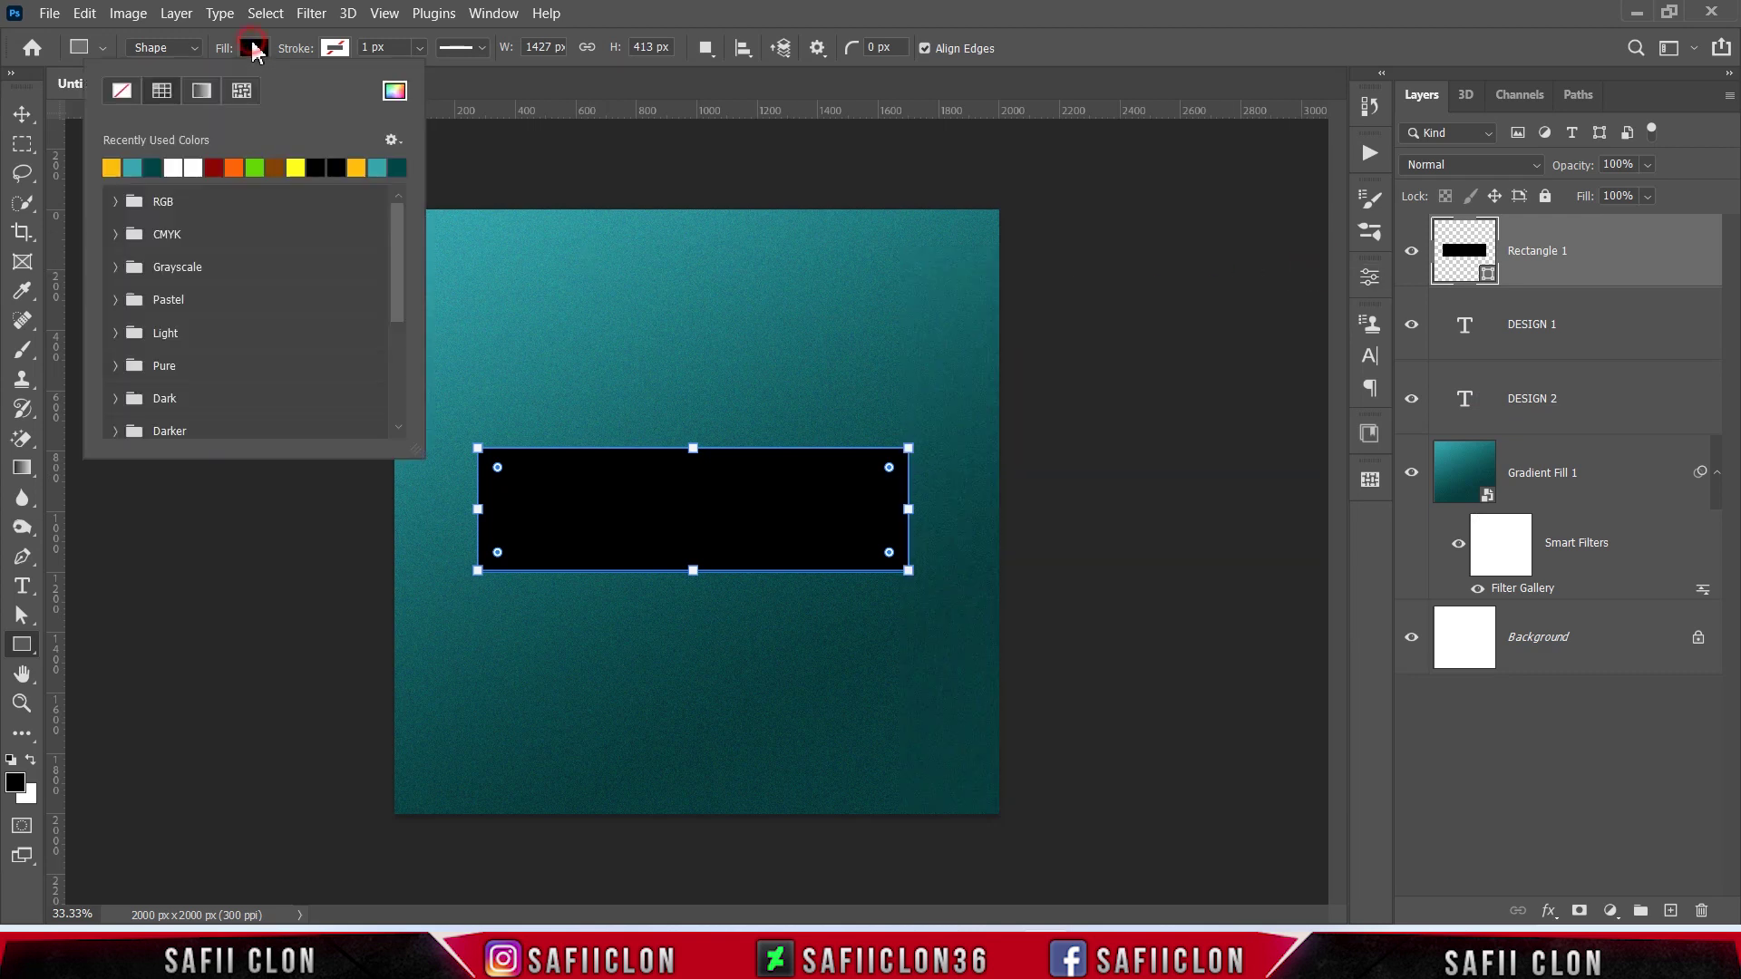
pyautogui.click(202, 90)
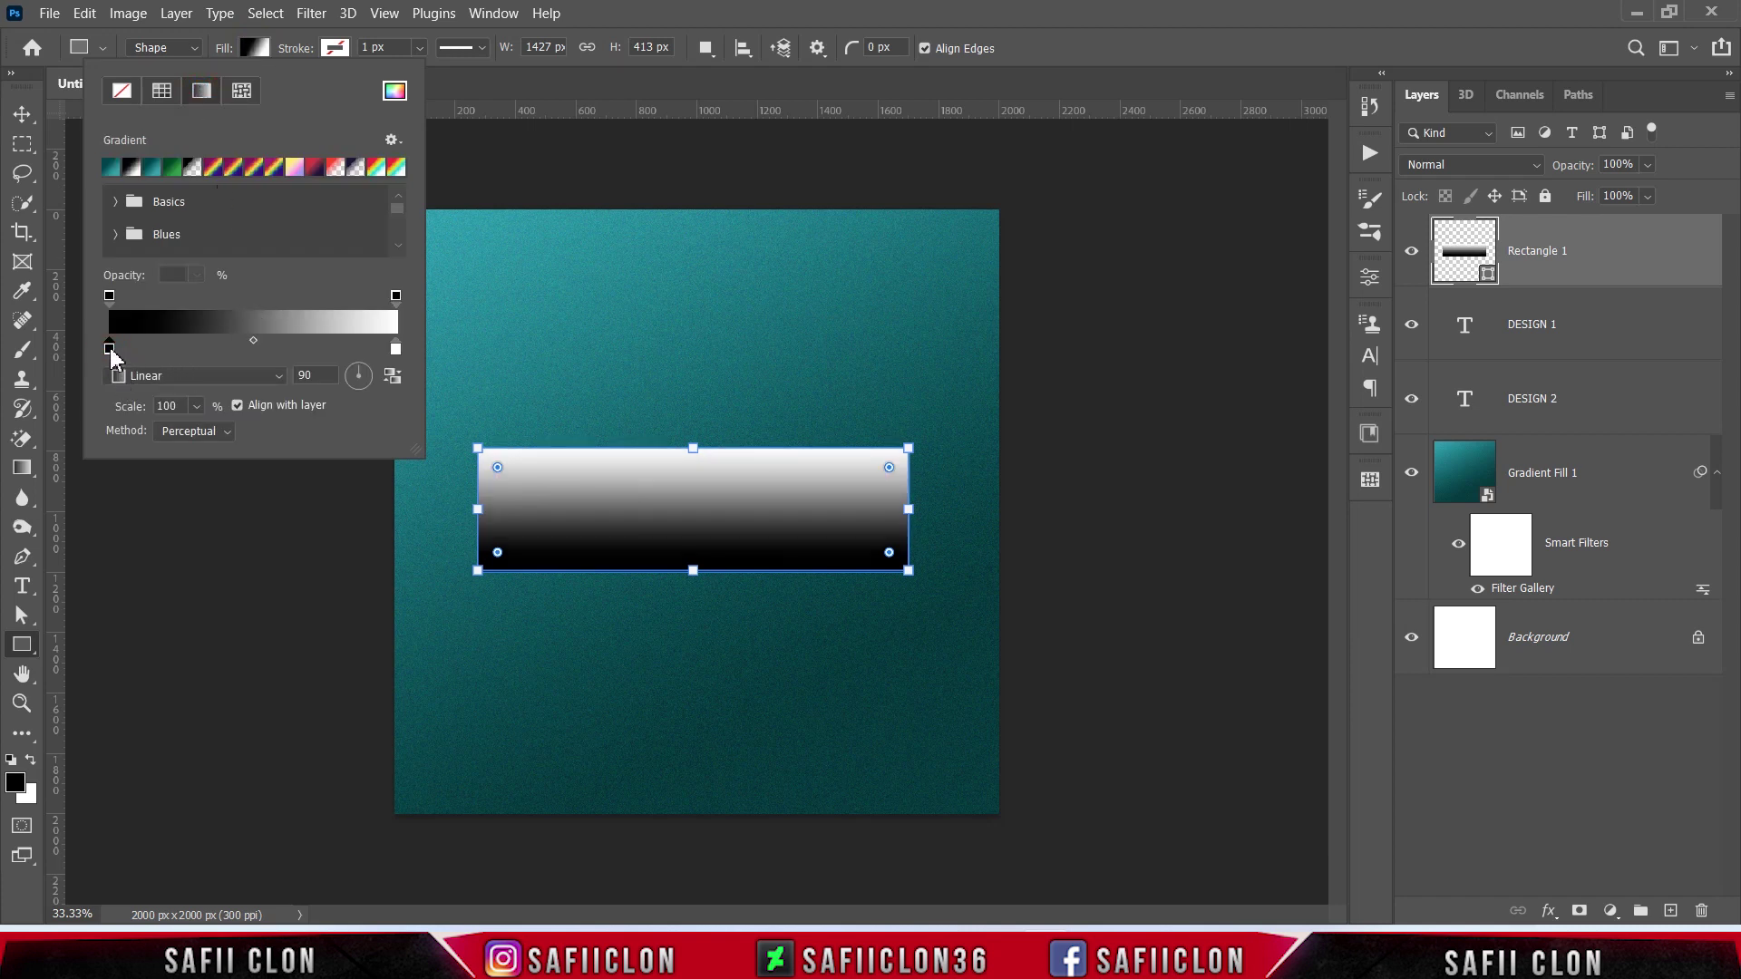
pyautogui.doubleClick(108, 349)
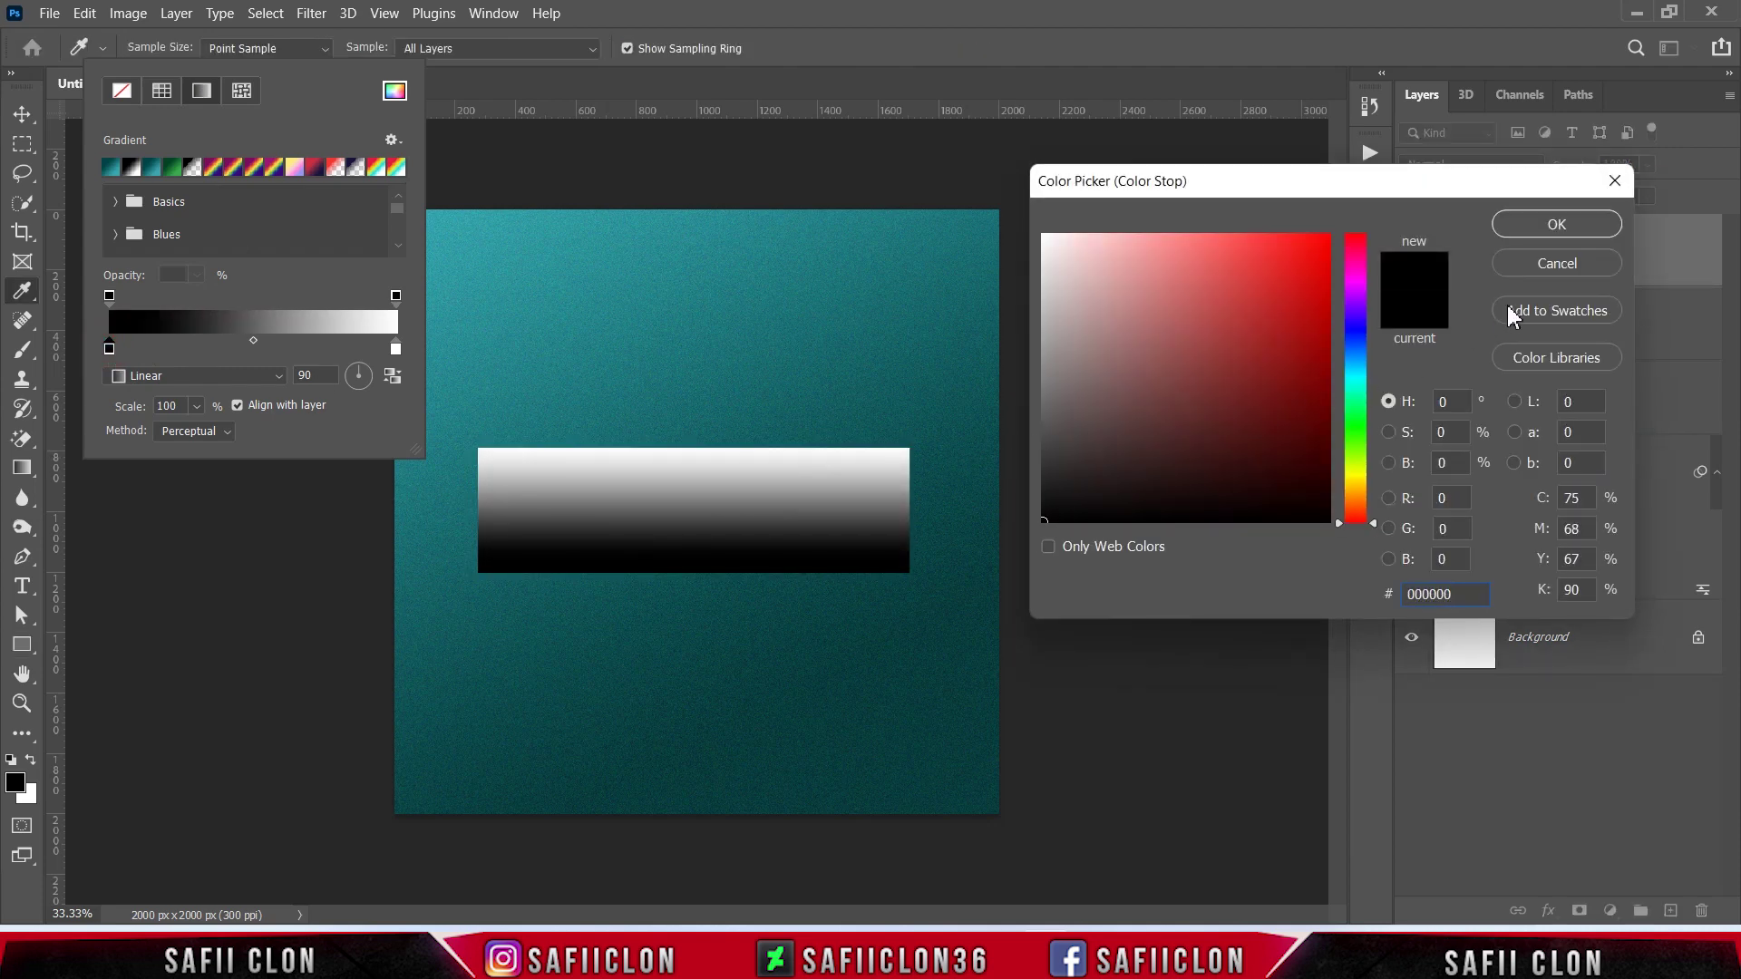
pyautogui.click(1539, 226)
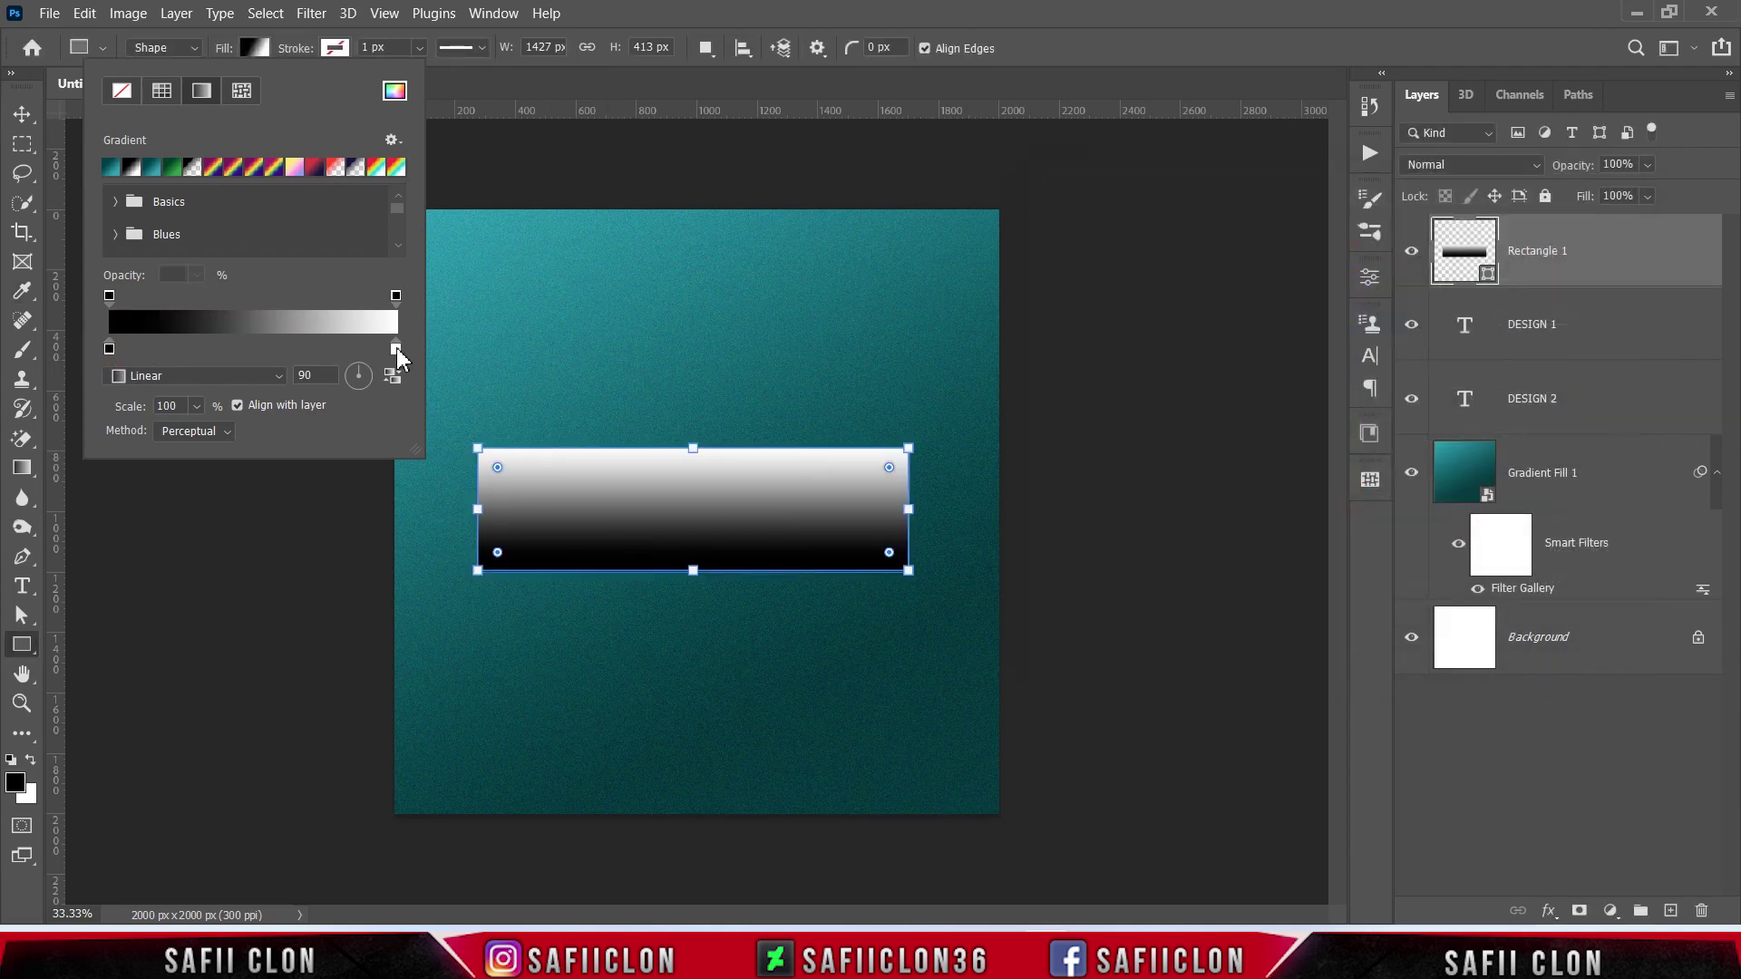
pyautogui.doubleClick(396, 349)
pyautogui.moveTo(1154, 362); pyautogui.dragTo(1034, 218)
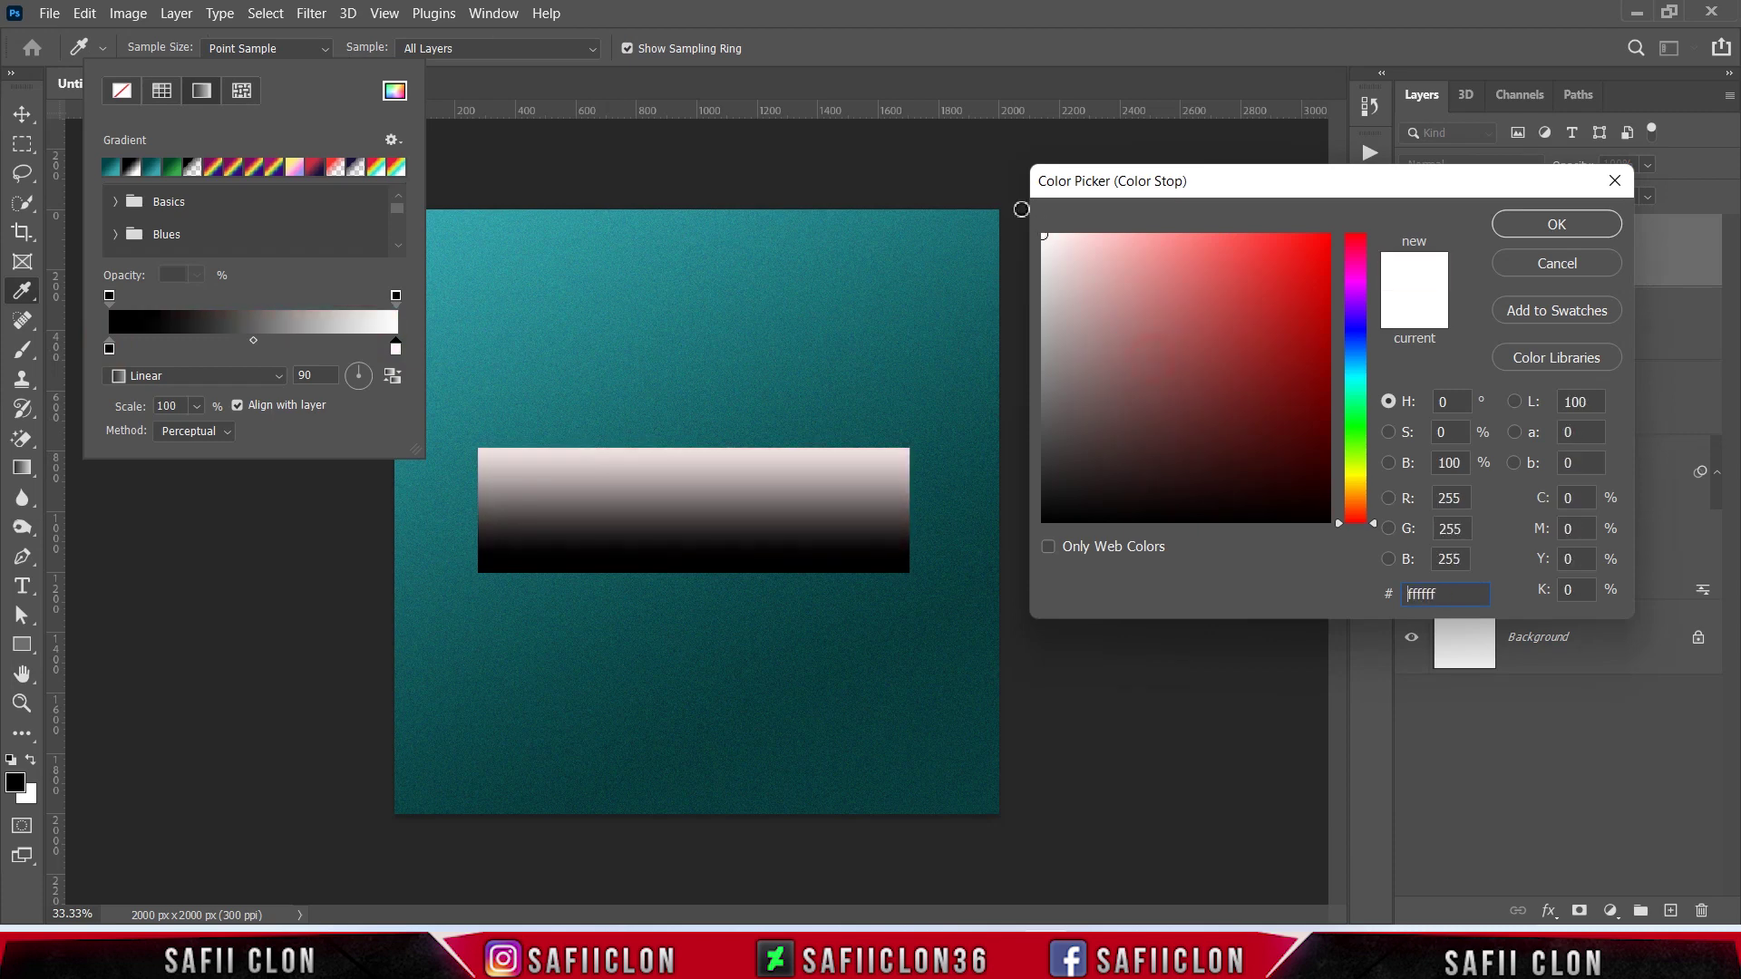
pyautogui.click(1556, 224)
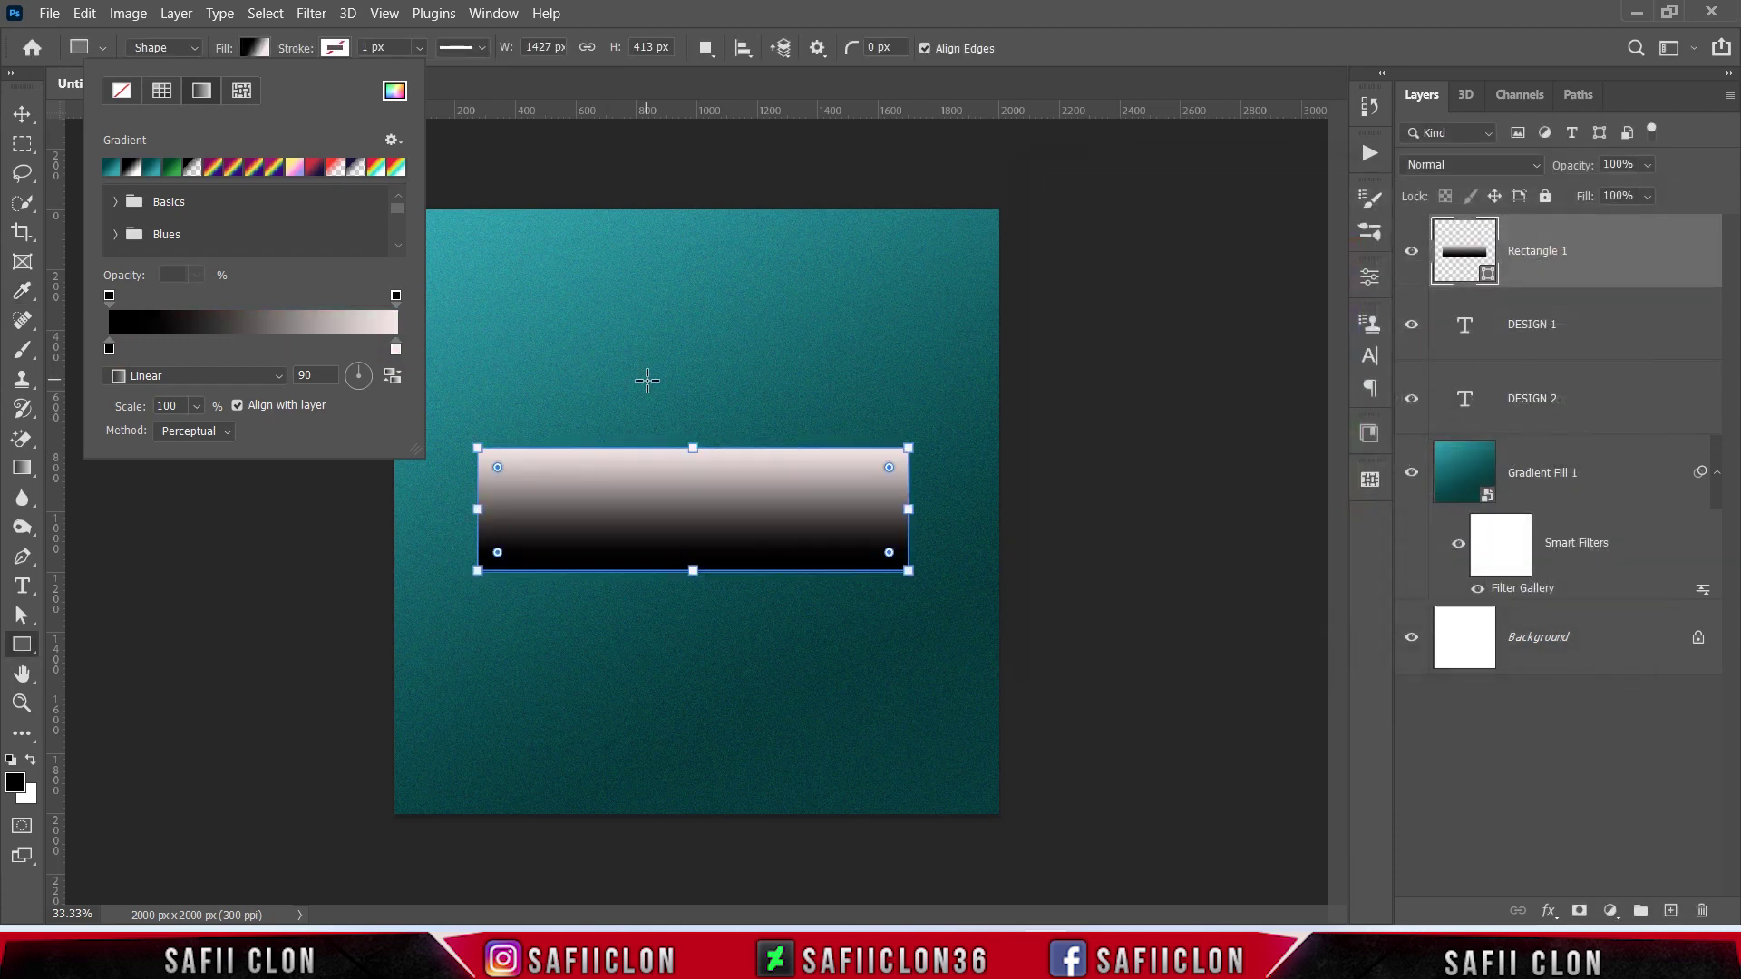
pyautogui.click(276, 378)
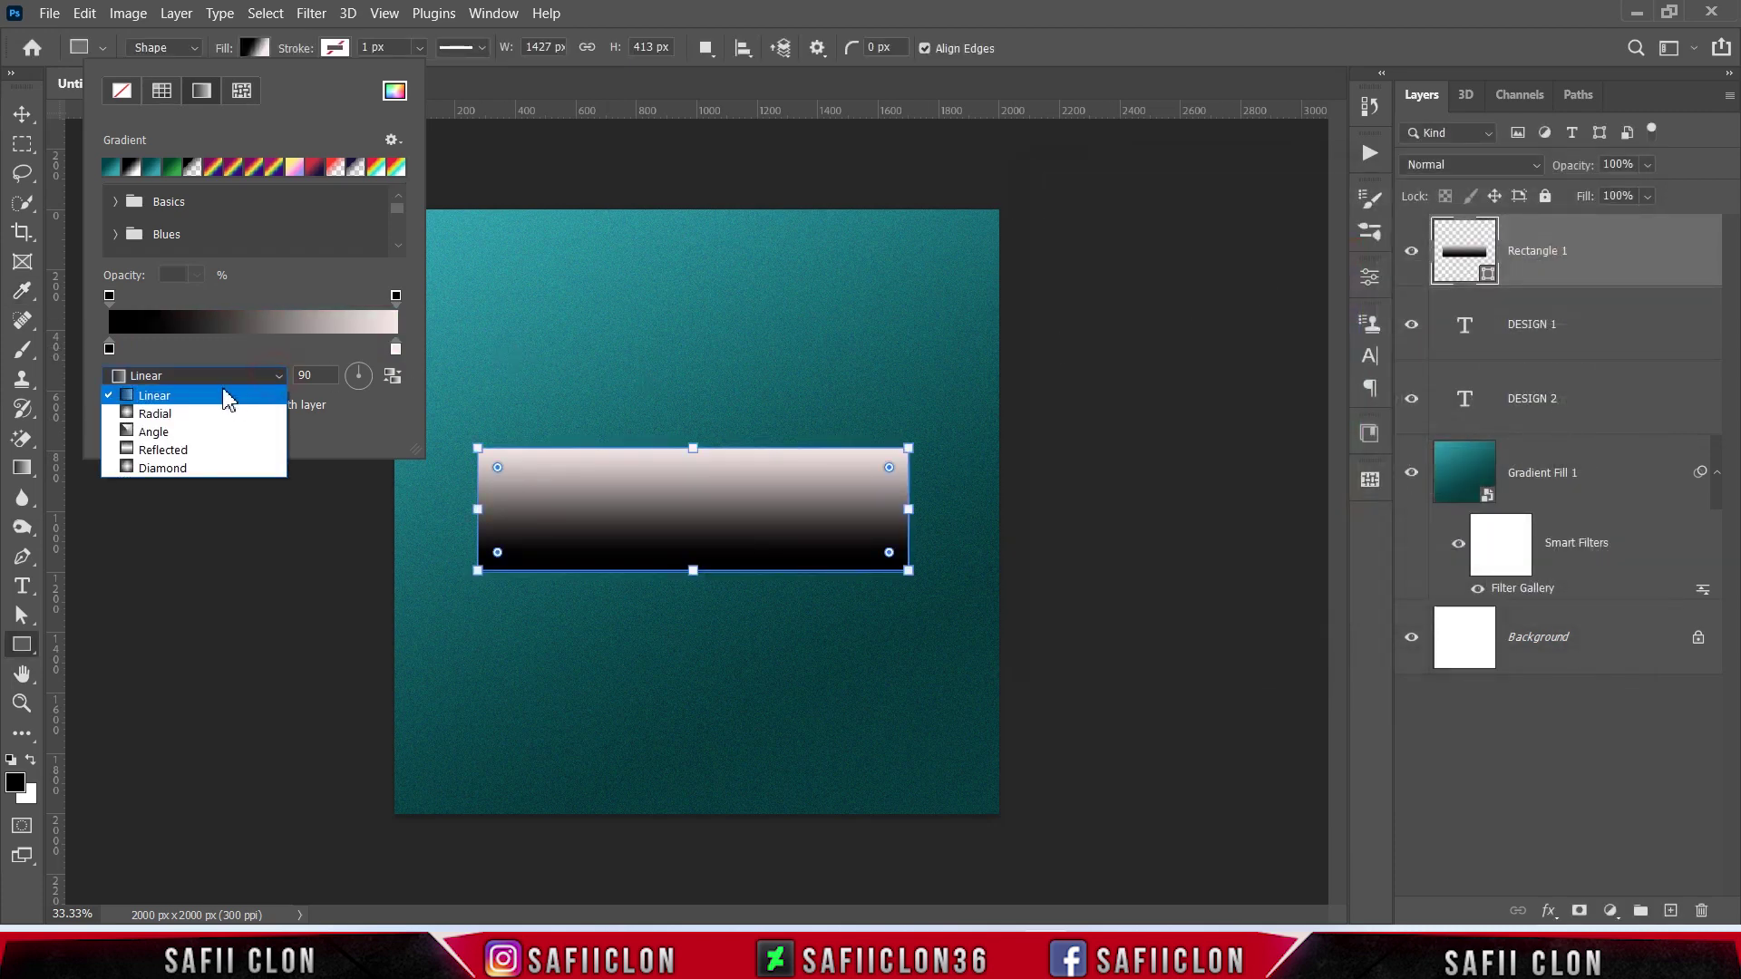
pyautogui.click(210, 392)
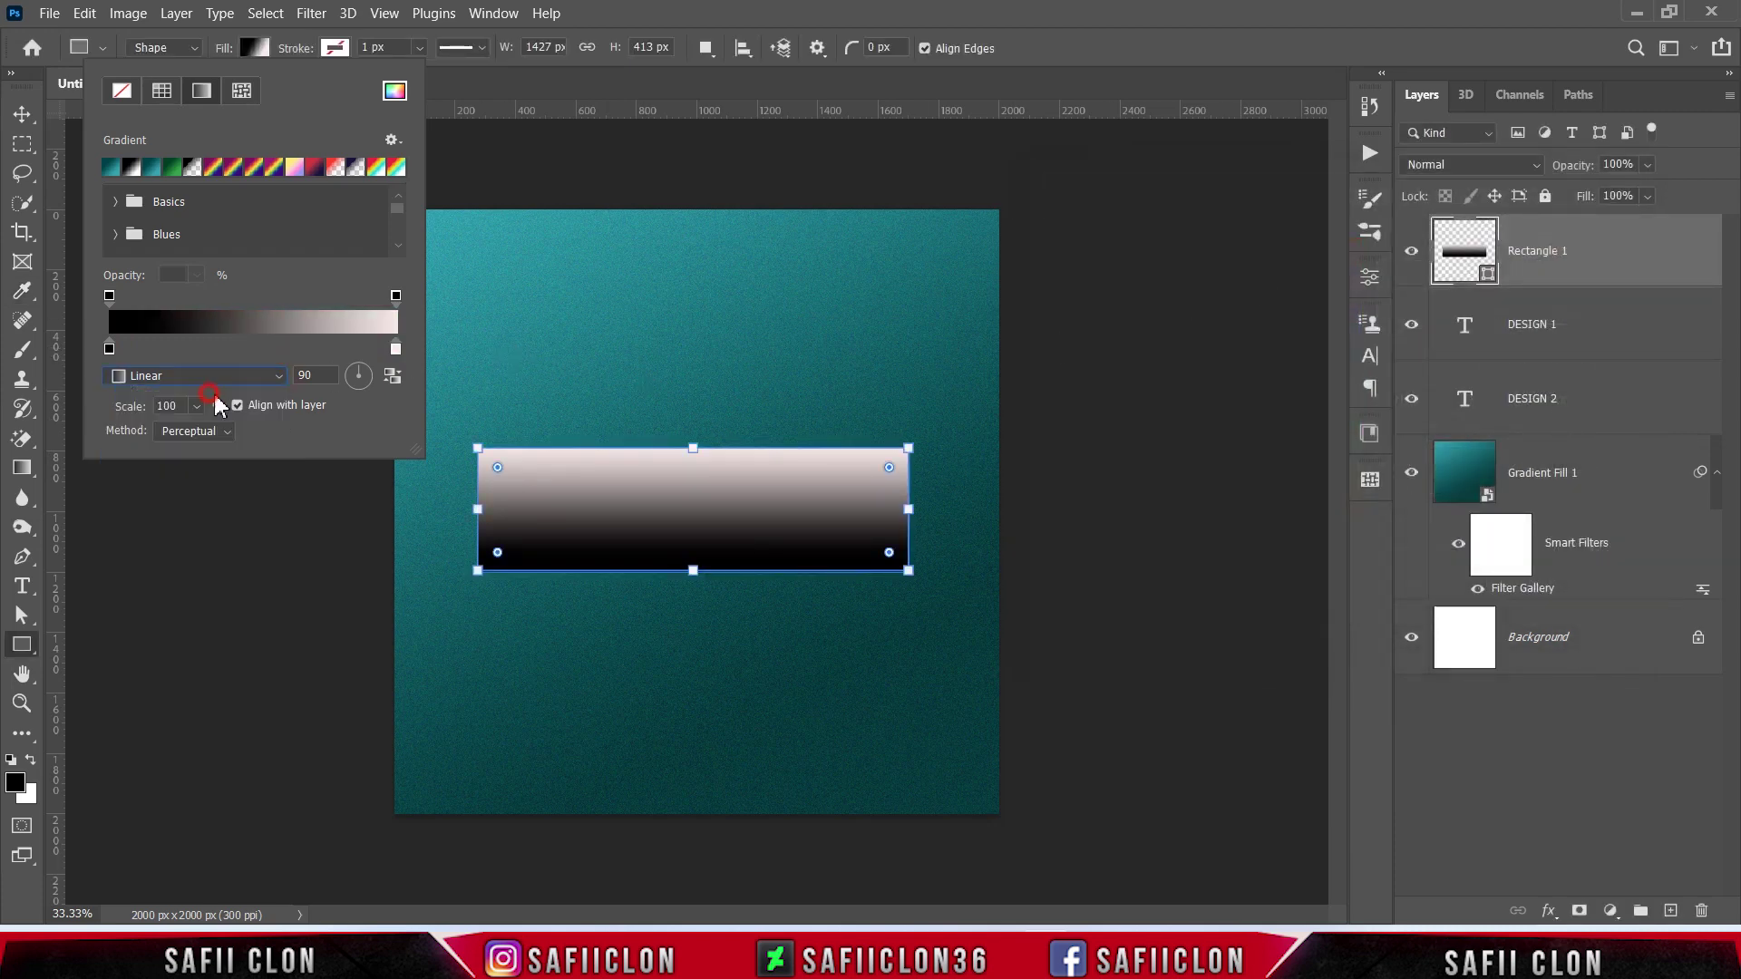
pyautogui.click(253, 45)
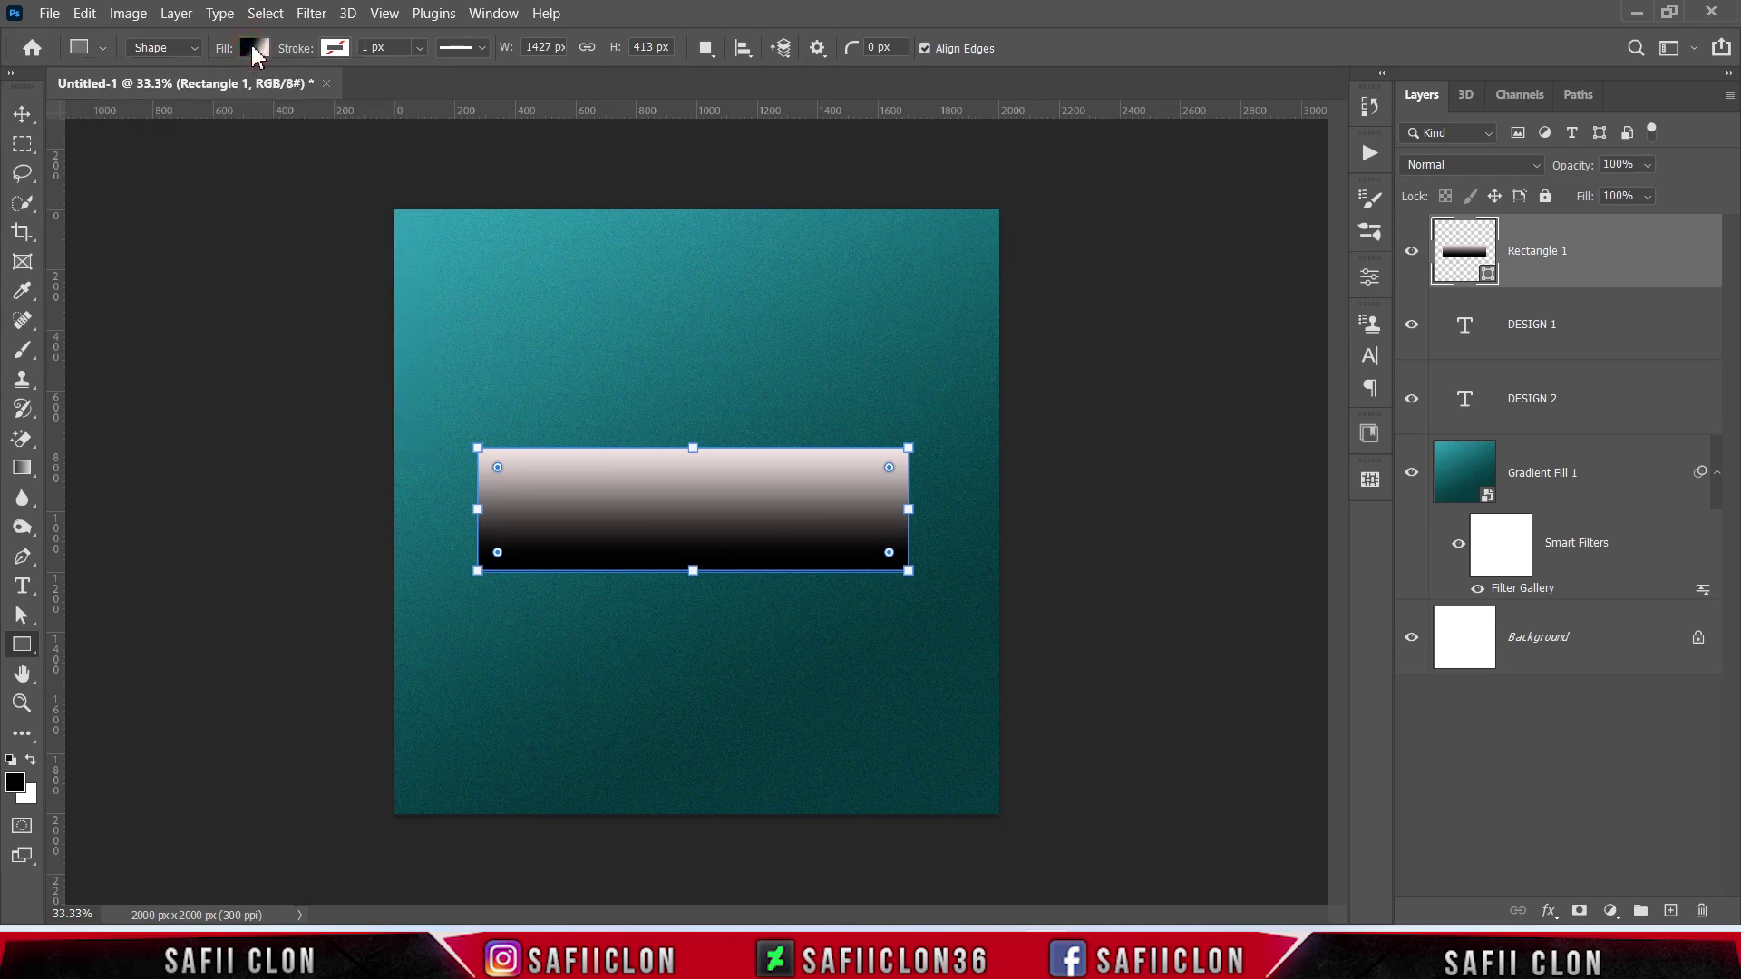
# Convert Rectangle 1 to a smart object and set foreground black, background white
pyautogui.rightClick(1630, 258)
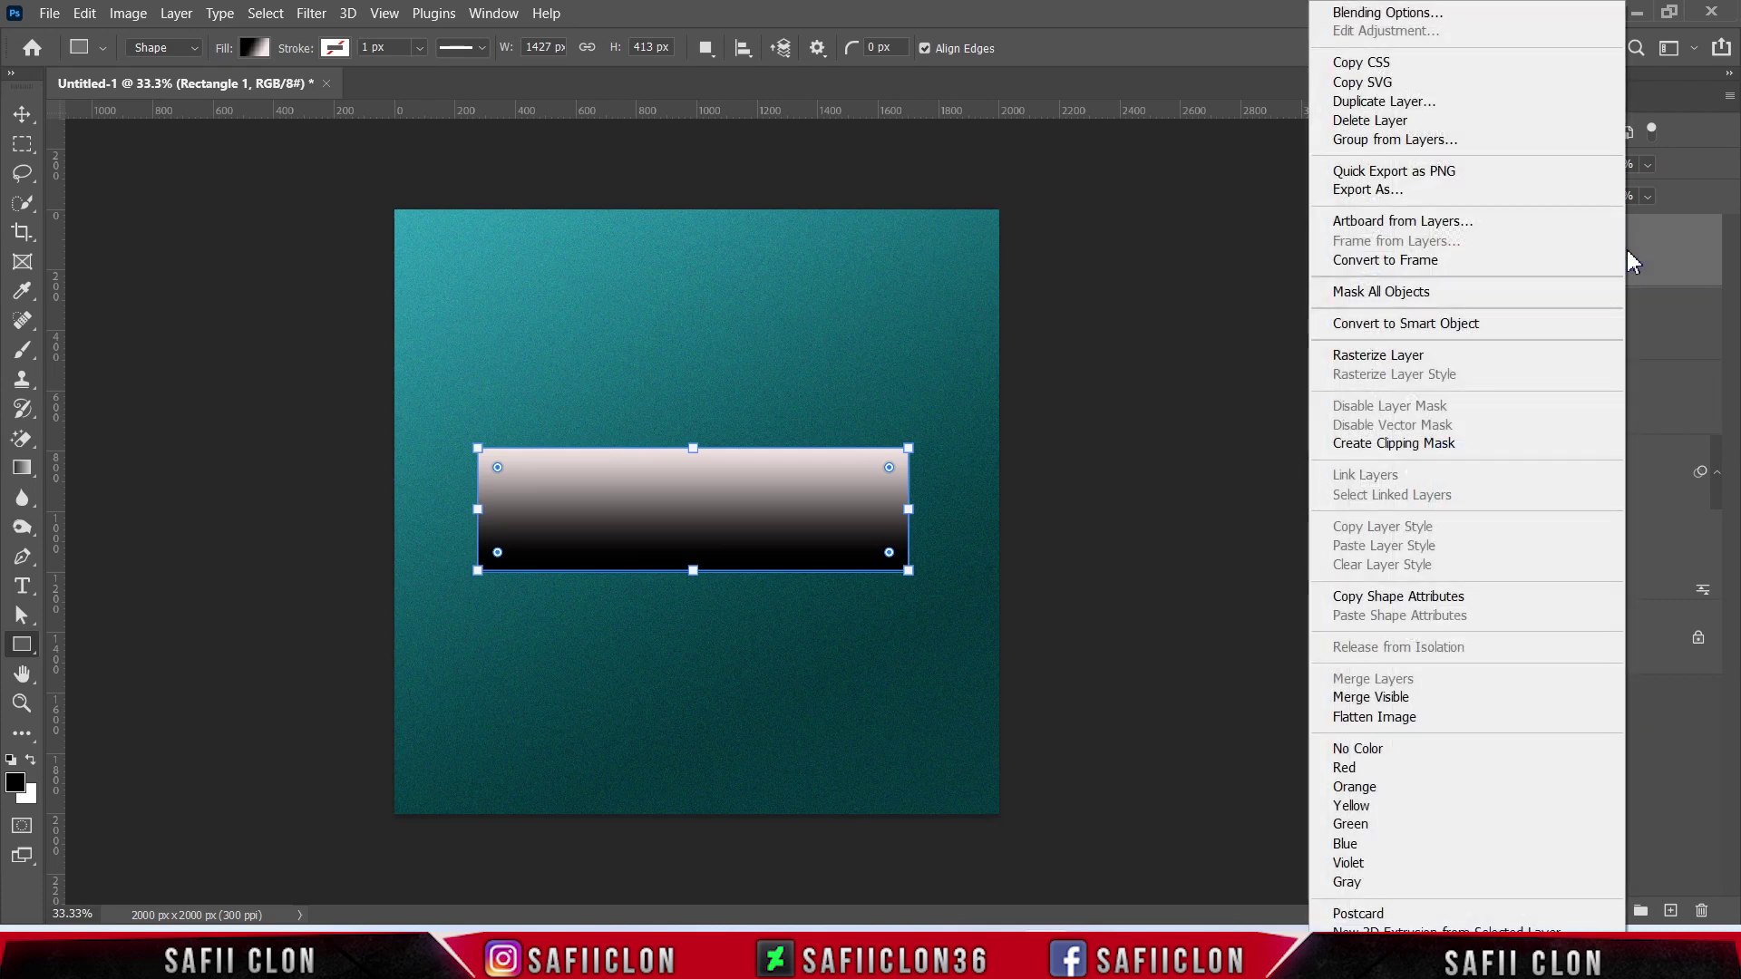
pyautogui.click(1419, 324)
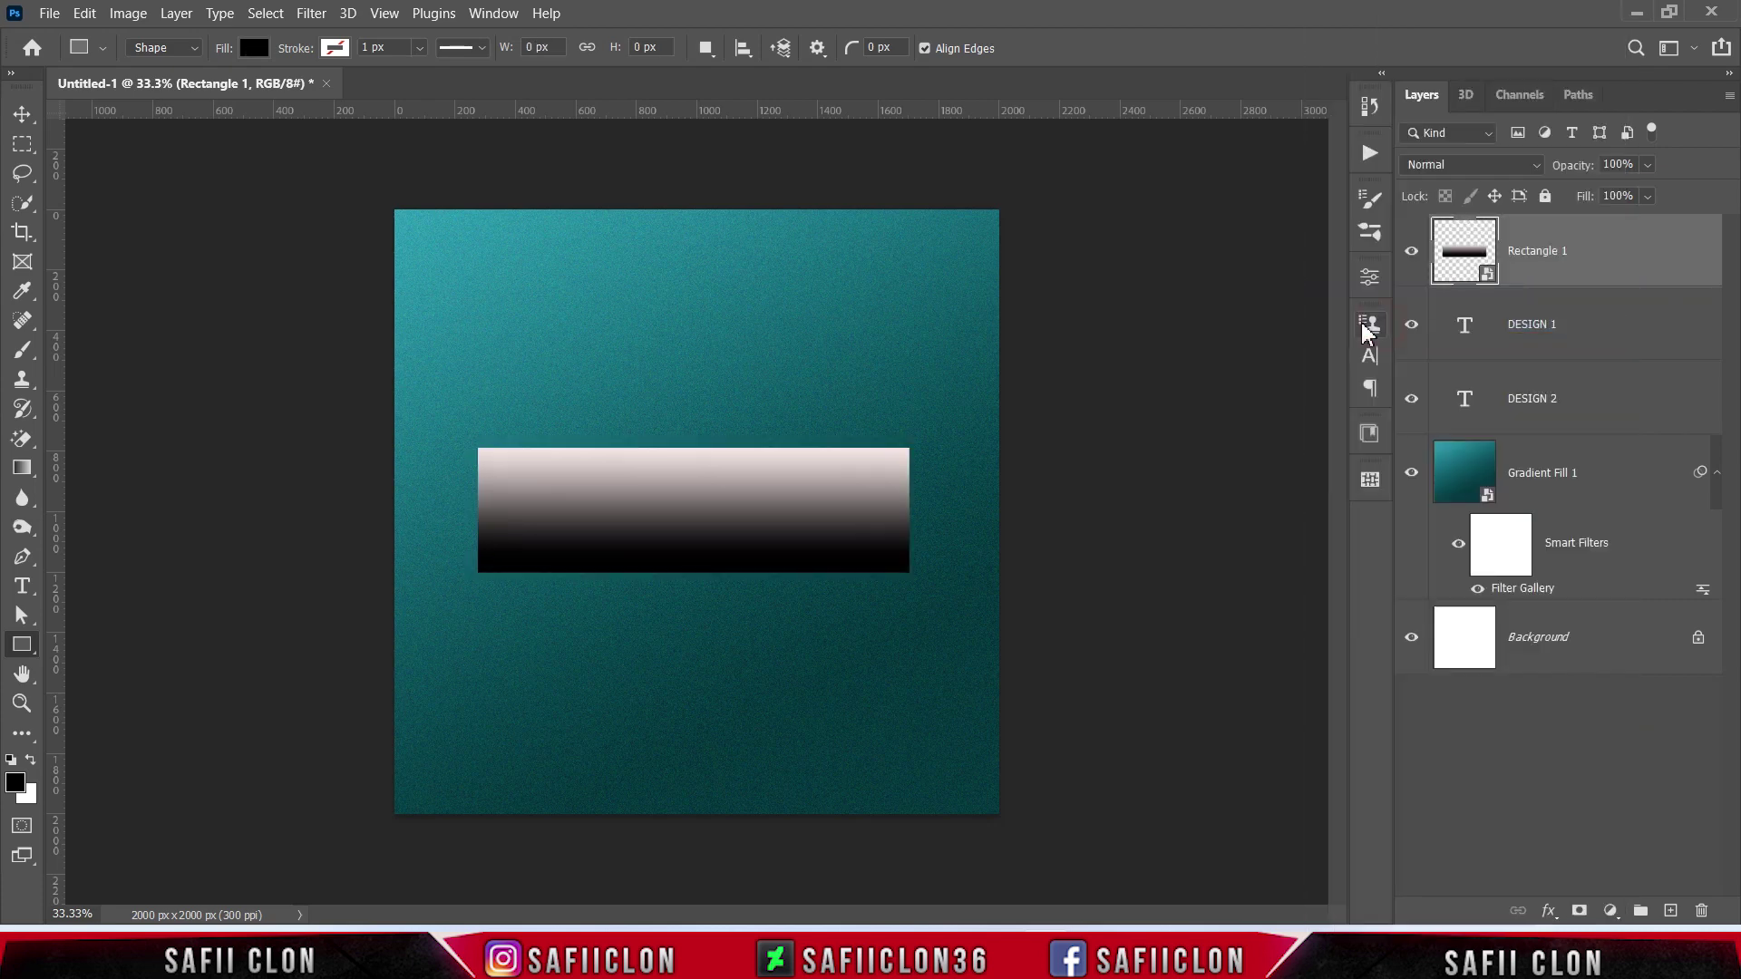
pyautogui.click(1610, 257)
pyautogui.click(15, 783)
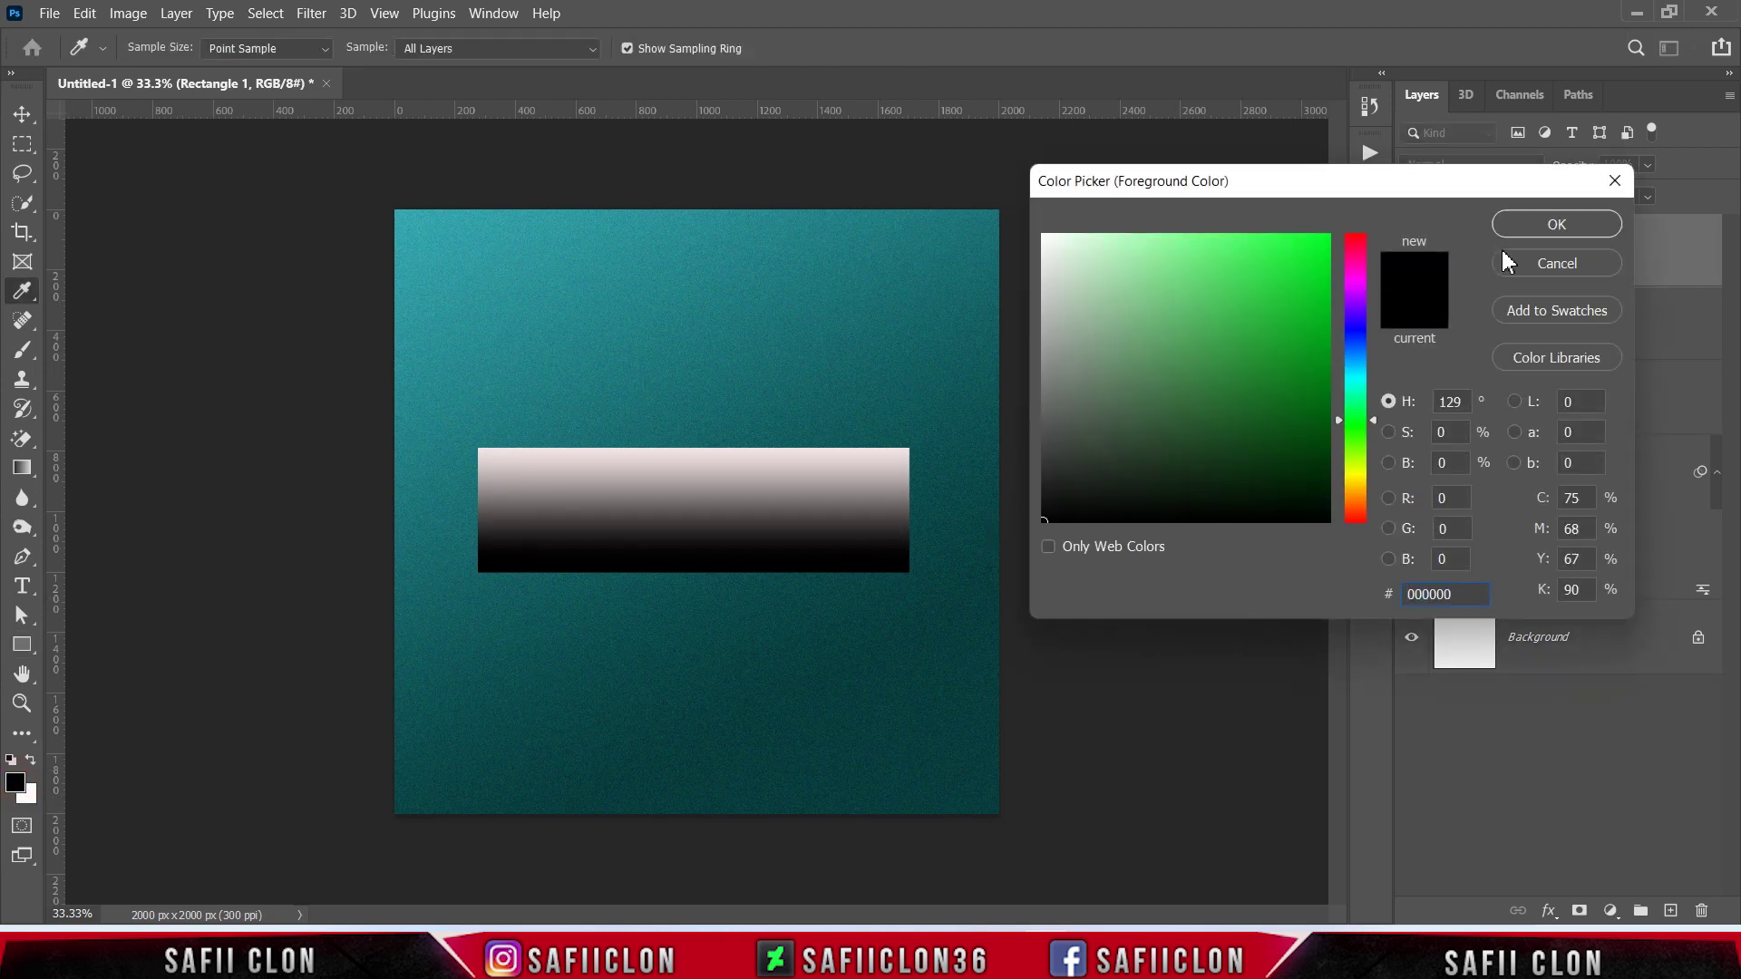
pyautogui.click(1520, 227)
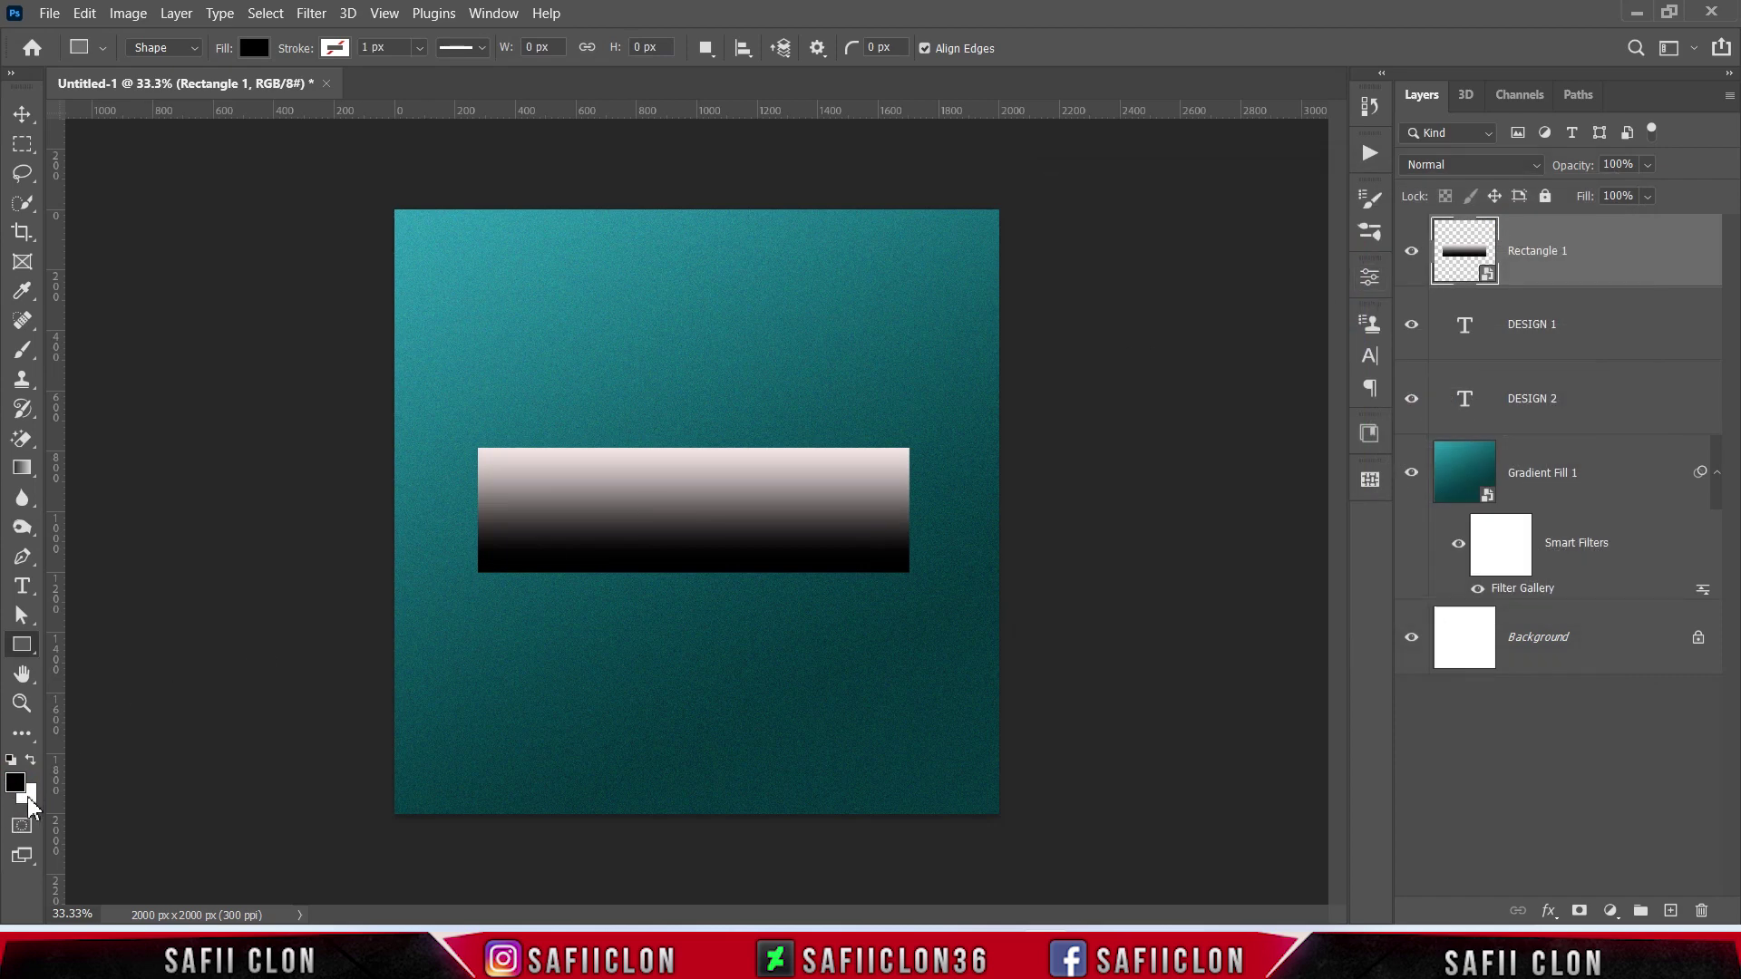
pyautogui.click(28, 797)
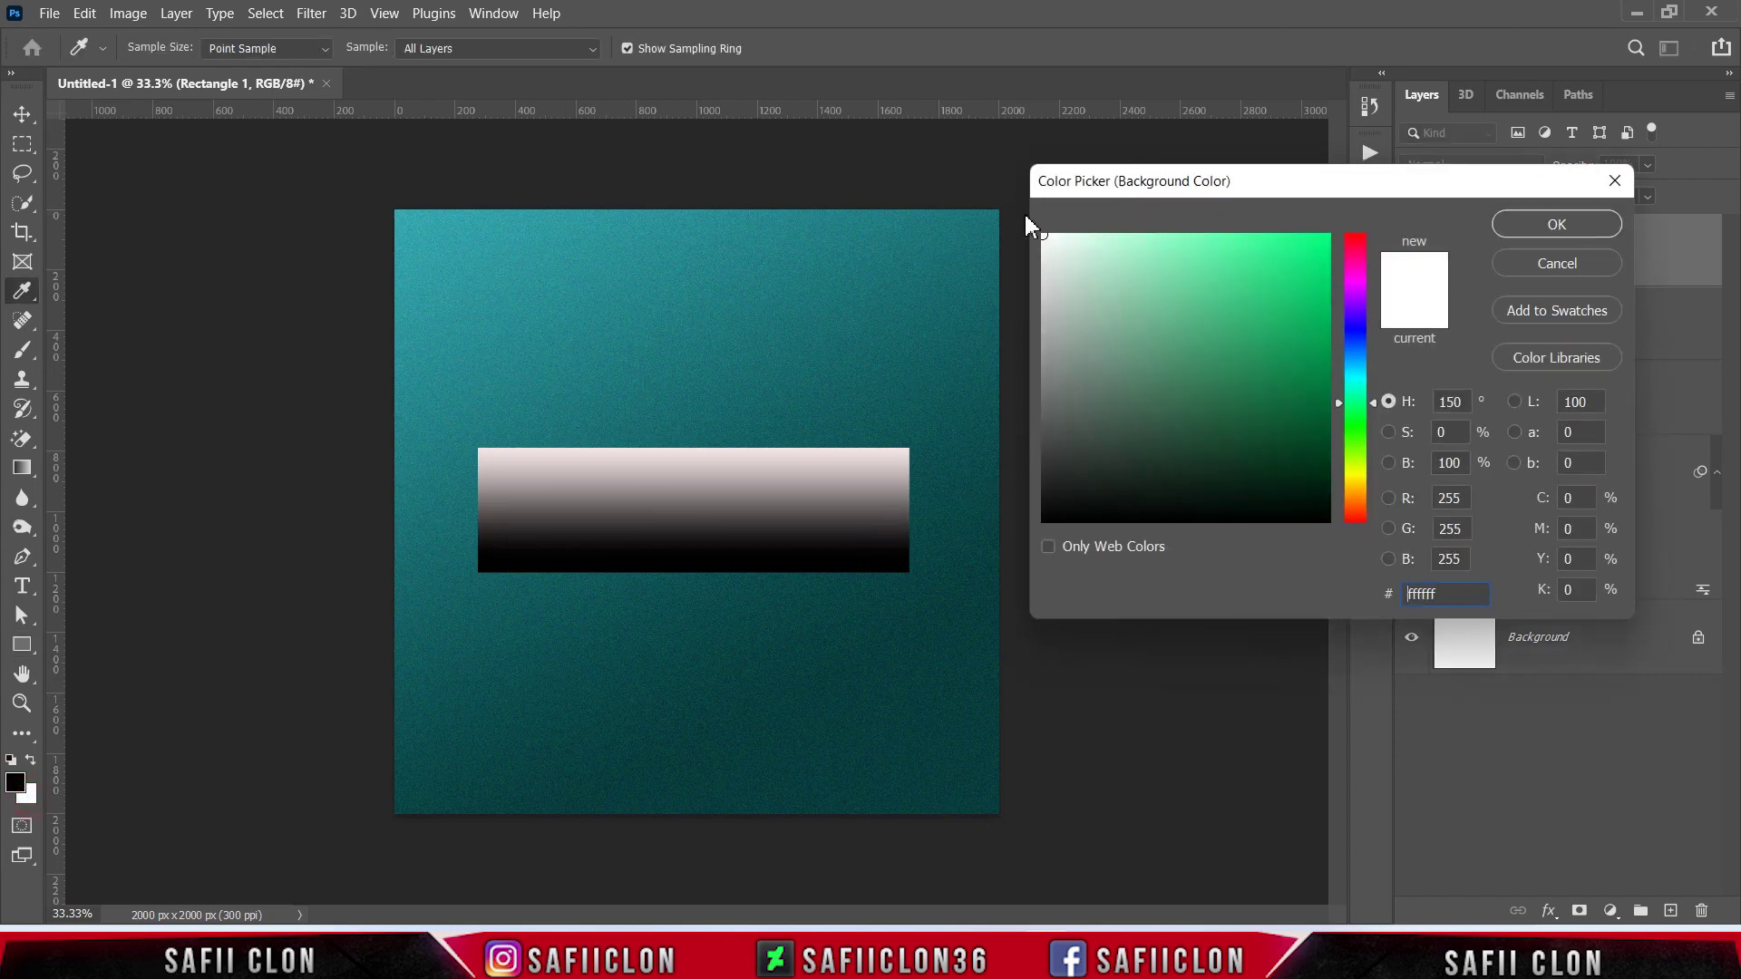
pyautogui.click(1520, 231)
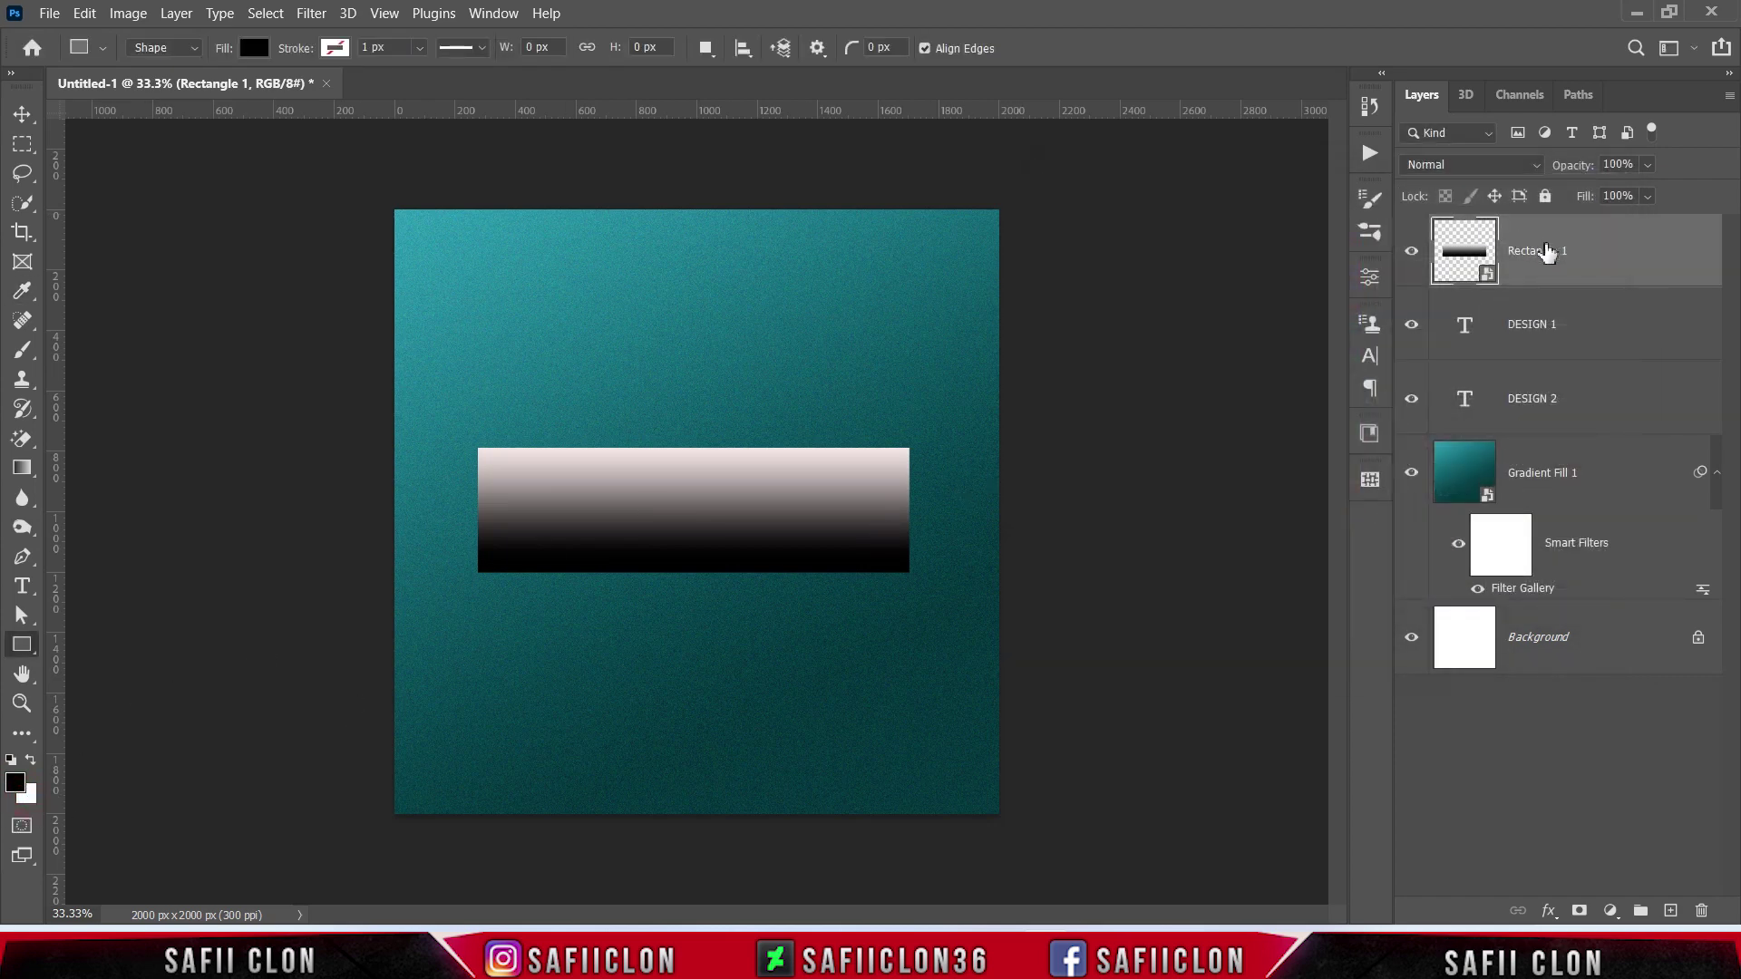
# Apply a Vertical Grain texture with intensity 41 and contrast 61 to the rectangle
pyautogui.click(310, 14)
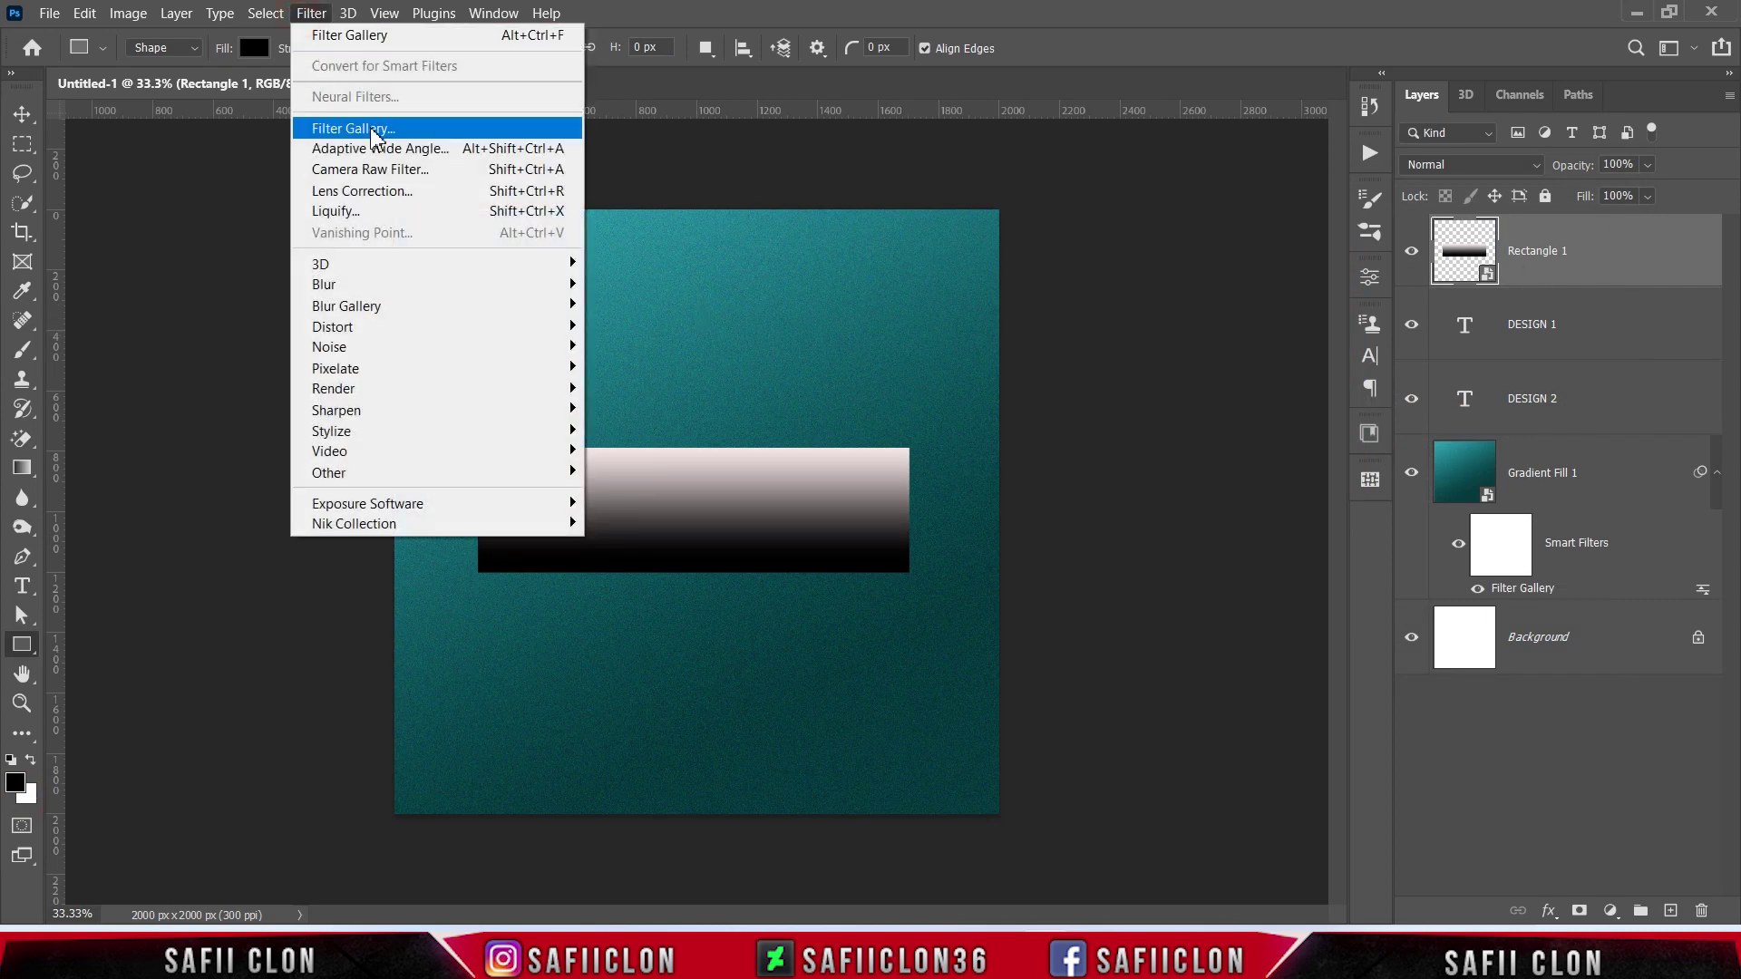
pyautogui.click(375, 135)
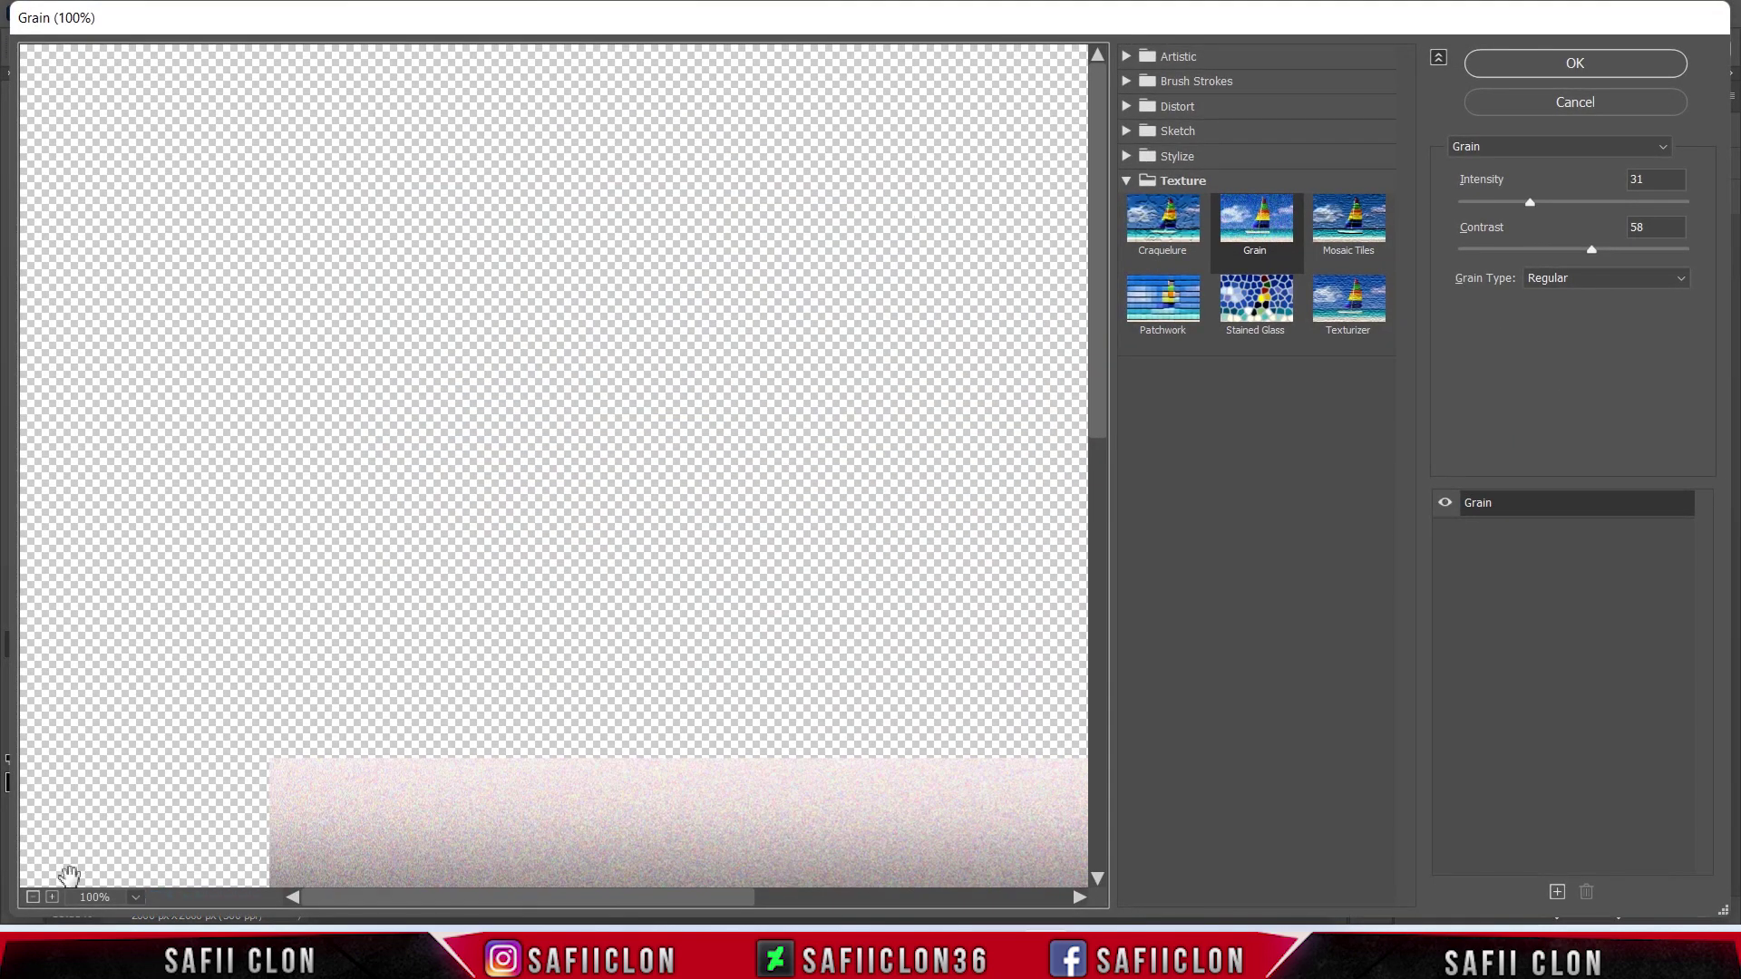
pyautogui.click(32, 898)
pyautogui.moveTo(617, 751); pyautogui.dragTo(530, 510)
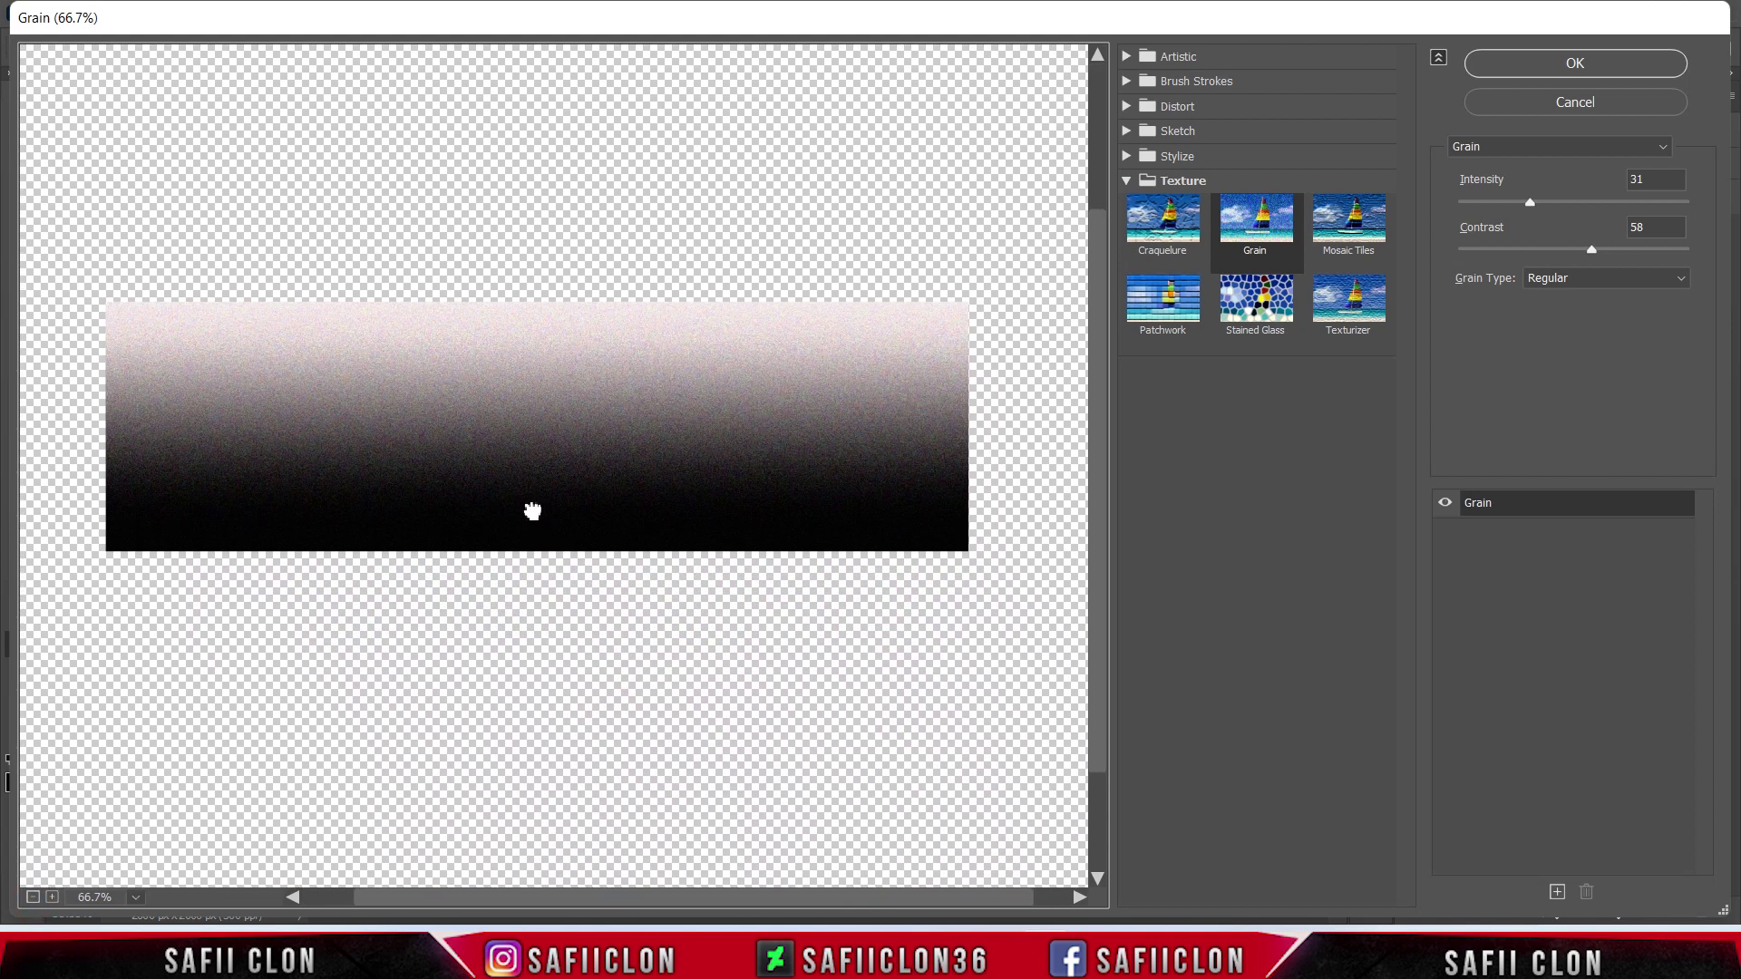
pyautogui.click(1267, 231)
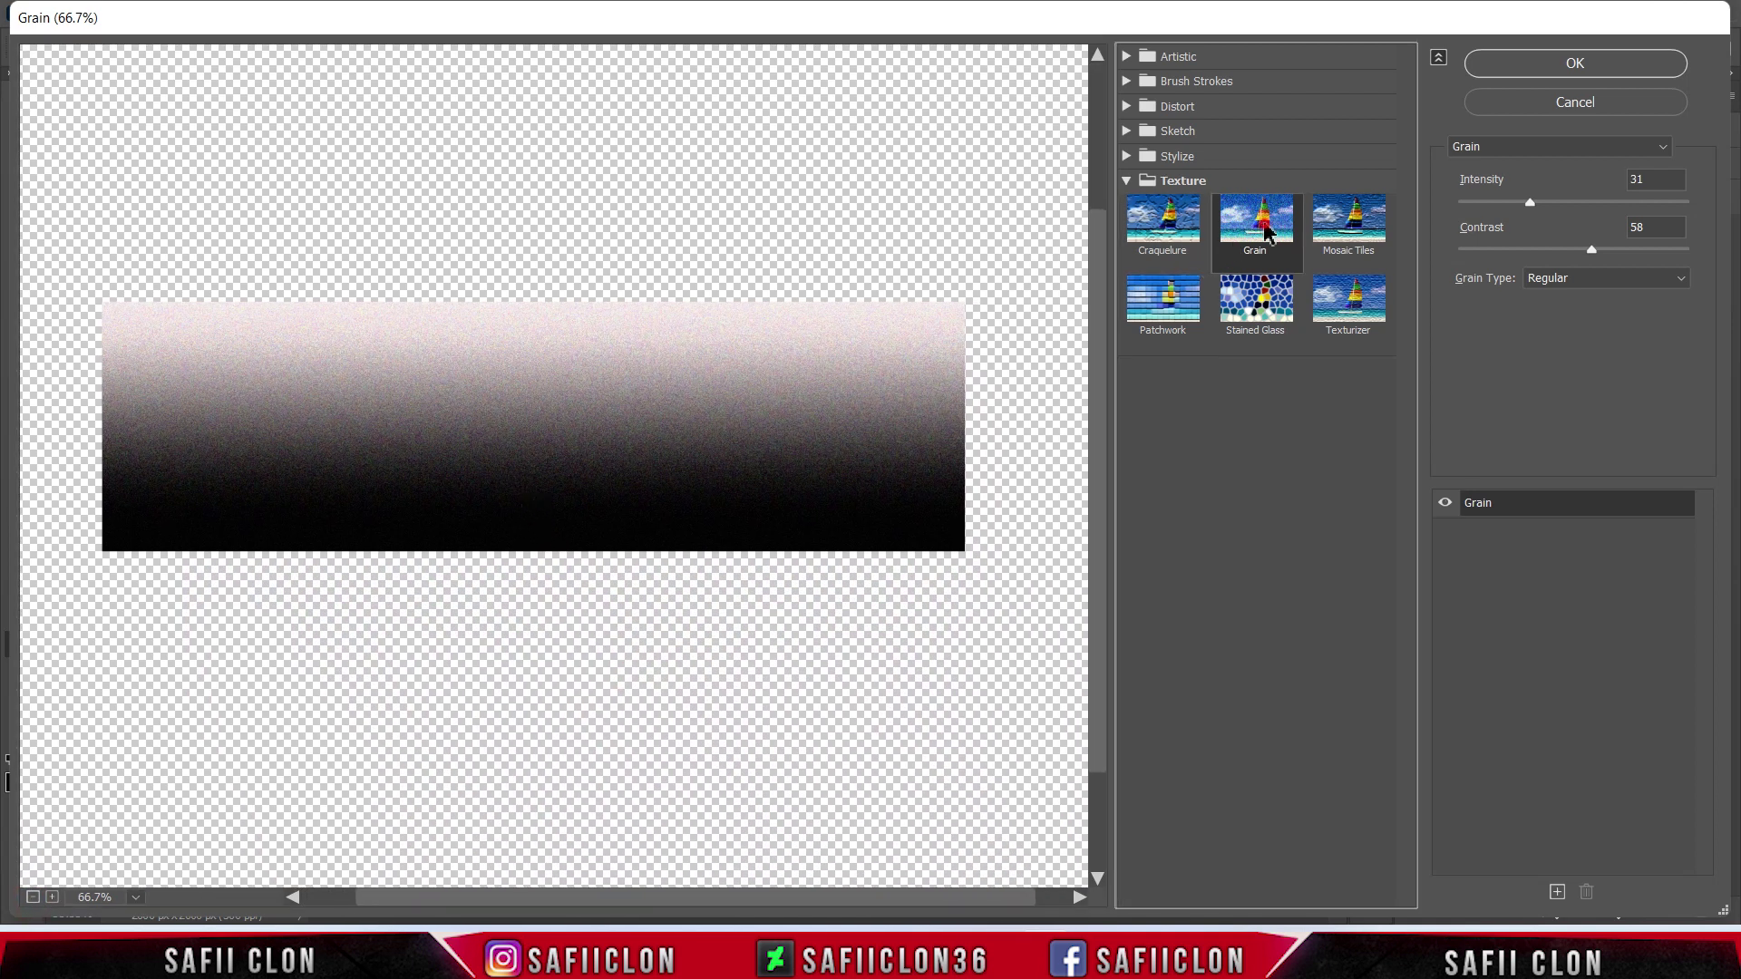
pyautogui.click(1597, 288)
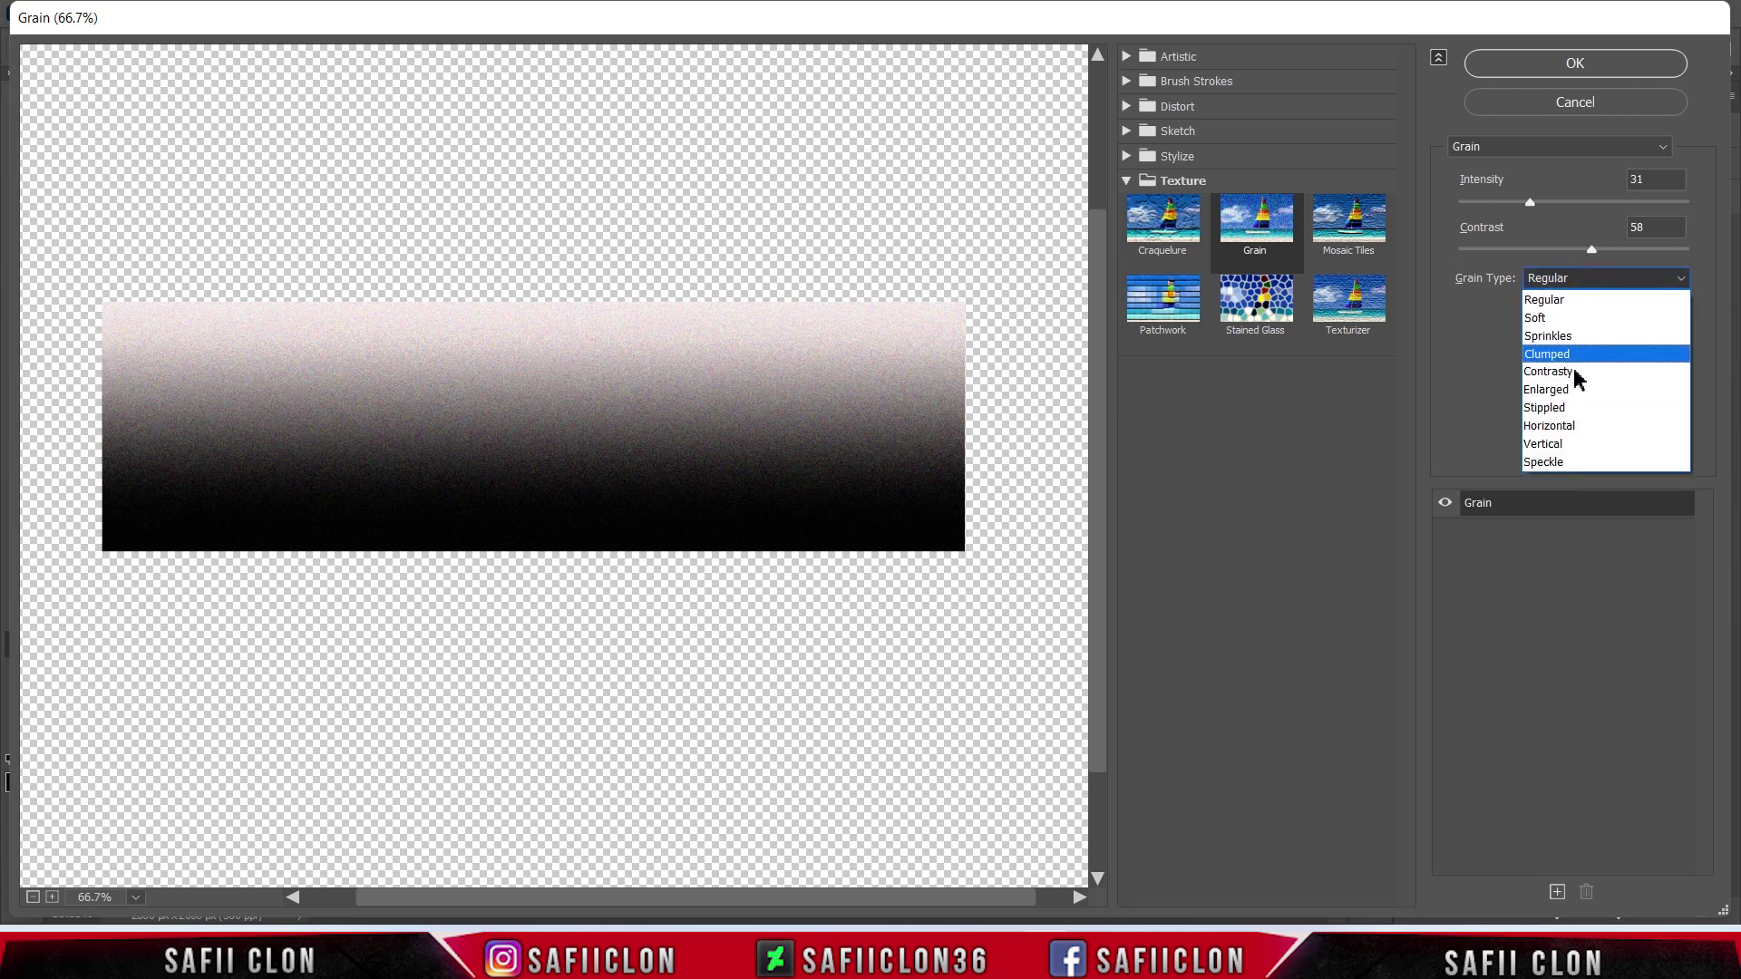
pyautogui.click(1553, 445)
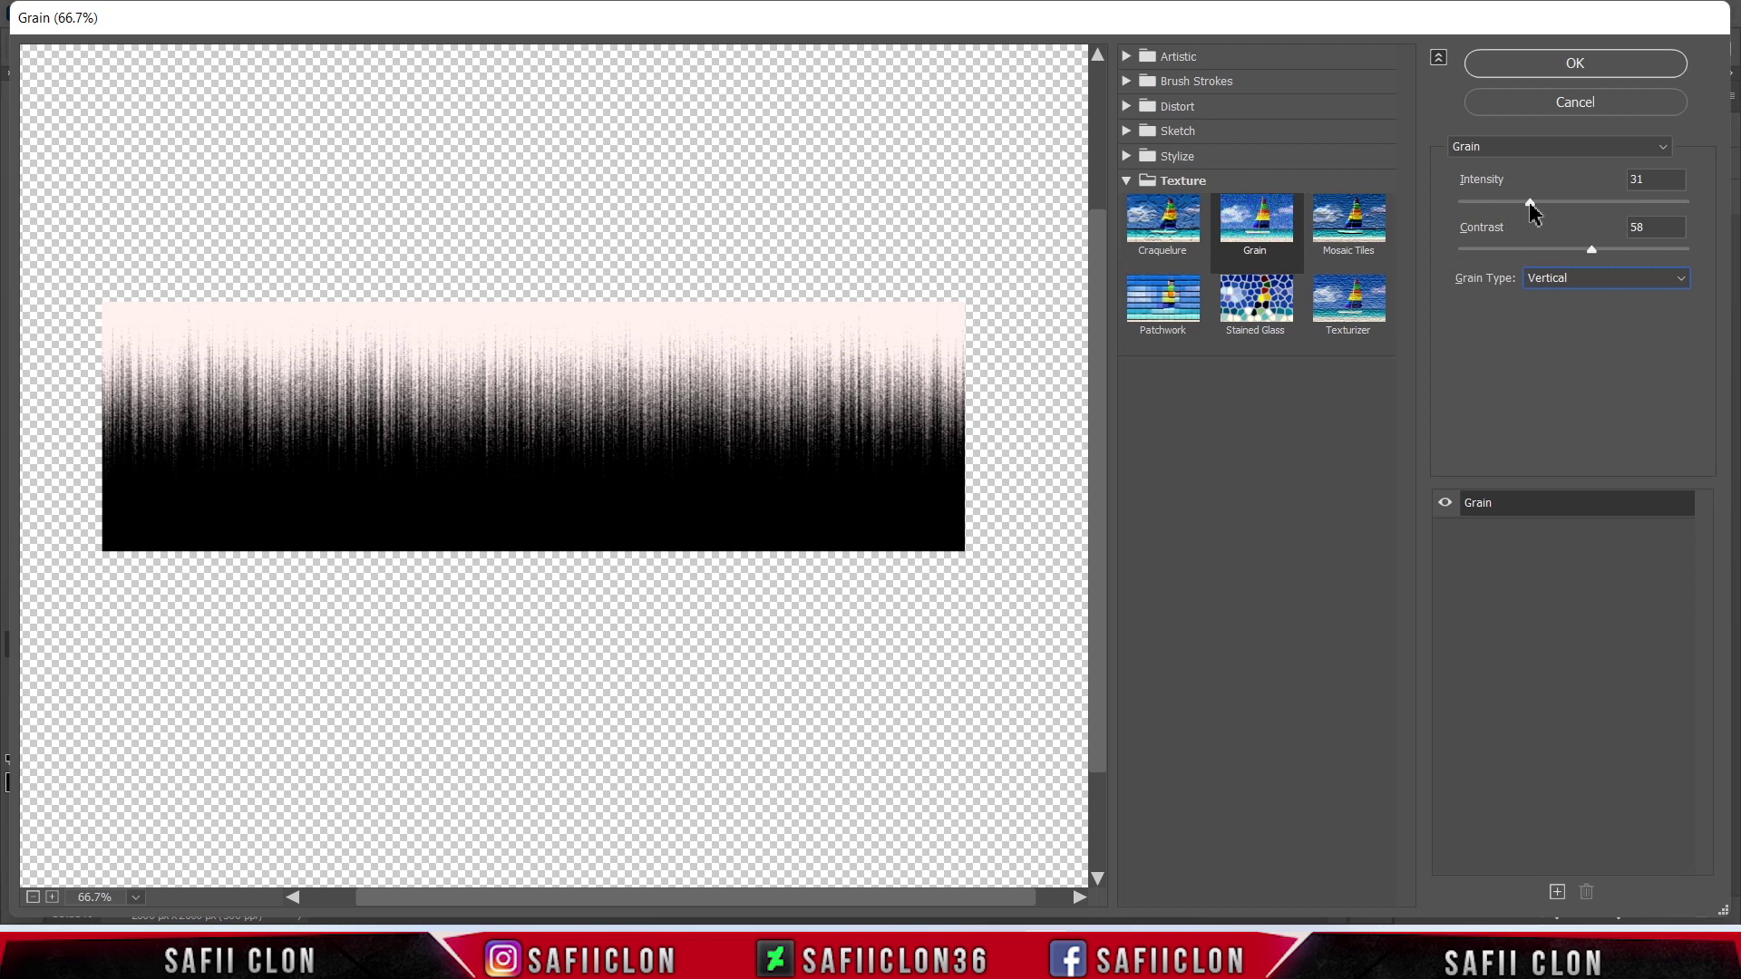
pyautogui.moveTo(1529, 201); pyautogui.dragTo(1554, 201)
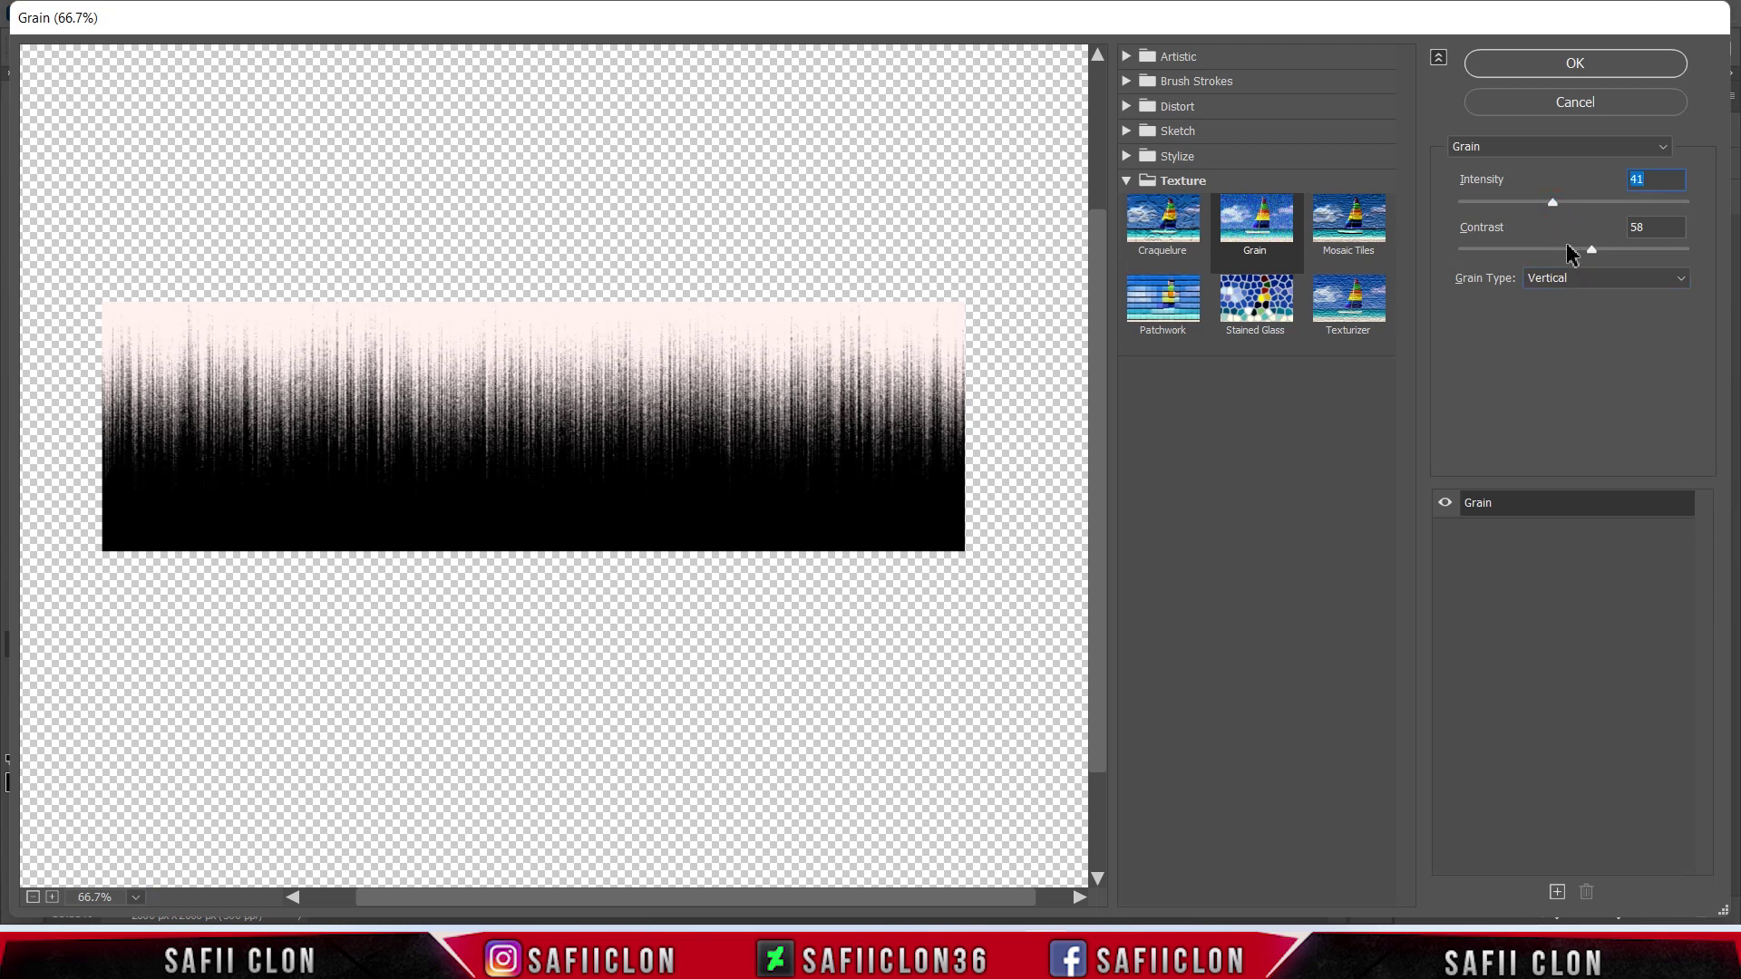
pyautogui.moveTo(1591, 249); pyautogui.dragTo(1598, 249)
pyautogui.click(1560, 65)
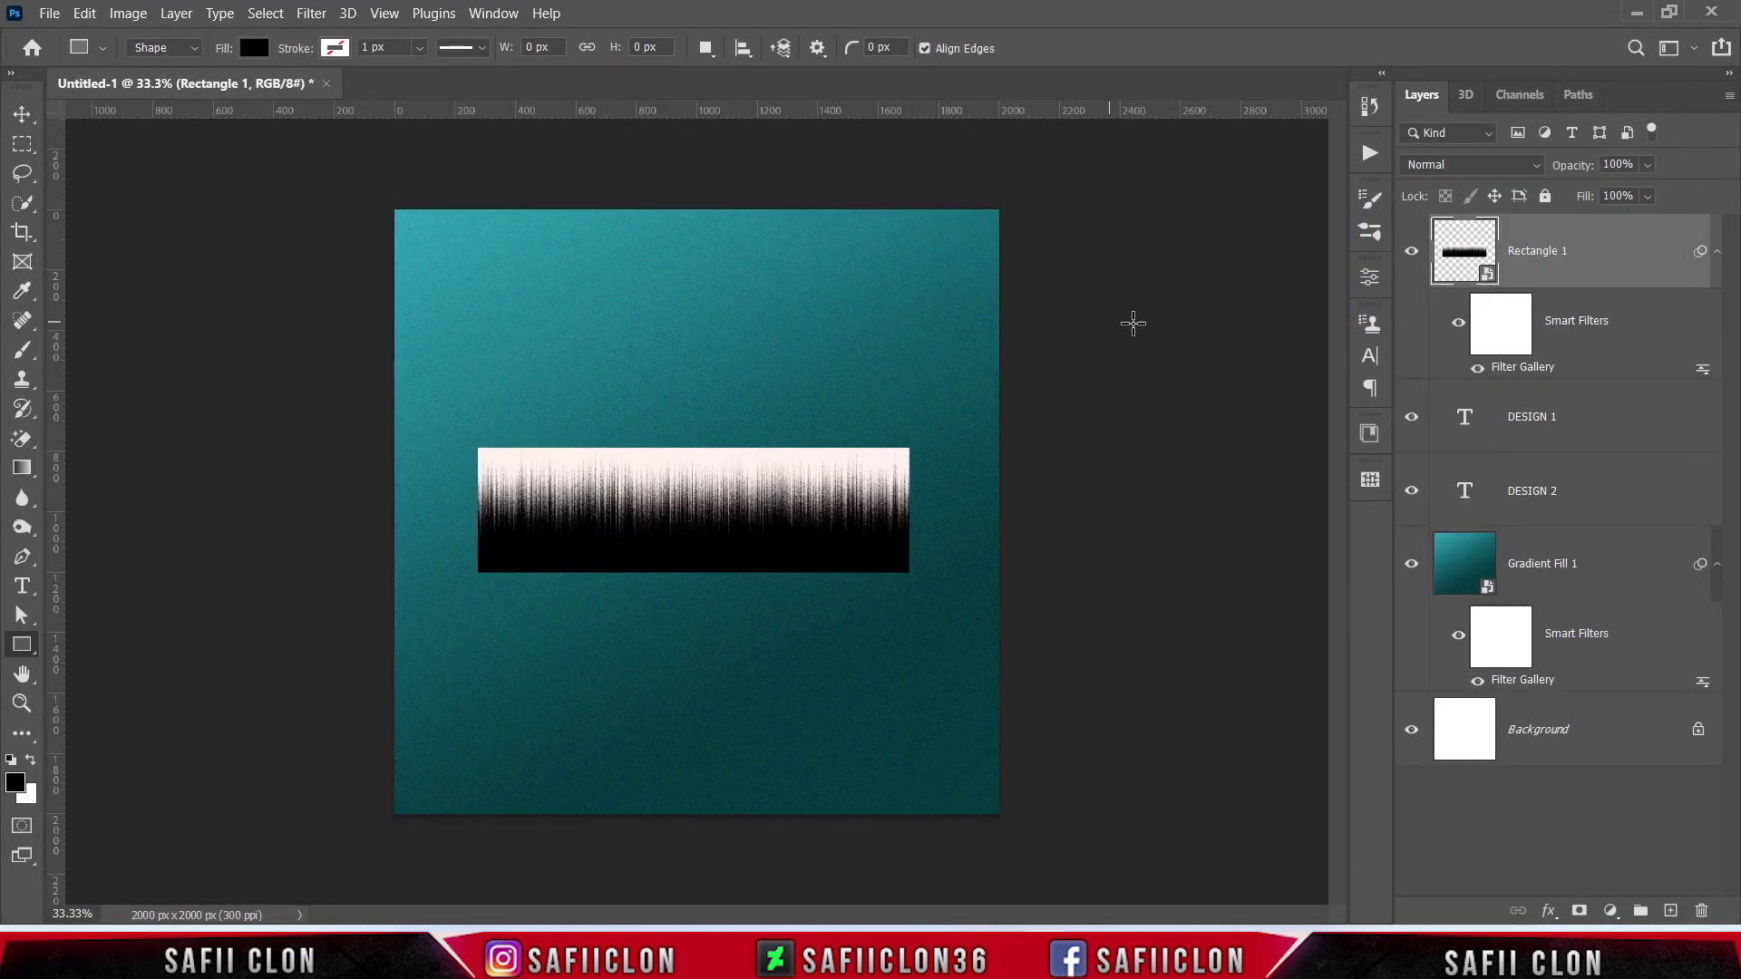
# Clip Rectangle 1 to the DESIGN text and set its blend mode to Overlay
pyautogui.click(1612, 254)
pyautogui.rightClick(1614, 260)
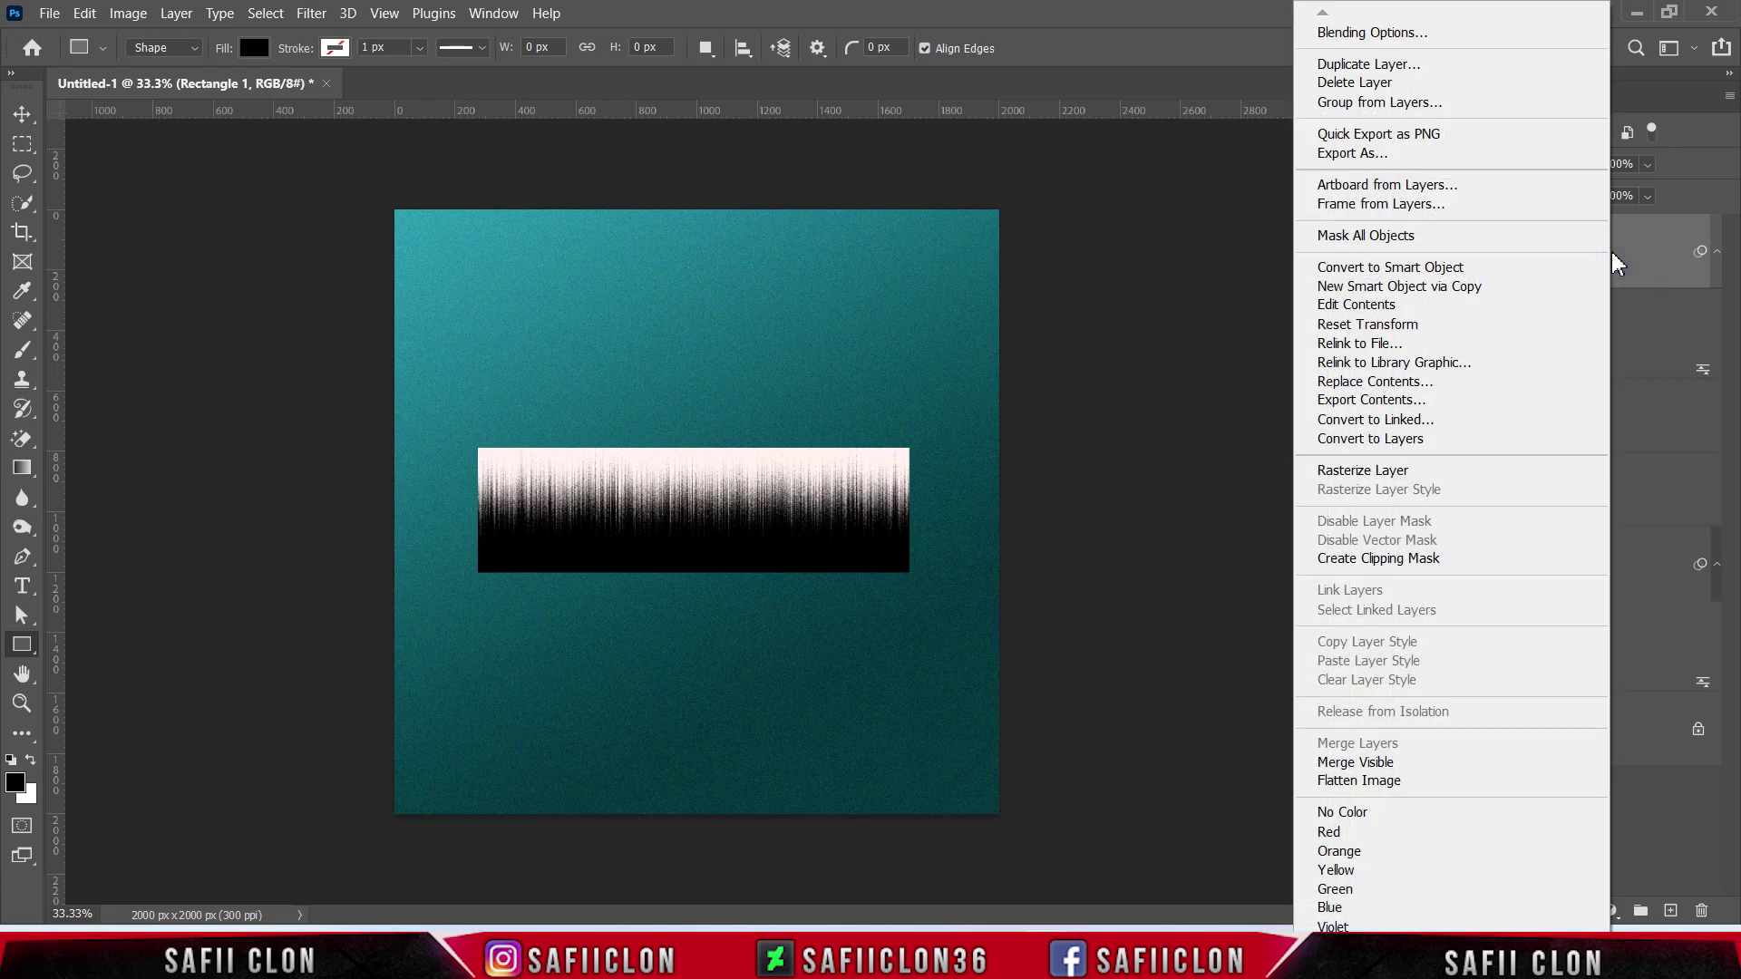
pyautogui.click(1394, 560)
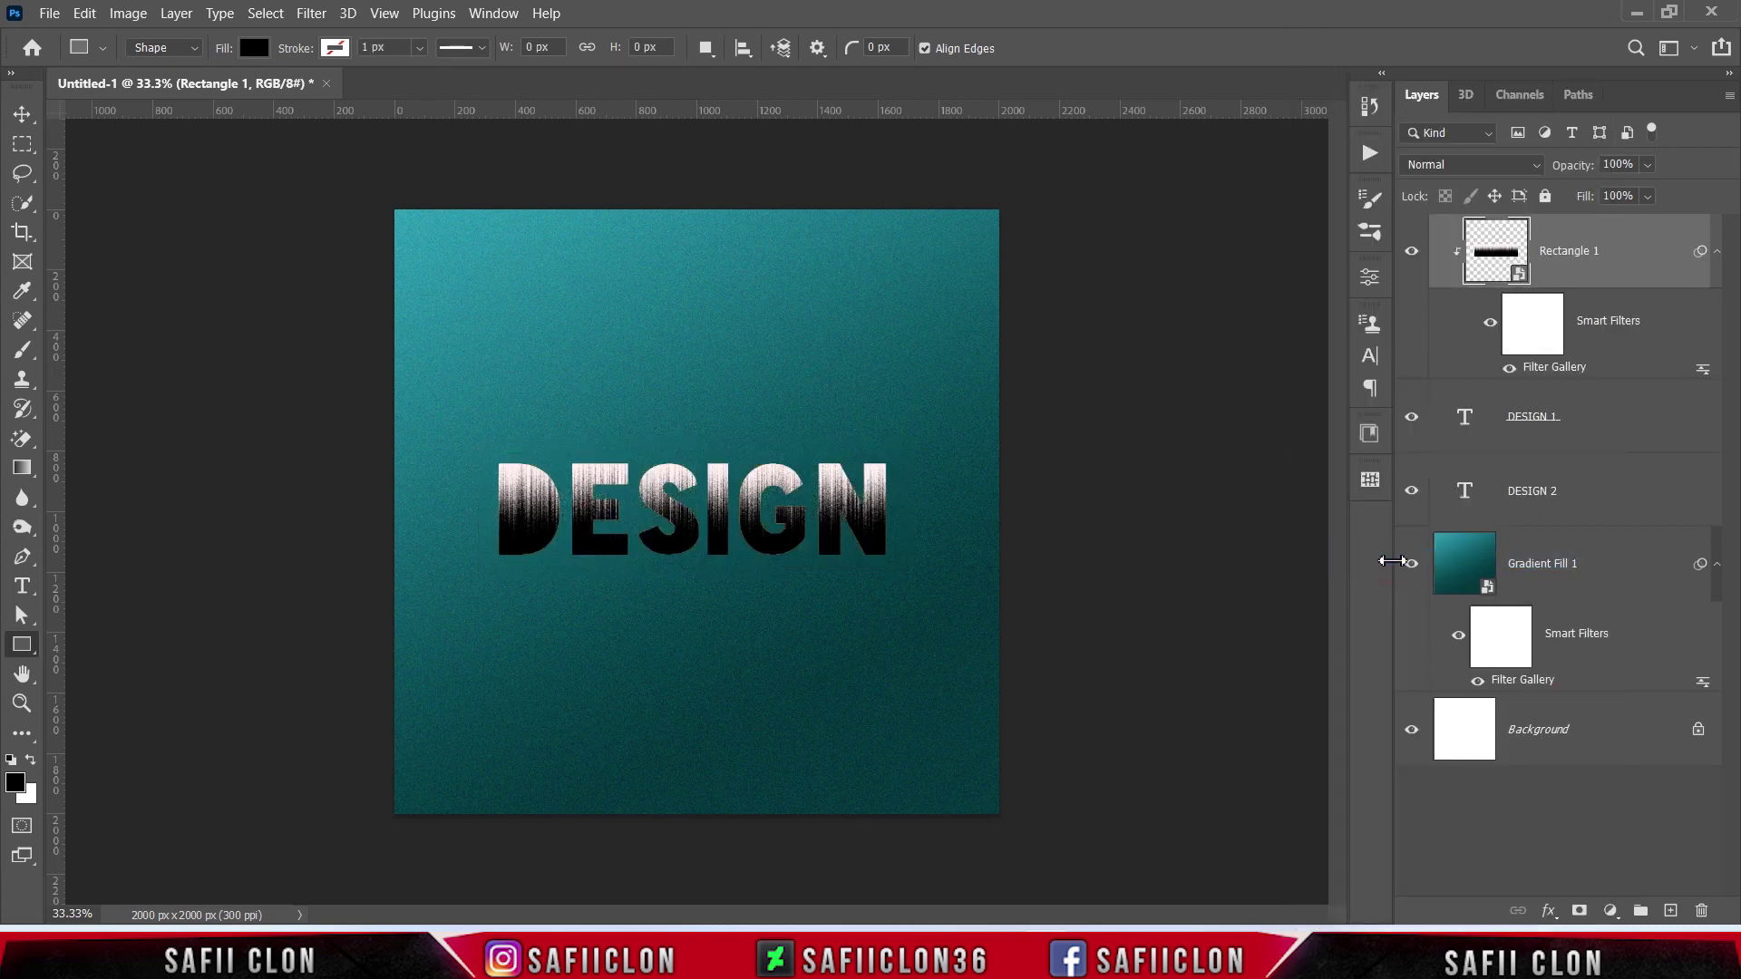
pyautogui.click(1533, 166)
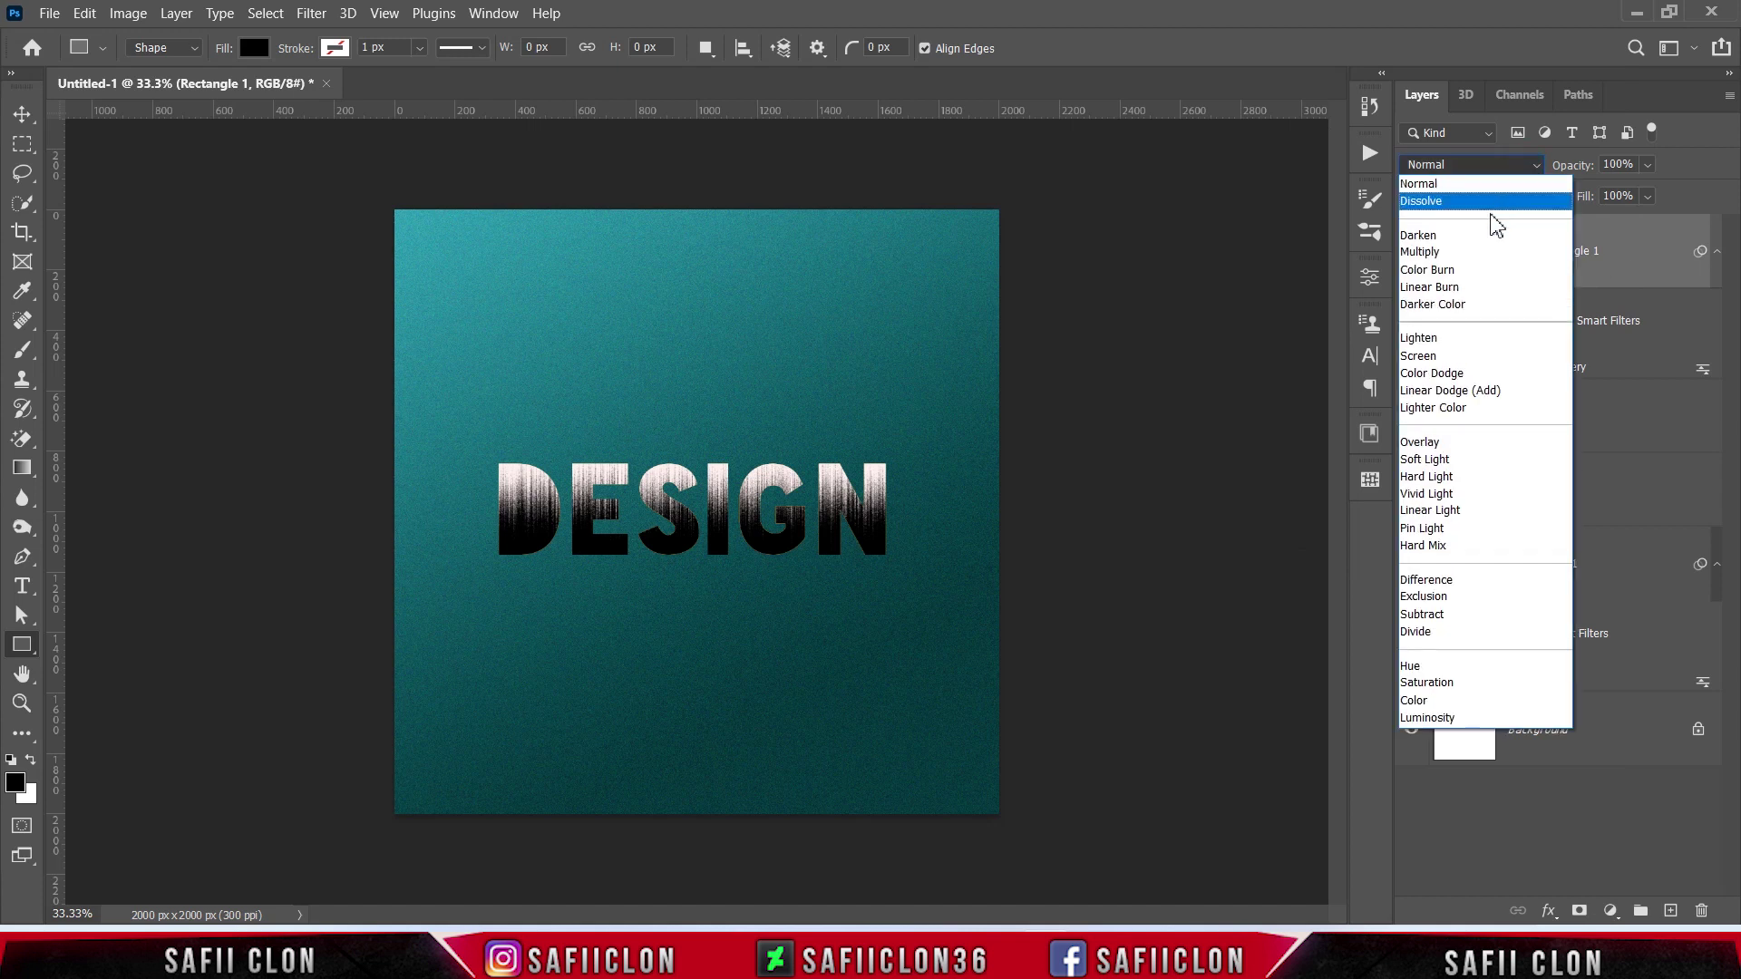
pyautogui.click(1439, 444)
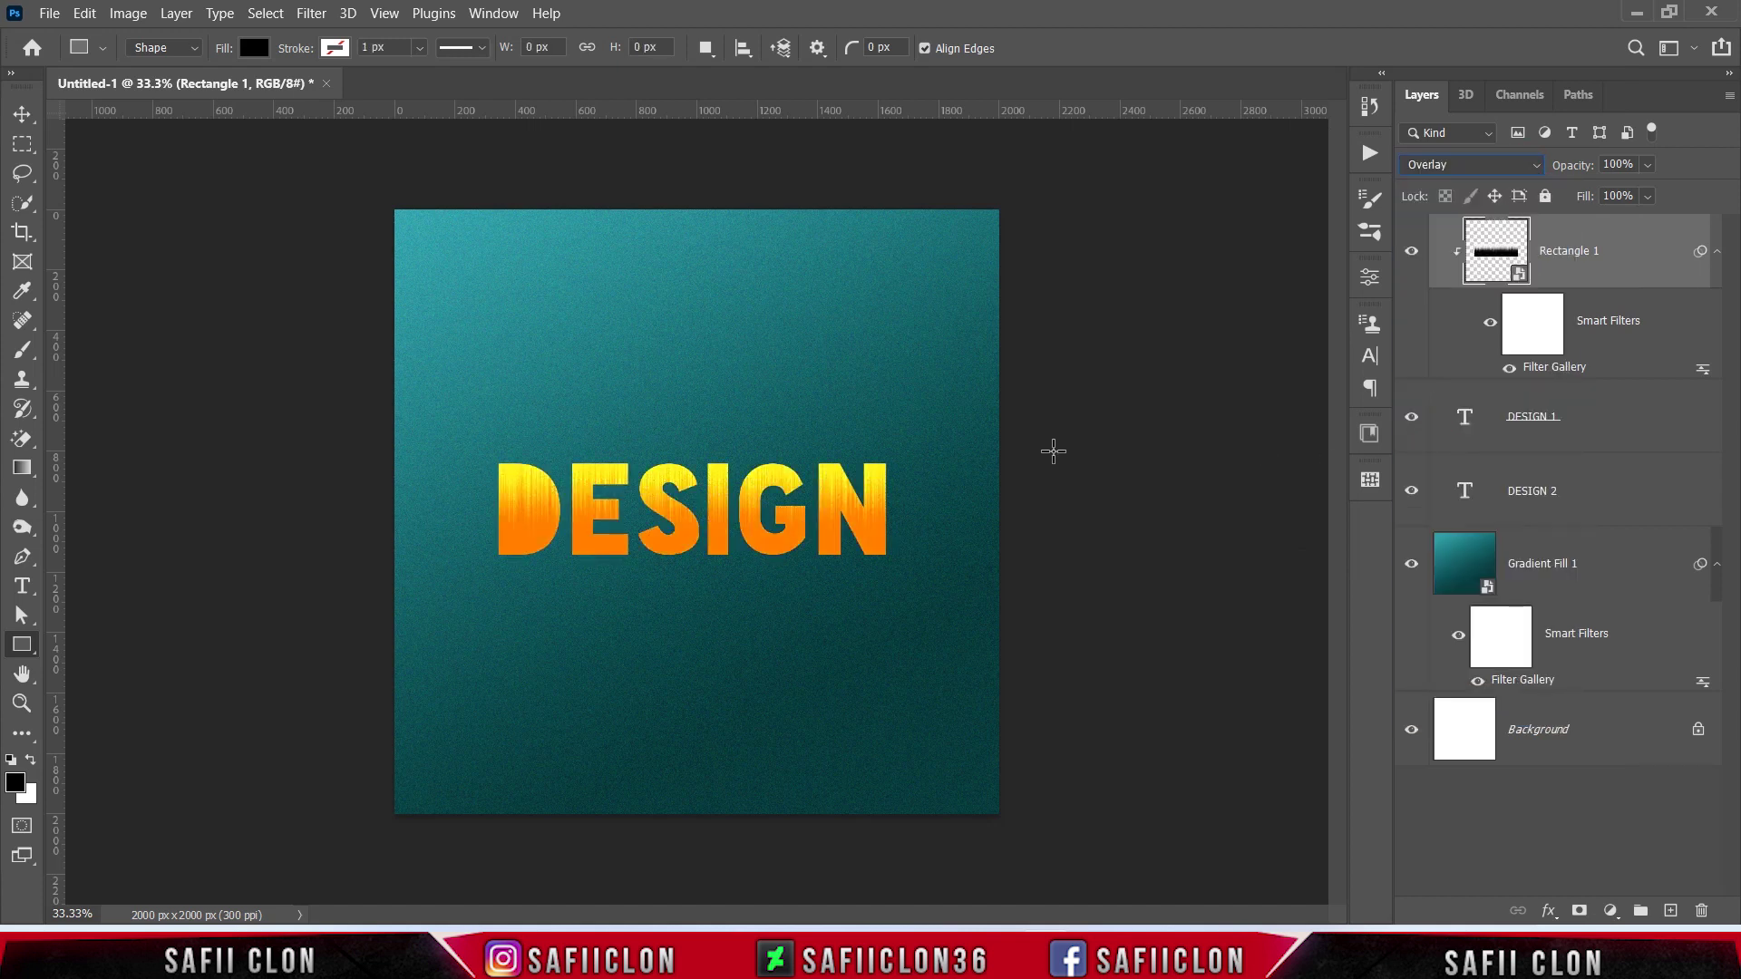
# Compare Overlay with Soft Light and toggle the texture's visibility, keeping Overlay
pyautogui.hotkey('ctrl', '+')
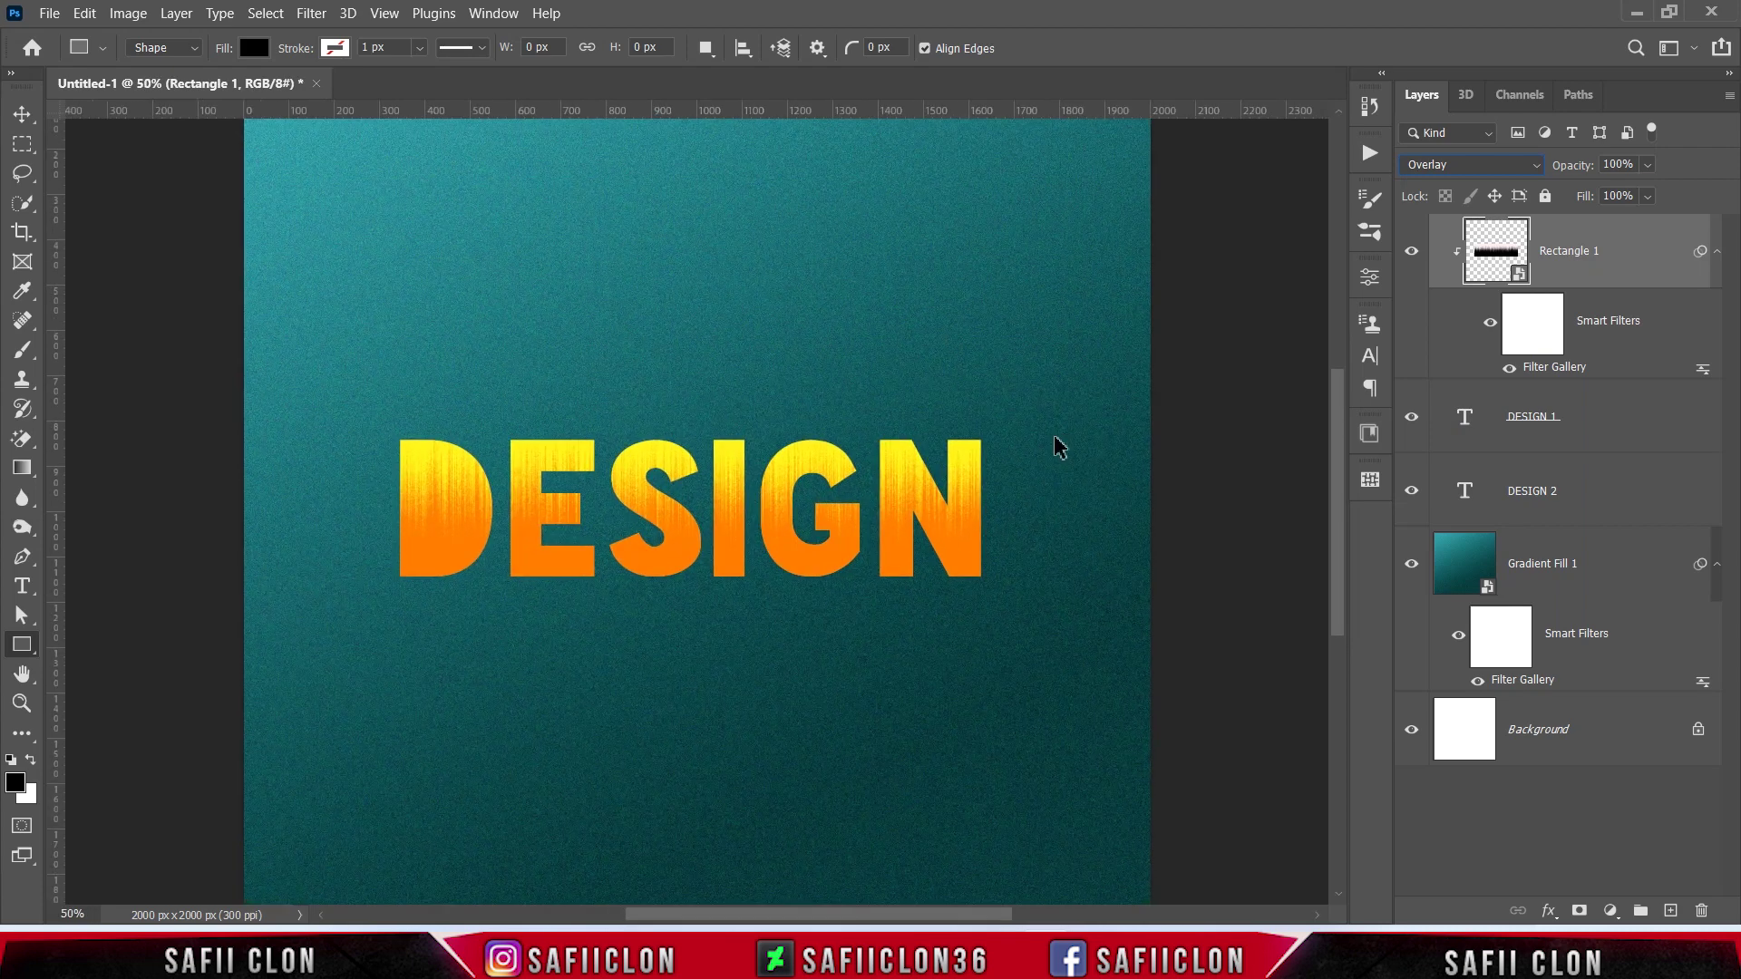
pyautogui.hotkey('shift', '+')
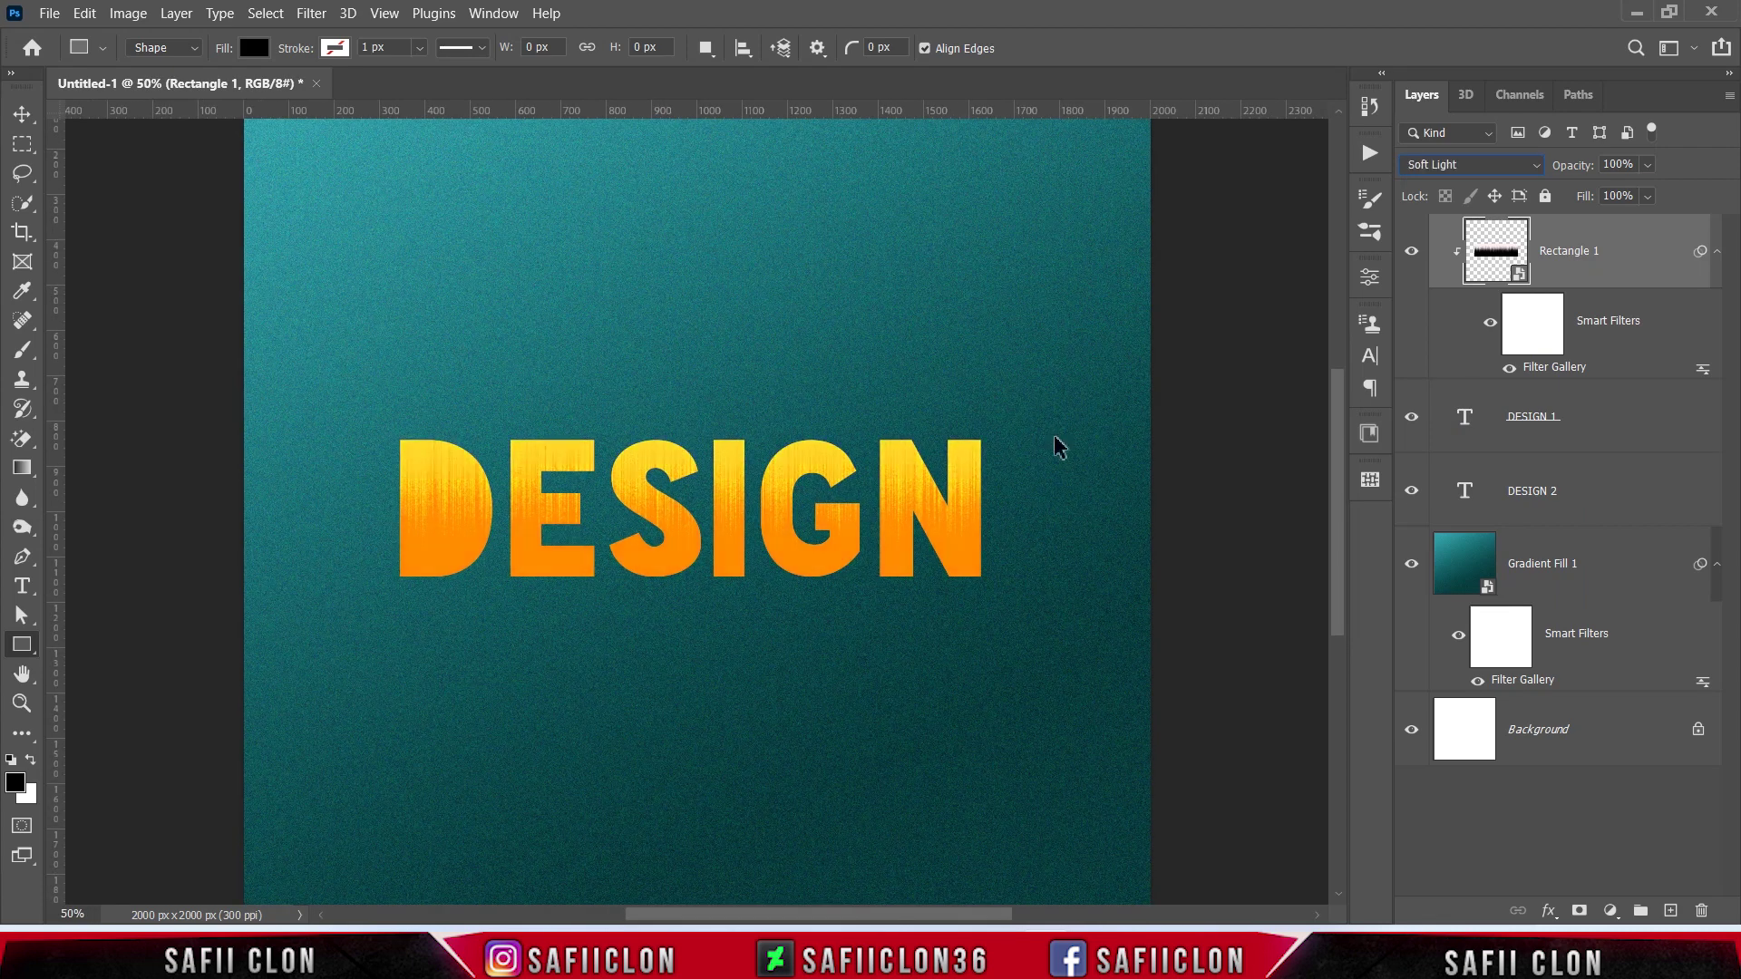
pyautogui.hotkey('shift', '-')
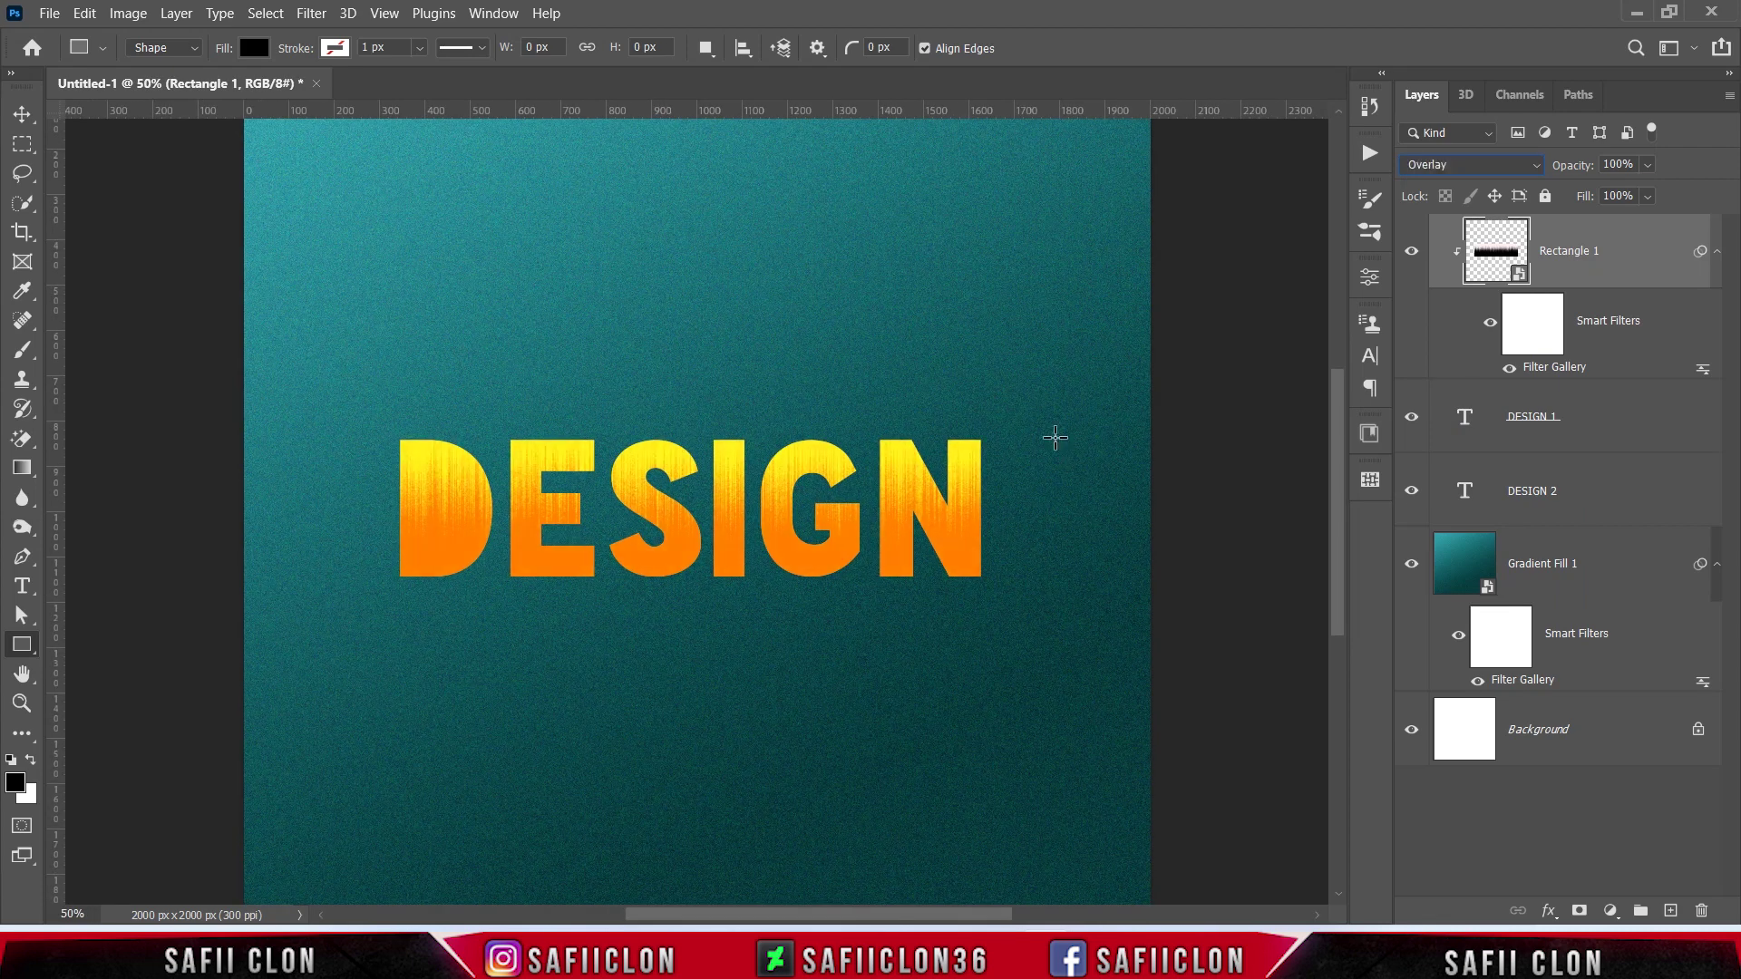
pyautogui.click(1617, 253)
pyautogui.click(1412, 252)
pyautogui.click(1412, 252)
pyautogui.click(1412, 252)
pyautogui.click(1627, 426)
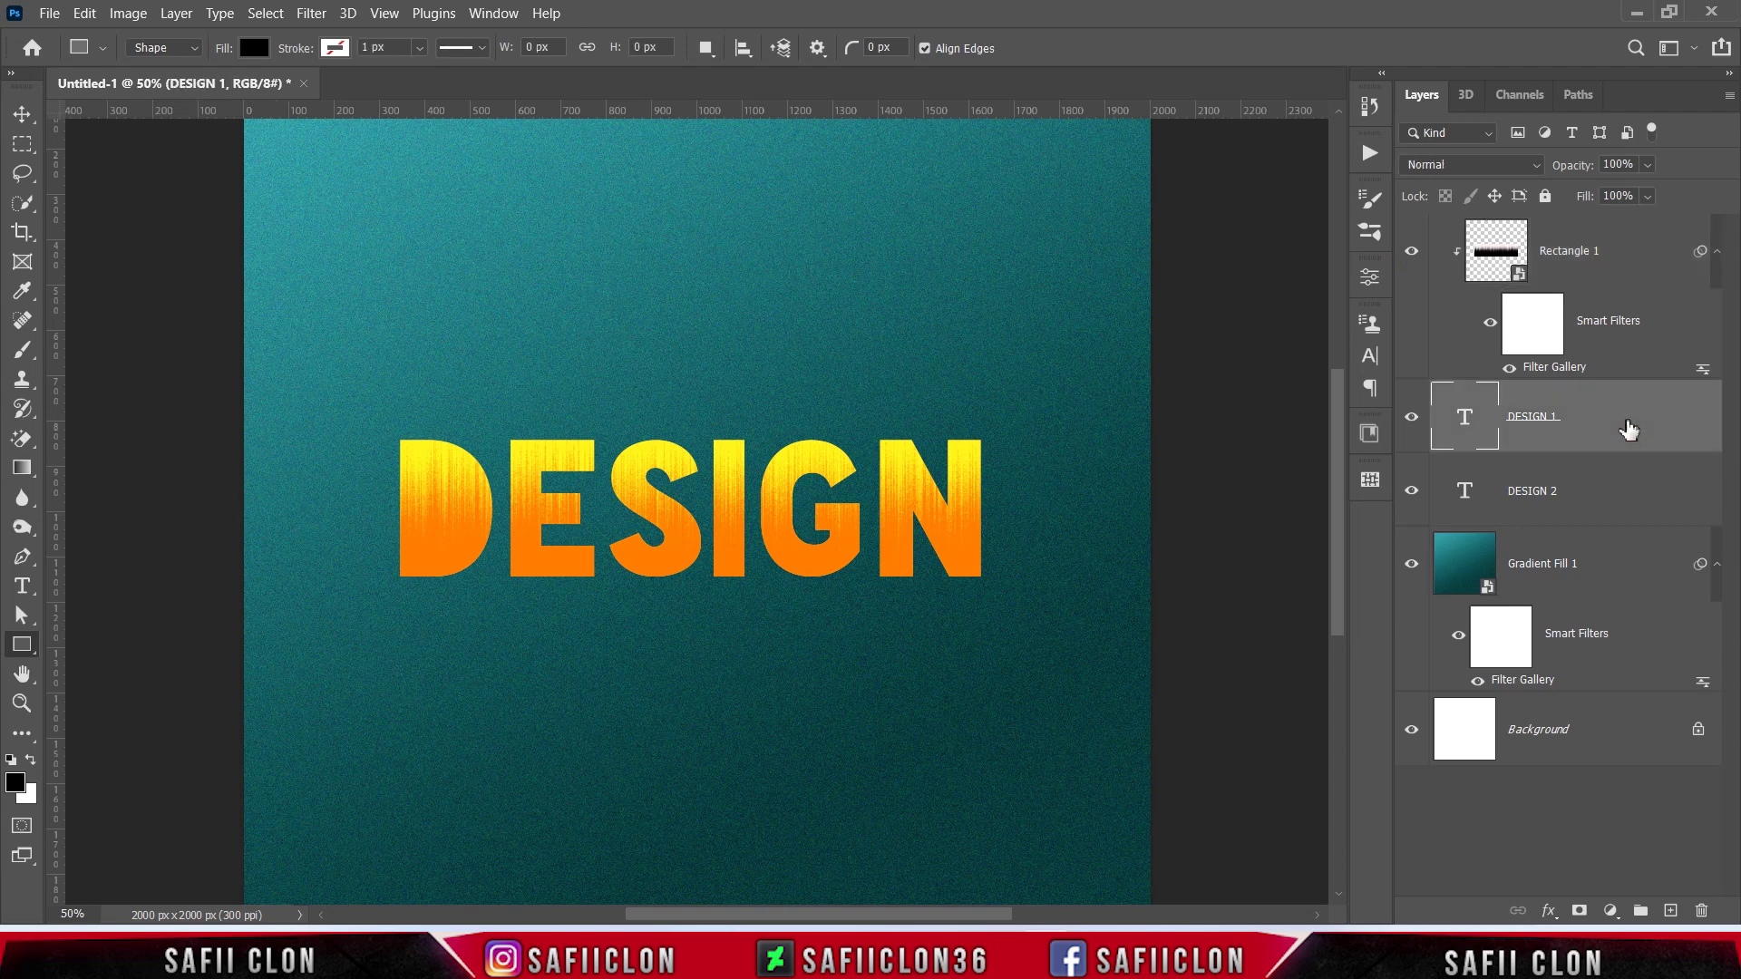
# Give DESIGN 1 a 7 px inside Stroke in Normal blend with a Gradient fill type
pyautogui.rightClick(1630, 430)
pyautogui.click(1405, 34)
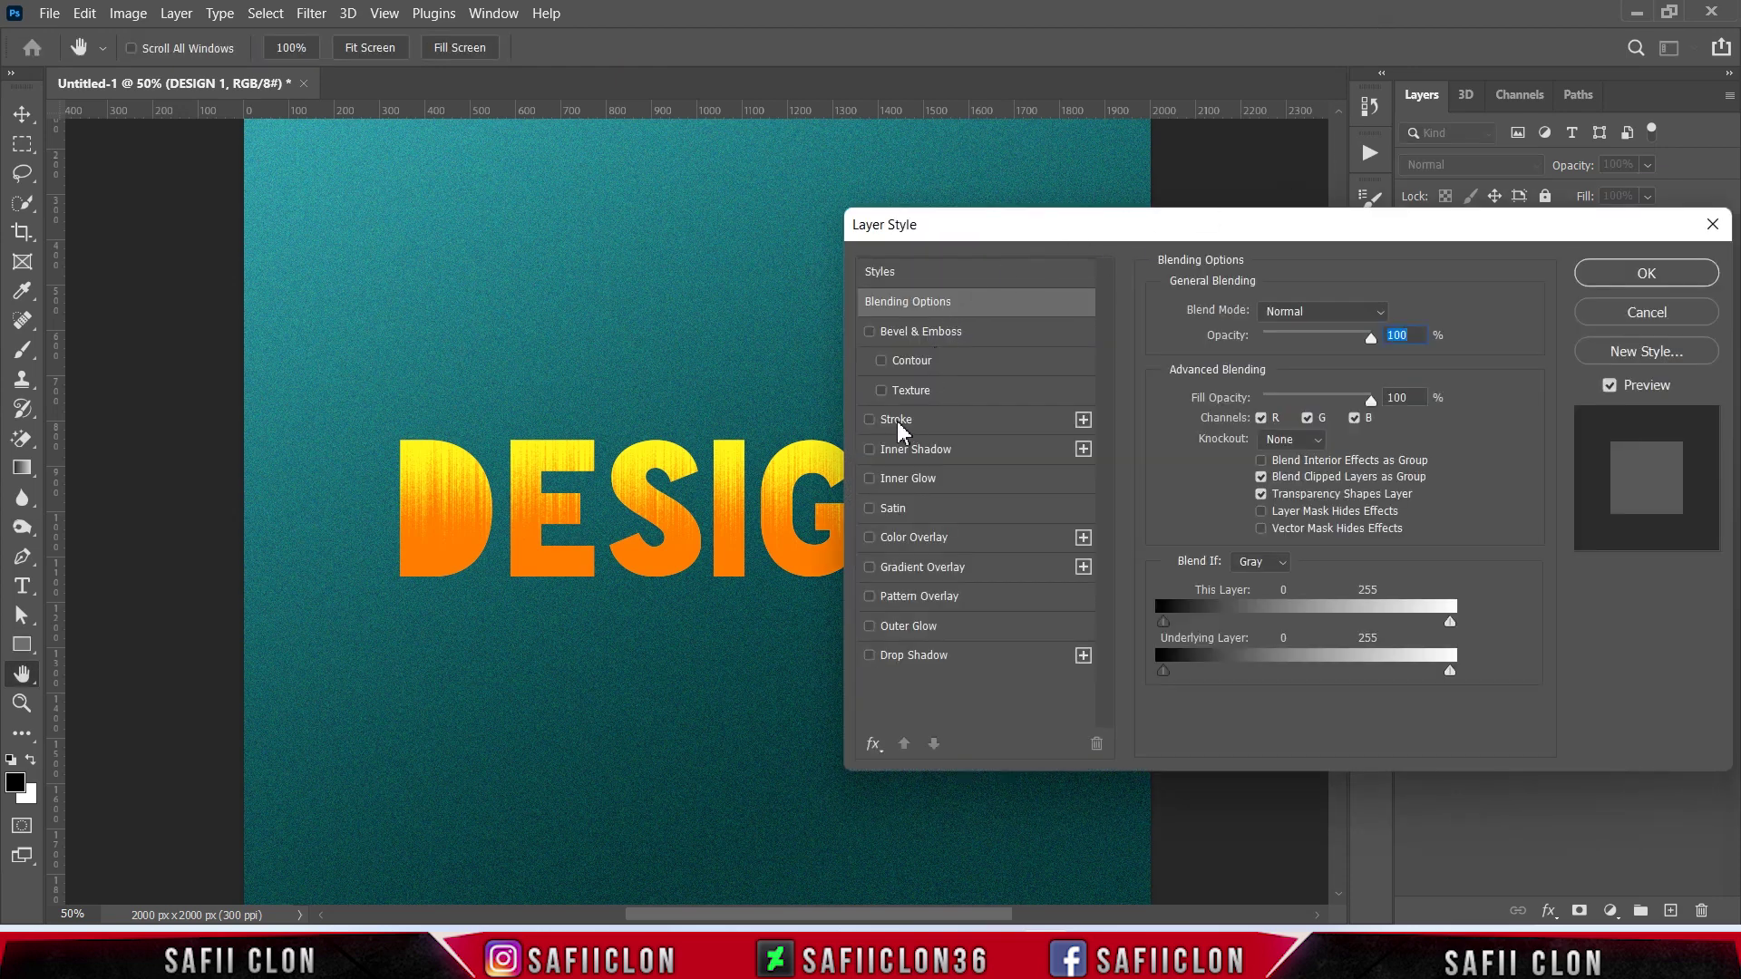
pyautogui.click(896, 421)
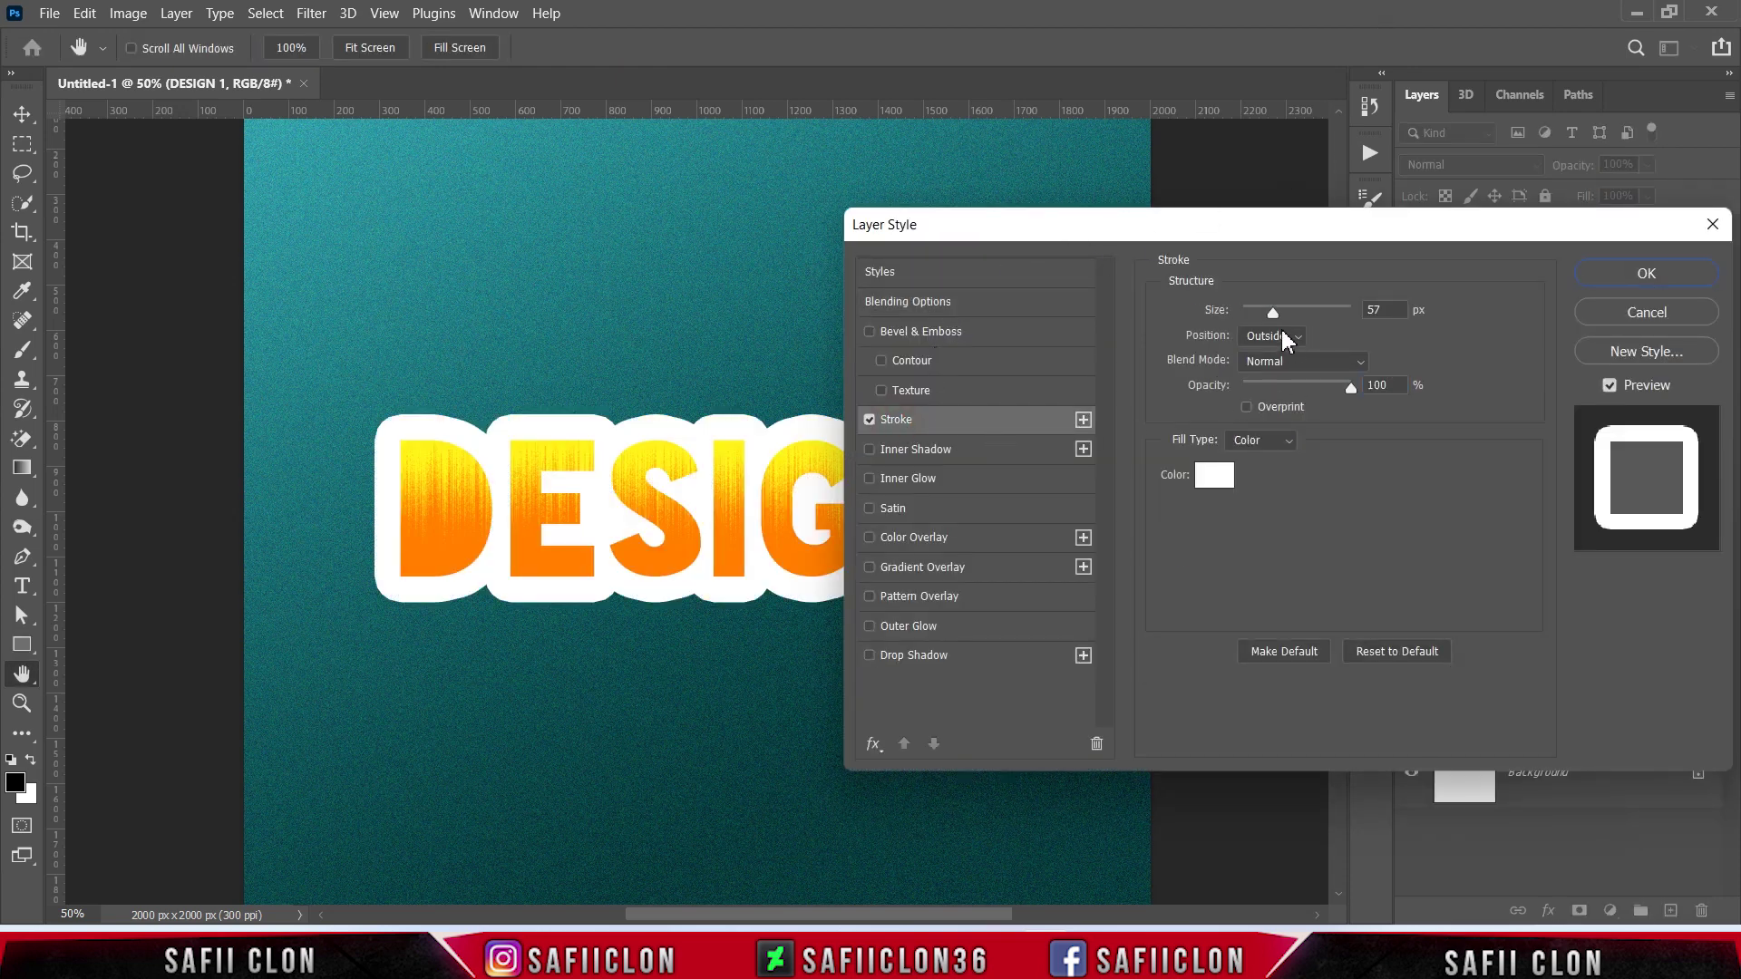
pyautogui.click(1297, 343)
pyautogui.click(1268, 366)
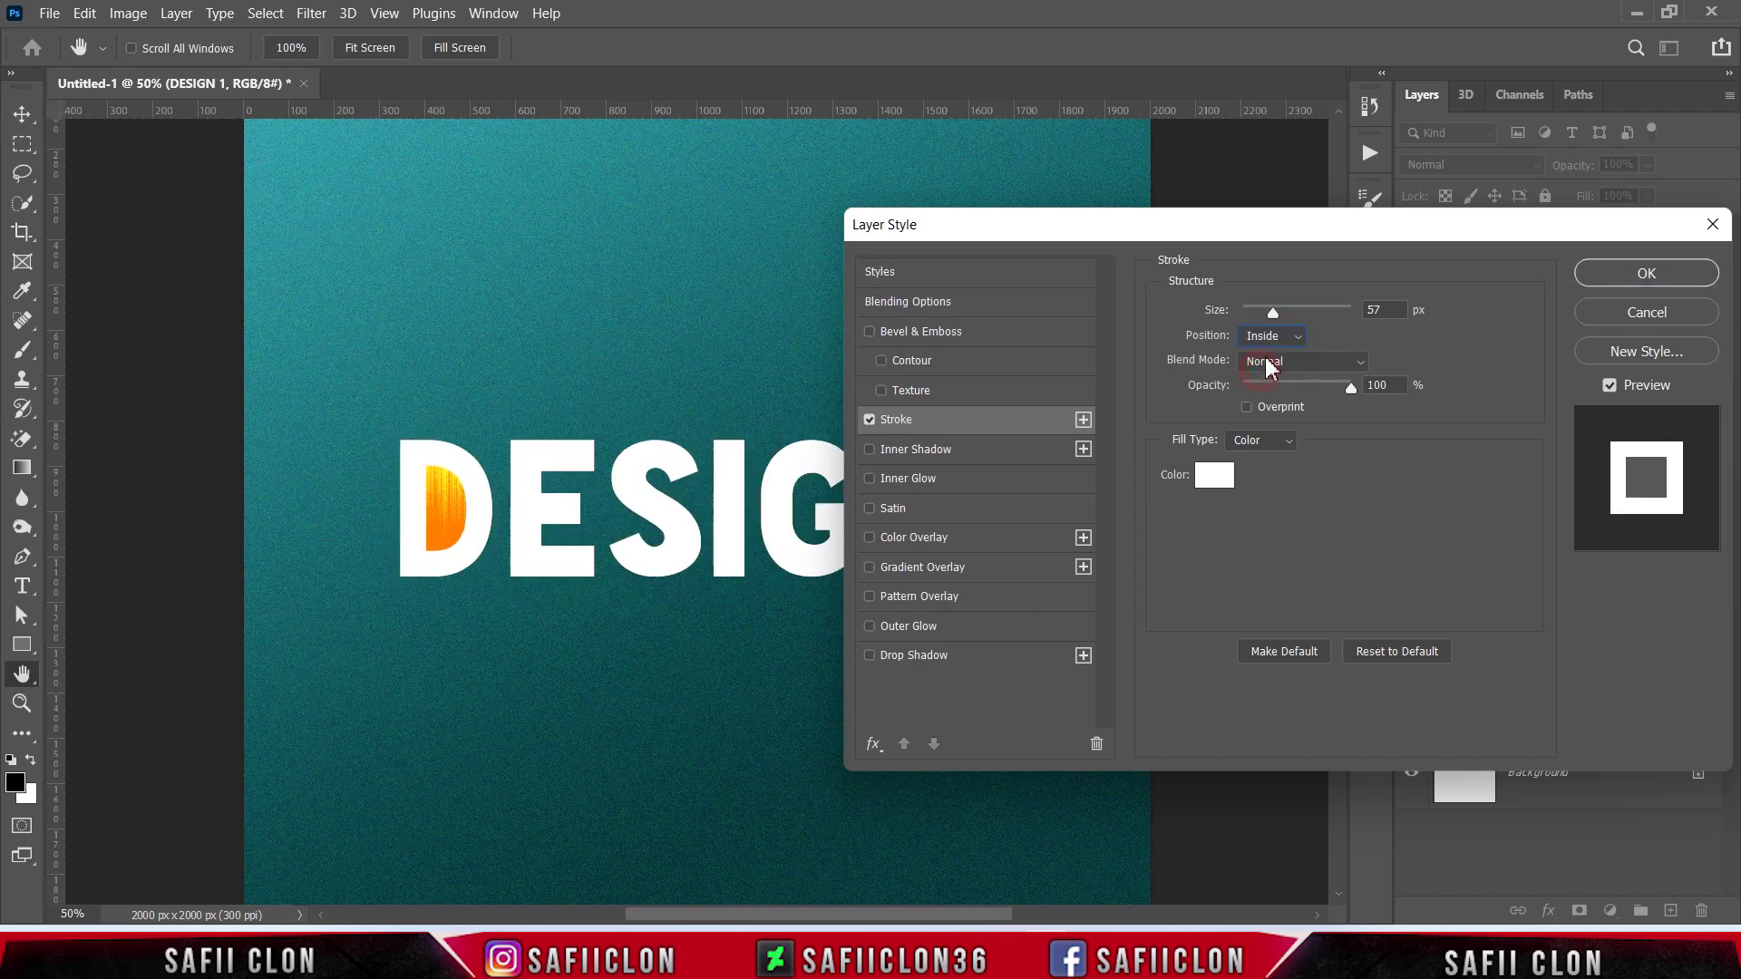
pyautogui.moveTo(1271, 312); pyautogui.dragTo(1253, 319)
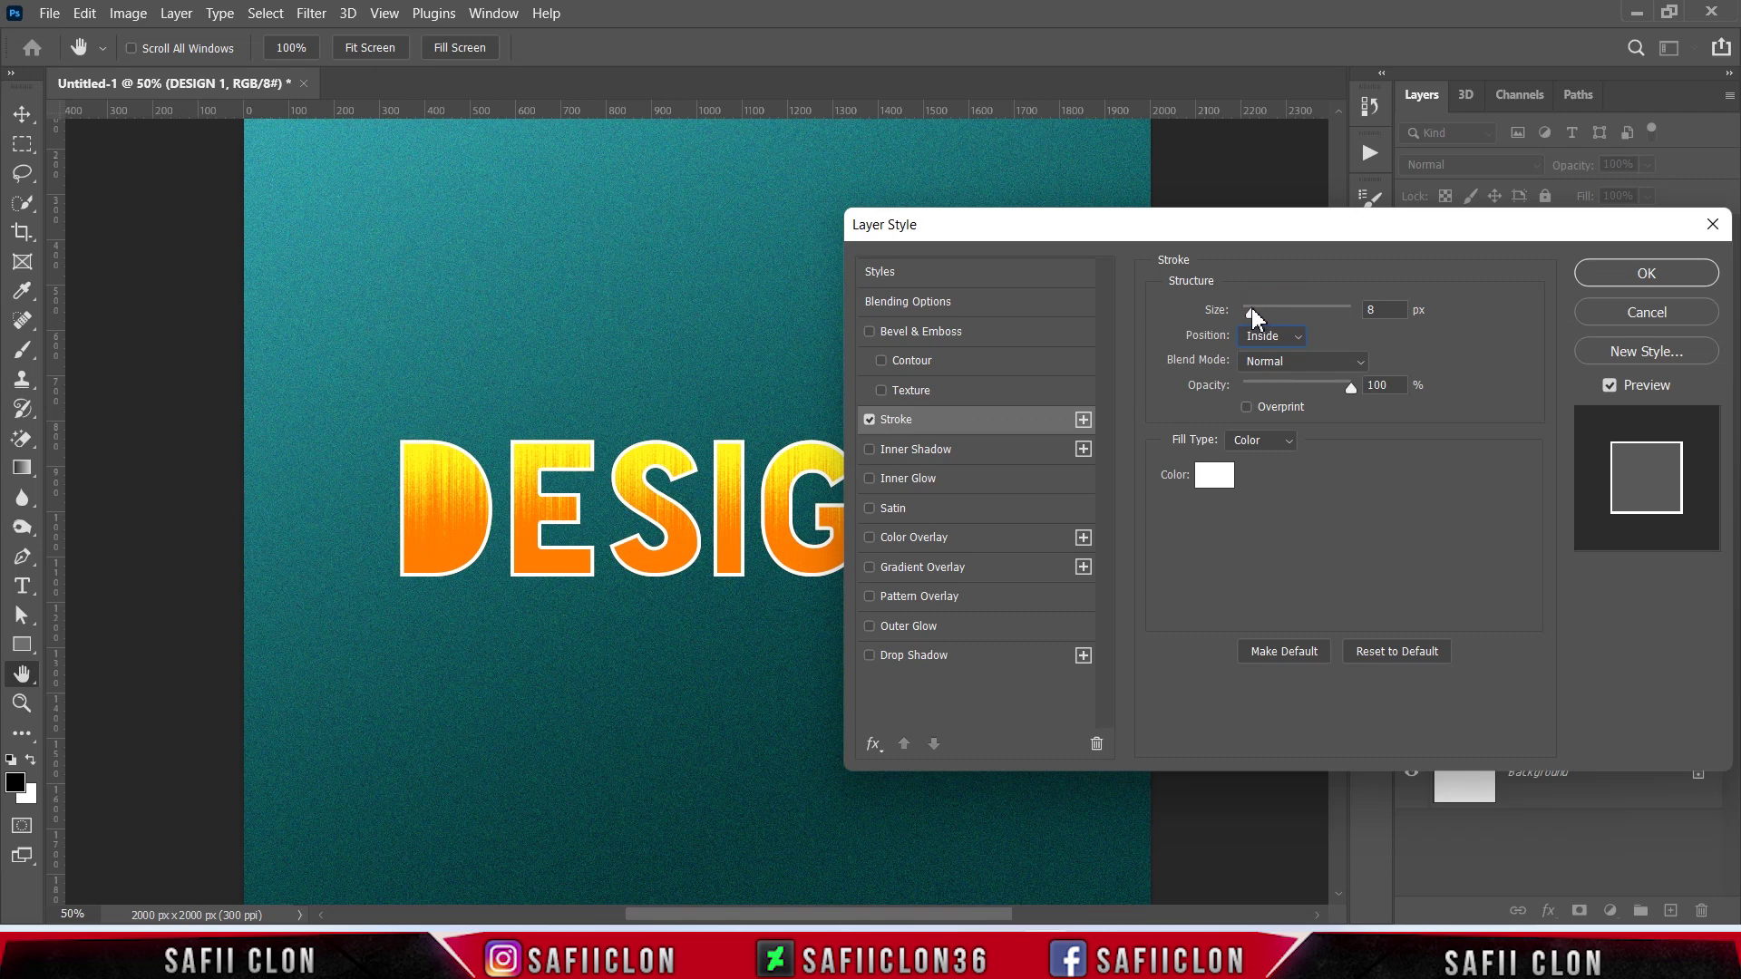
pyautogui.moveTo(1254, 316); pyautogui.dragTo(1252, 316)
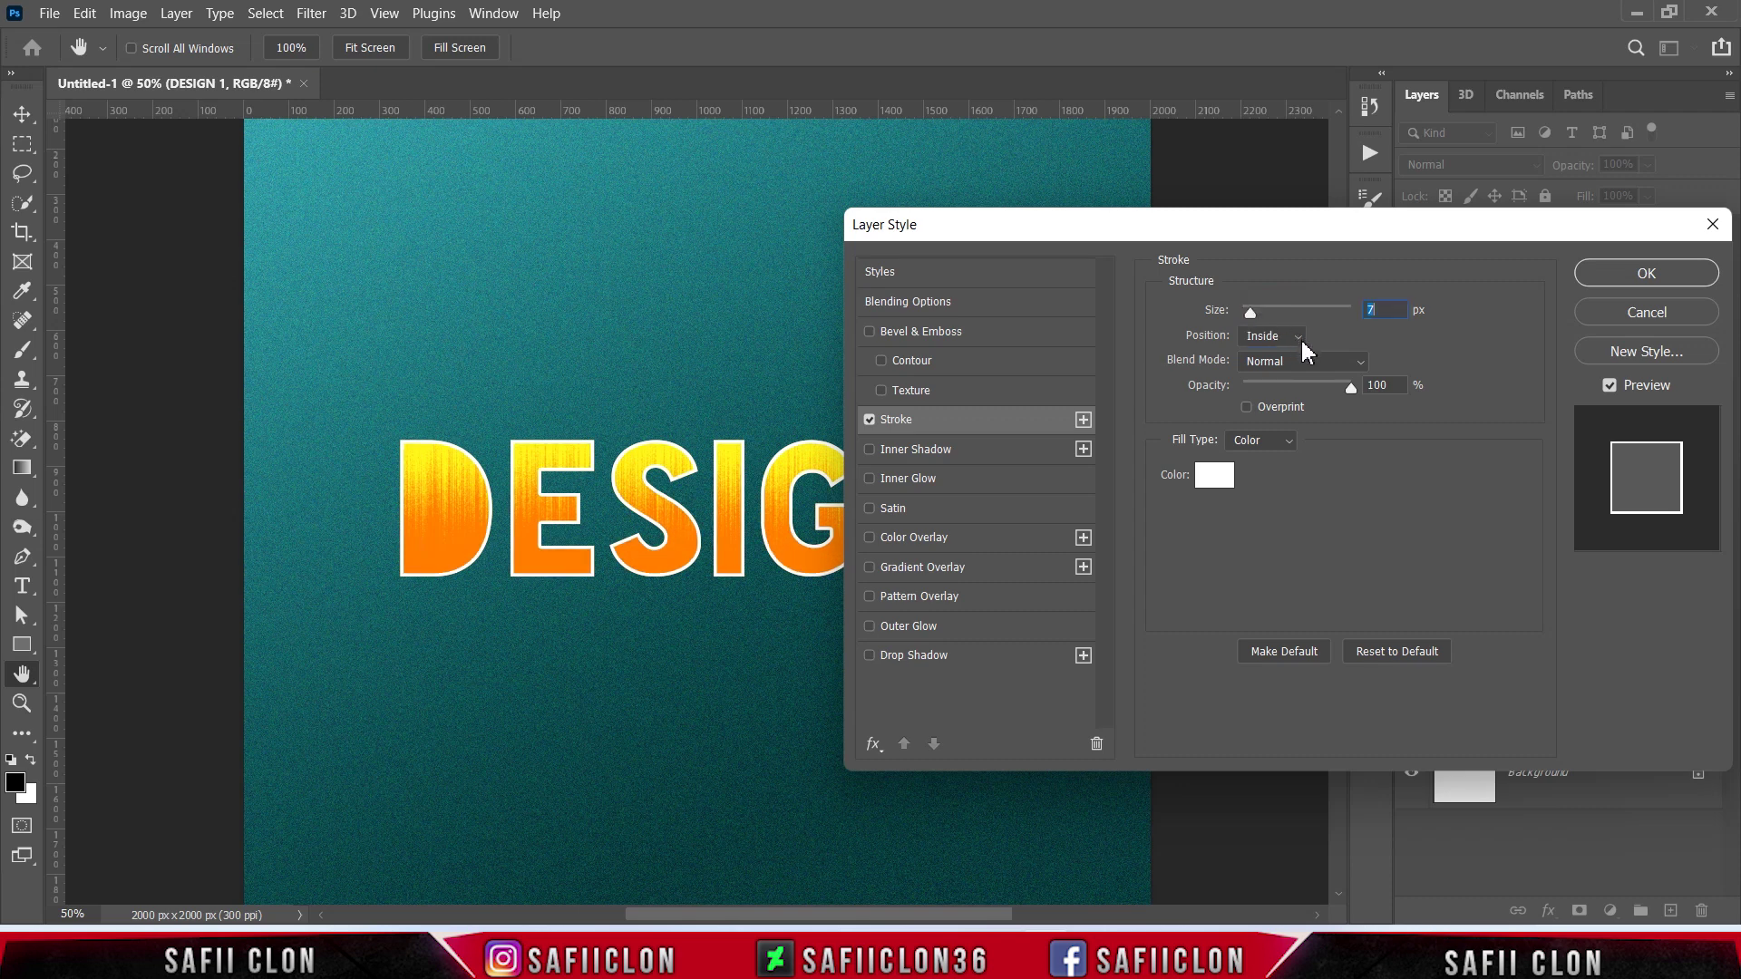
pyautogui.click(1357, 363)
pyautogui.click(1290, 369)
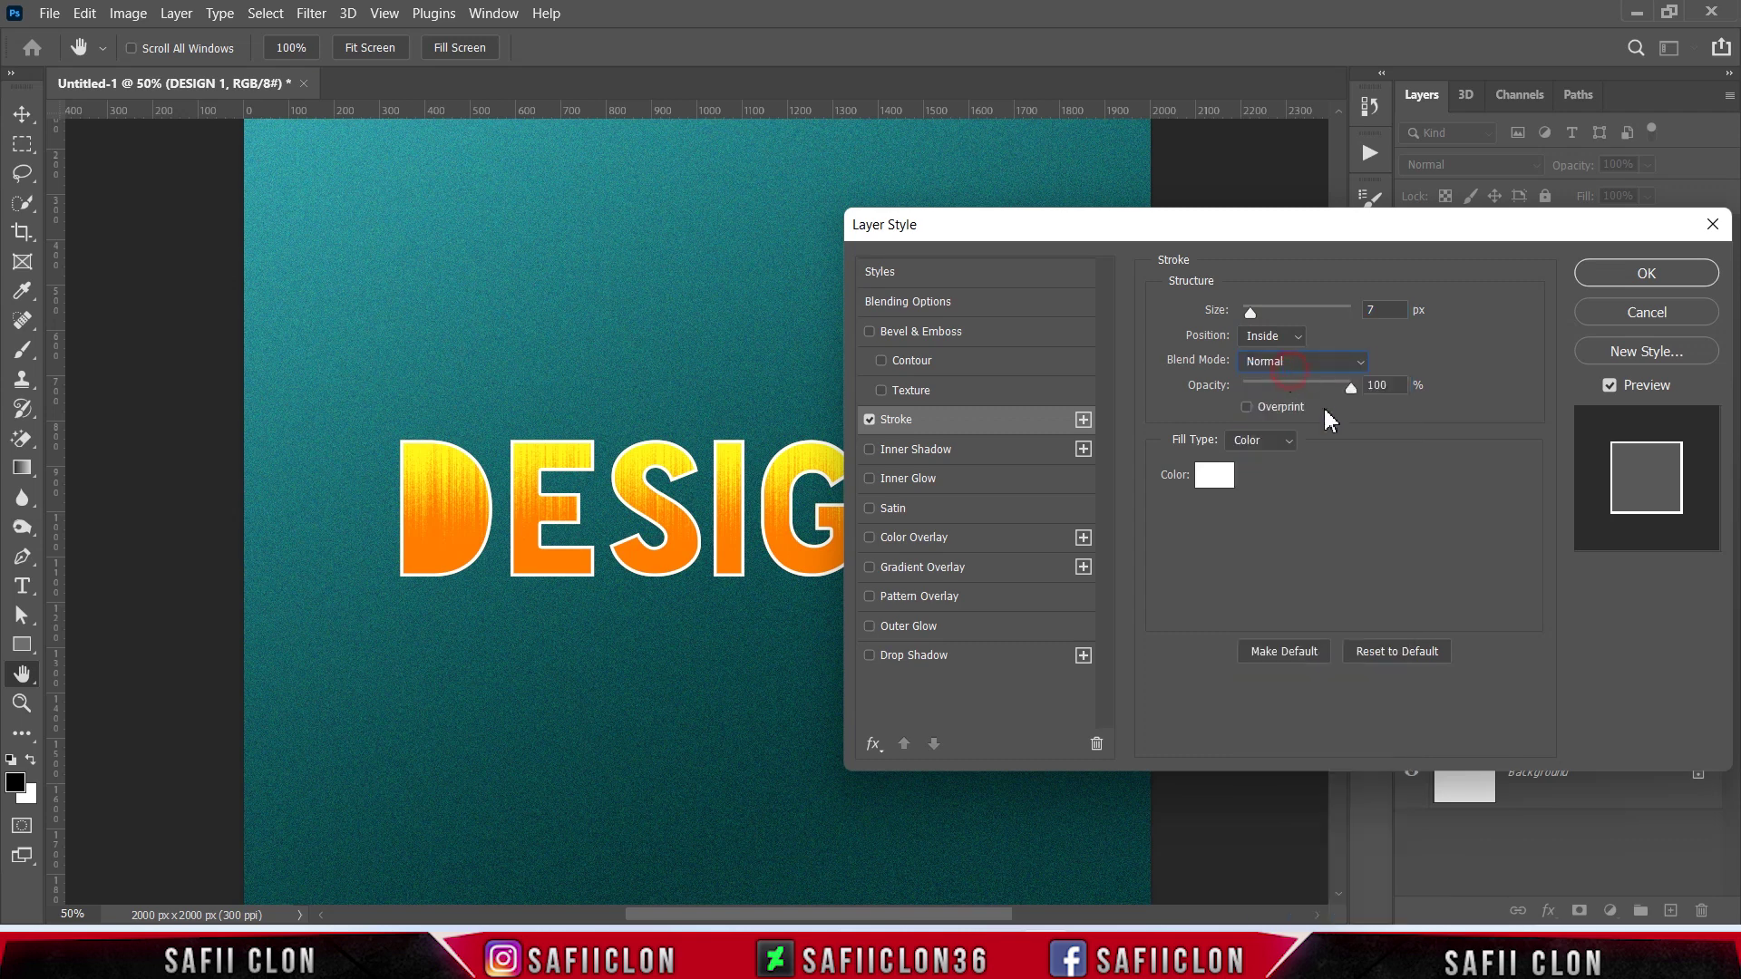
pyautogui.click(1290, 445)
pyautogui.click(1242, 469)
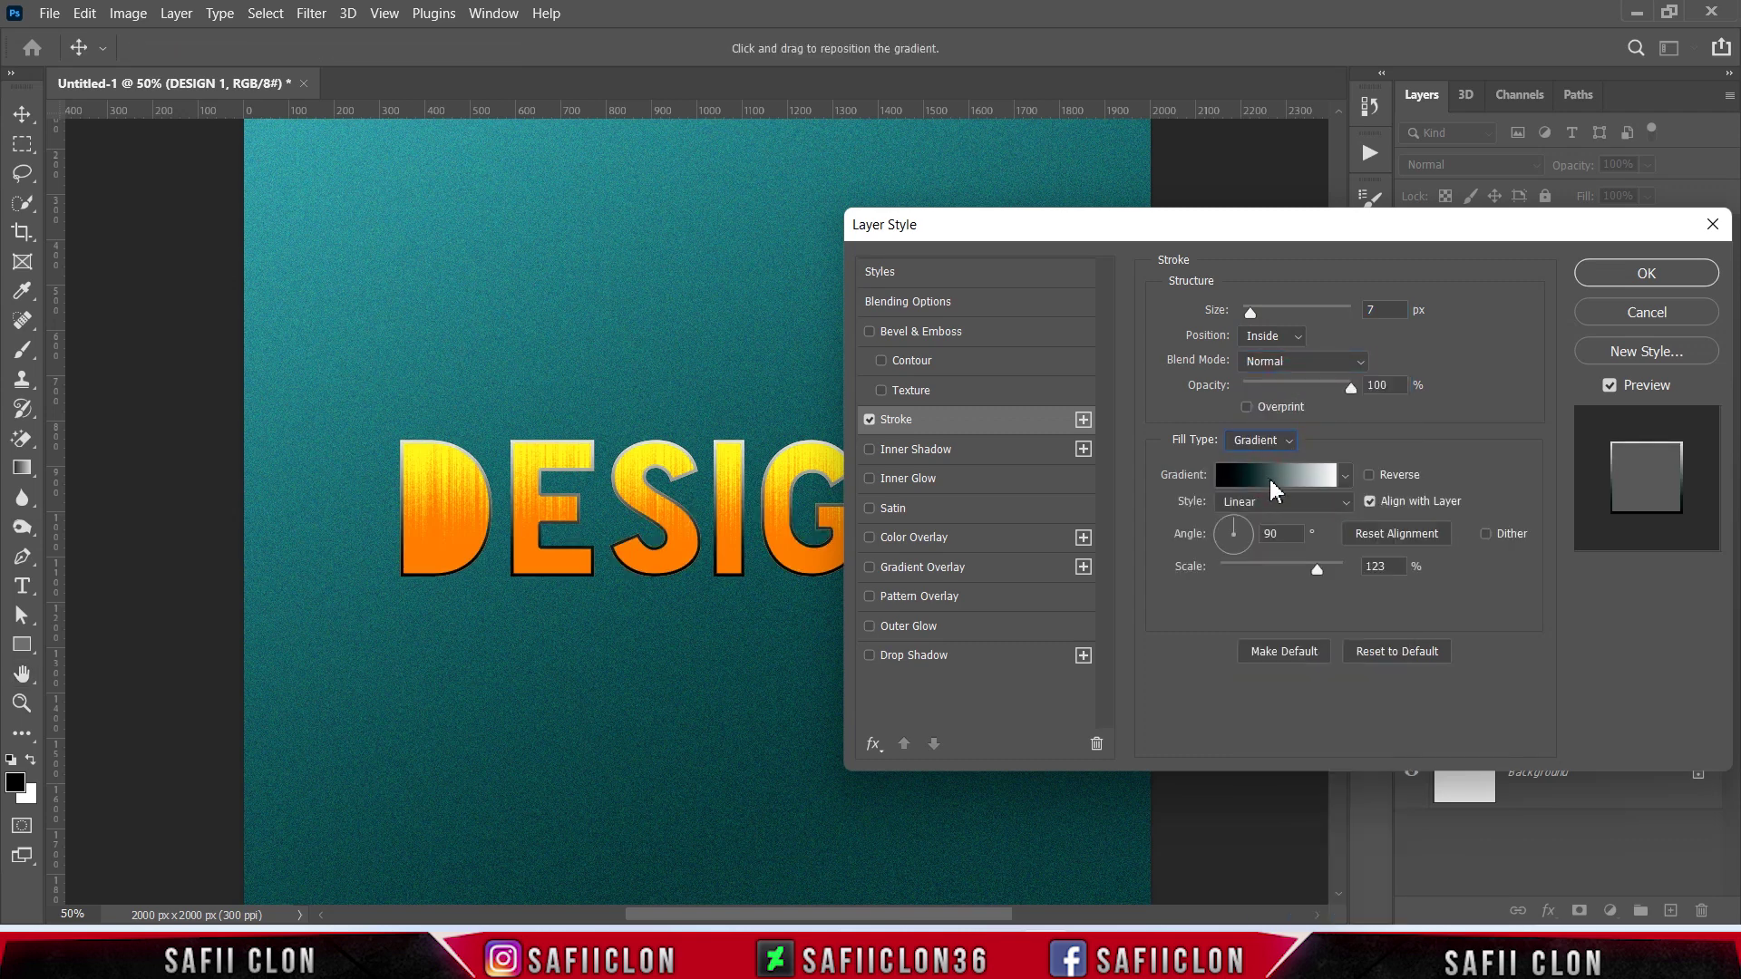
# Set the stroke gradient's left colour stop to brown 844304
pyautogui.click(1272, 481)
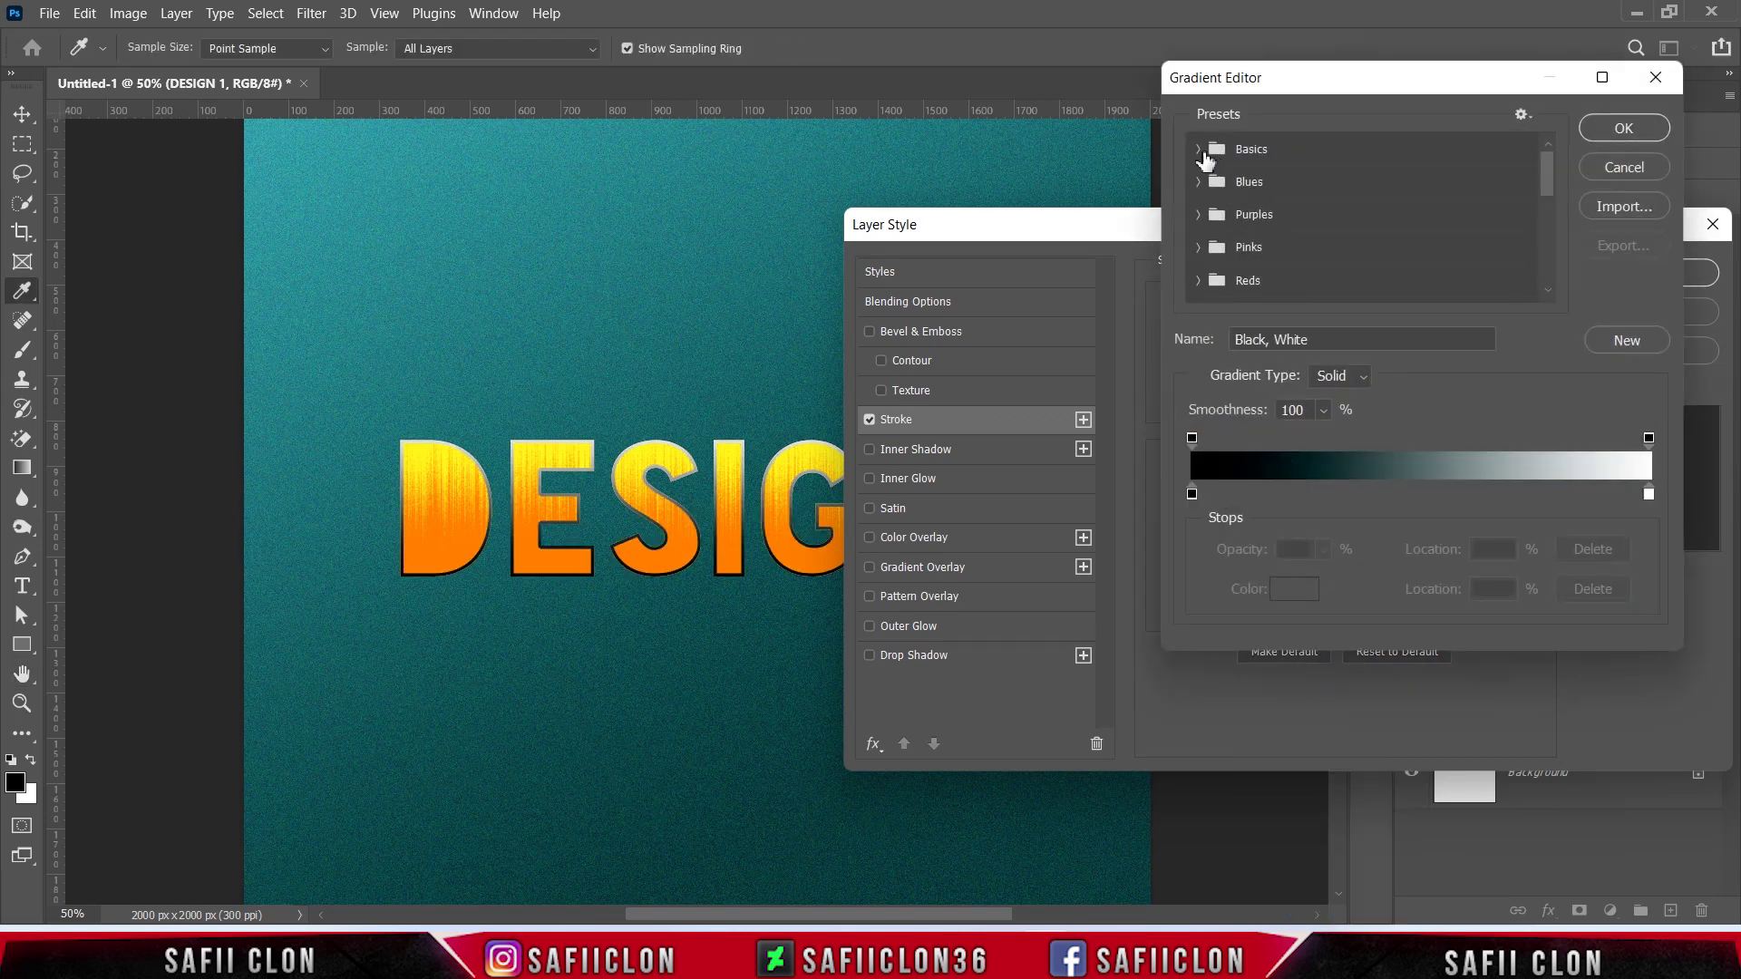
pyautogui.click(1201, 150)
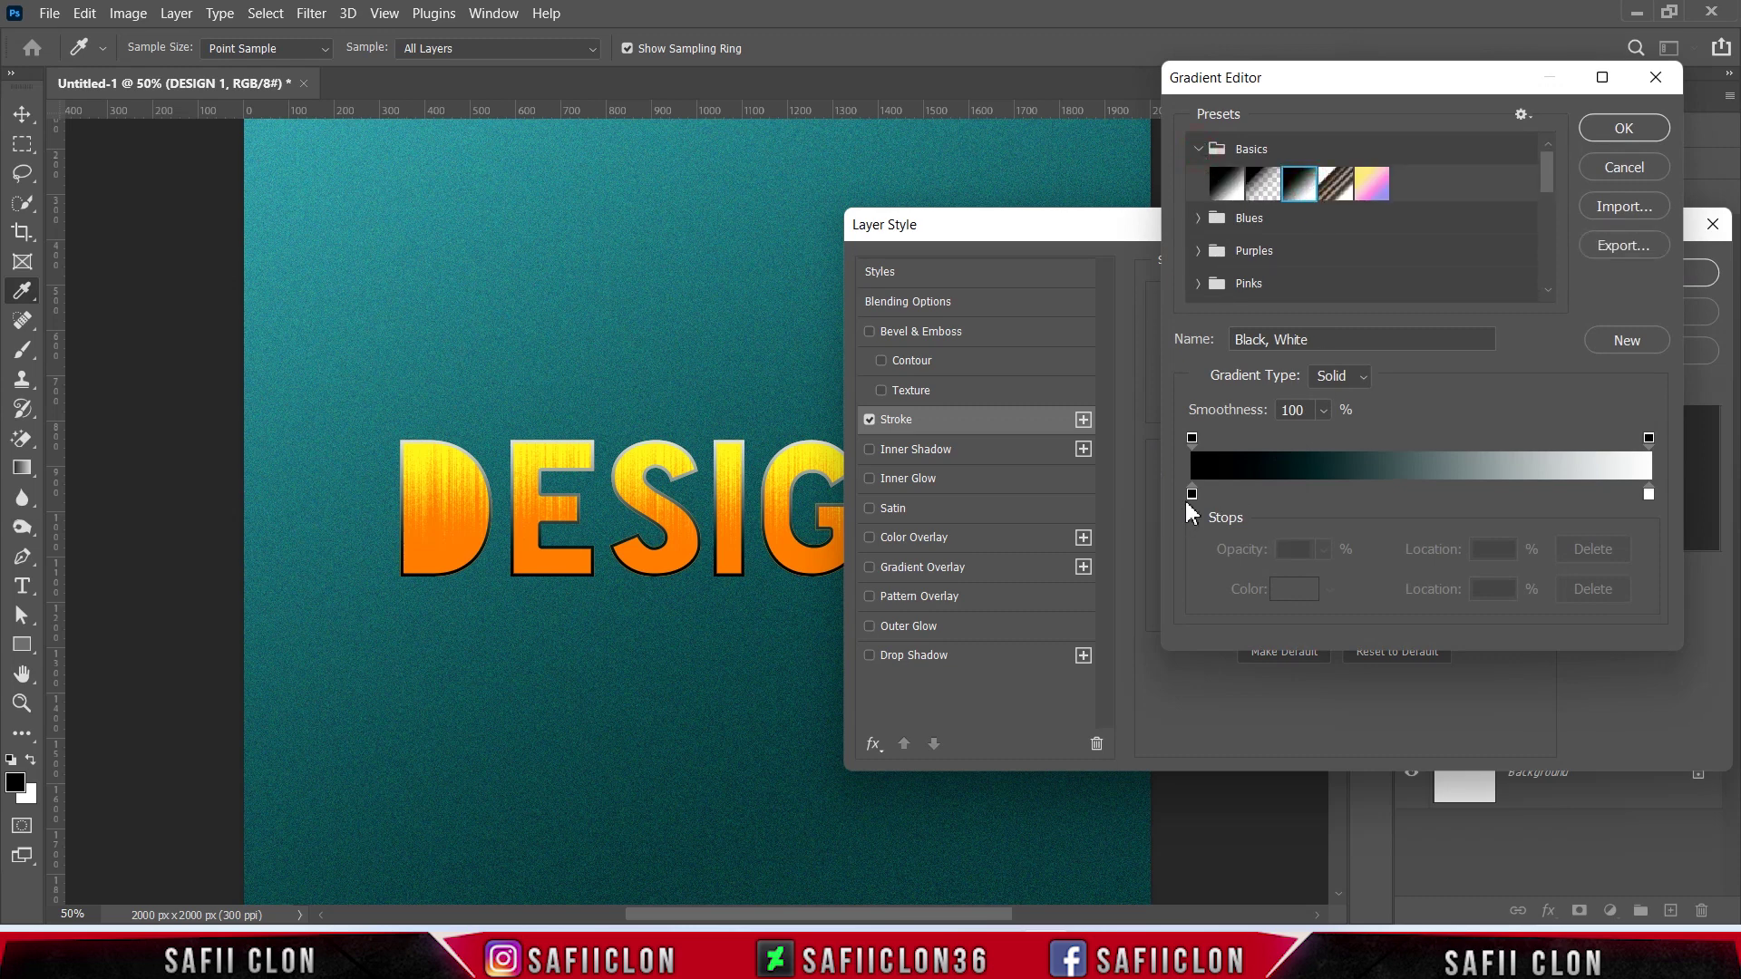
pyautogui.click(1191, 496)
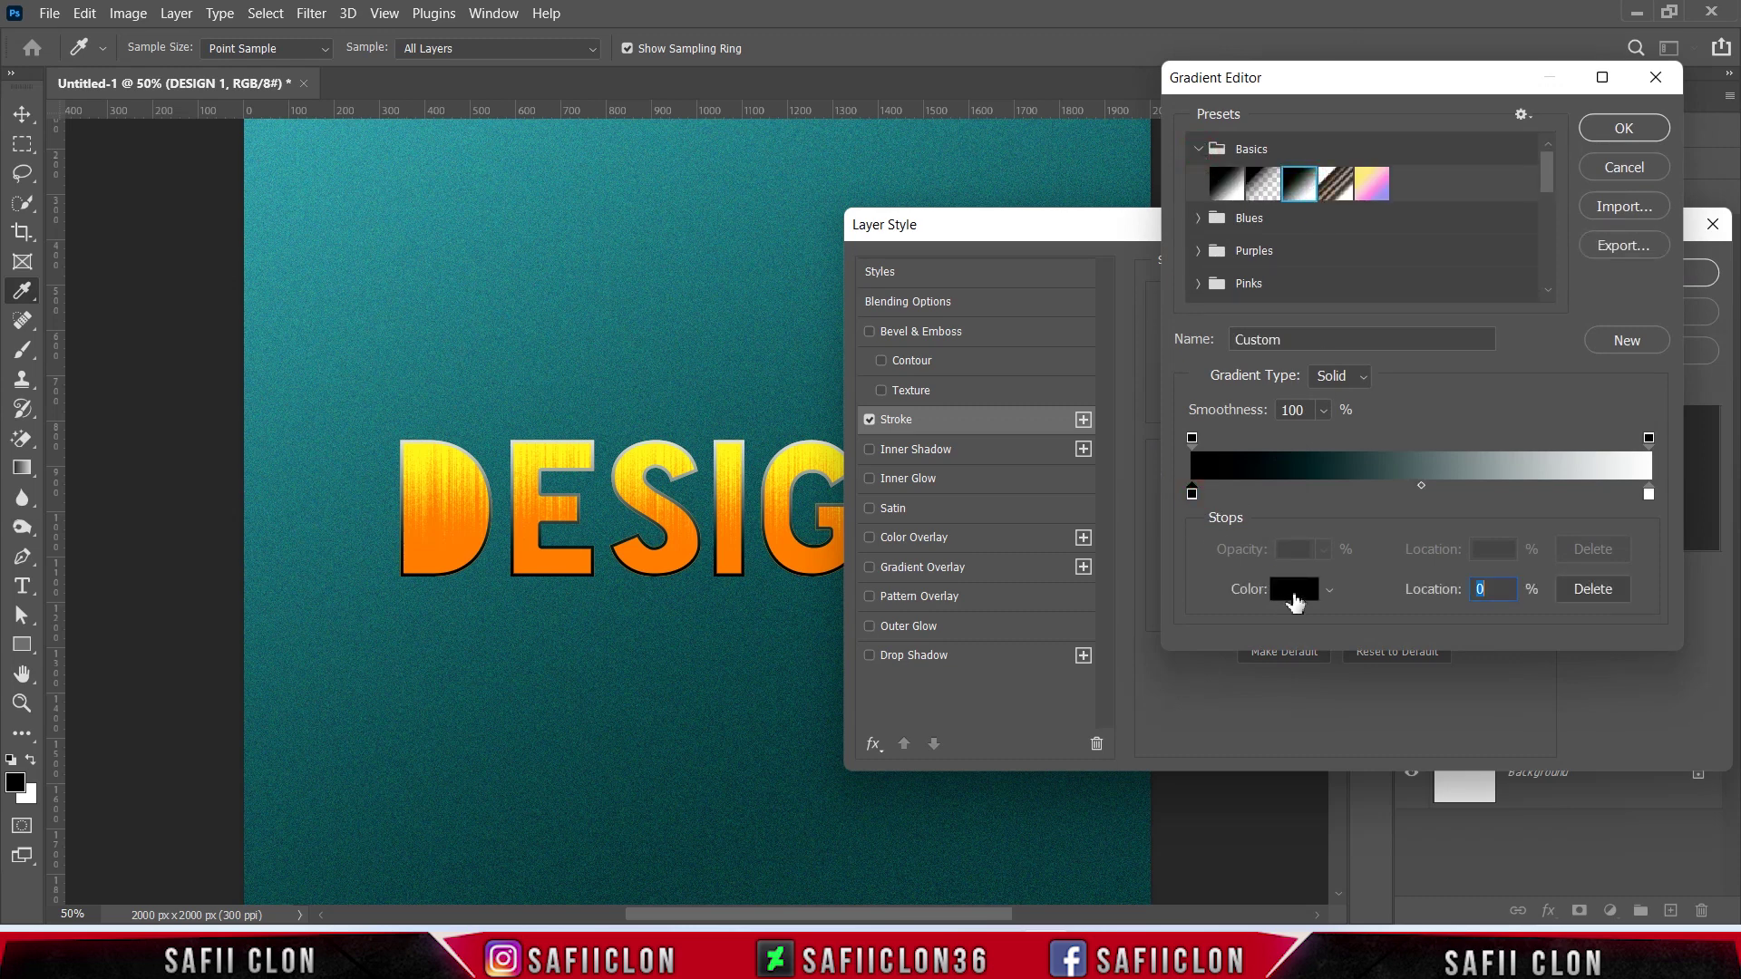
pyautogui.click(1294, 591)
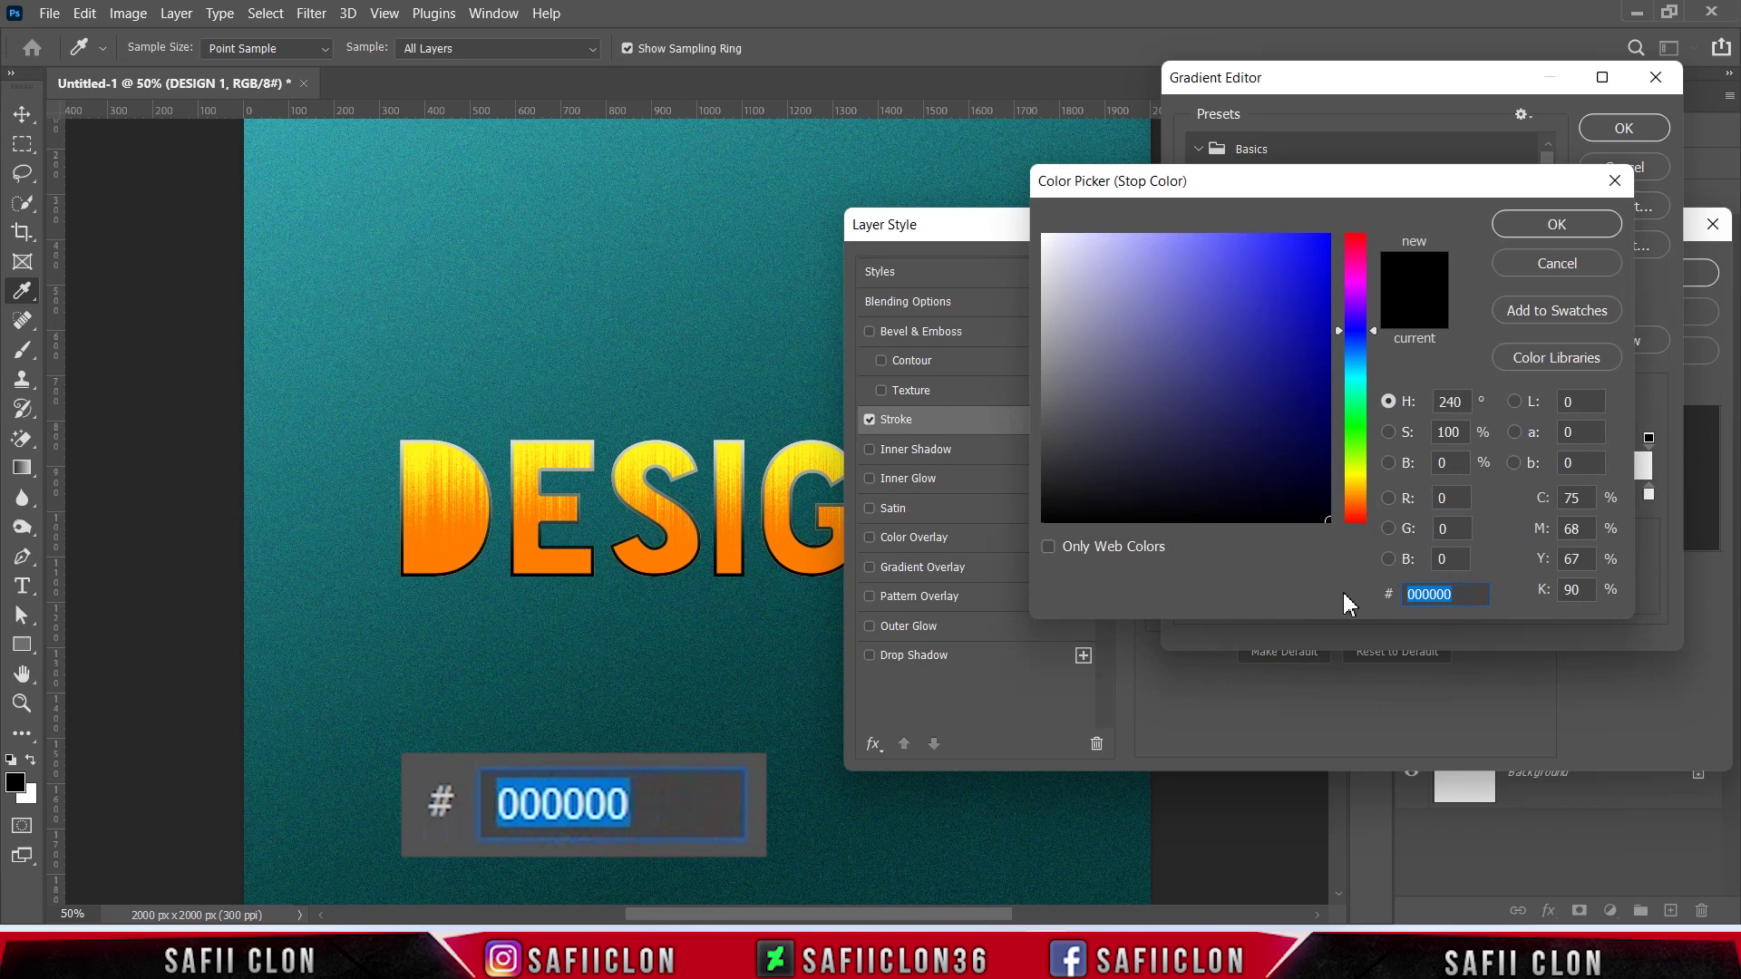
pyautogui.write('8443')
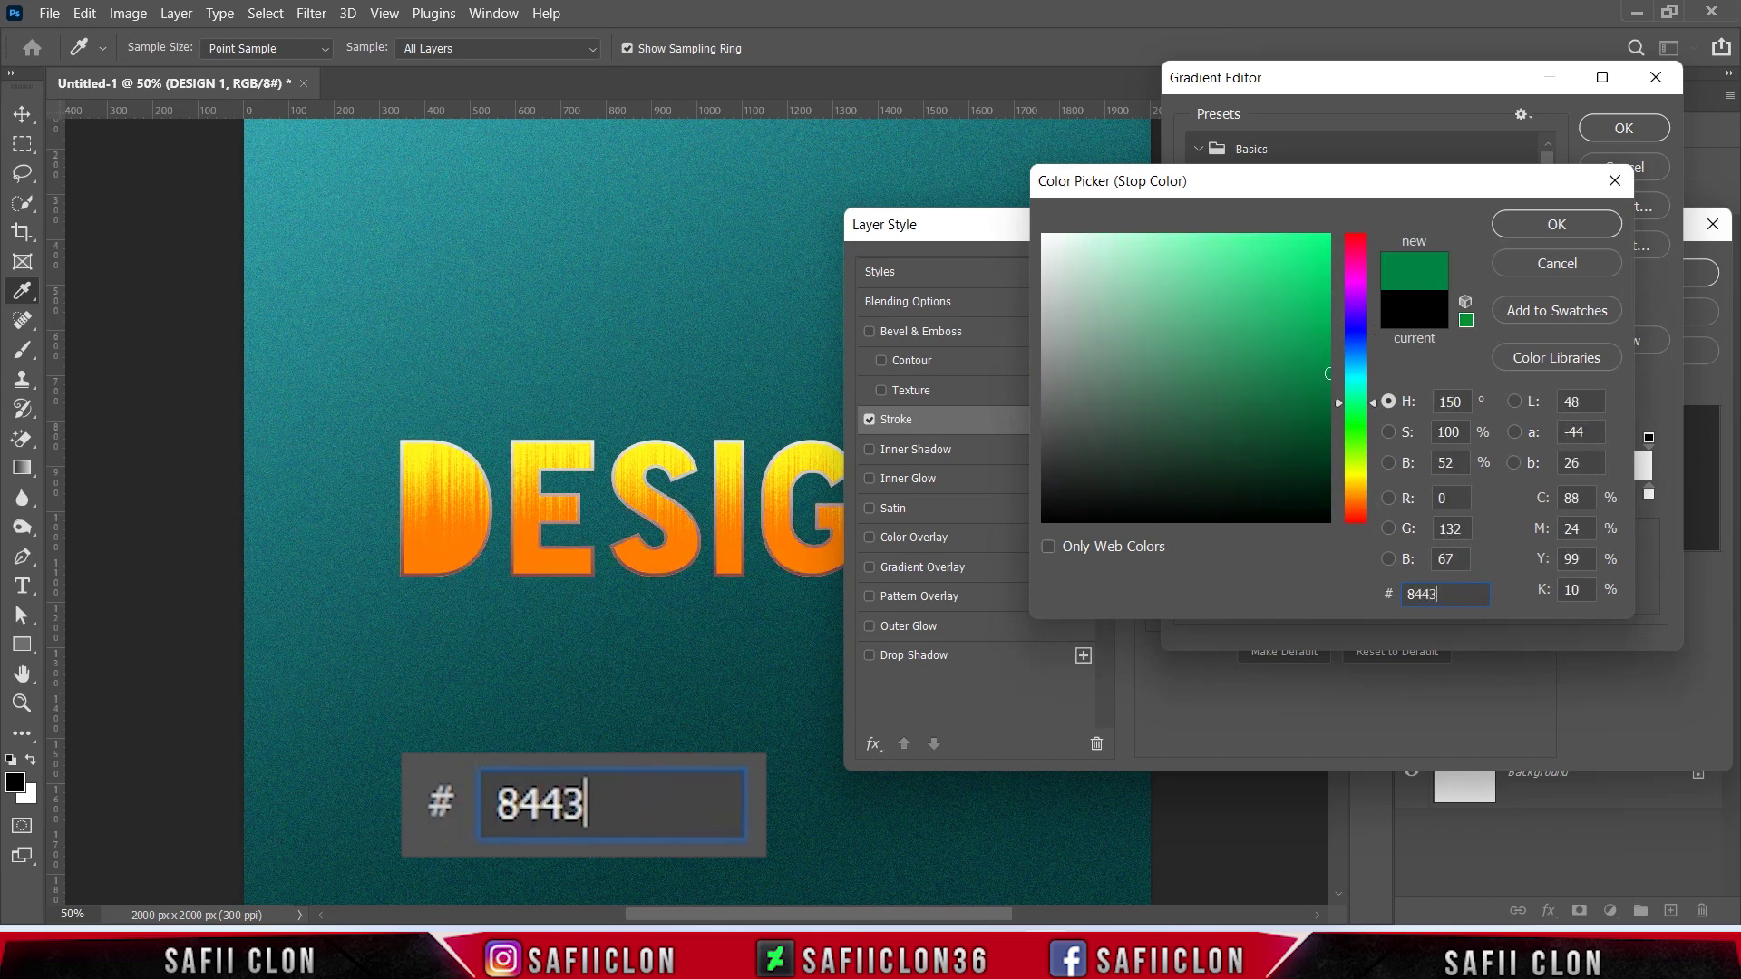
pyautogui.write('04')
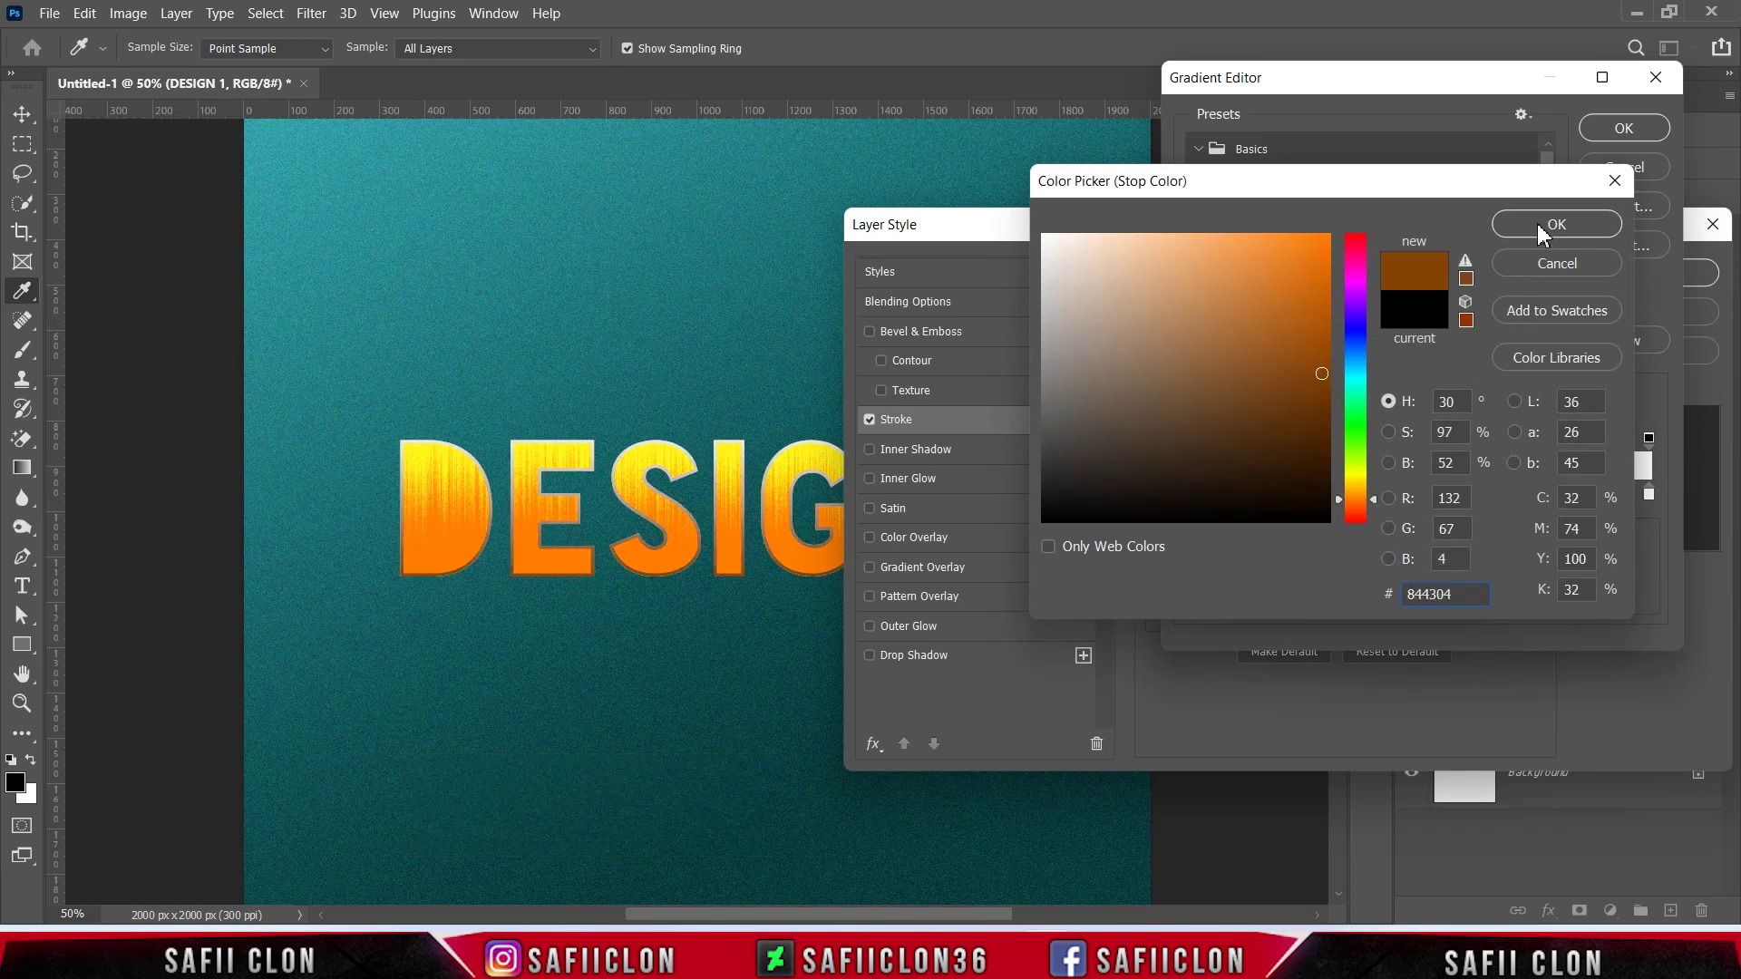
pyautogui.click(1542, 234)
# Add an ff7d00 orange stop at 44%, make the end stop yellow ffff1c, and confirm
pyautogui.click(1390, 497)
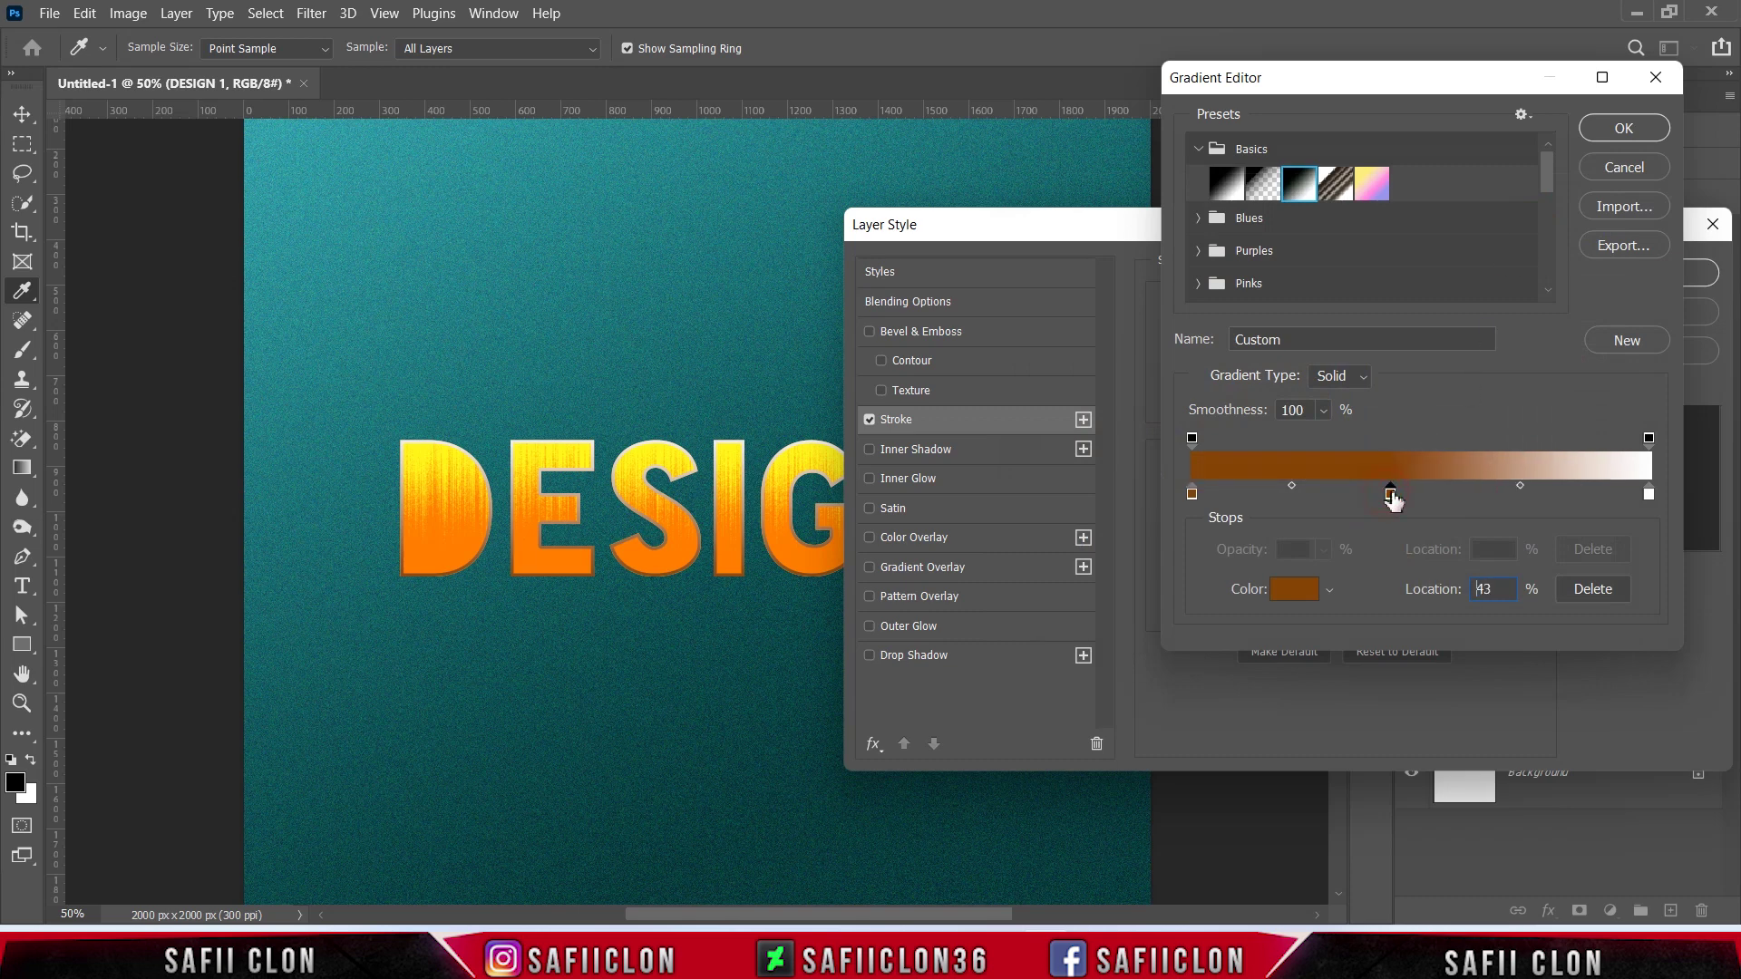
pyautogui.click(1293, 591)
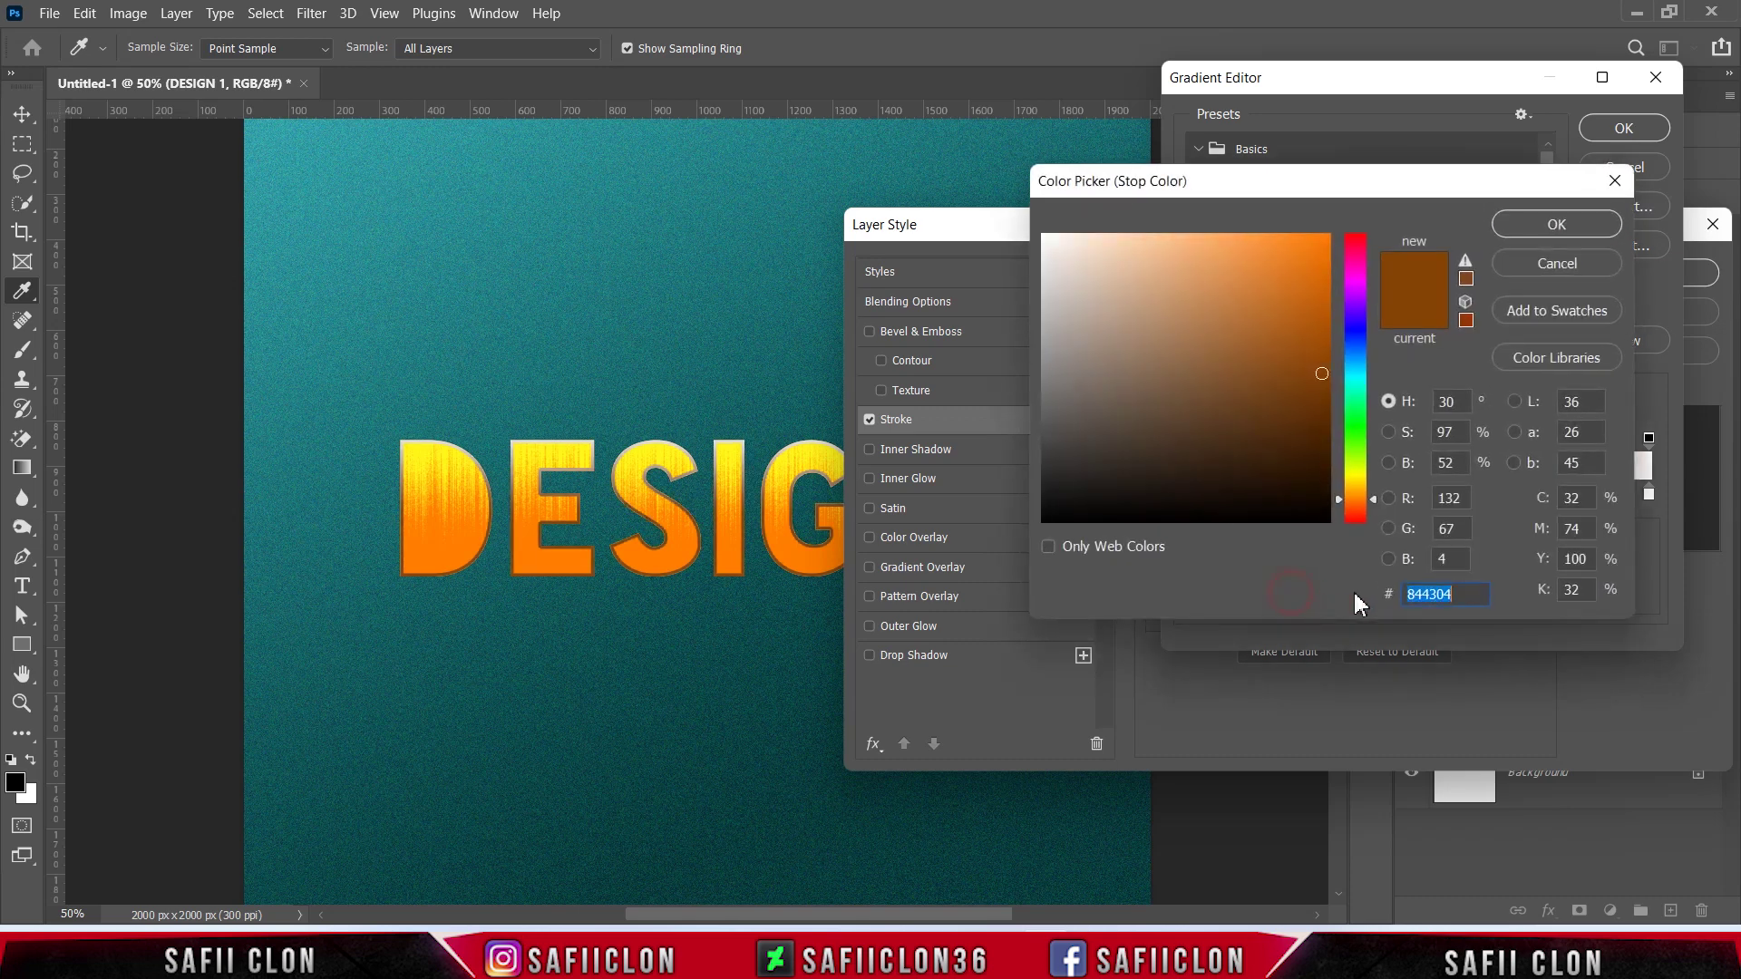
pyautogui.write('f')
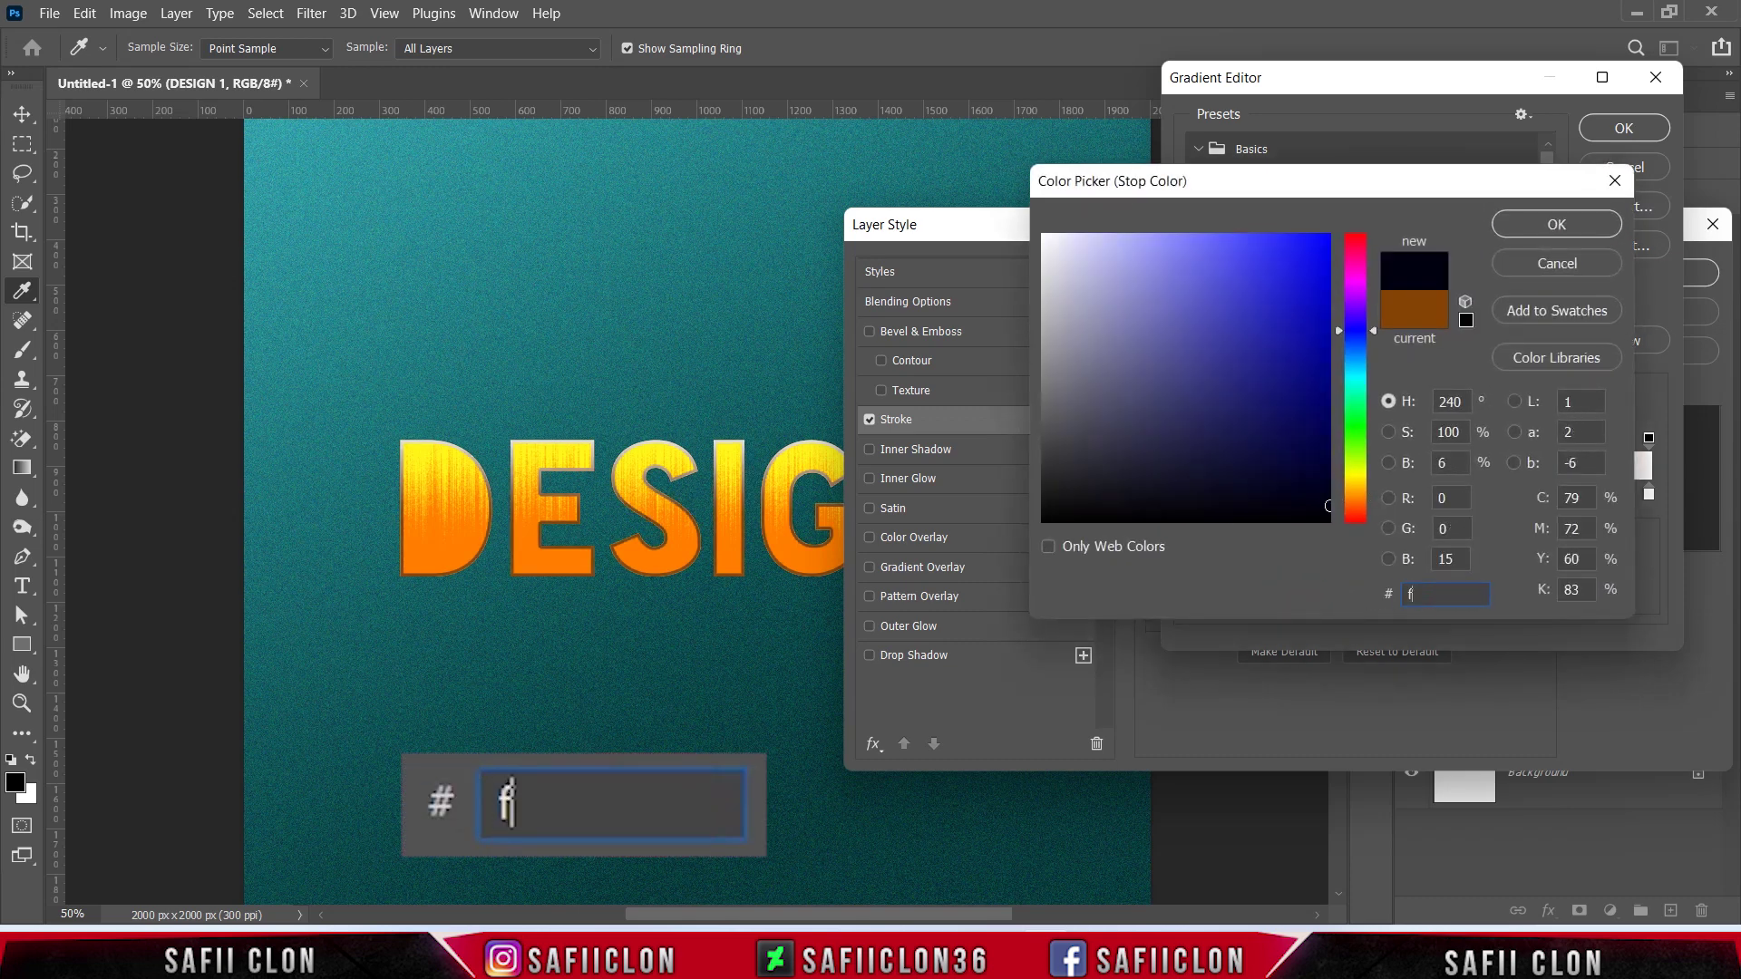
pyautogui.write('f7d')
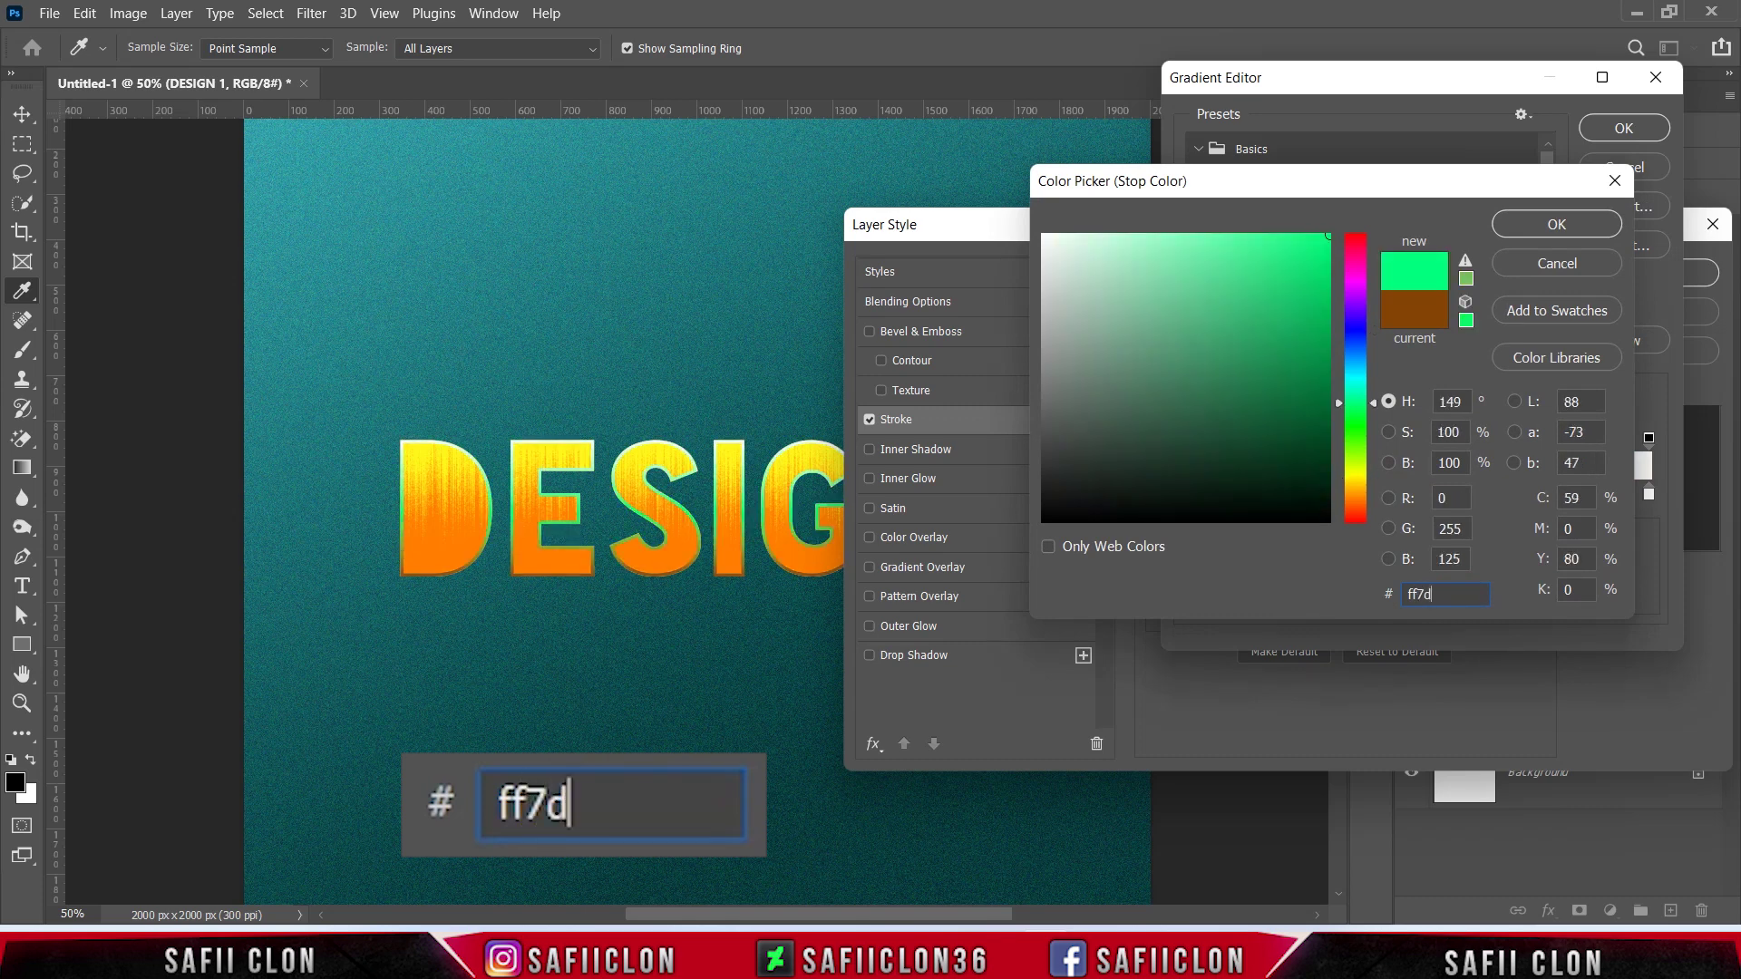
pyautogui.write('00')
pyautogui.click(1556, 225)
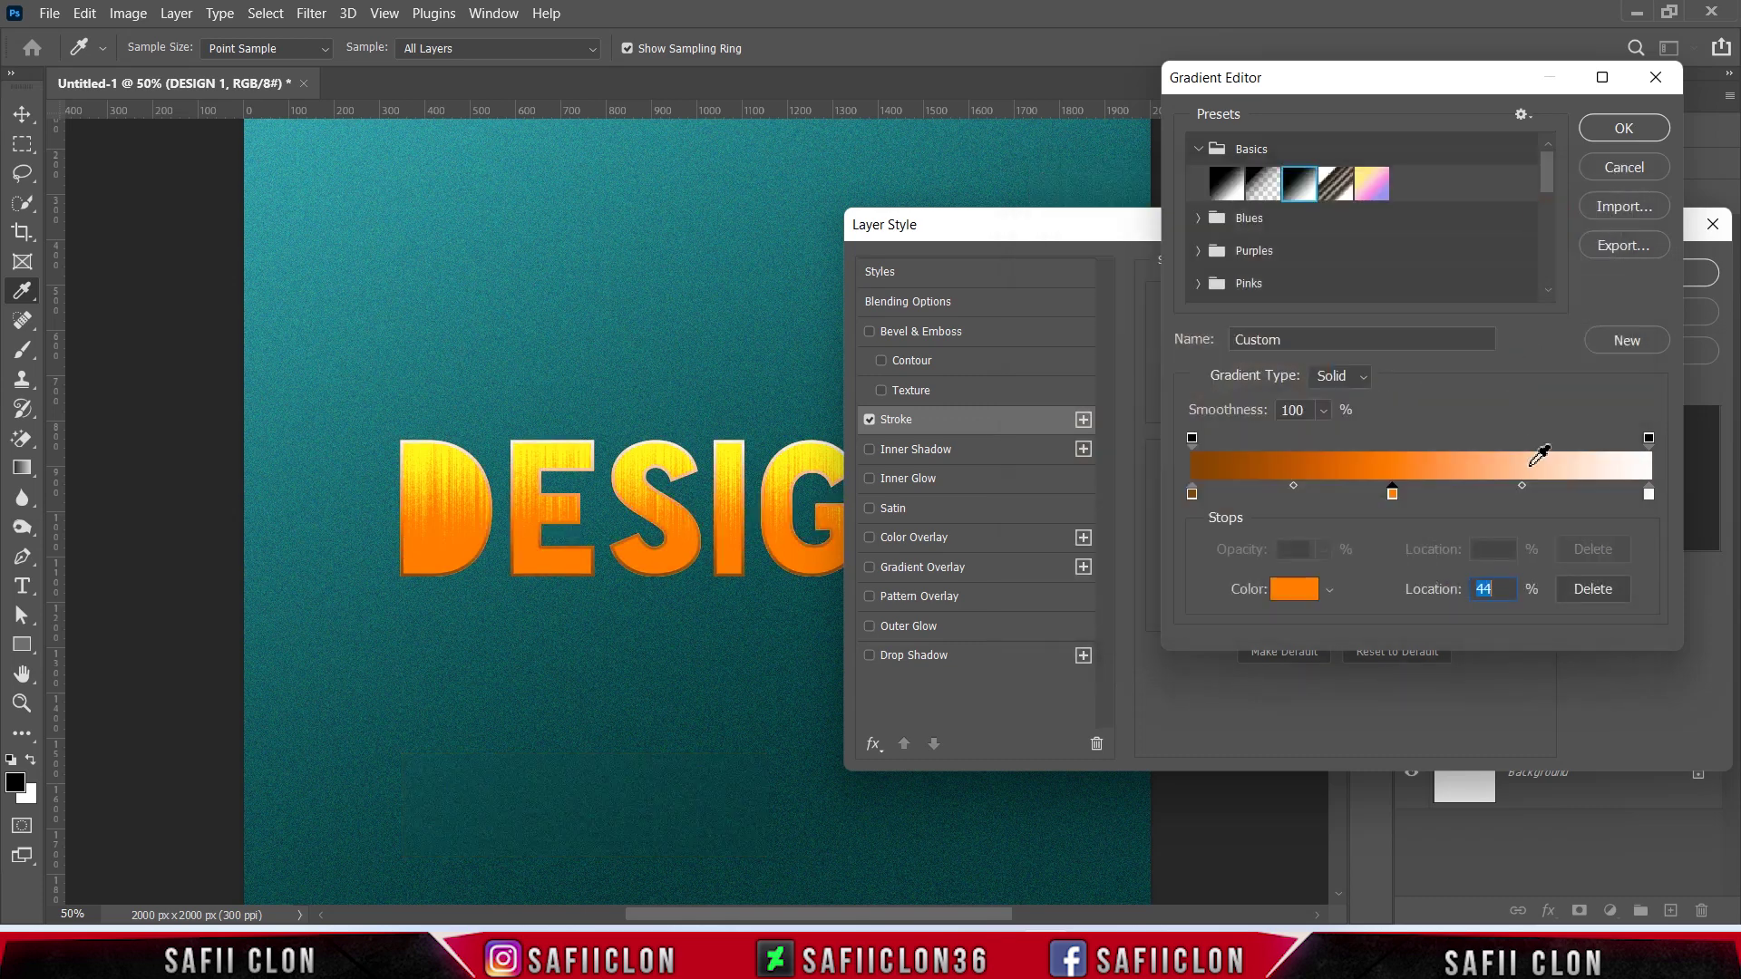
pyautogui.click(1649, 493)
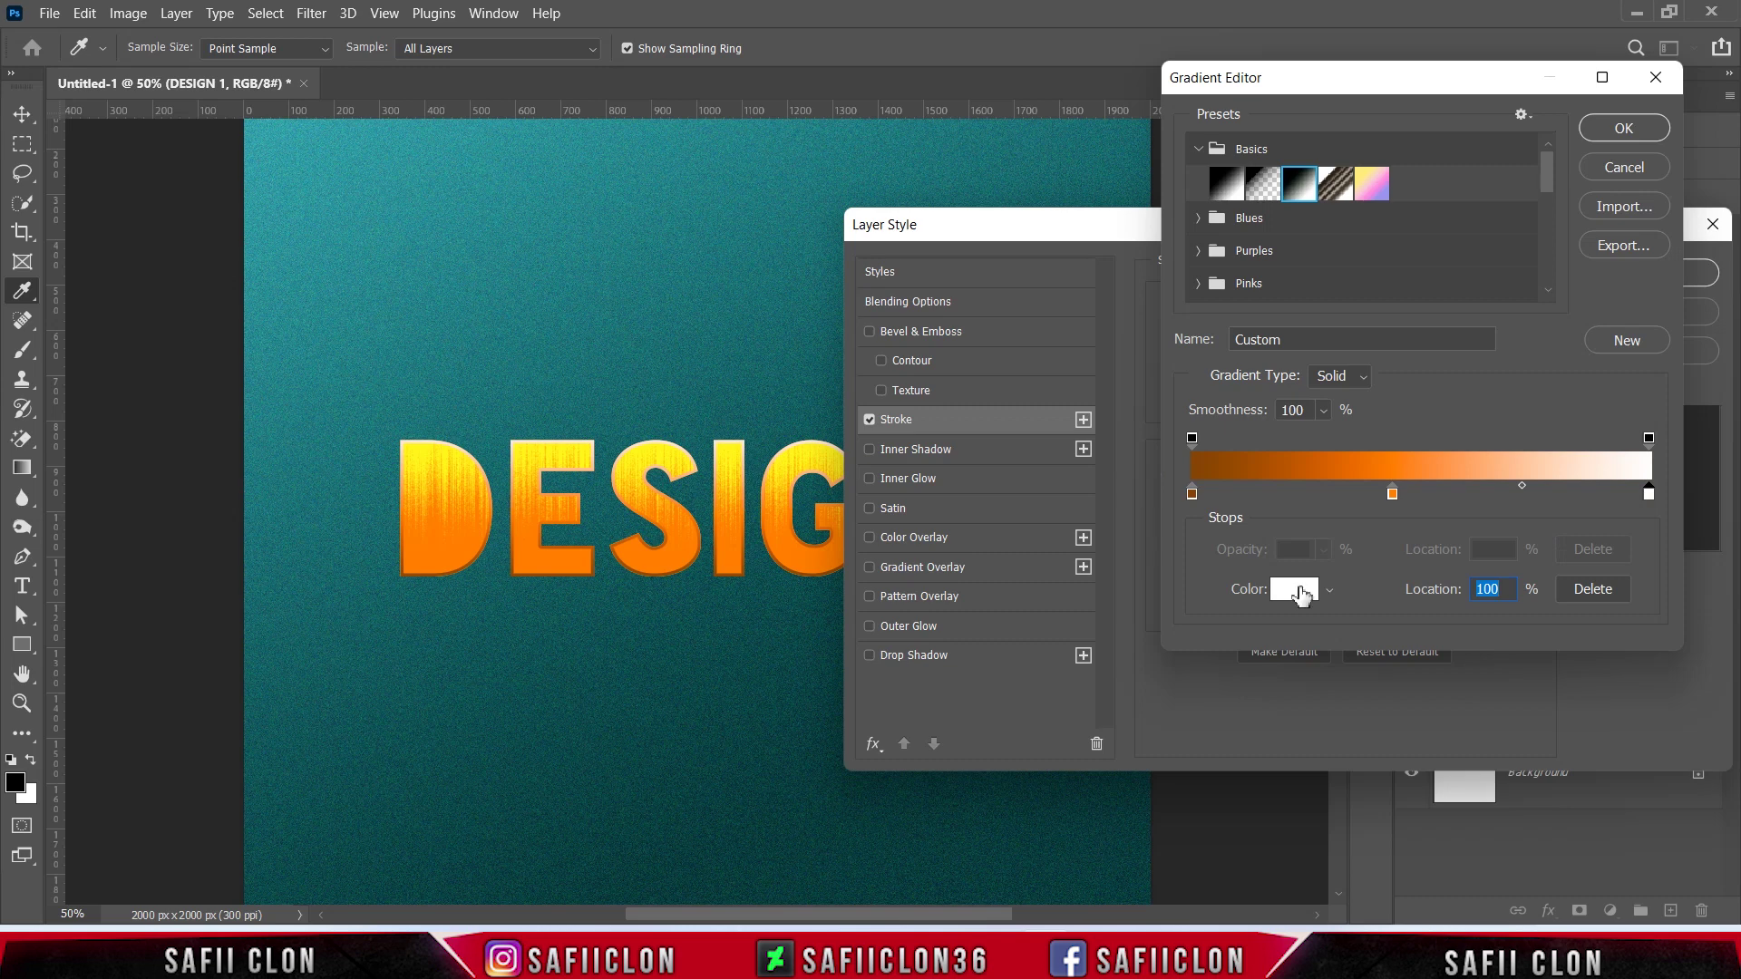
pyautogui.click(1294, 588)
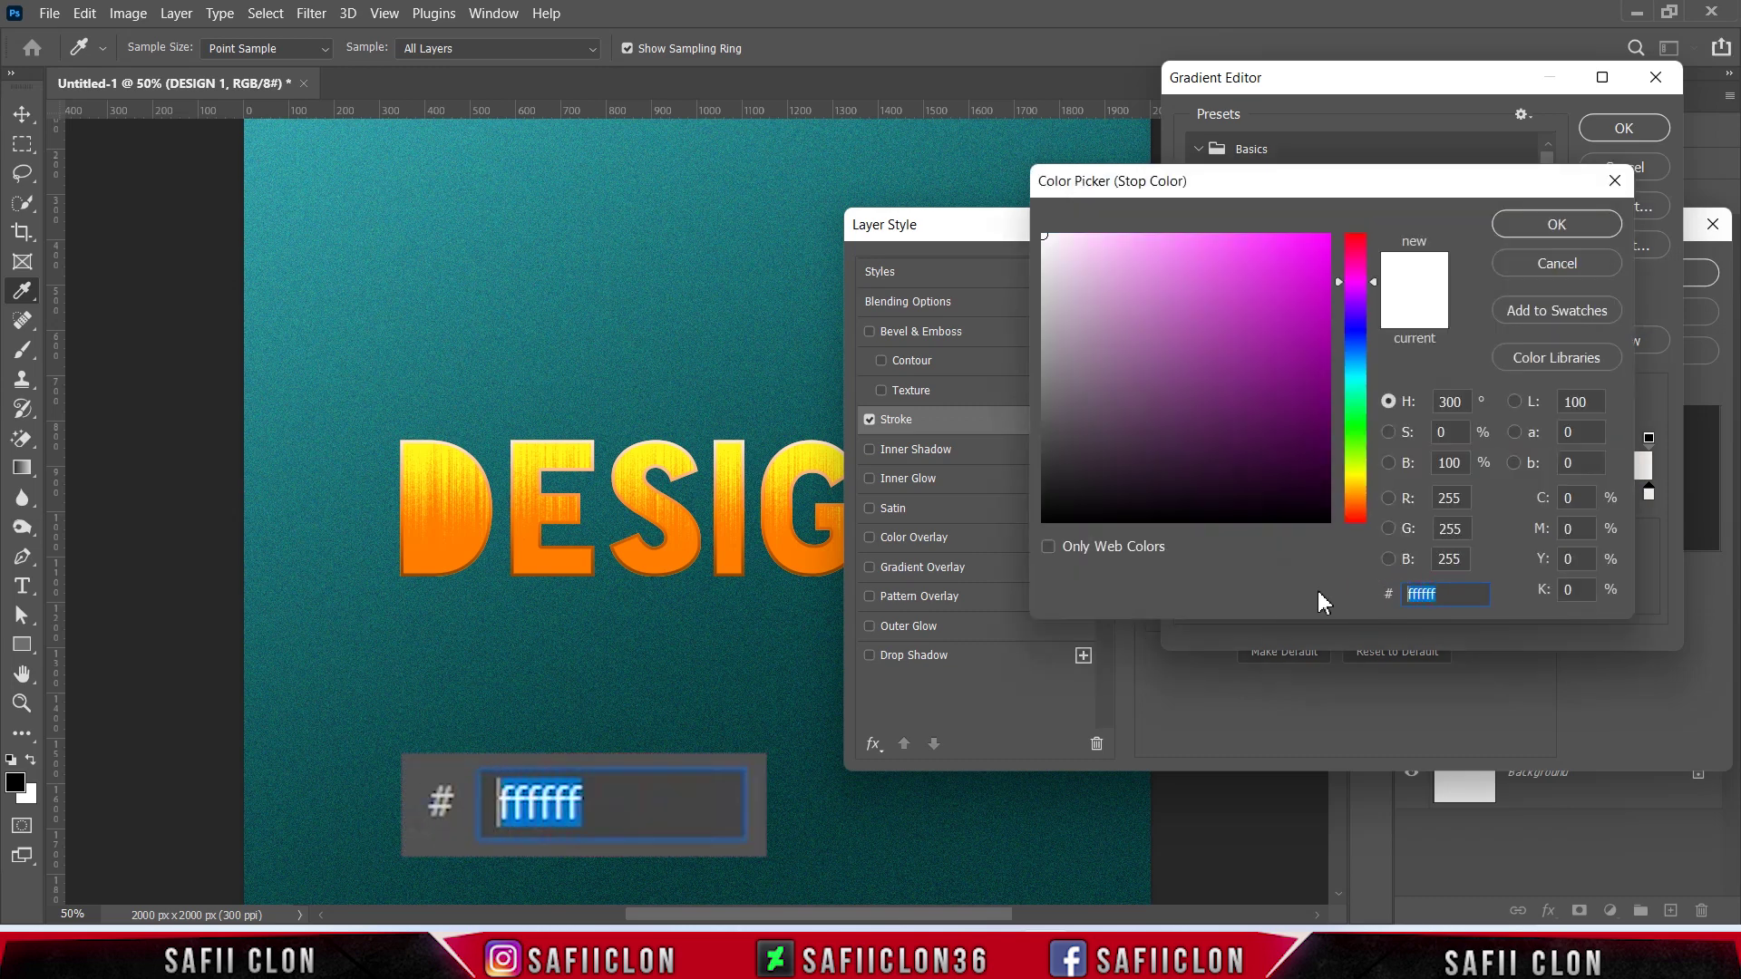
pyautogui.write('ffff')
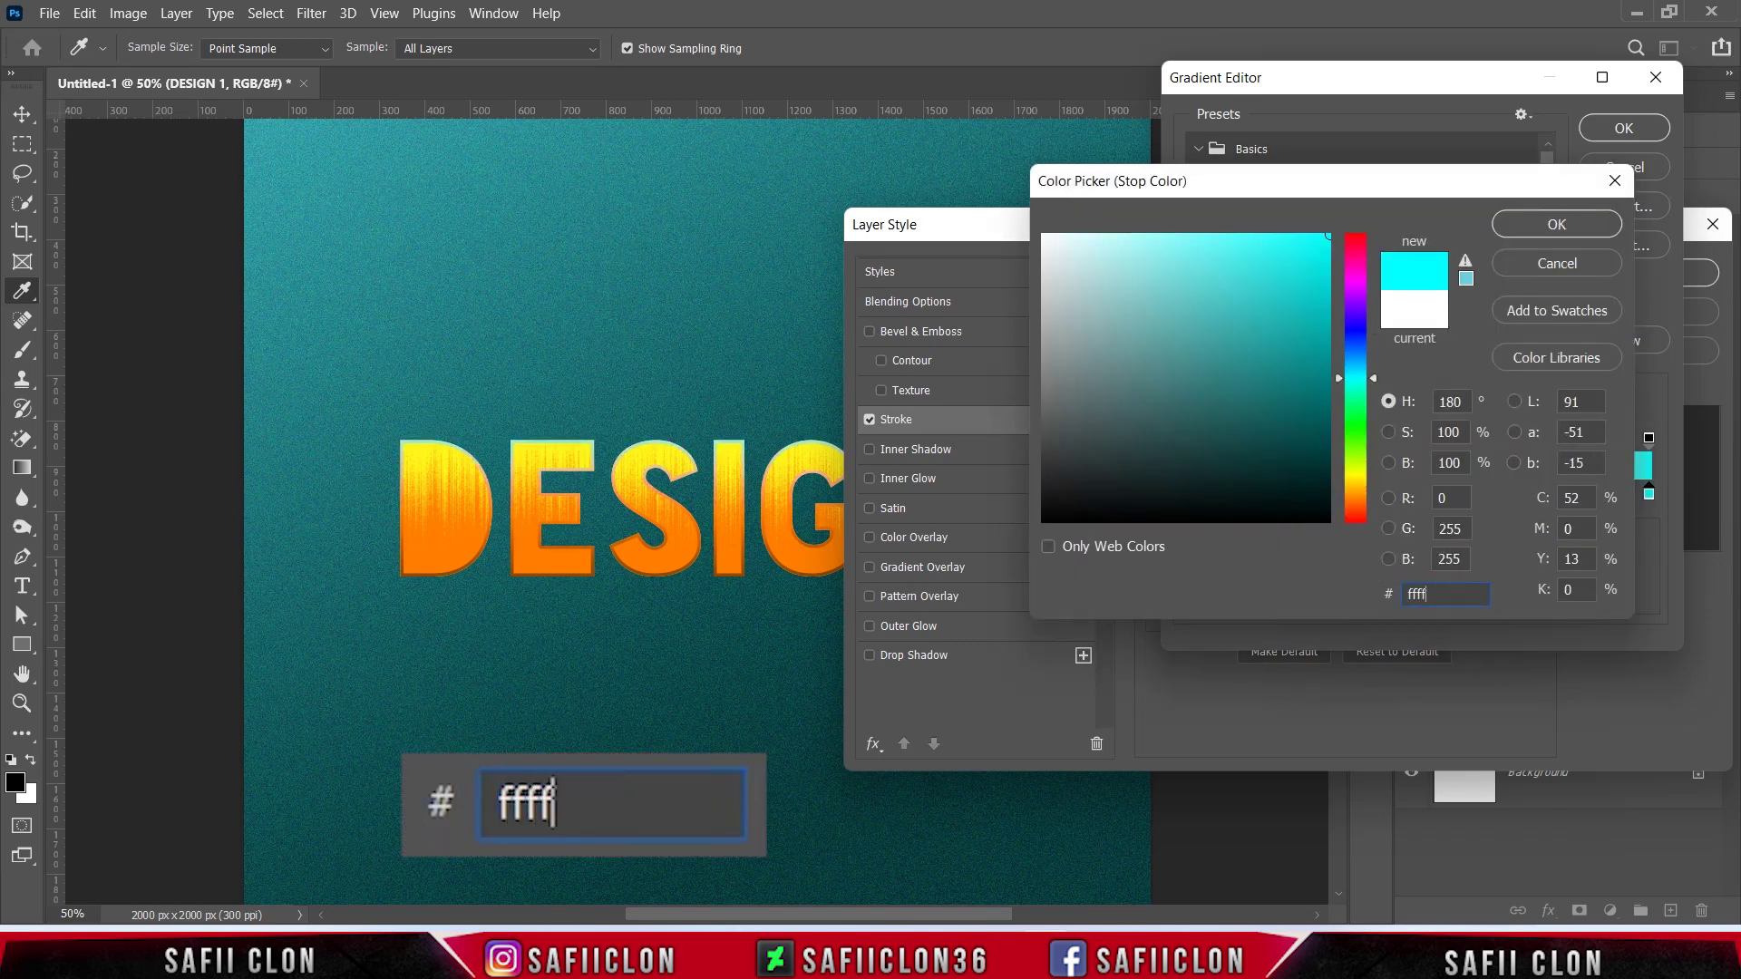
pyautogui.write('1c')
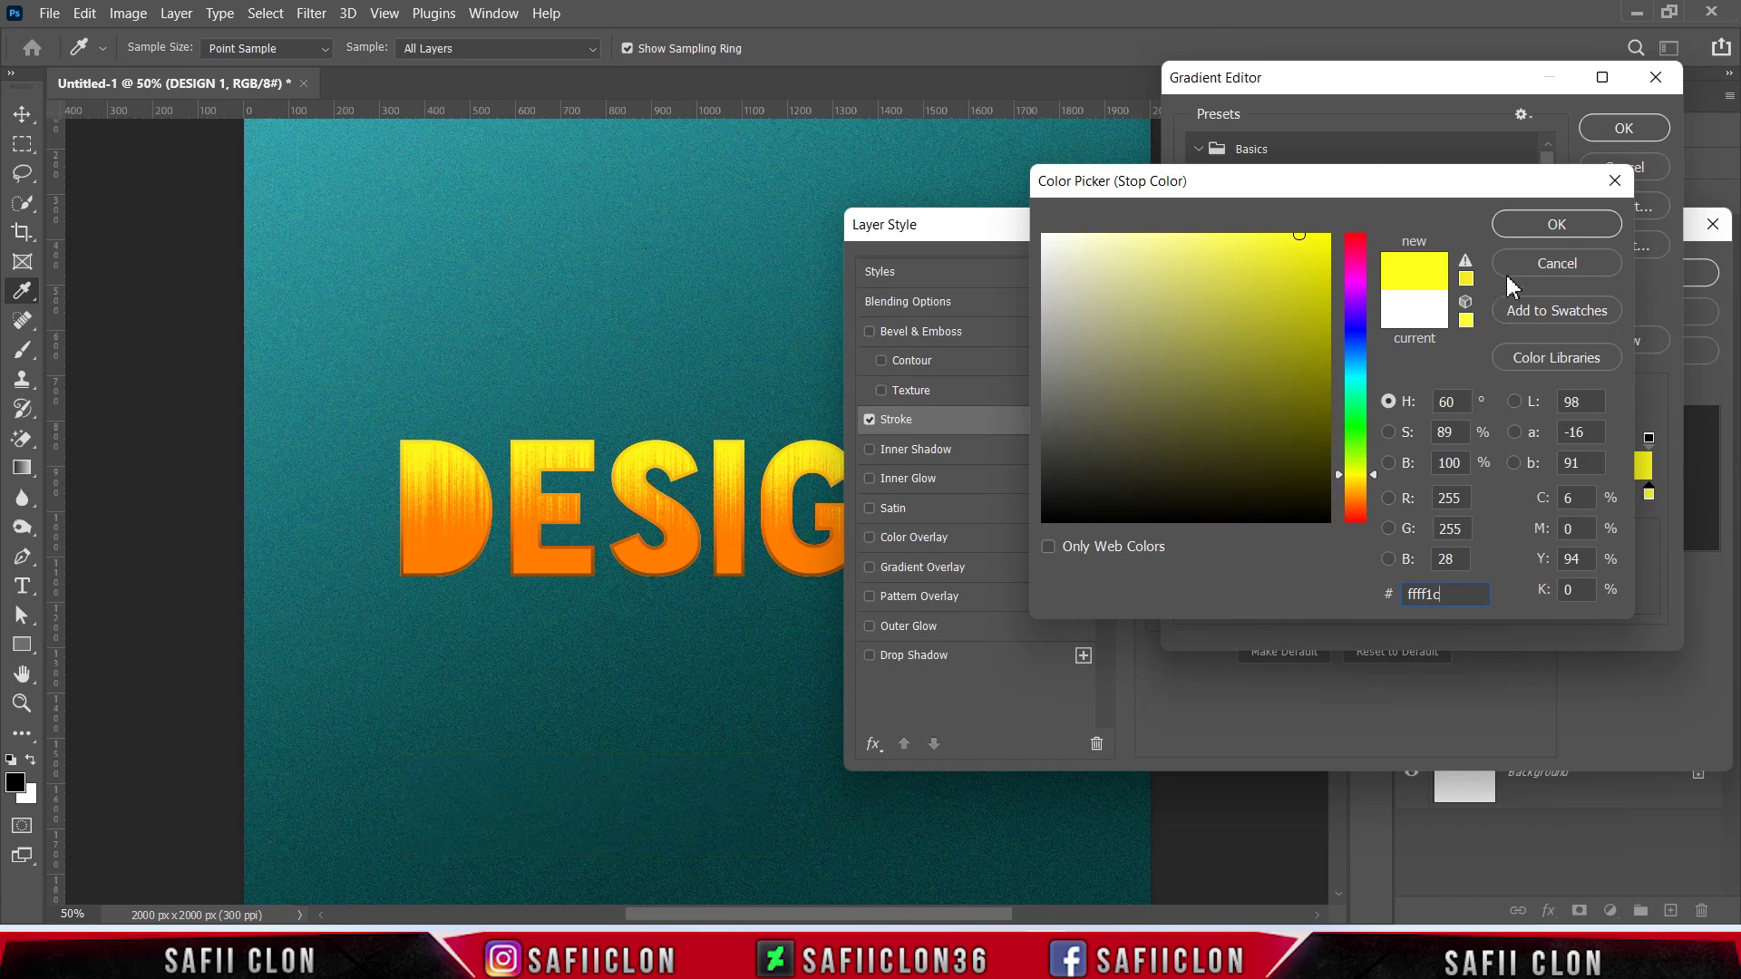
pyautogui.click(1542, 227)
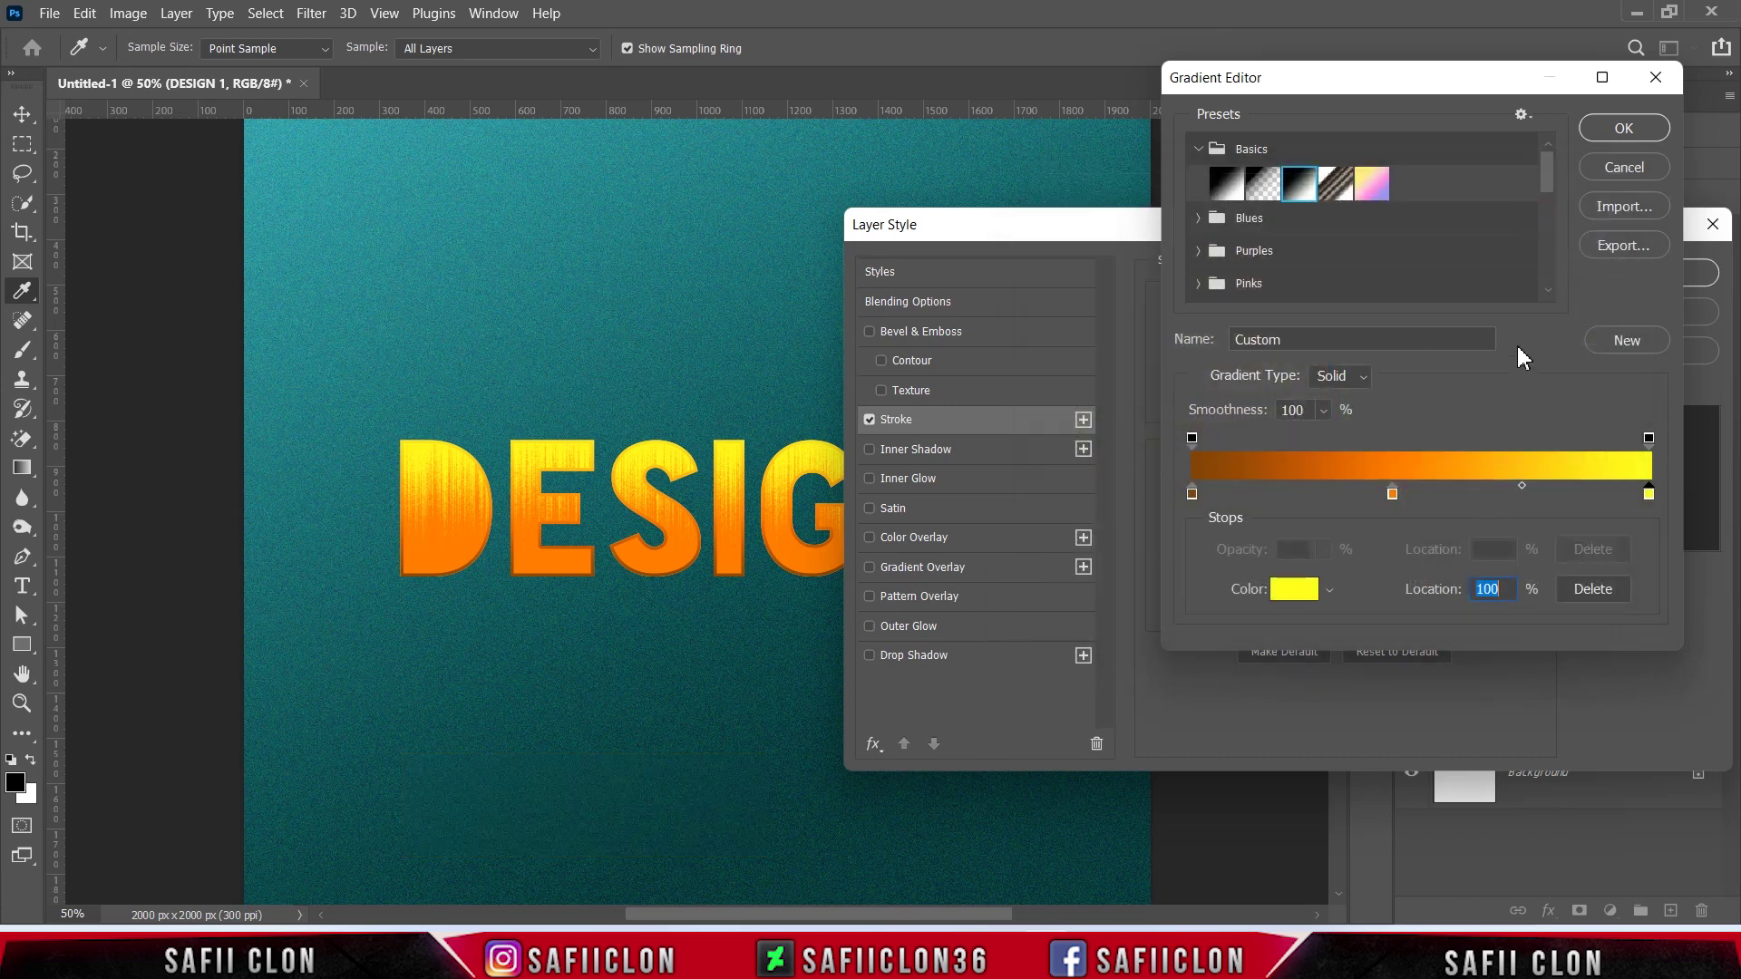
pyautogui.click(1614, 132)
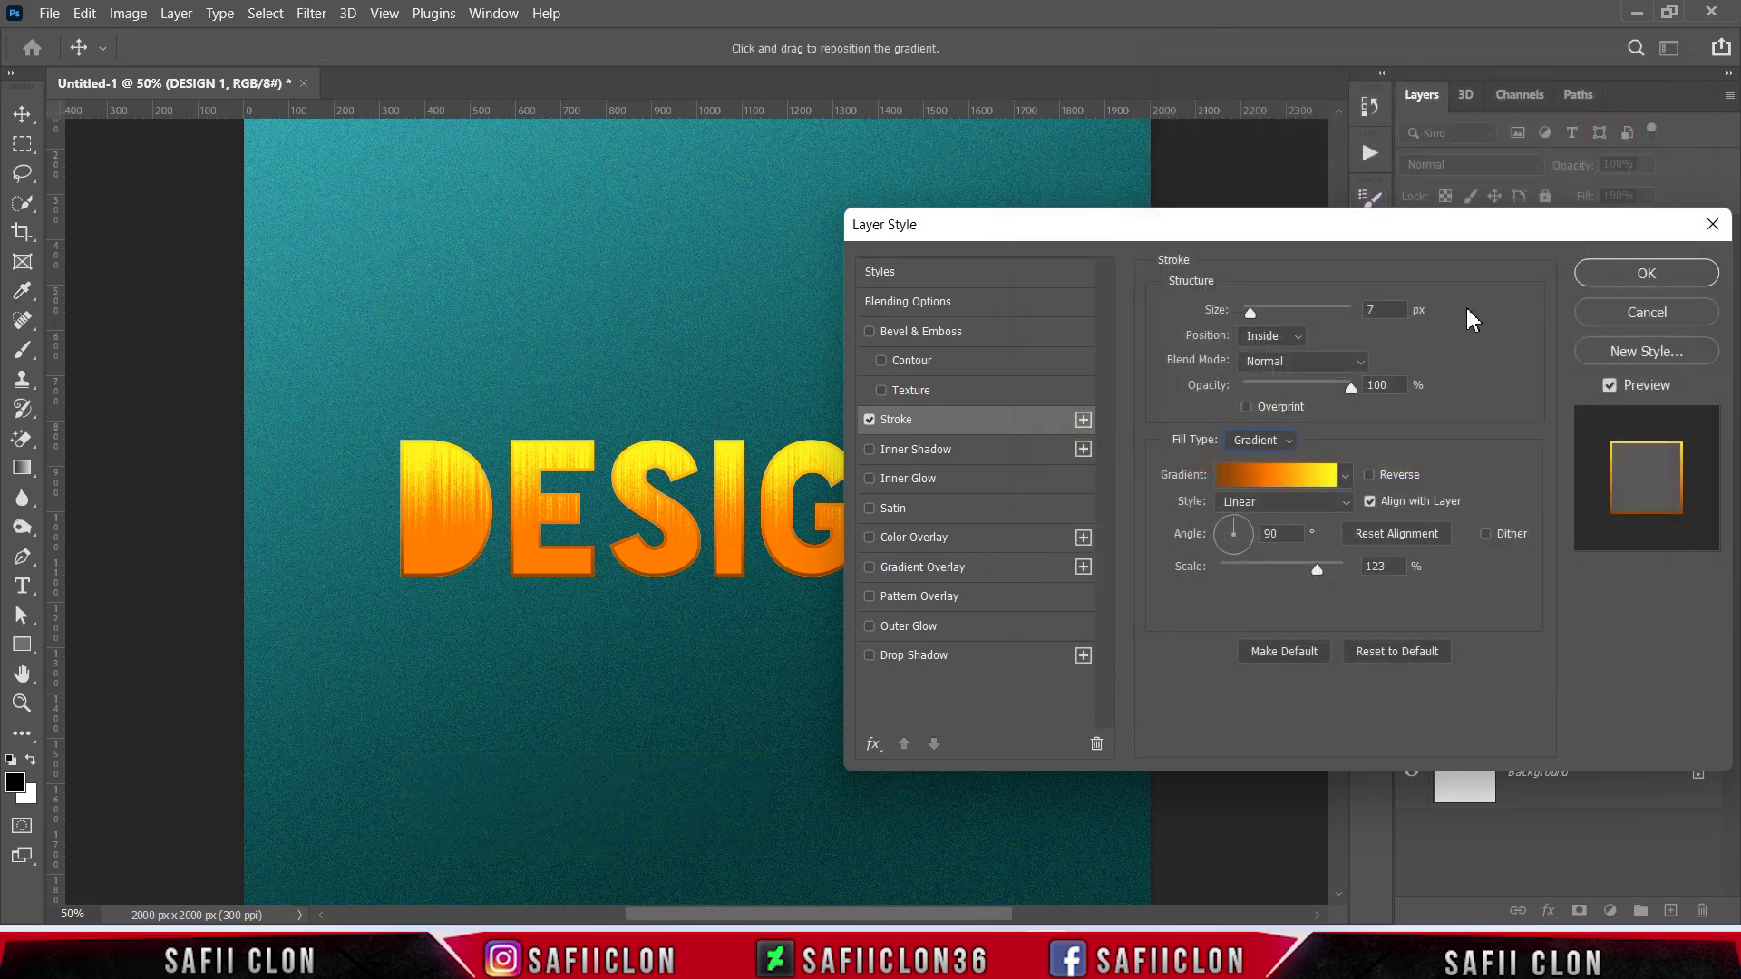
# Keep the Linear gradient style and reduce the stroke gradient scale to 94%
pyautogui.click(1306, 504)
pyautogui.click(1257, 524)
pyautogui.doubleClick(1286, 535)
pyautogui.moveTo(1319, 570); pyautogui.dragTo(1292, 572)
pyautogui.click(1291, 570)
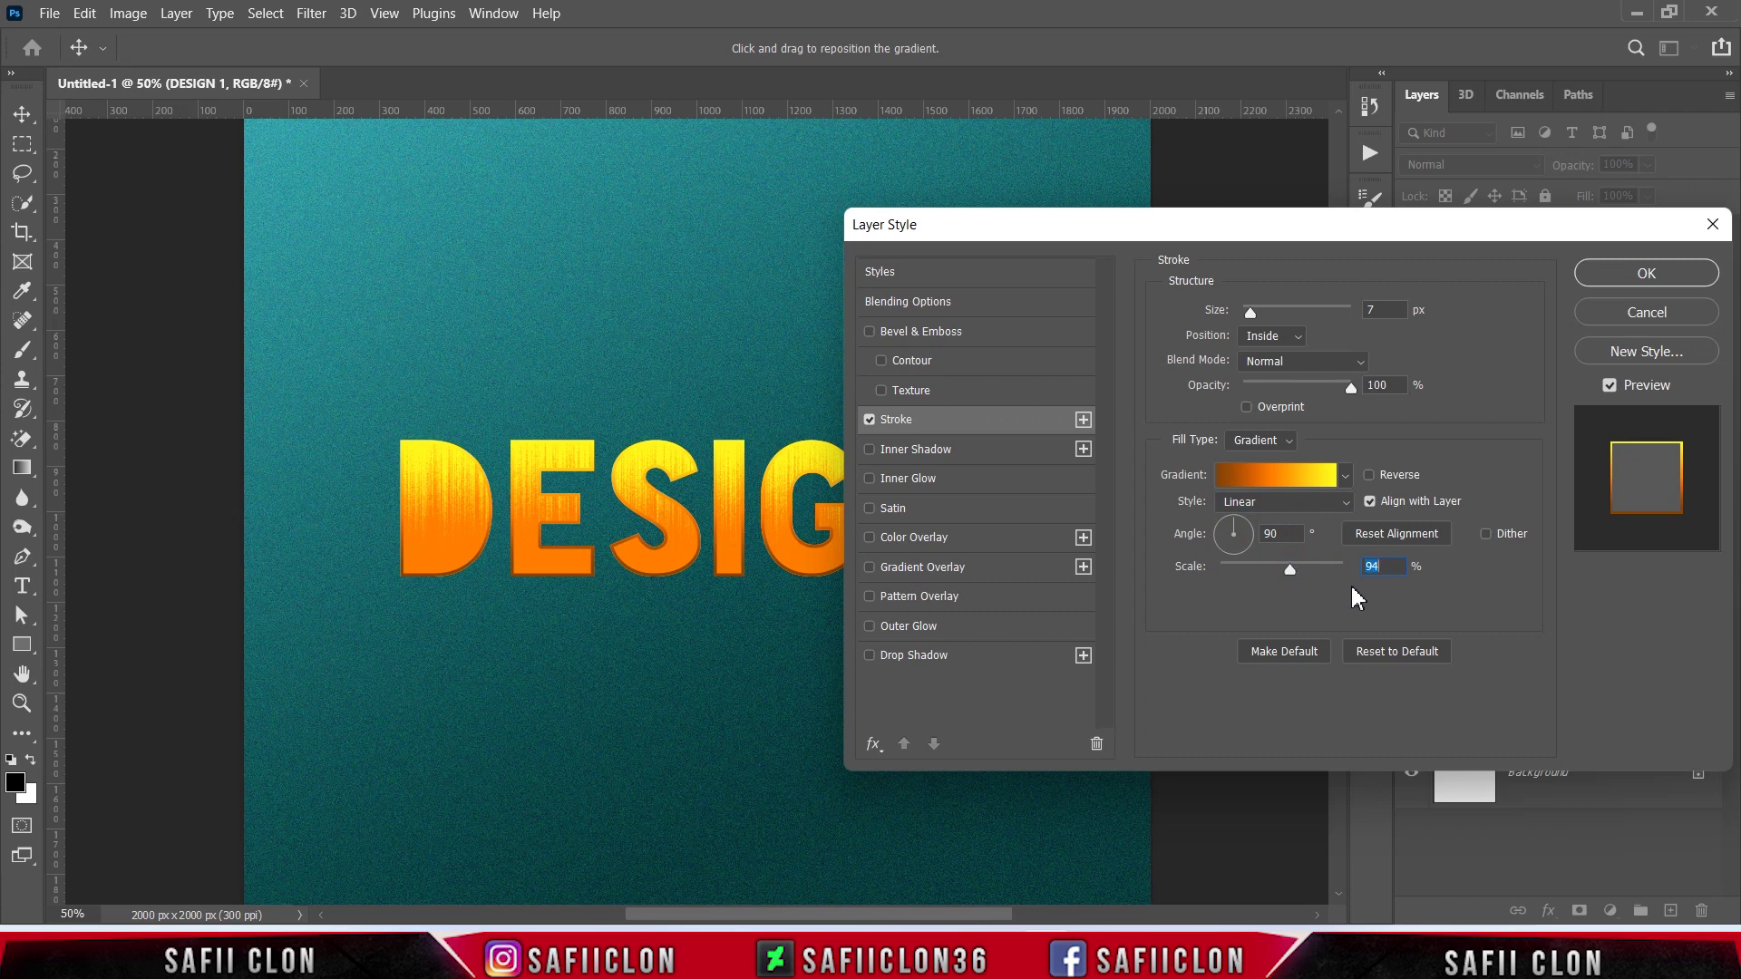
# Enable a Normal-mode Inner Shadow on the text with colour ff6305
pyautogui.click(957, 452)
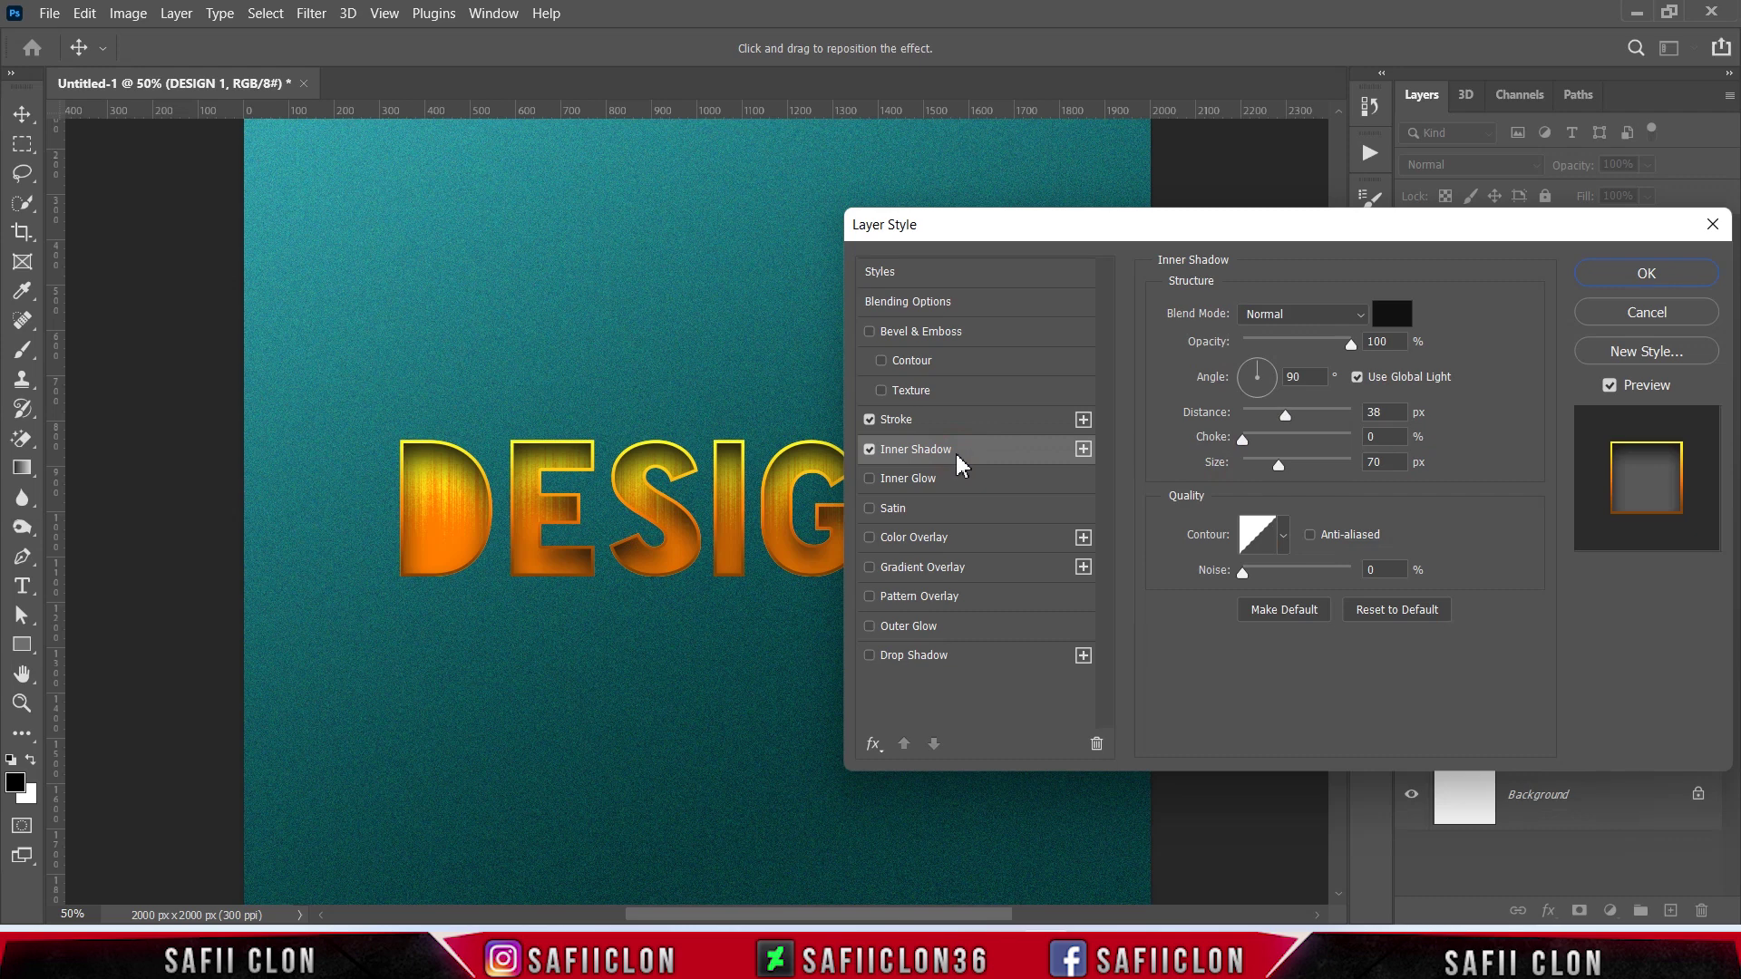
pyautogui.click(1315, 317)
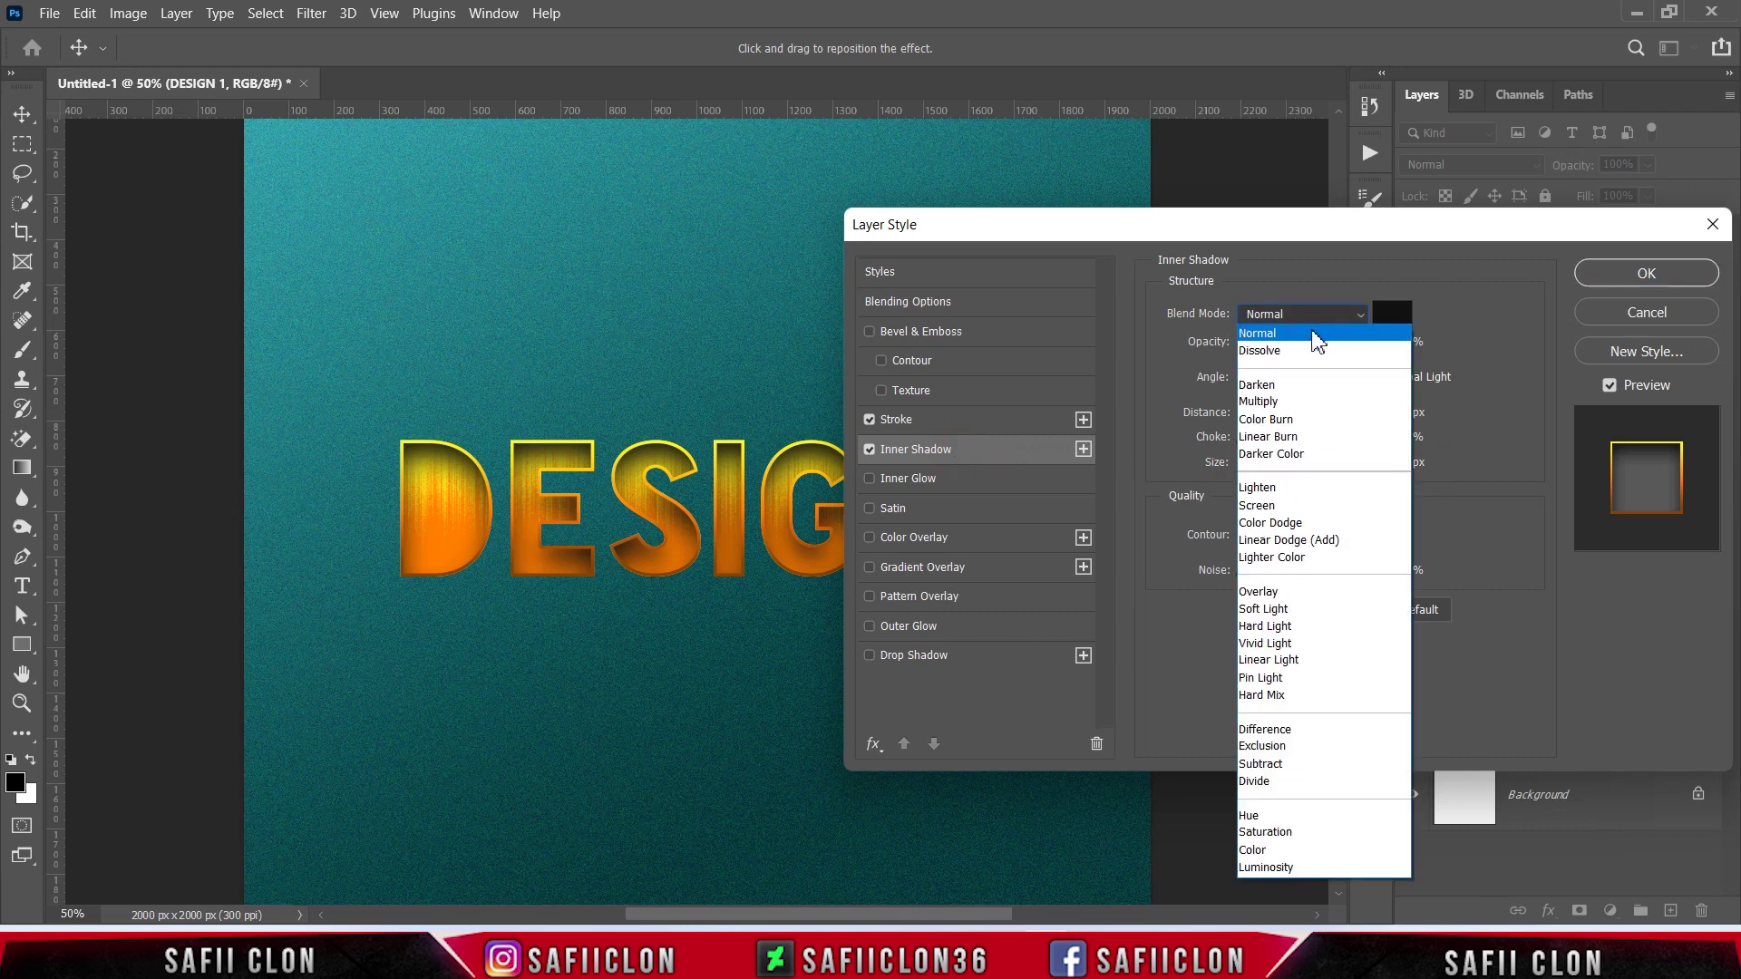
pyautogui.click(1317, 336)
pyautogui.click(1393, 313)
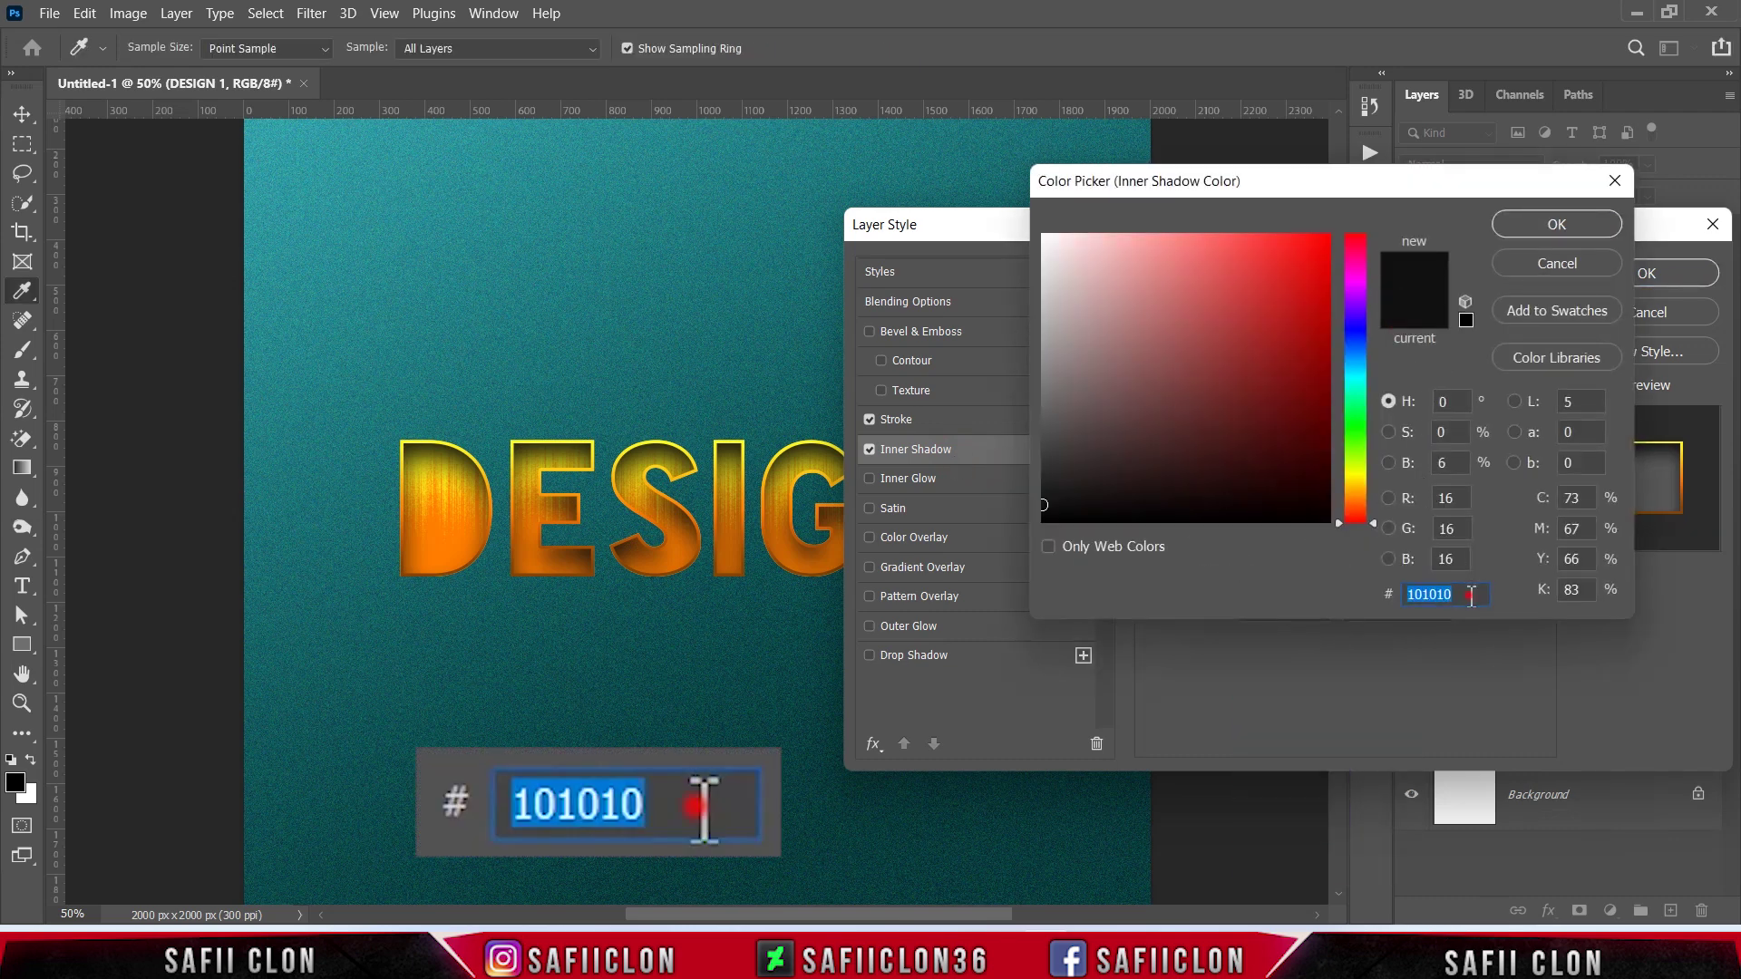
pyautogui.write('ff')
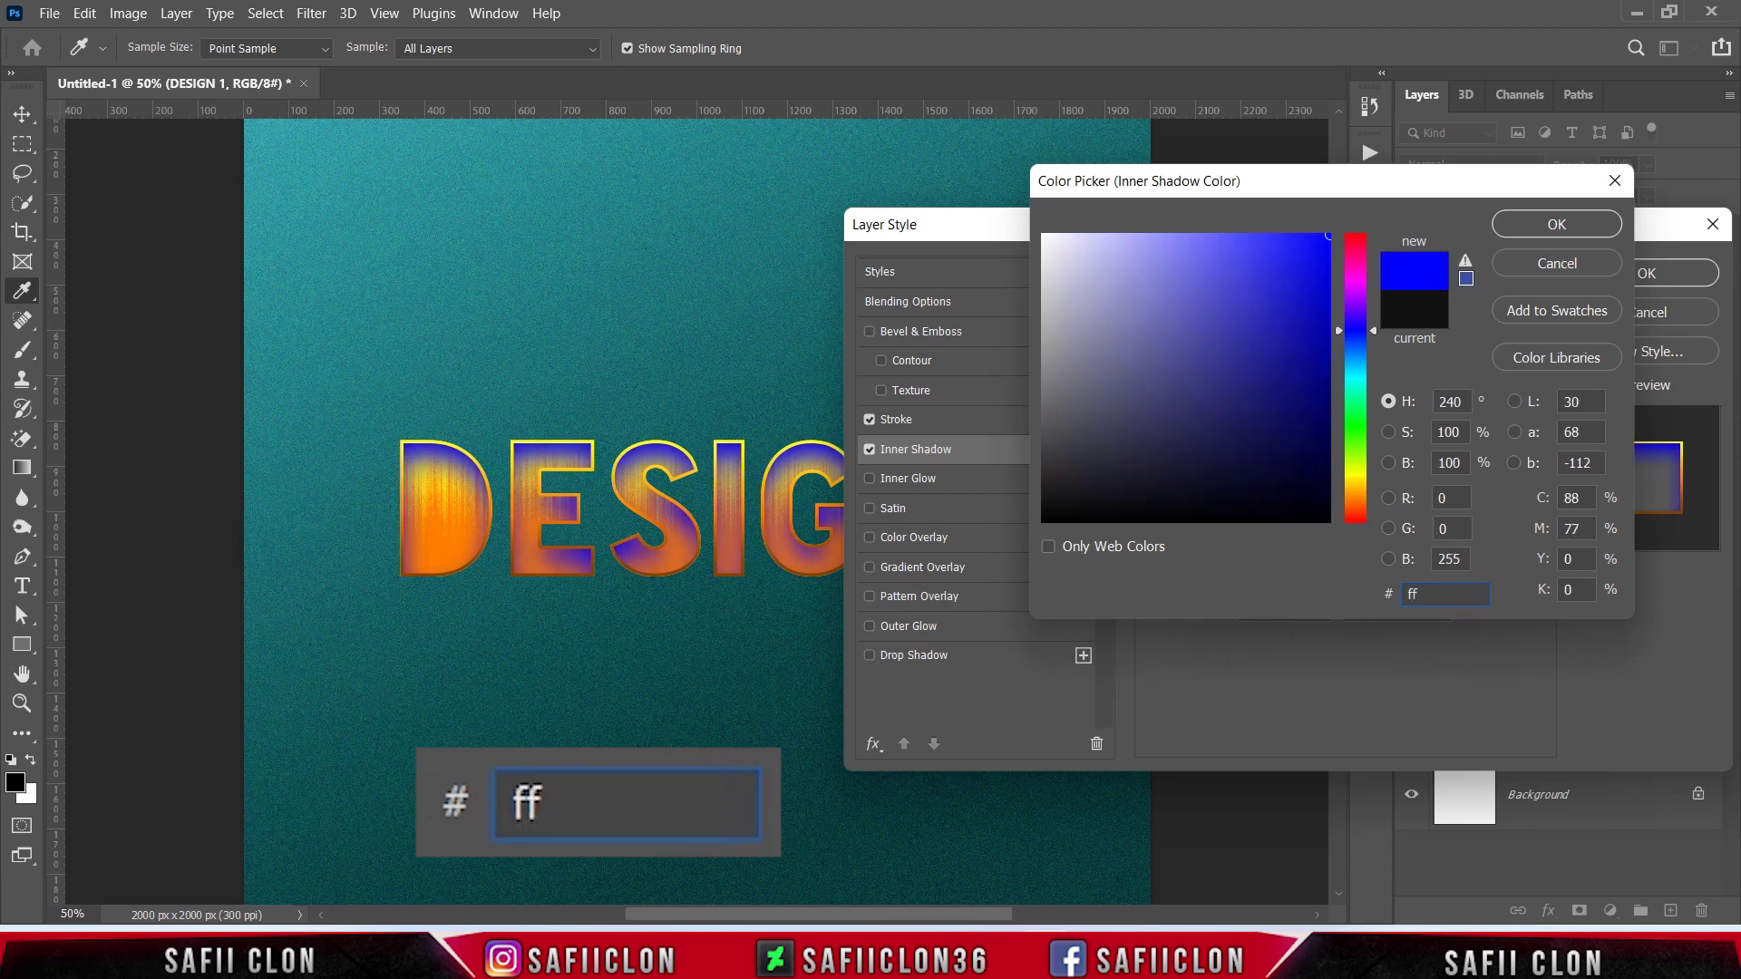
pyautogui.write('6305')
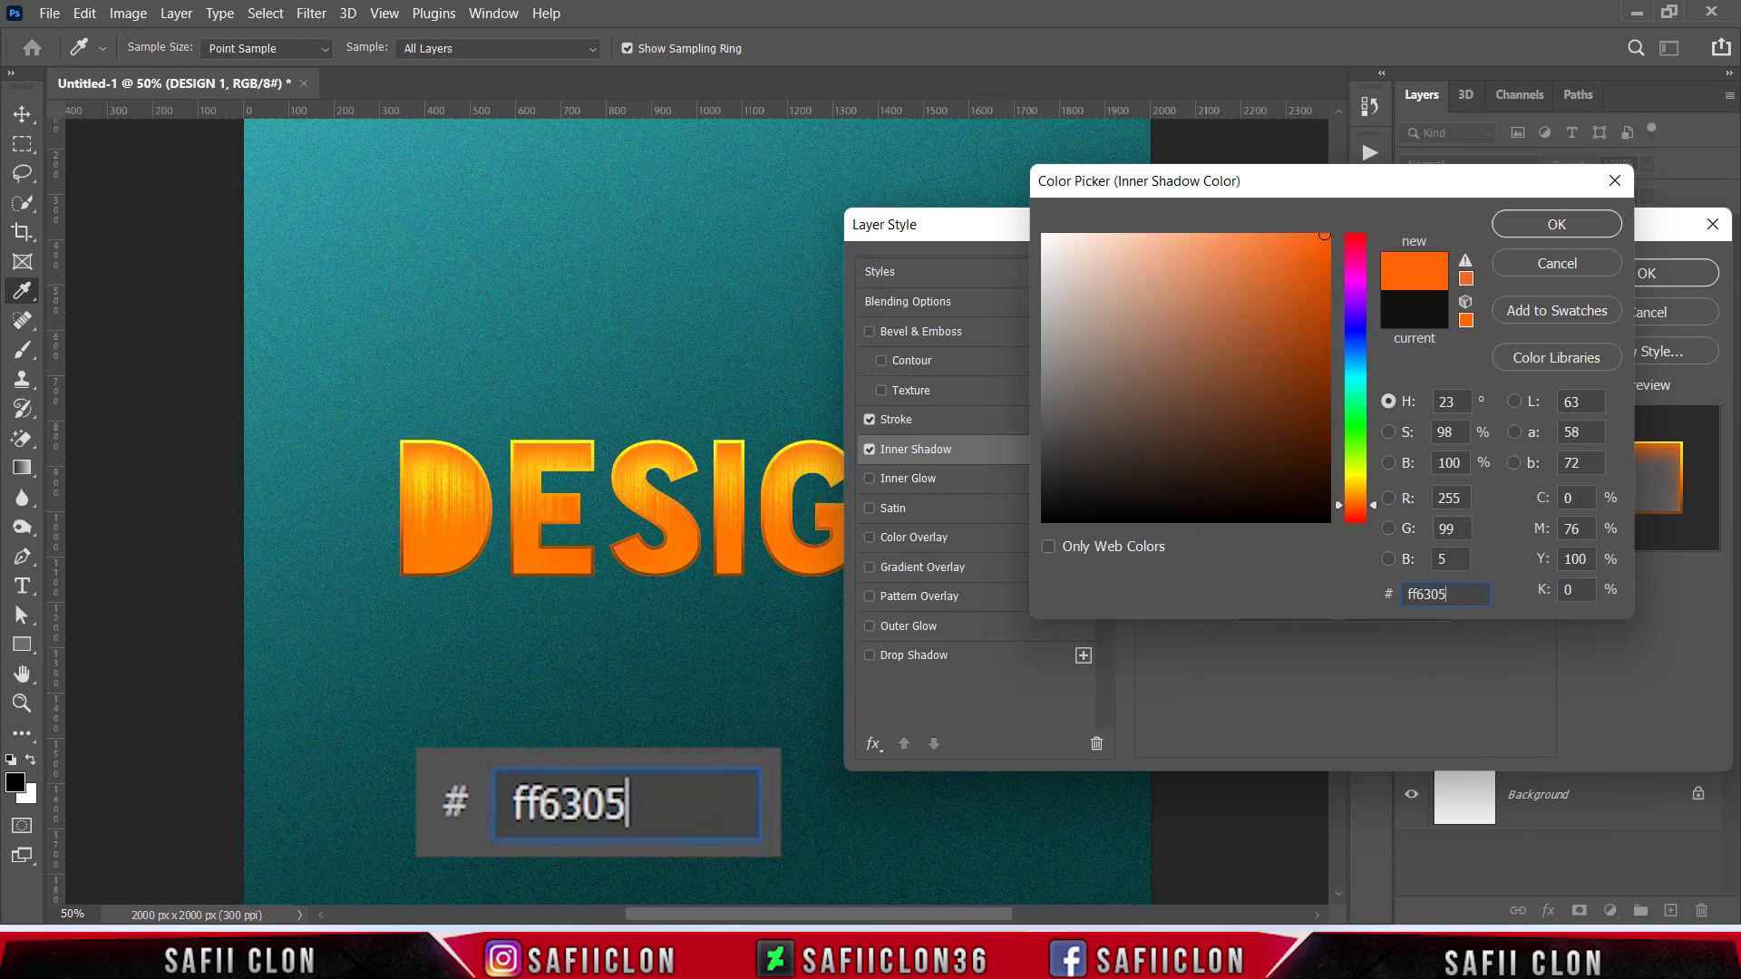
pyautogui.click(1523, 230)
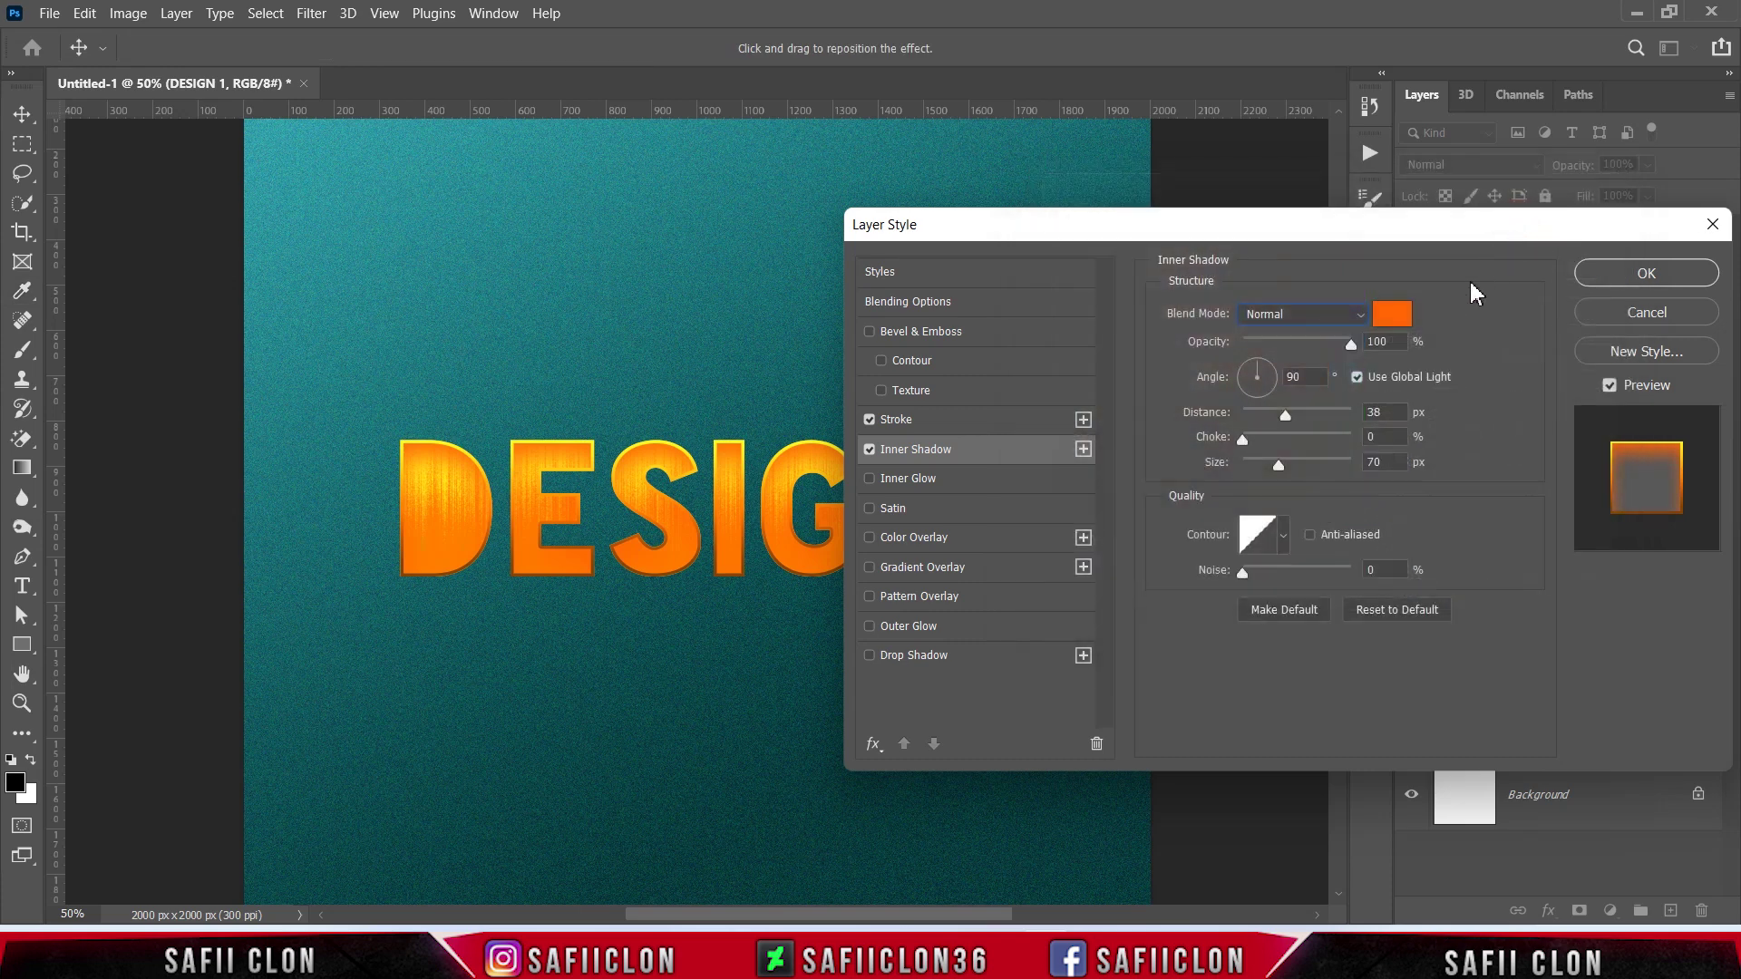
# Set the inner shadow to 53° angle, 24 px distance, 0 choke, 5 px size, and apply it
pyautogui.click(1350, 345)
pyautogui.press('Tab')
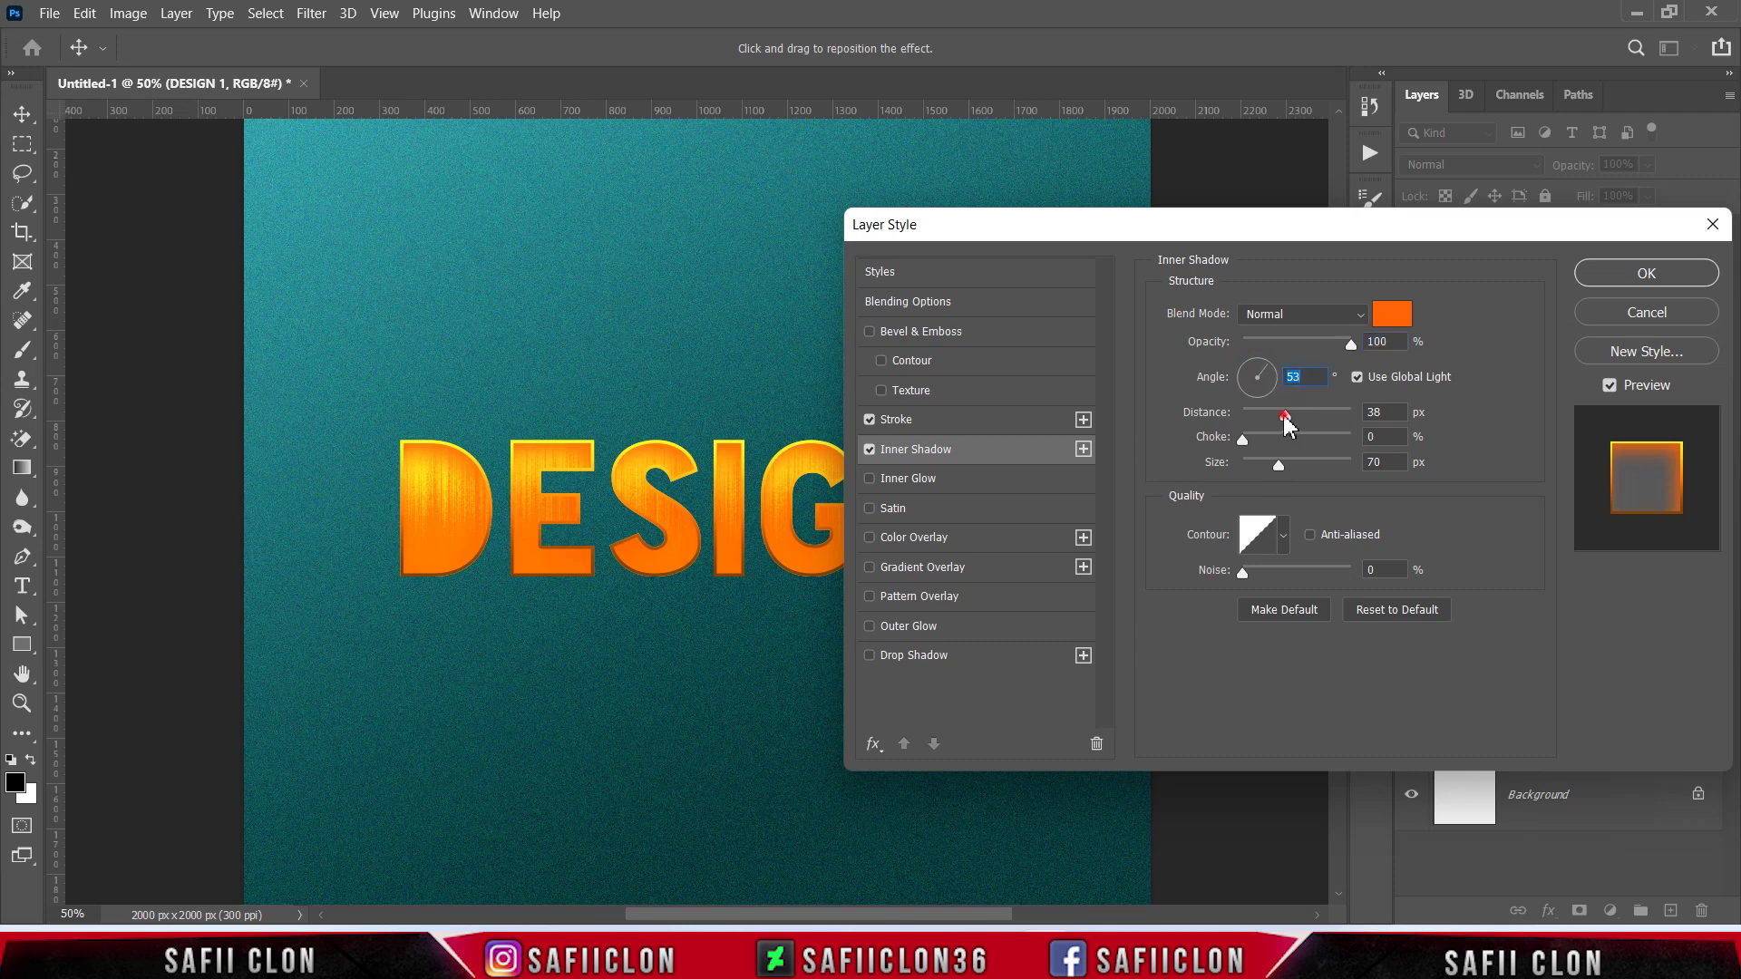
pyautogui.moveTo(1284, 417); pyautogui.dragTo(1271, 415)
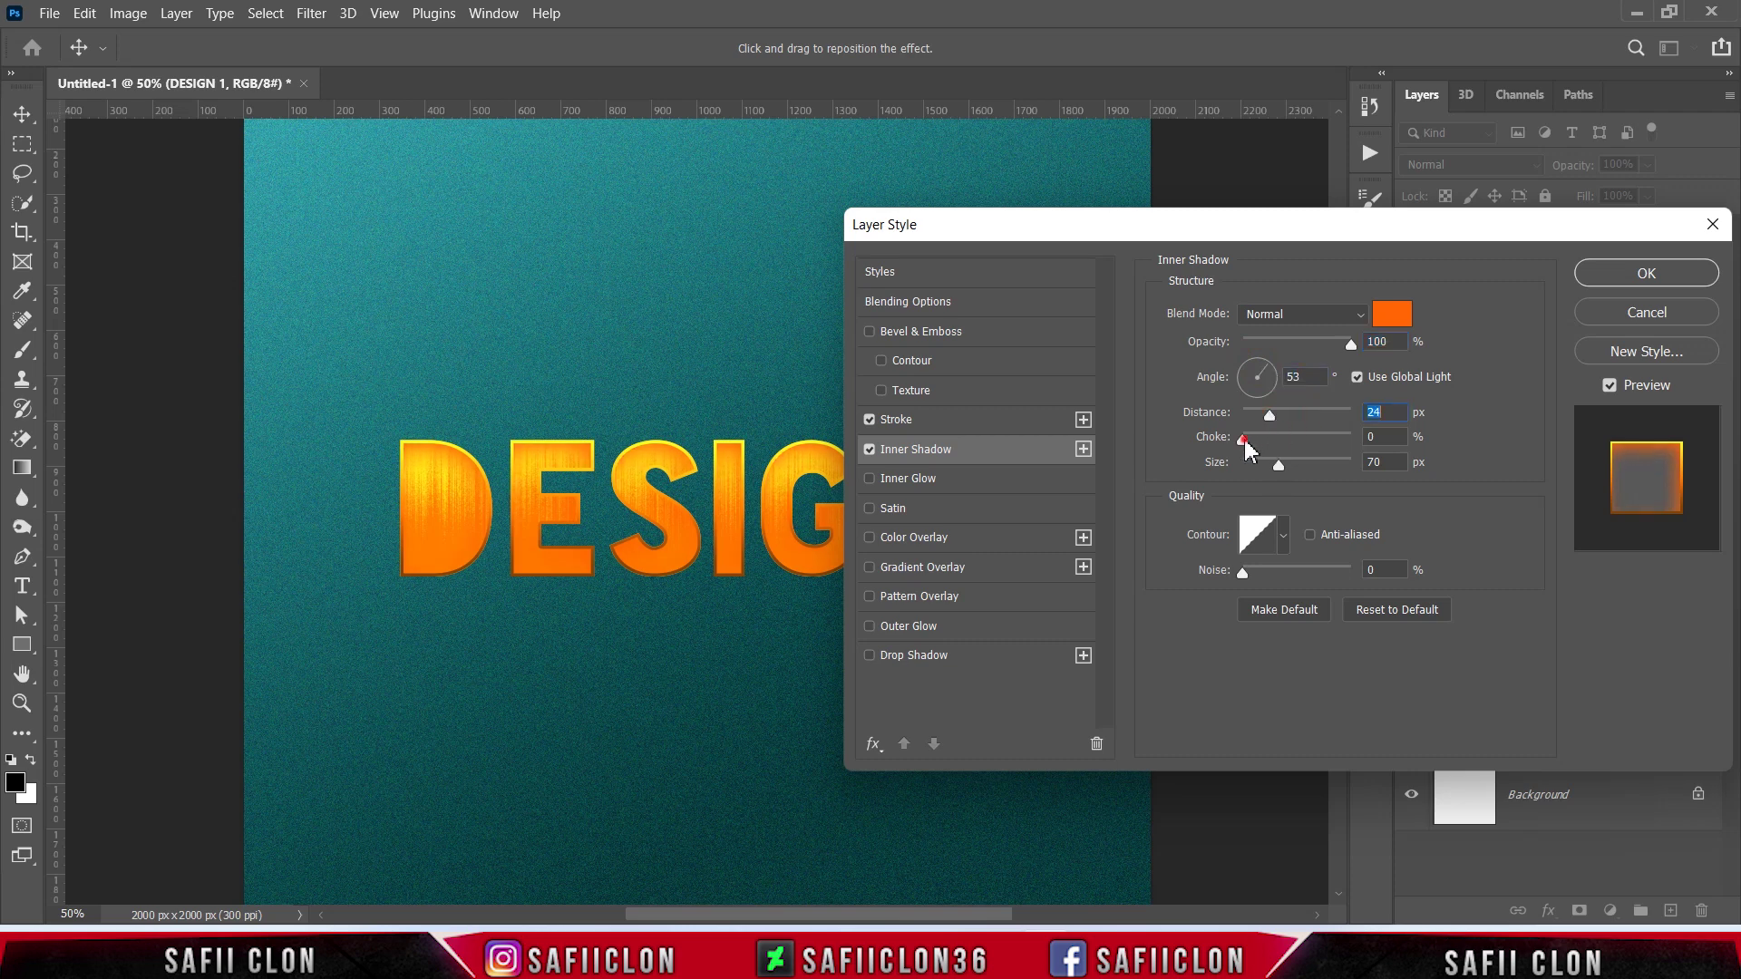
pyautogui.click(1243, 440)
pyautogui.moveTo(1280, 466); pyautogui.dragTo(1249, 466)
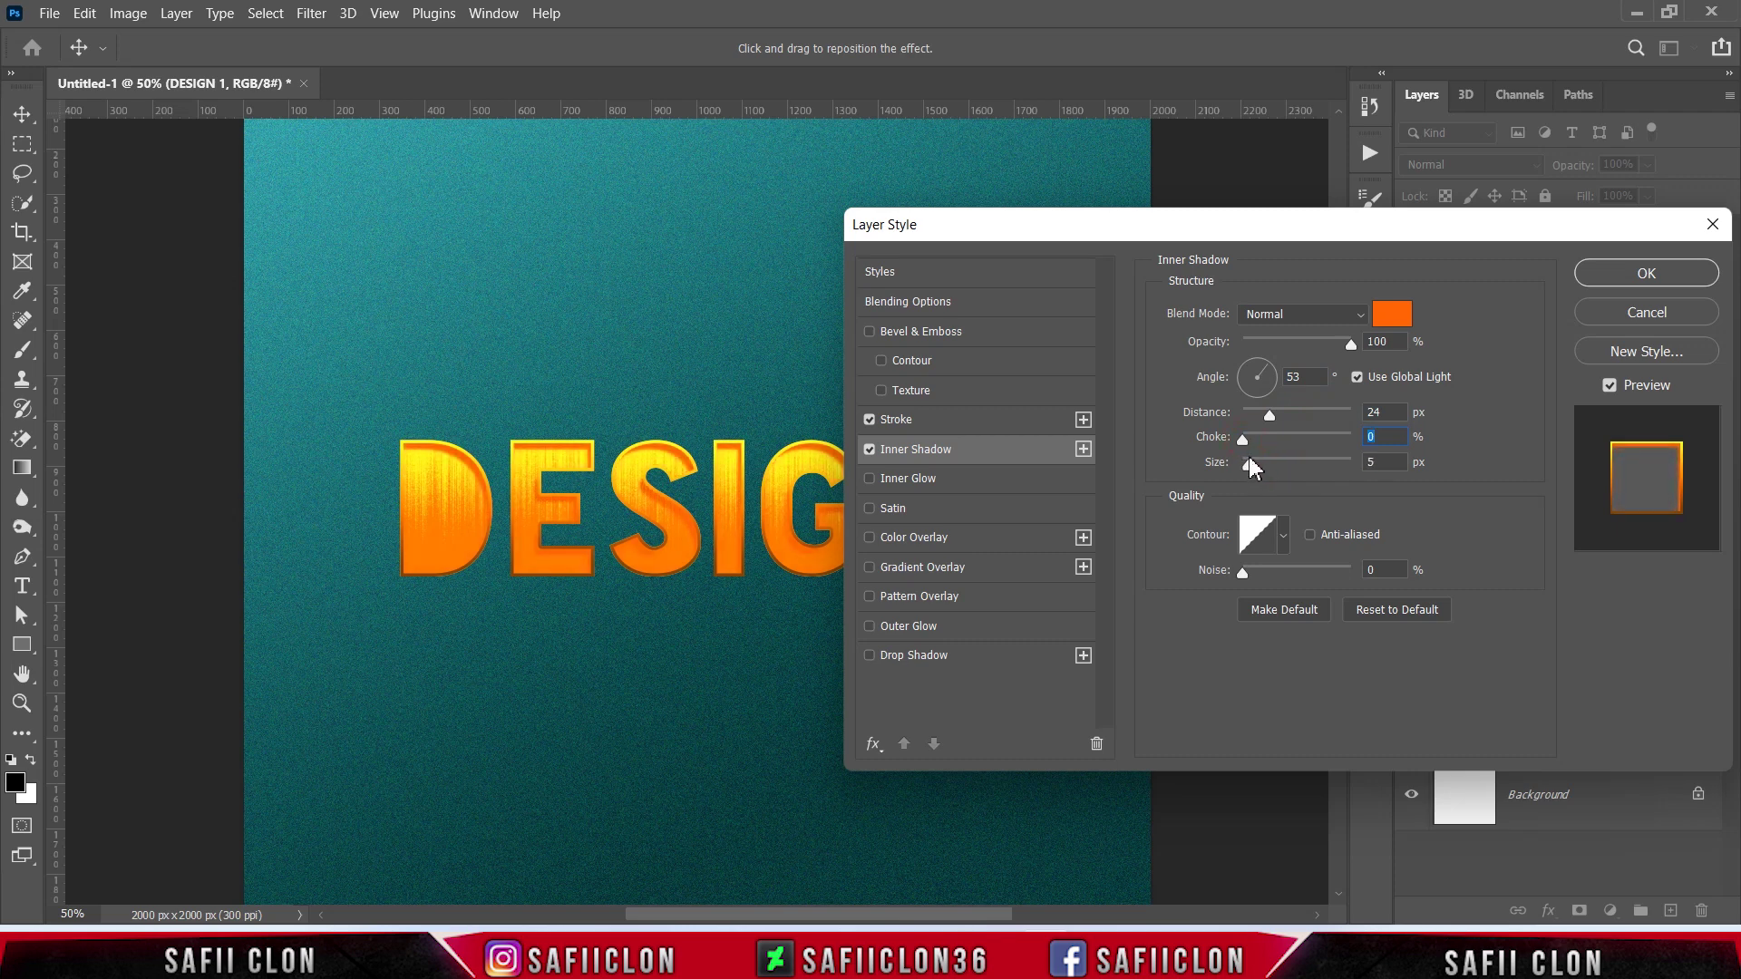
pyautogui.click(1250, 465)
pyautogui.moveTo(1384, 237); pyautogui.dragTo(1145, 229)
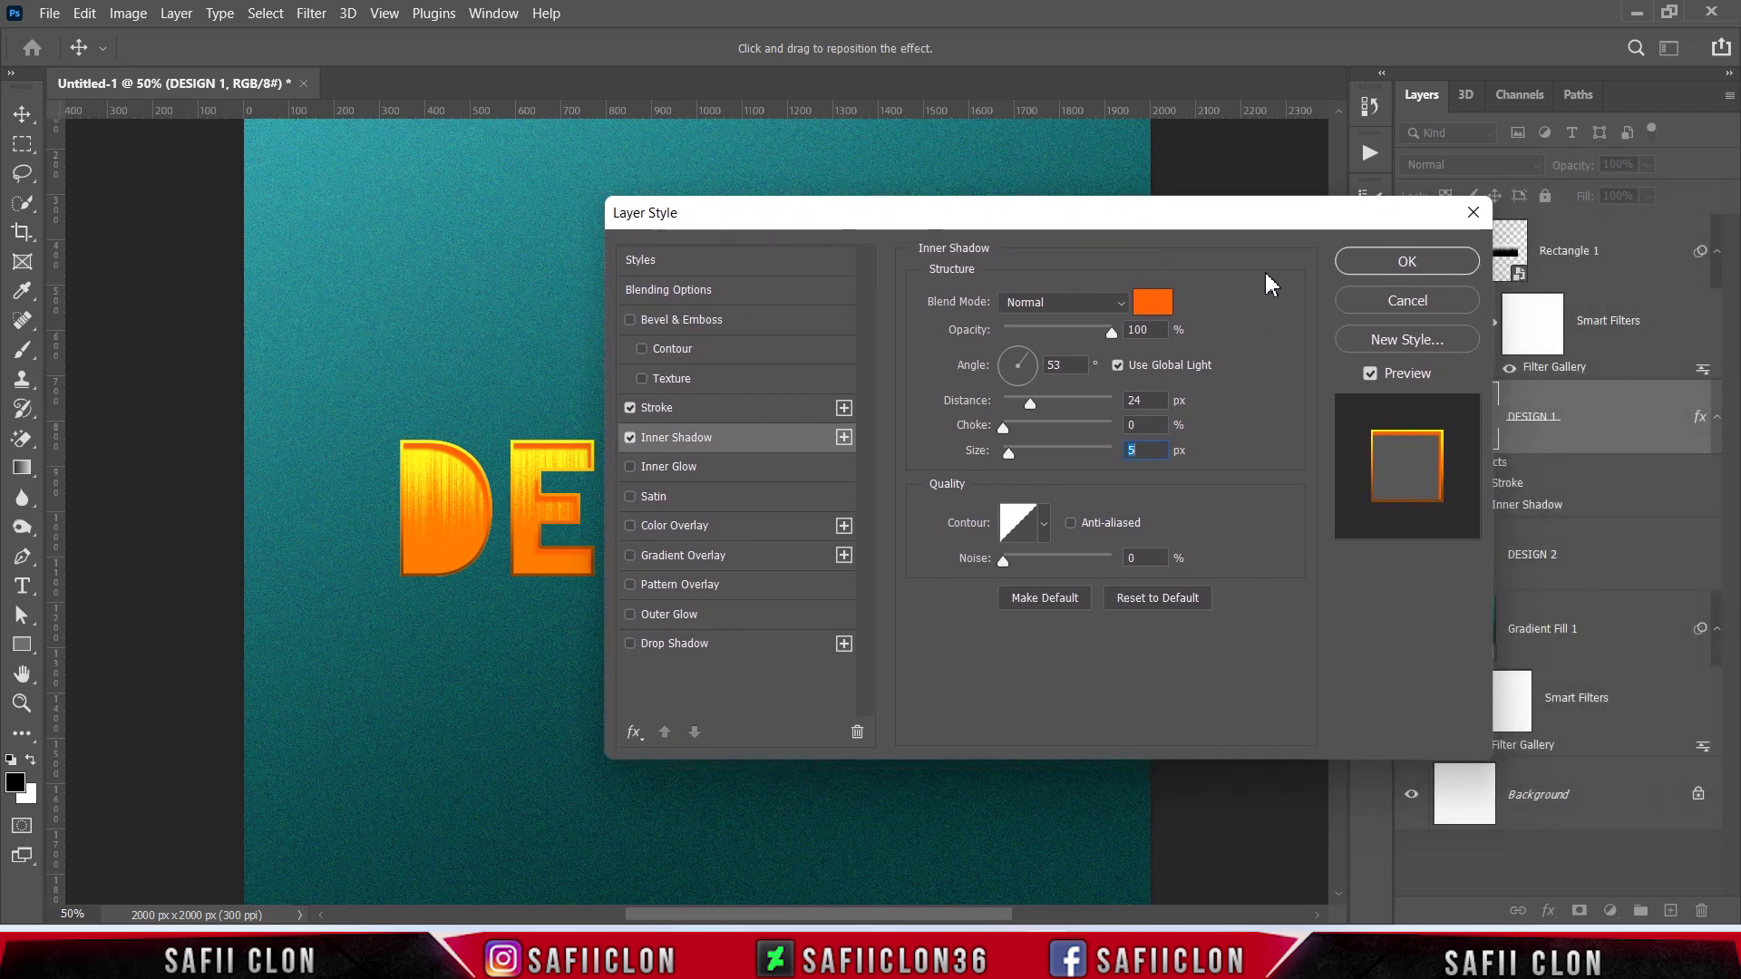
pyautogui.click(1372, 263)
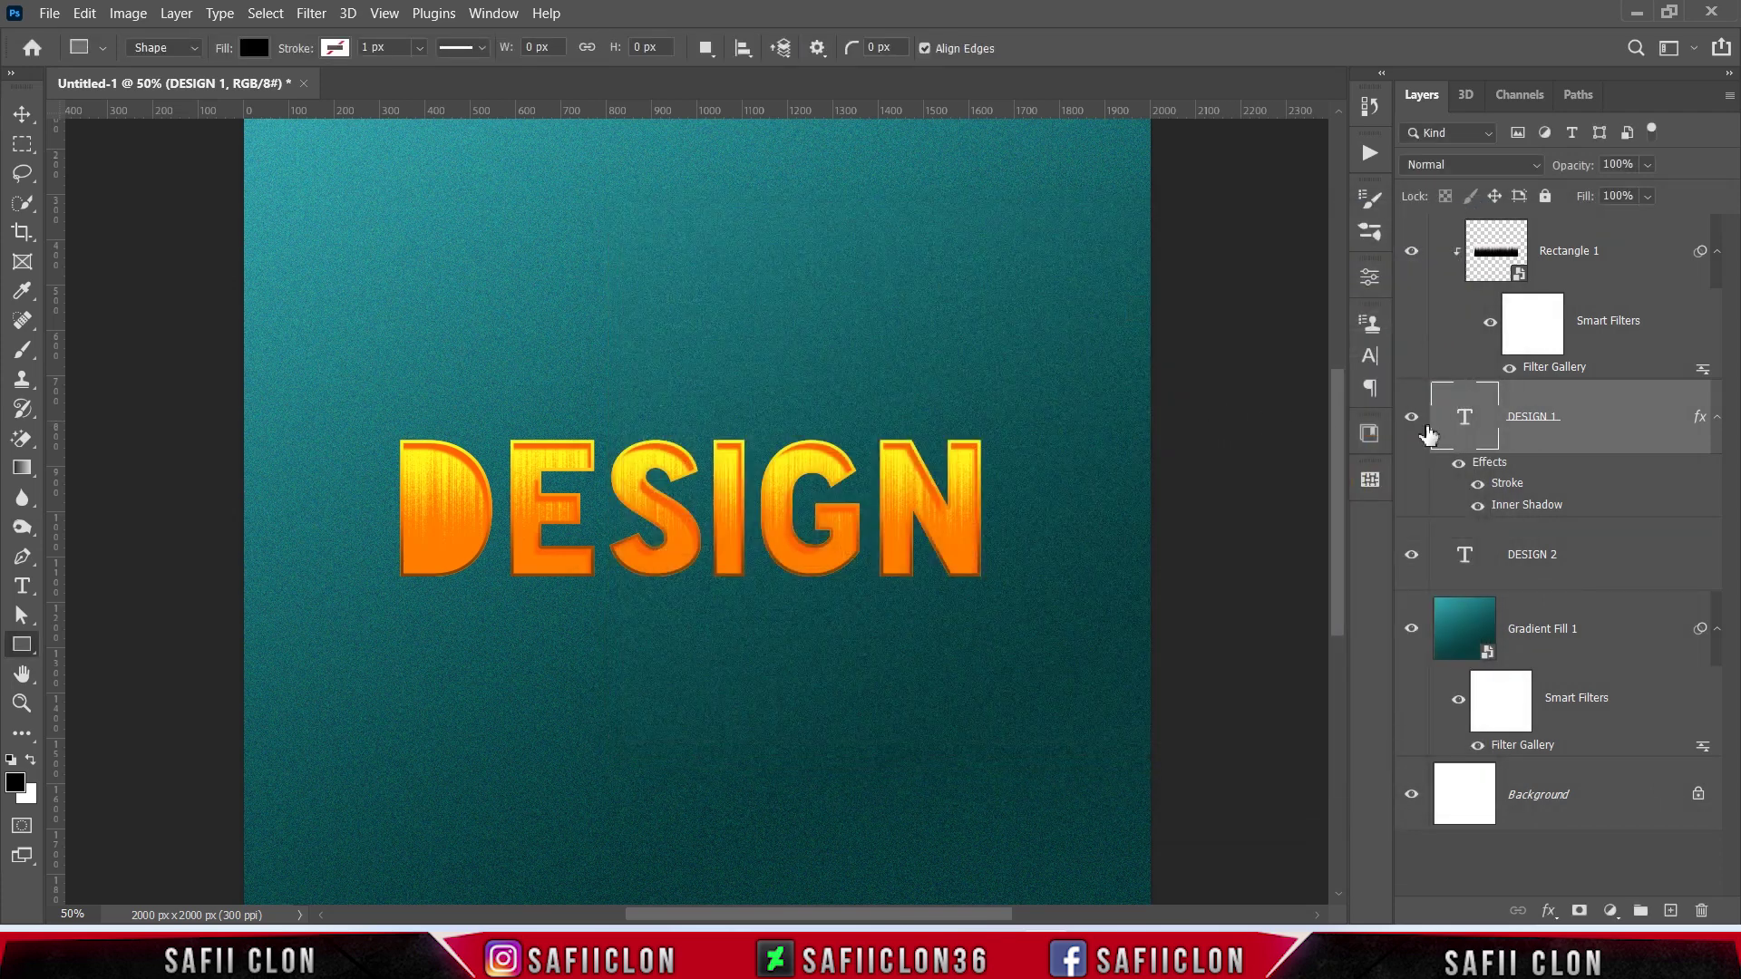
# Toggle DESIGN 1's visibility off and on, then select the DESIGN 2 layer
pyautogui.click(1412, 425)
pyautogui.click(1414, 425)
pyautogui.click(1586, 561)
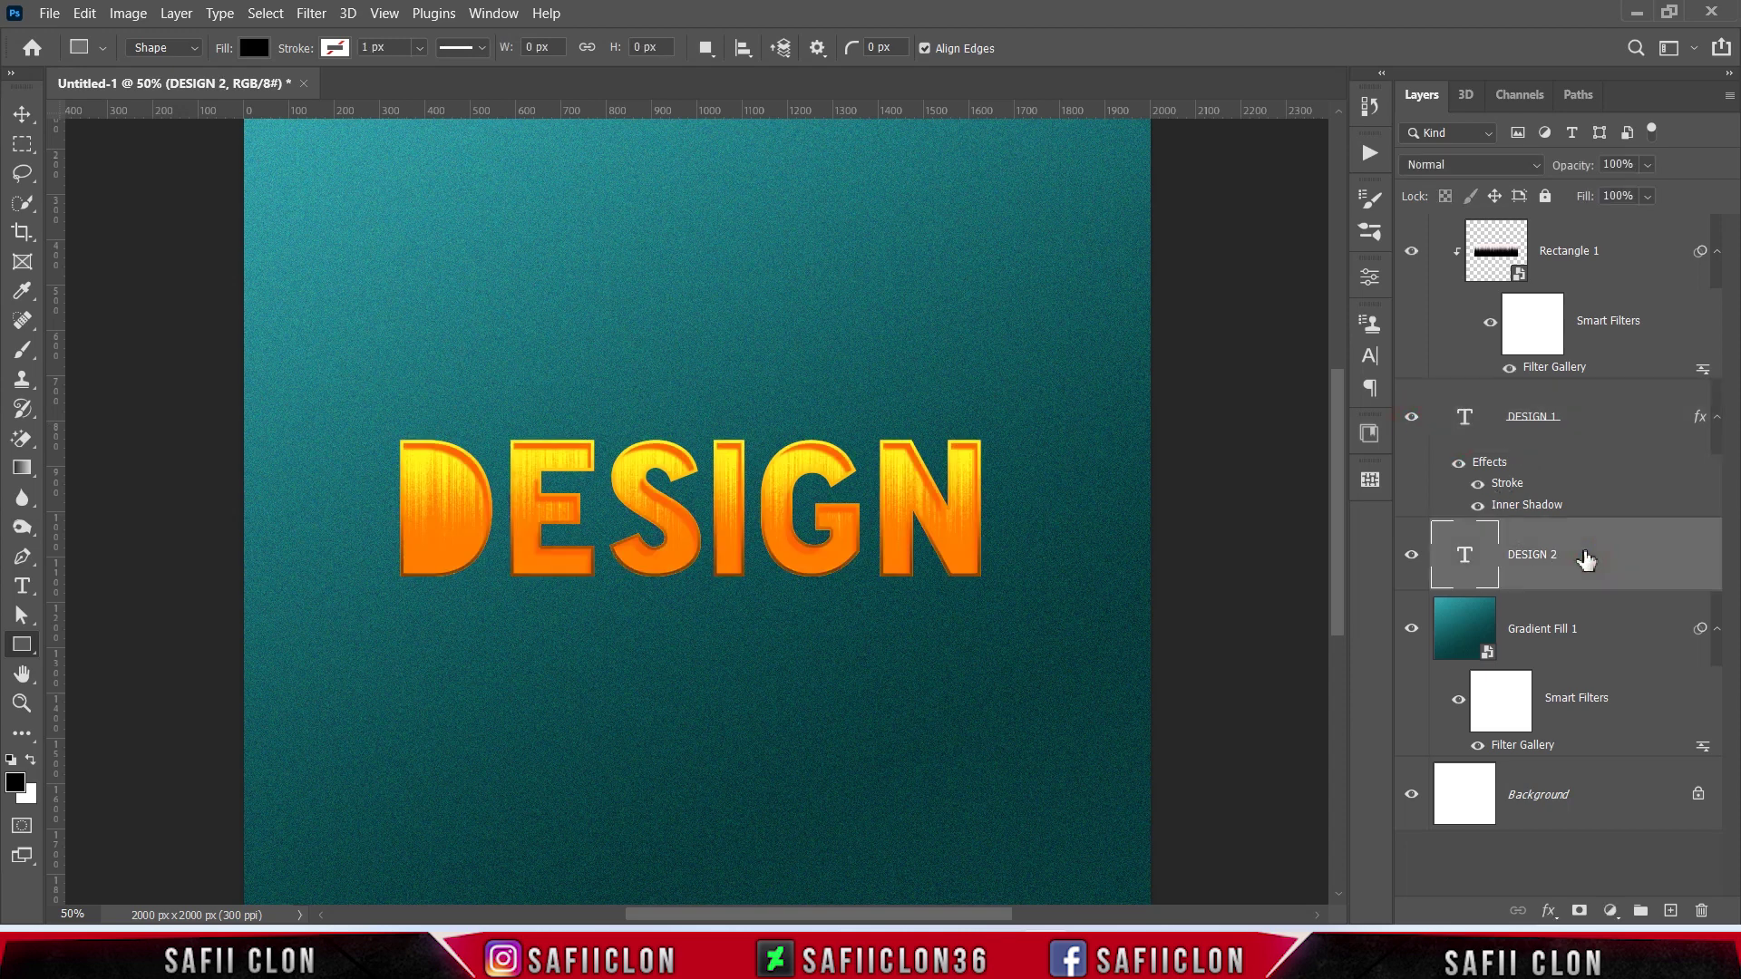
# Open Blending Options for DESIGN 2 and arrange the dialog and canvas so the text shows
pyautogui.rightClick(1588, 561)
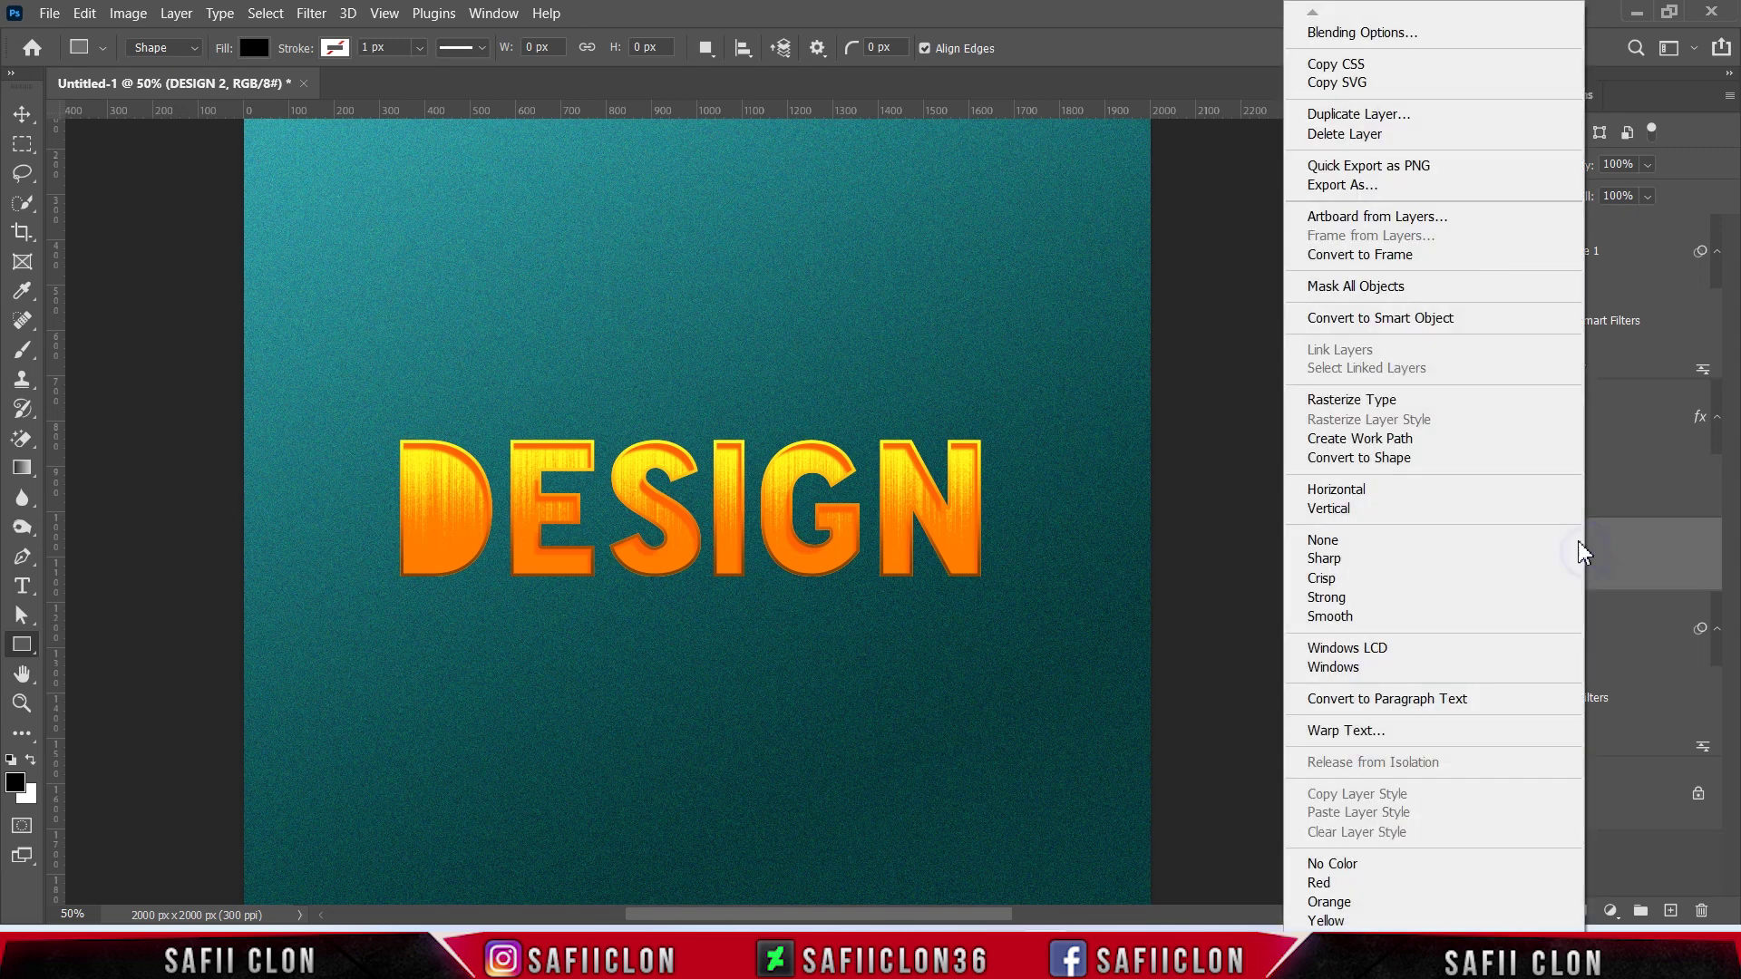
pyautogui.click(1365, 35)
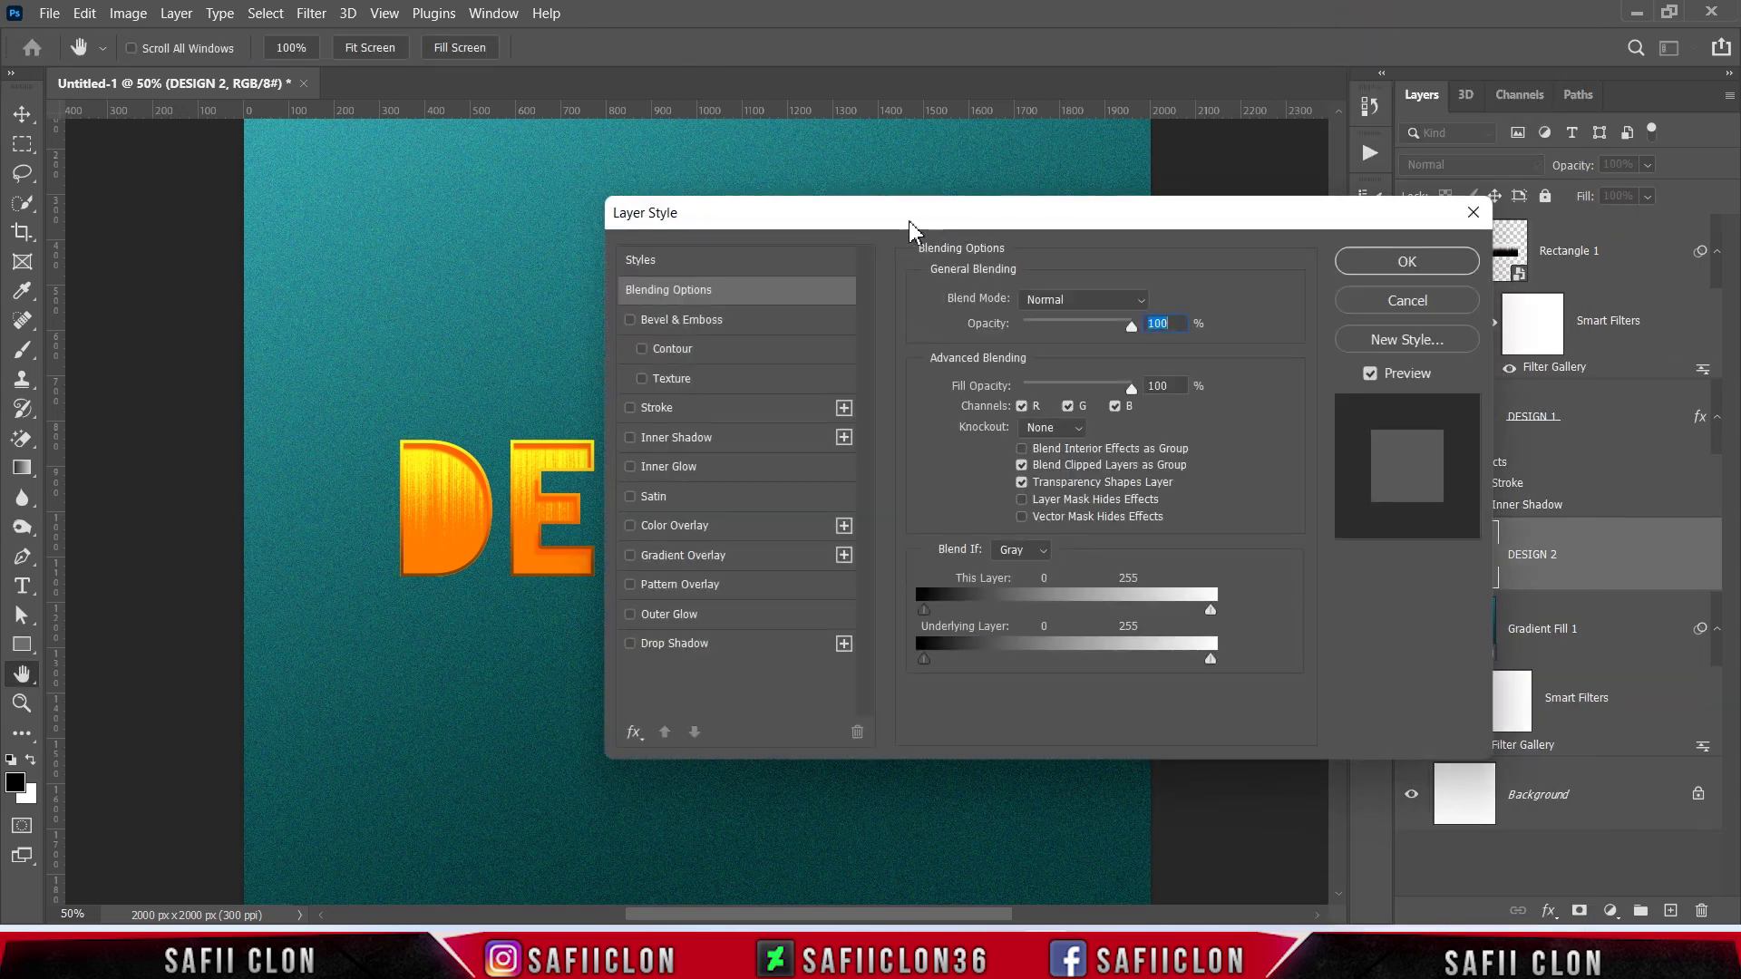
pyautogui.moveTo(712, 221)
pyautogui.mouseDown()
pyautogui.moveTo(1040, 251)
pyautogui.moveTo(1021, 254)
pyautogui.mouseUp()
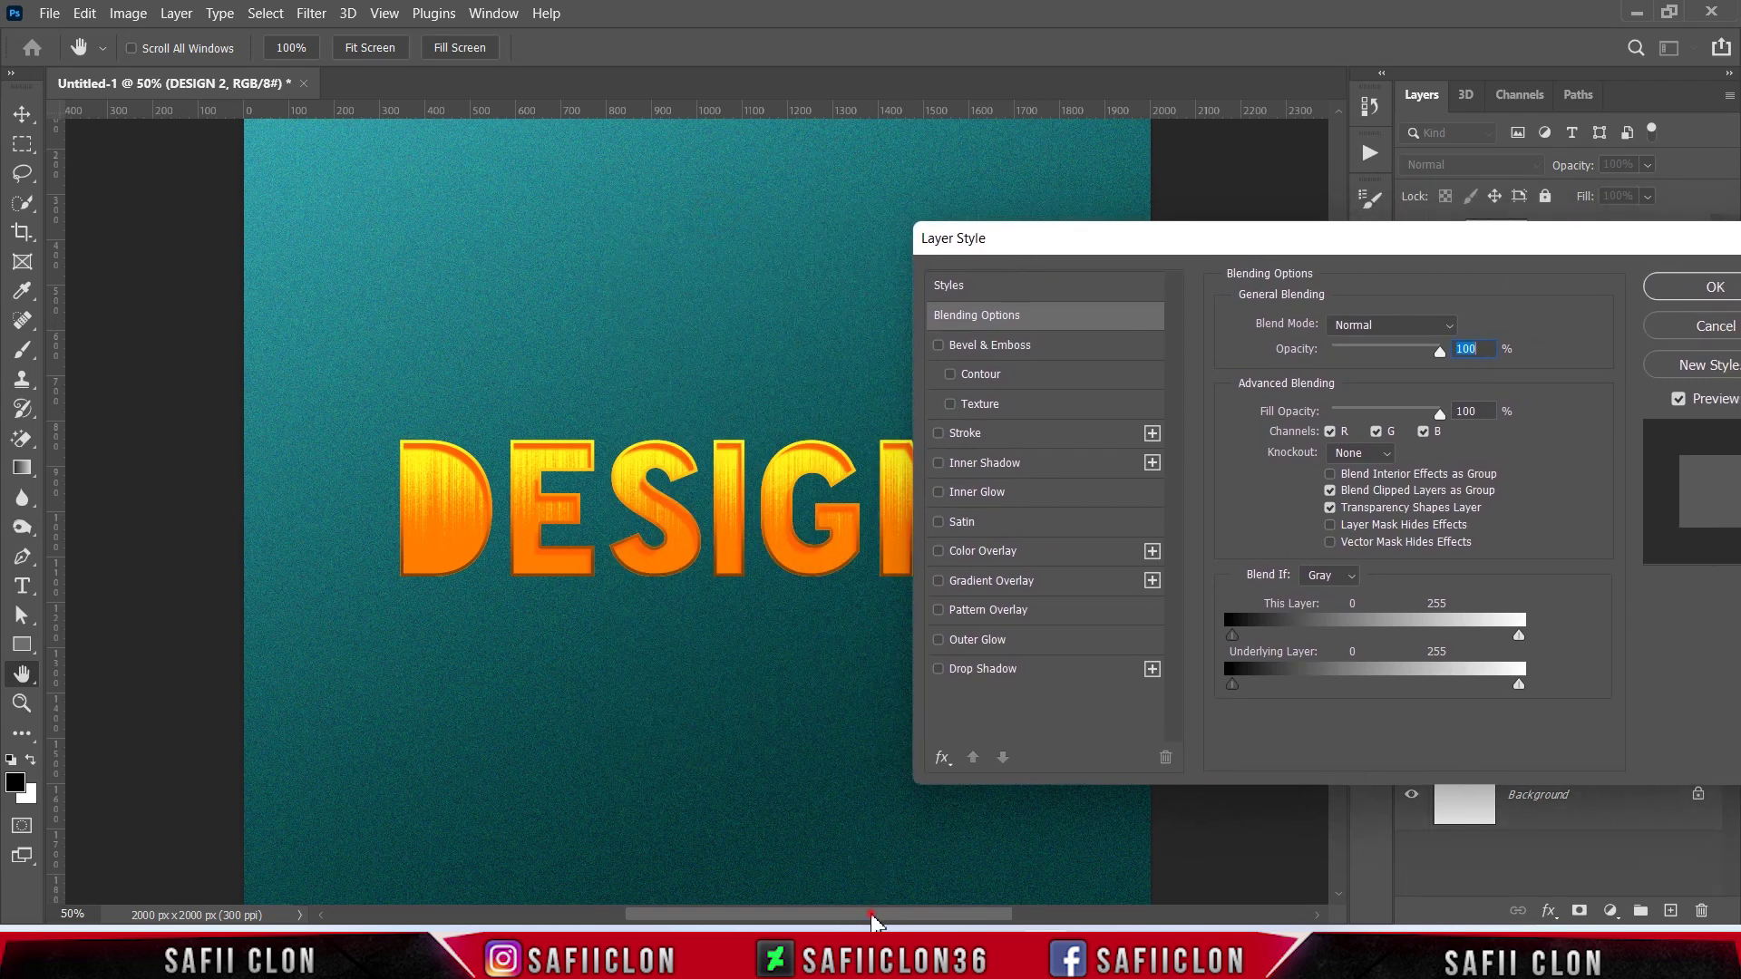
pyautogui.moveTo(871, 920); pyautogui.dragTo(951, 917)
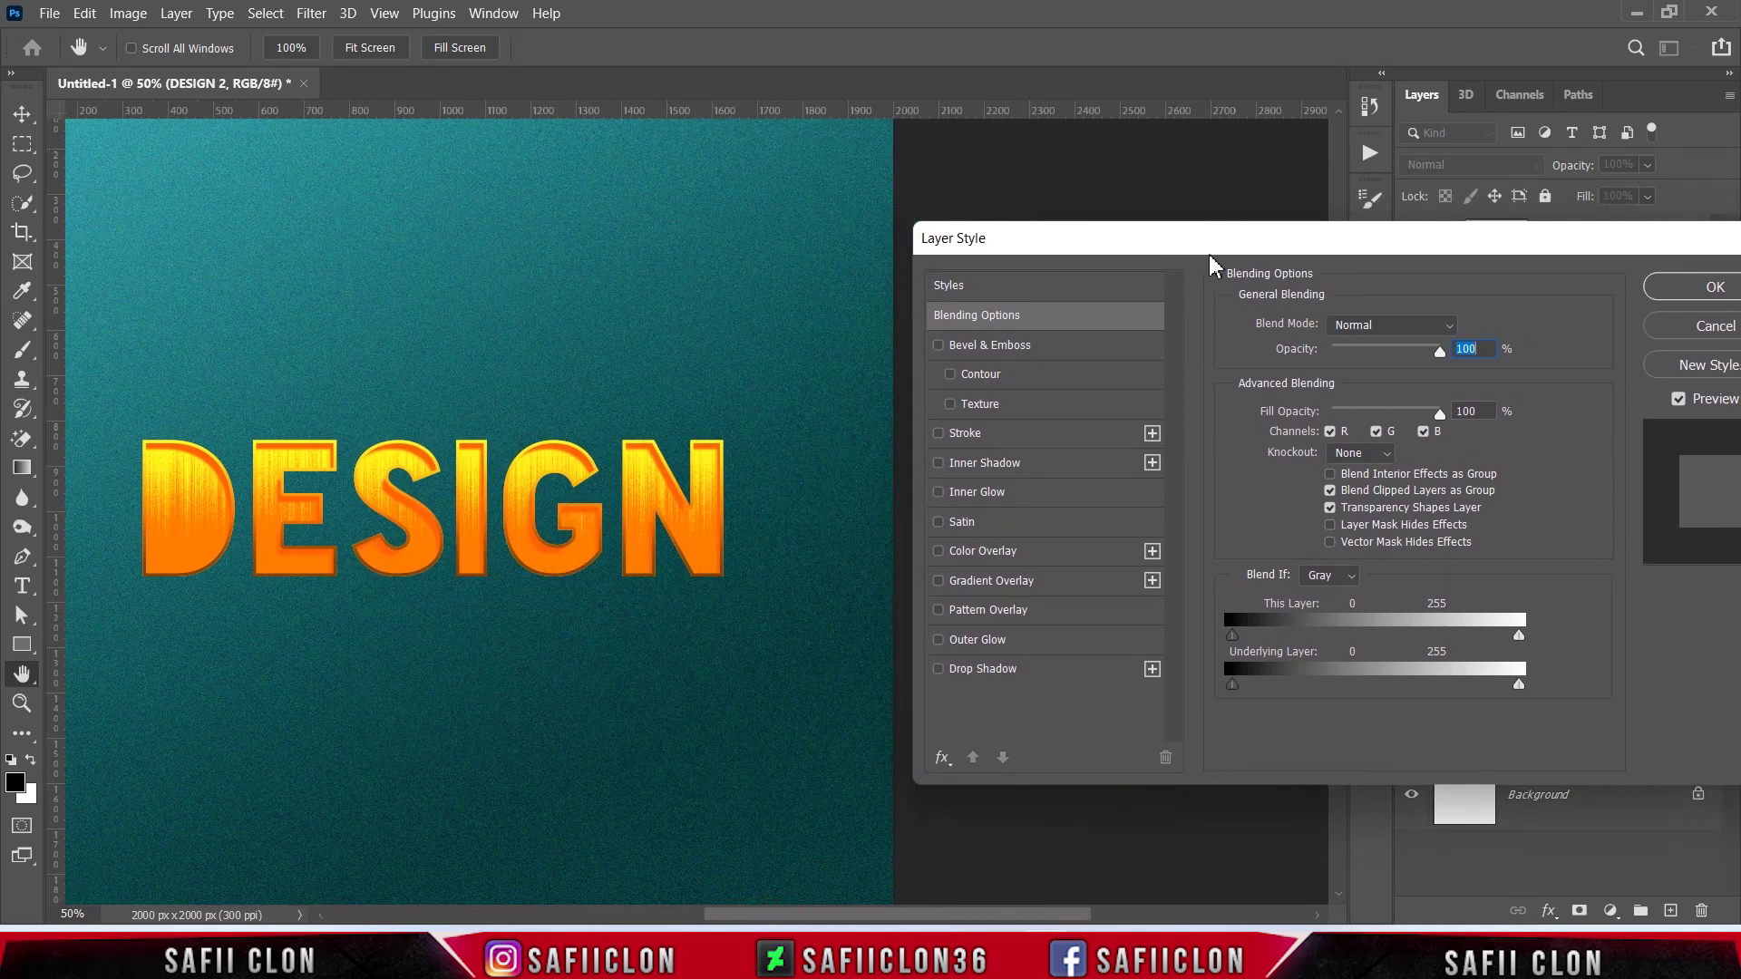
pyautogui.moveTo(1211, 257); pyautogui.dragTo(1094, 274)
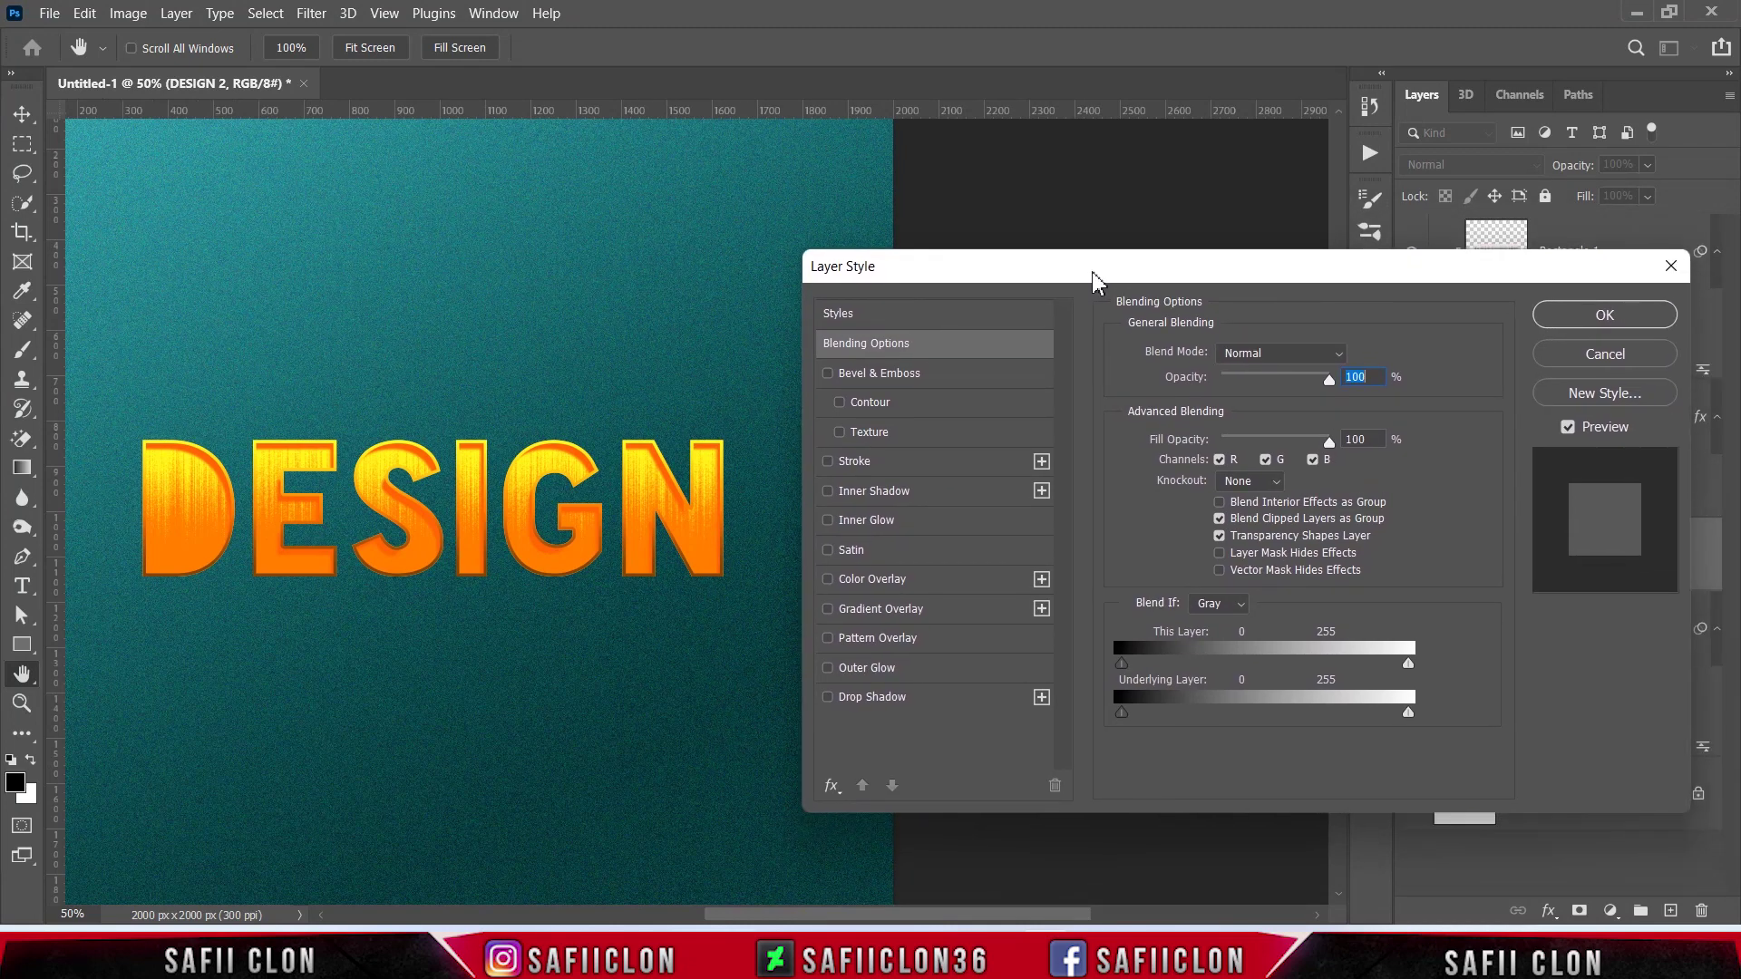
# Enable Bevel & Emboss on DESIGN 2 with Emboss style and Smooth technique
pyautogui.click(891, 376)
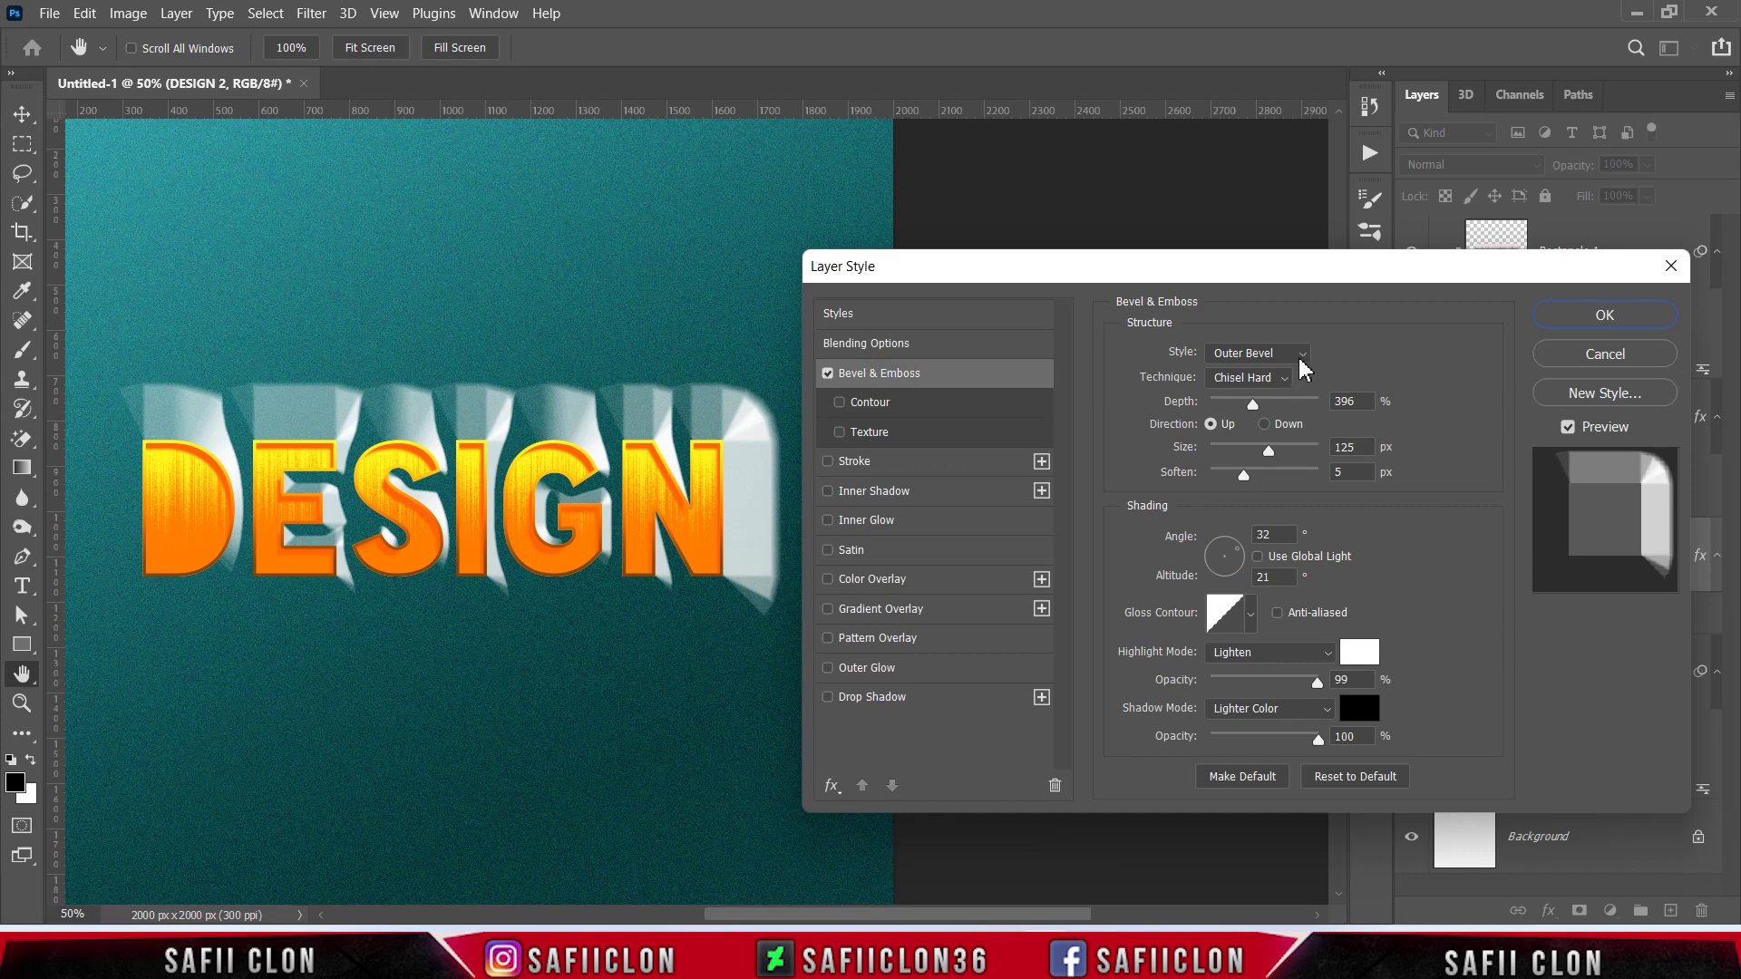
pyautogui.click(1301, 359)
pyautogui.click(1254, 408)
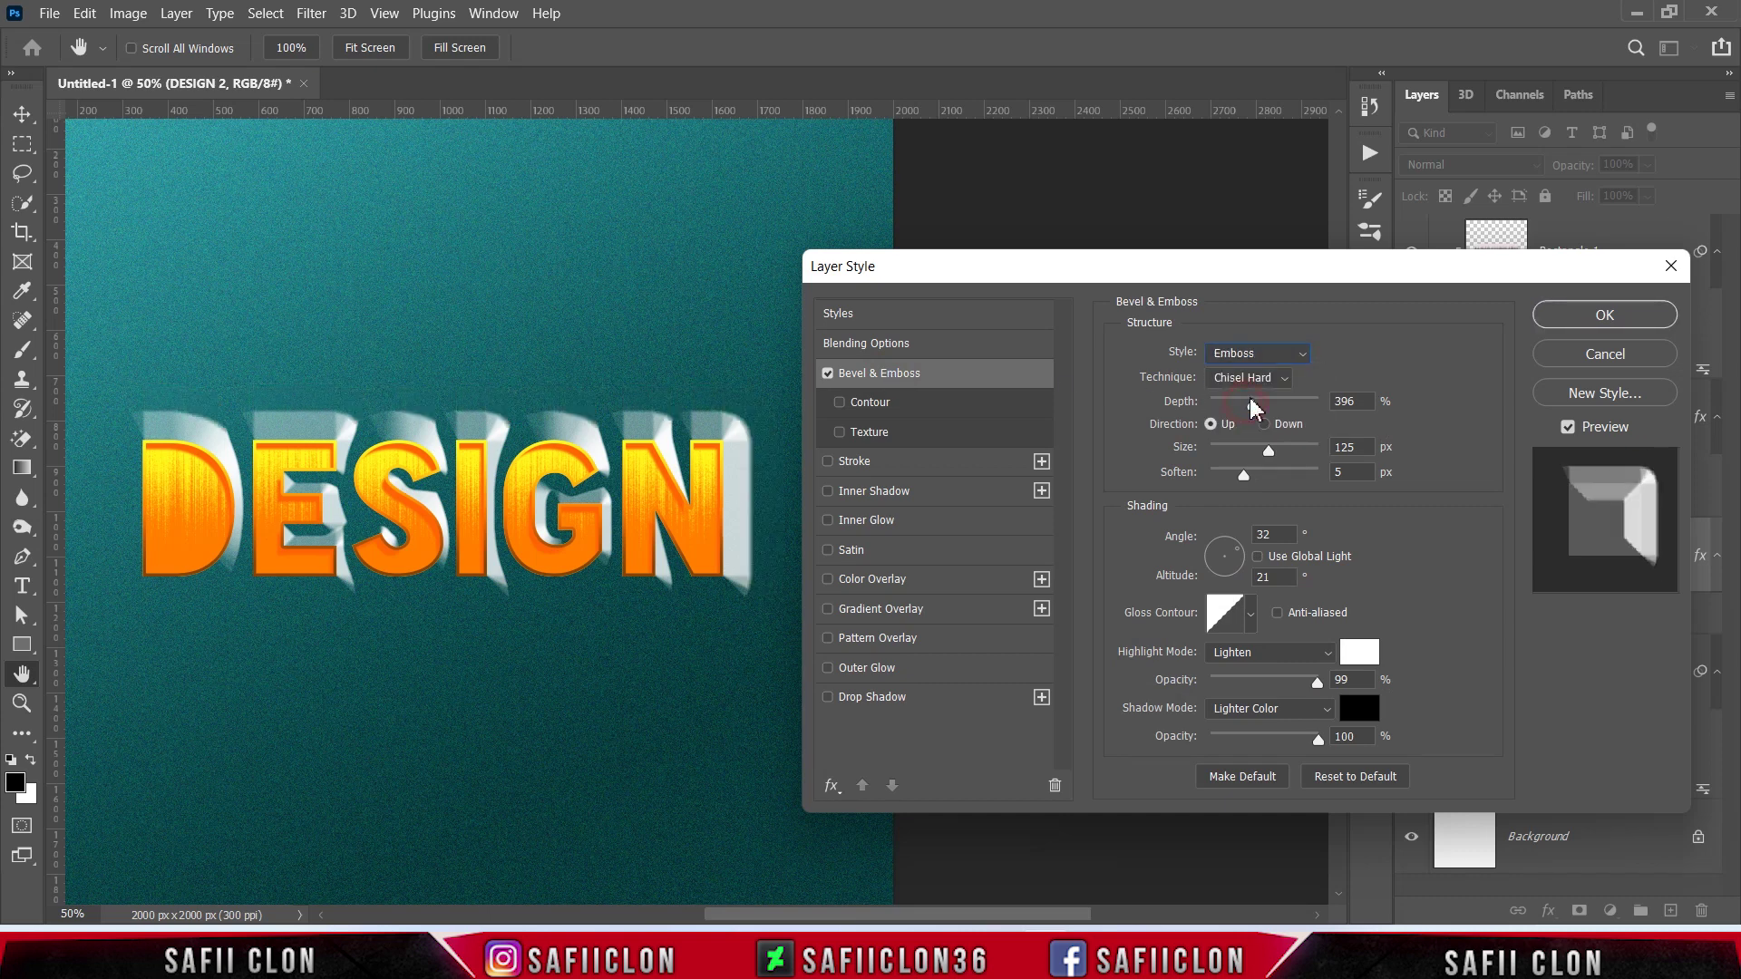
pyautogui.click(1252, 379)
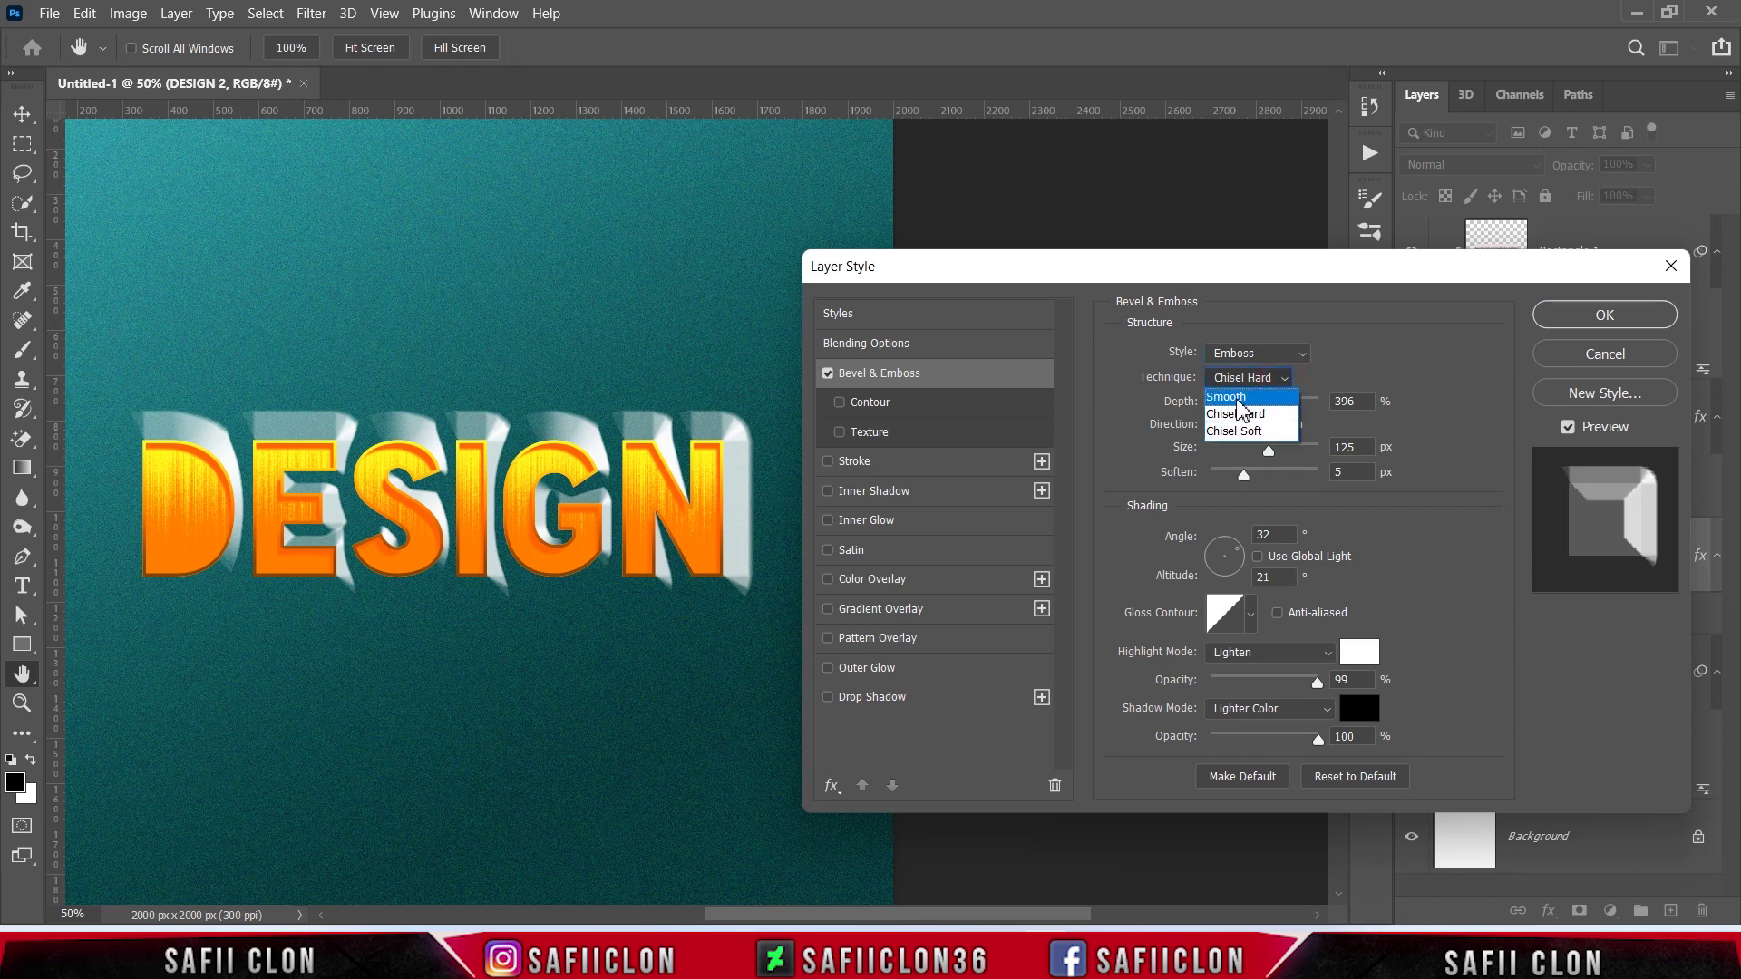
pyautogui.click(1239, 401)
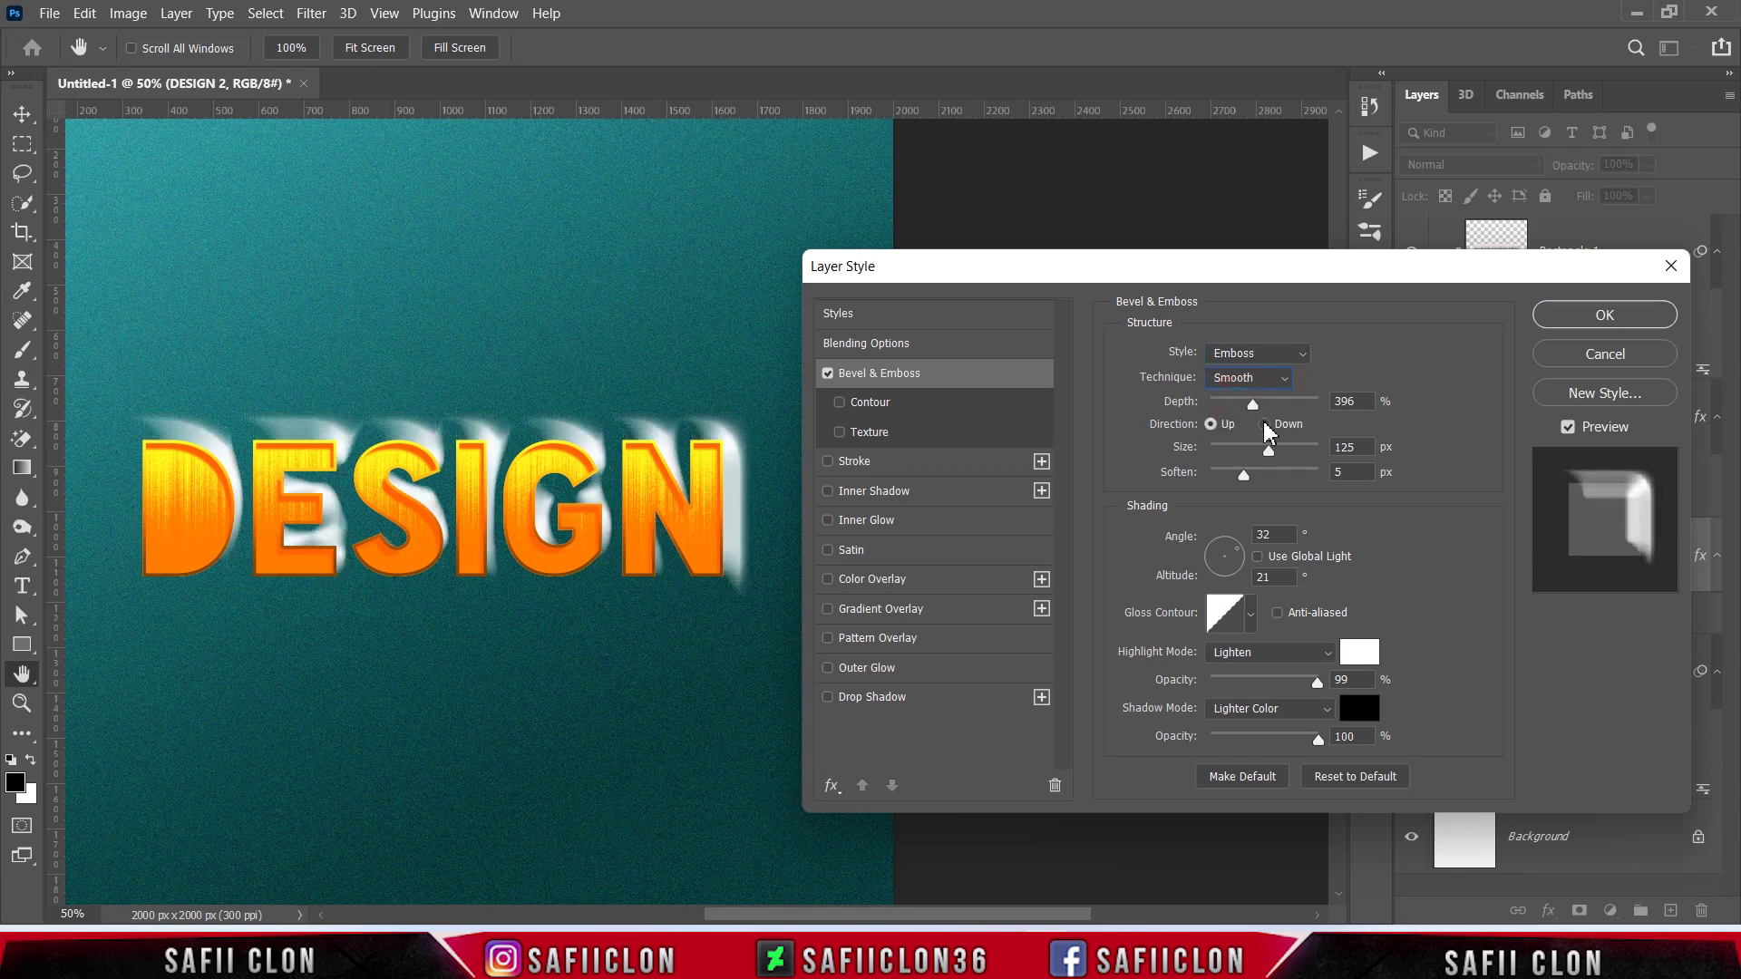
# Set emboss direction Down, depth 147%, size 49 px, soften 12 px, angle -17°
pyautogui.click(1264, 425)
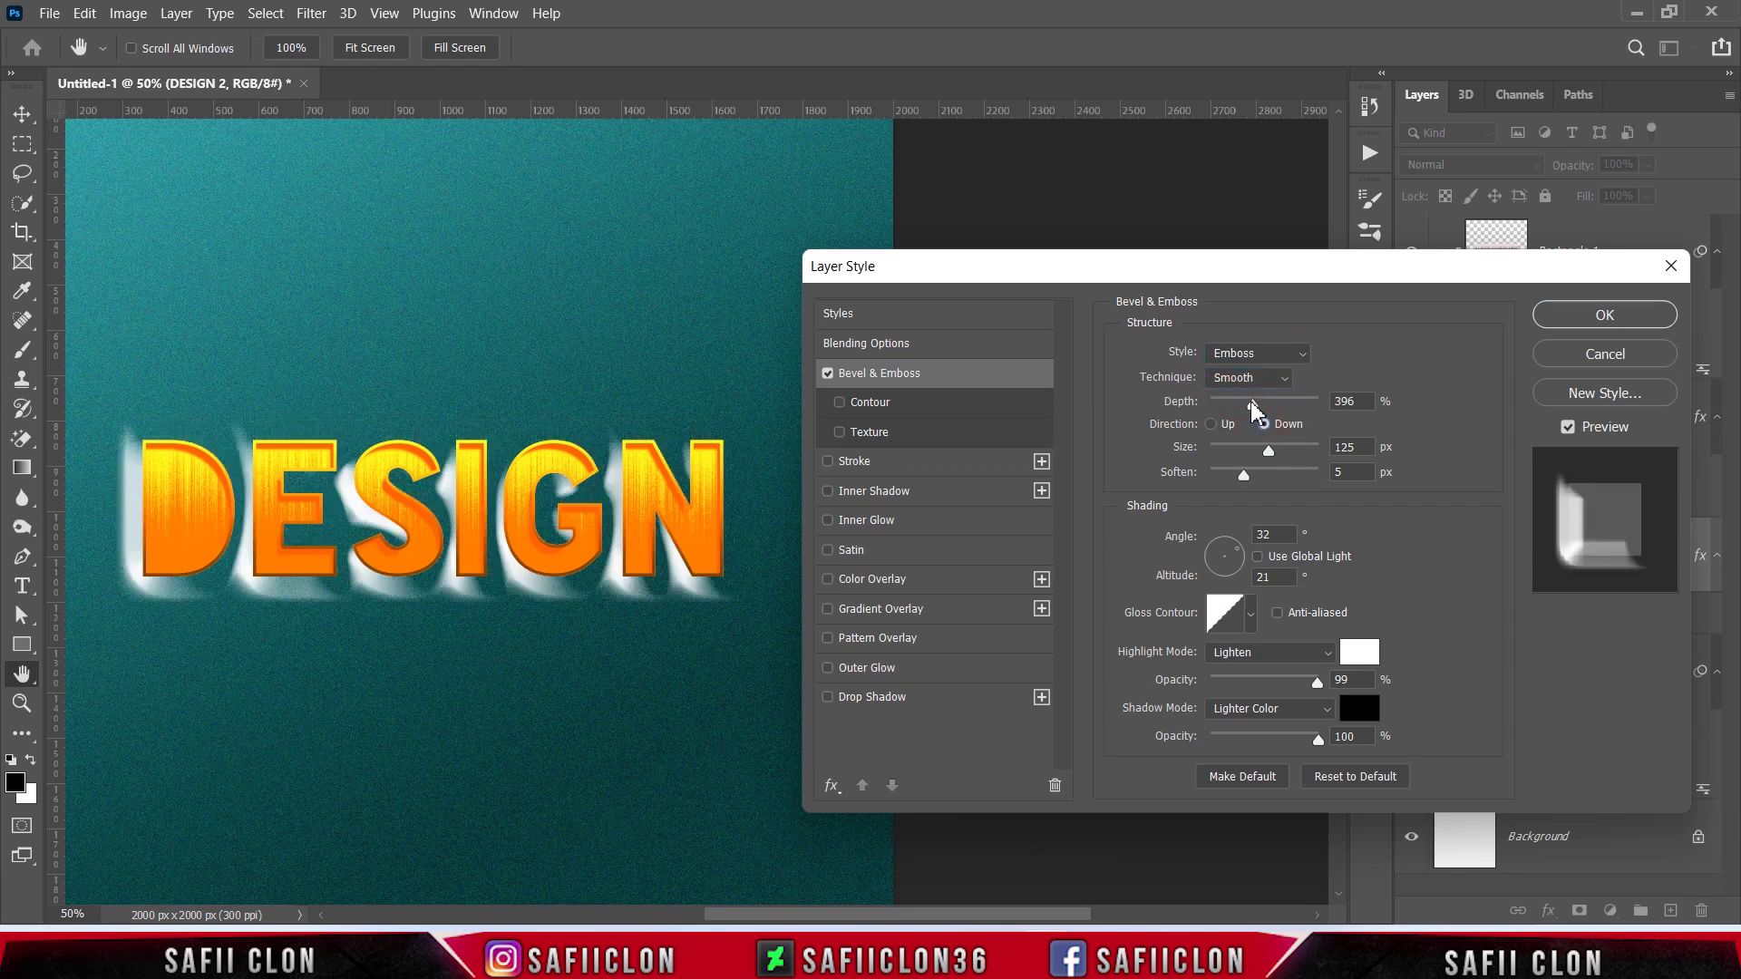
pyautogui.moveTo(1252, 403)
pyautogui.mouseDown()
pyautogui.moveTo(1226, 403)
pyautogui.moveTo(1246, 453)
pyautogui.mouseUp()
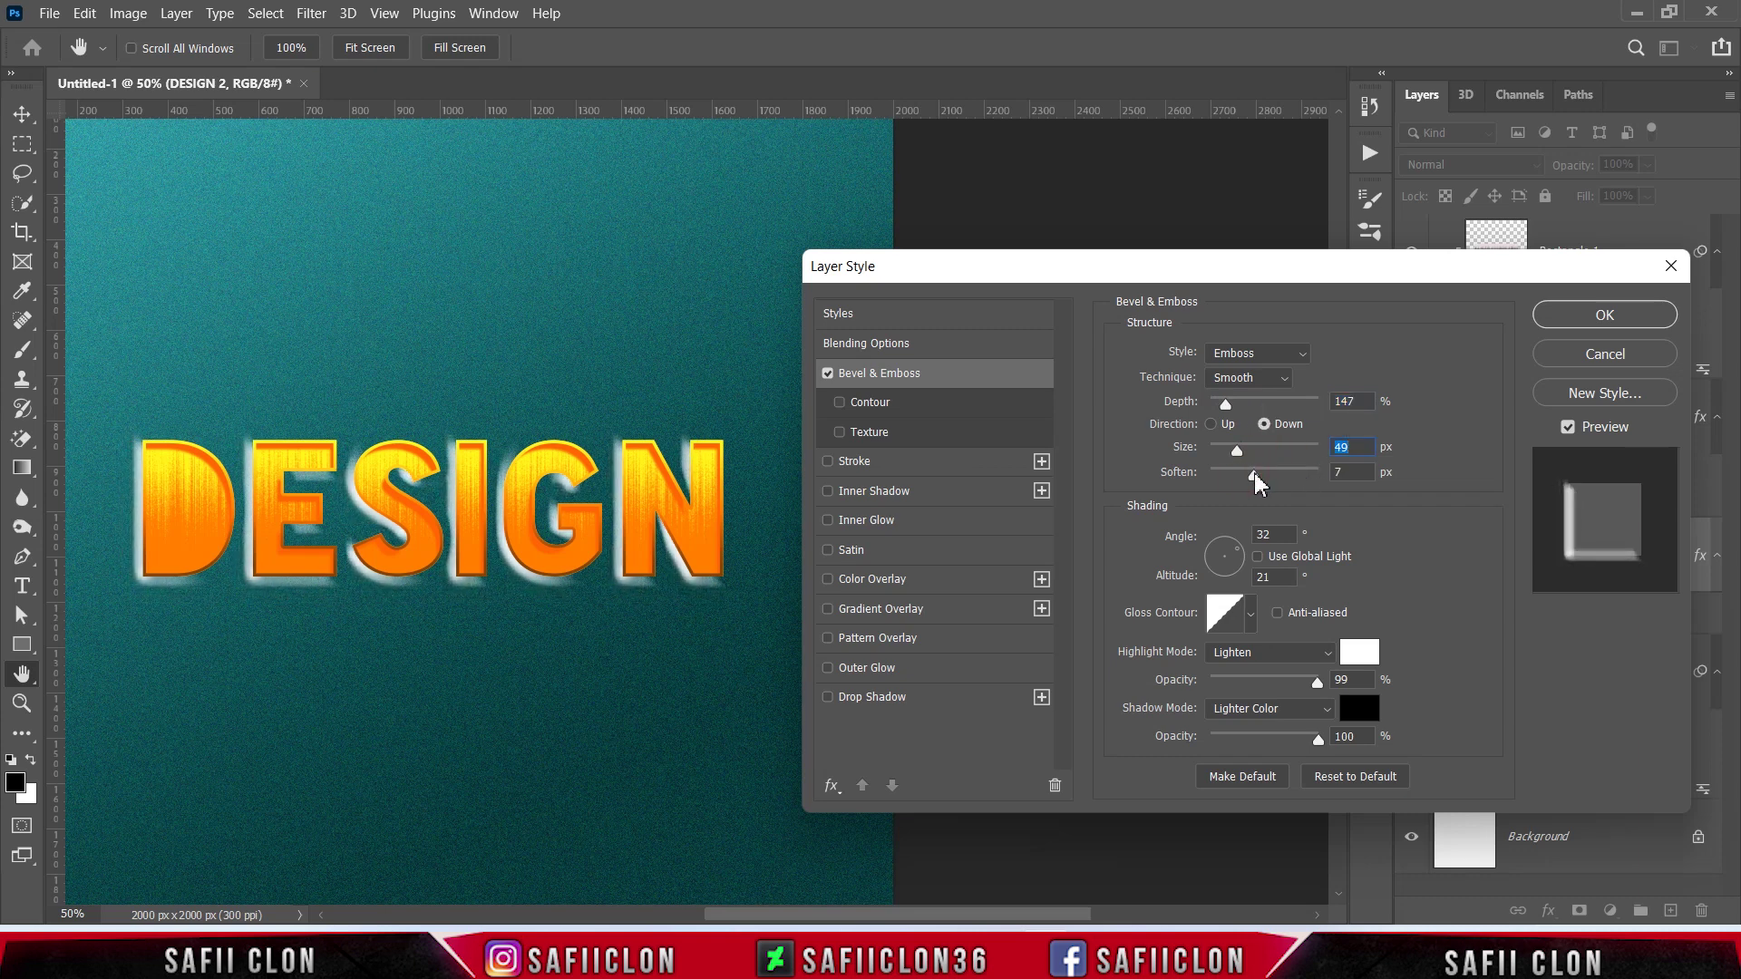
pyautogui.moveTo(1256, 474); pyautogui.dragTo(1279, 474)
pyautogui.click(1273, 535)
pyautogui.write('17')
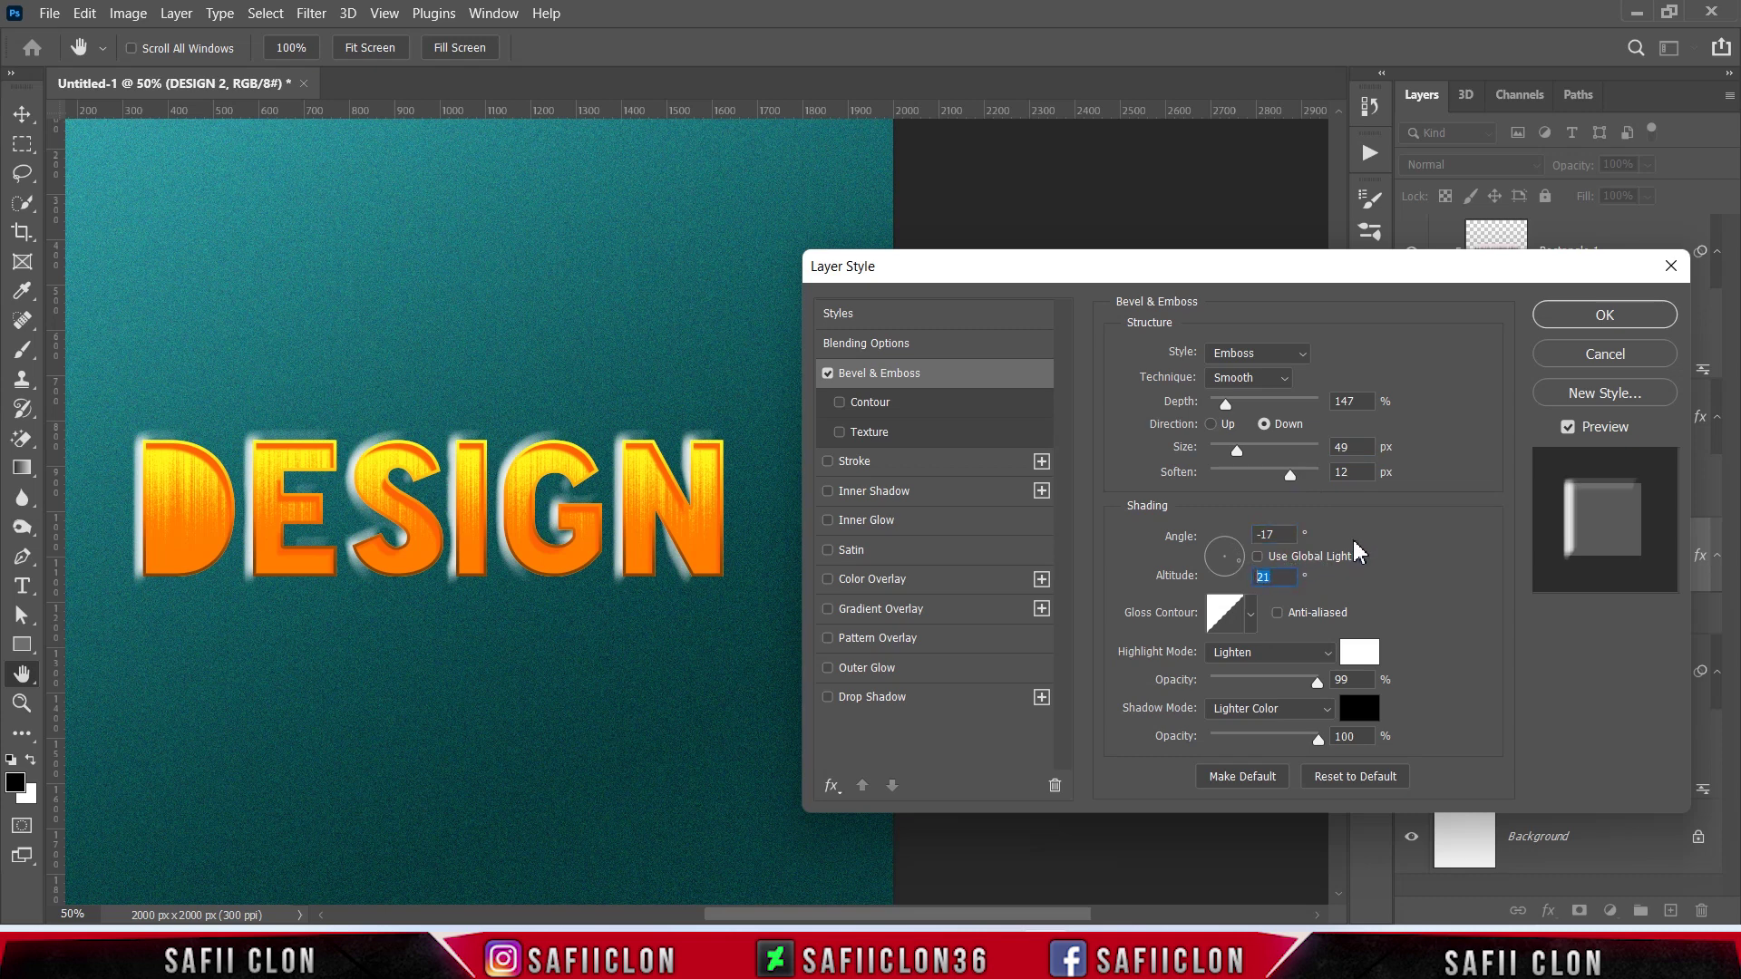
pyautogui.write('26')
# Pick a new gloss contour and set the highlight to near-white Color Dodge at 71%
pyautogui.click(1255, 620)
pyautogui.click(1253, 660)
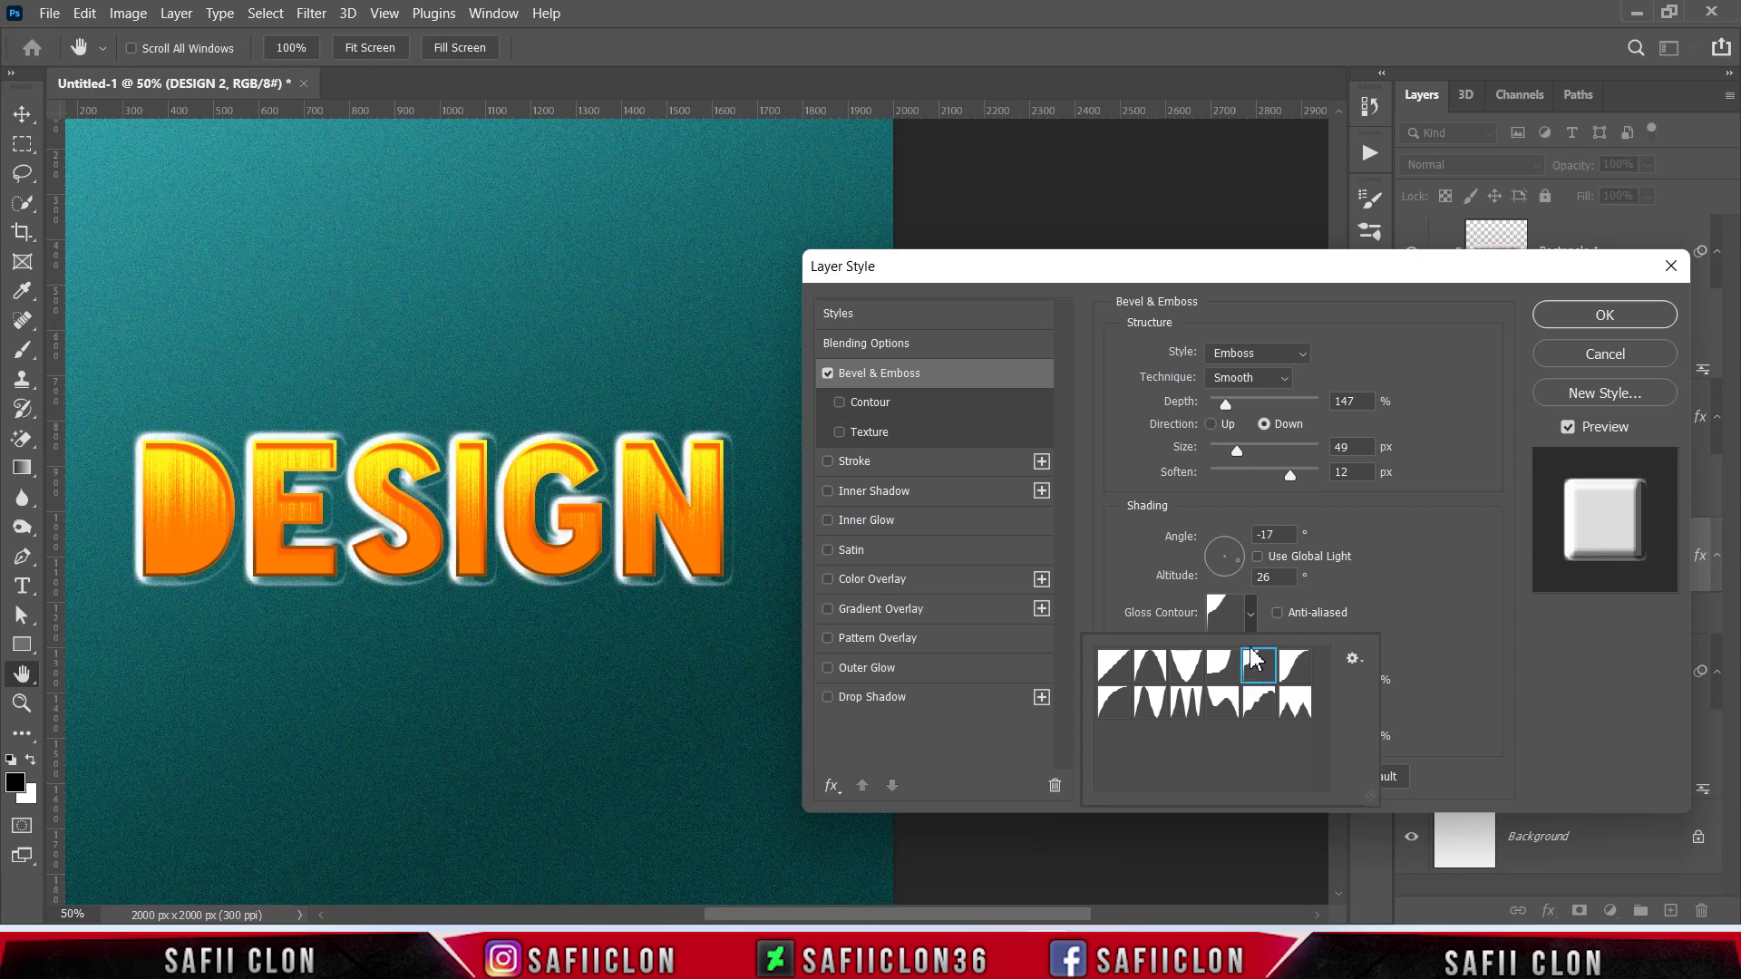
pyautogui.click(1259, 620)
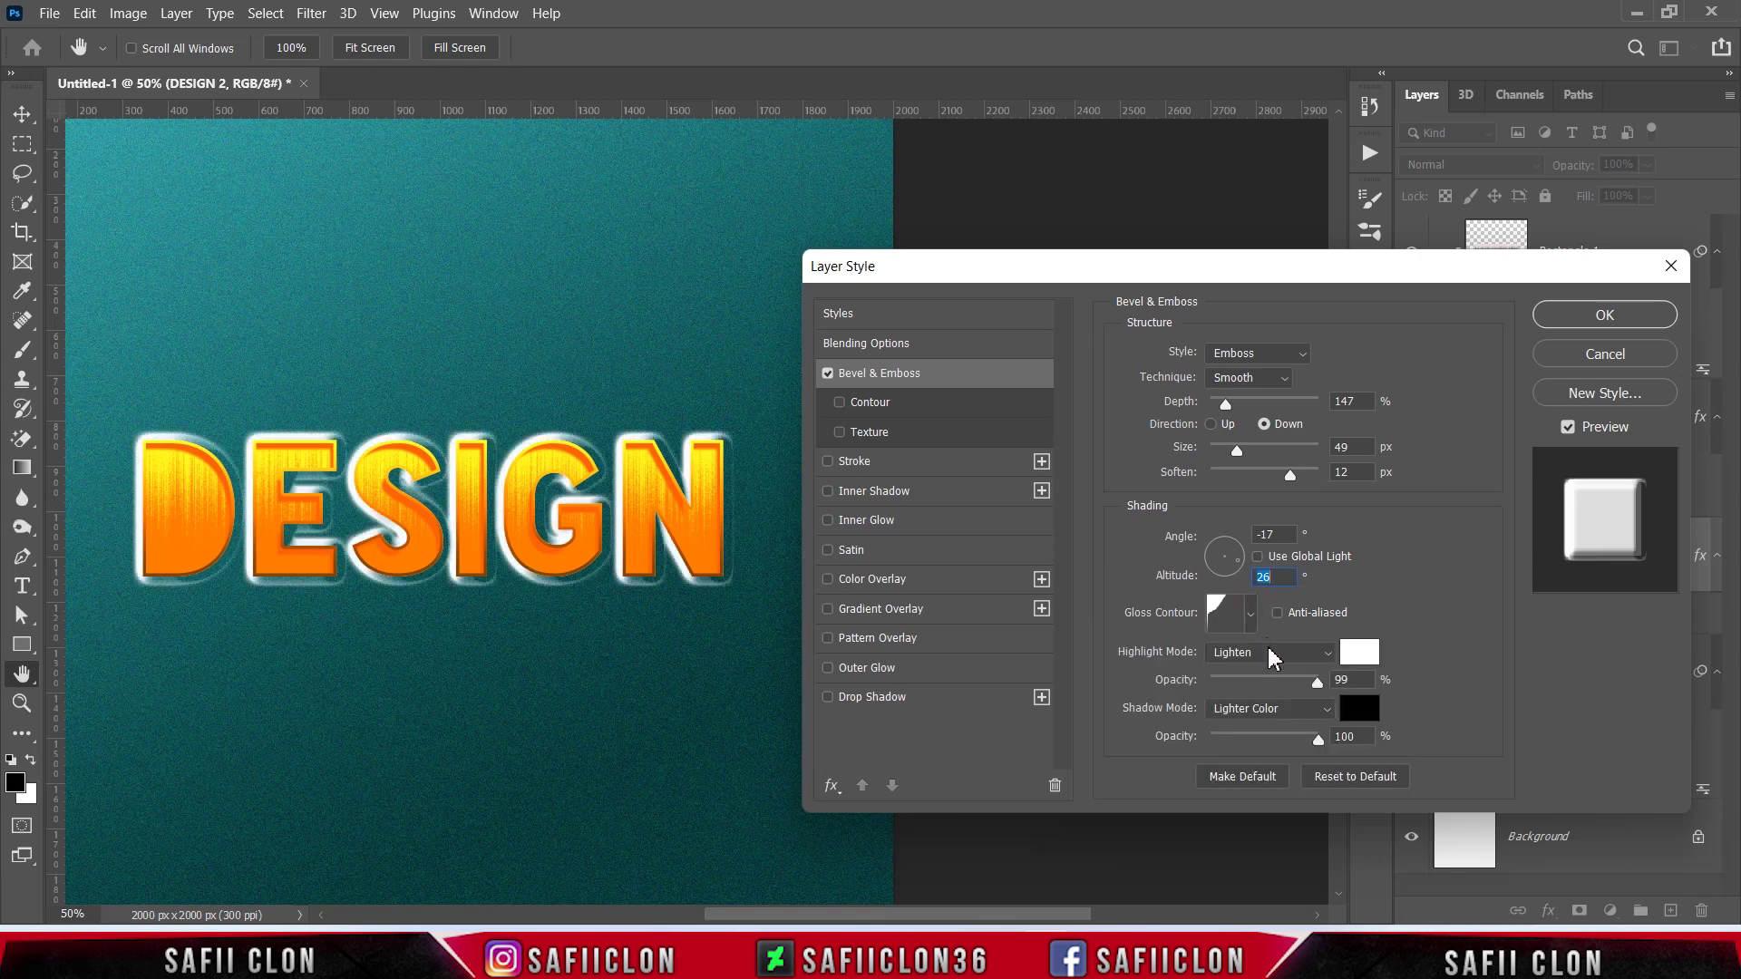
pyautogui.click(1274, 655)
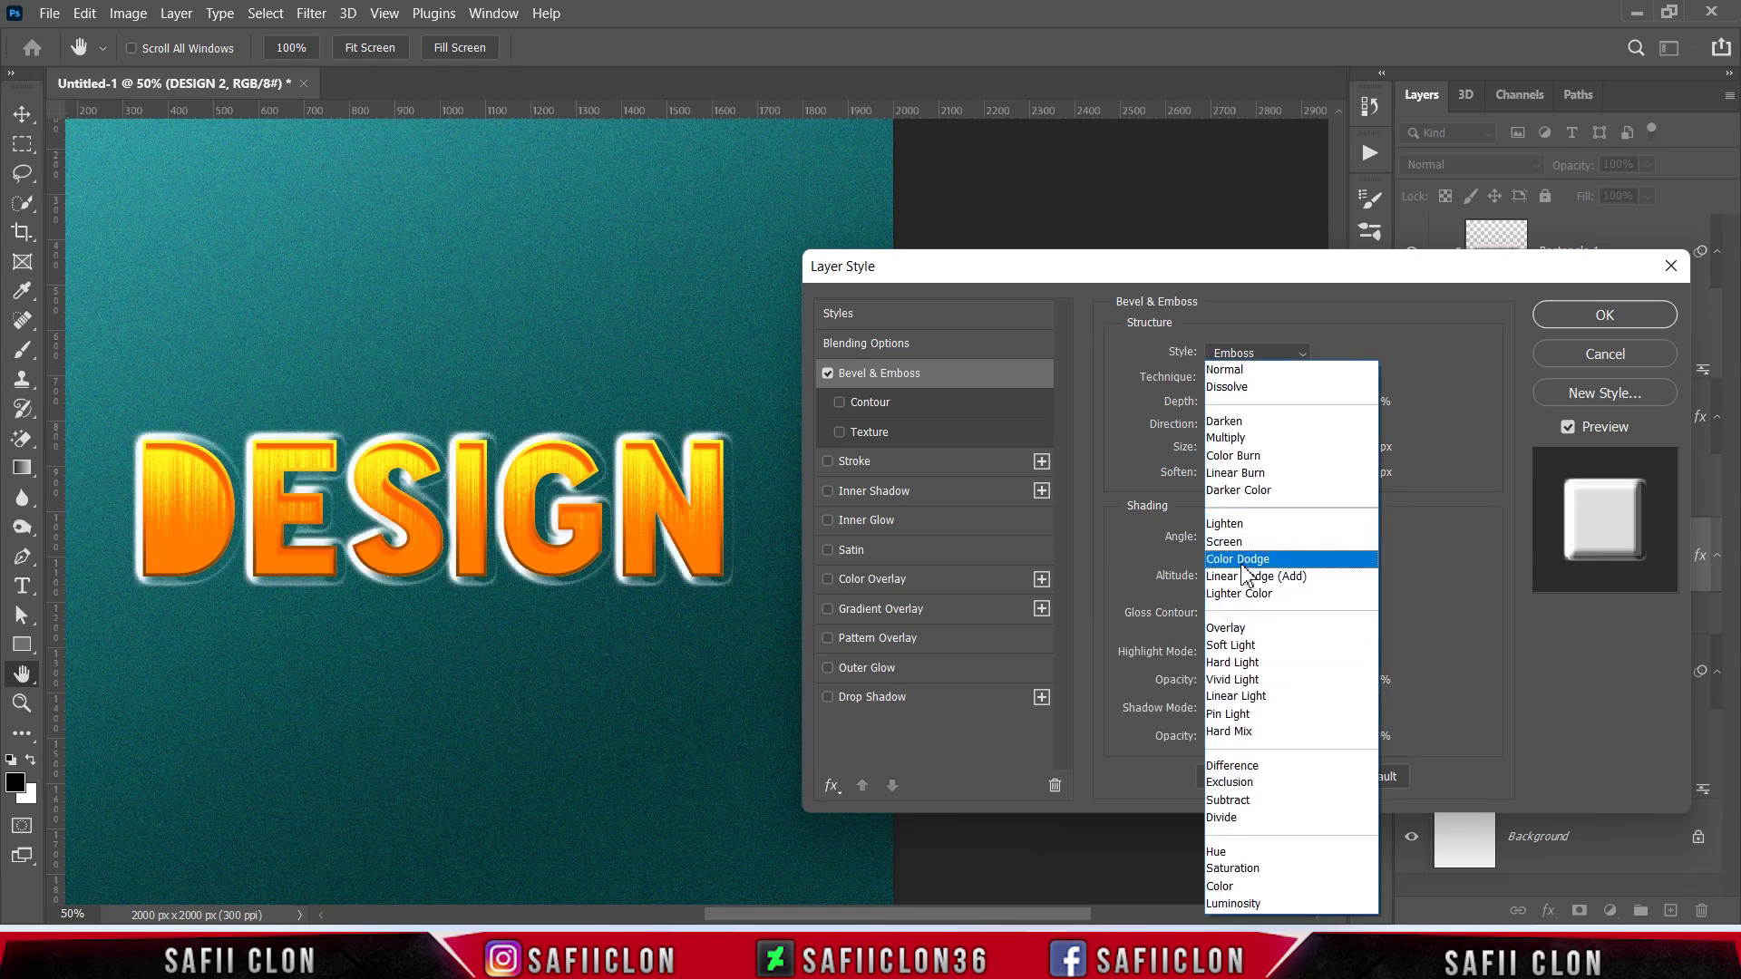
pyautogui.click(1240, 560)
pyautogui.click(1359, 652)
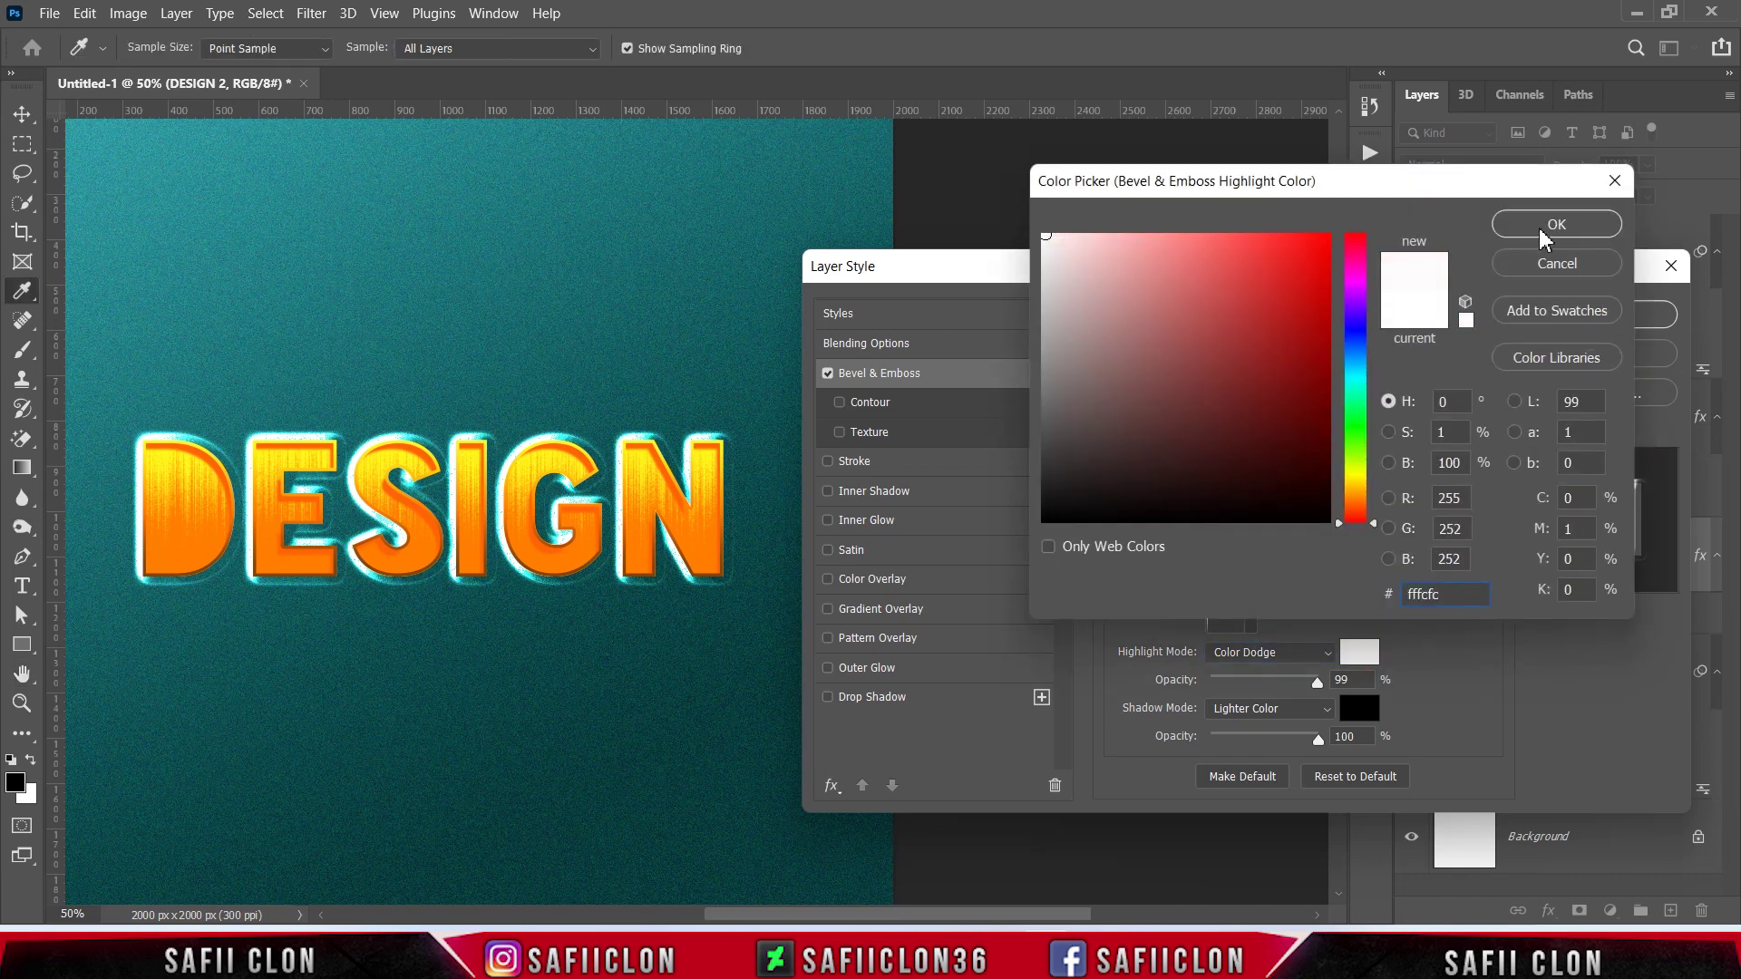
pyautogui.click(1556, 224)
pyautogui.moveTo(1318, 683); pyautogui.dragTo(1288, 685)
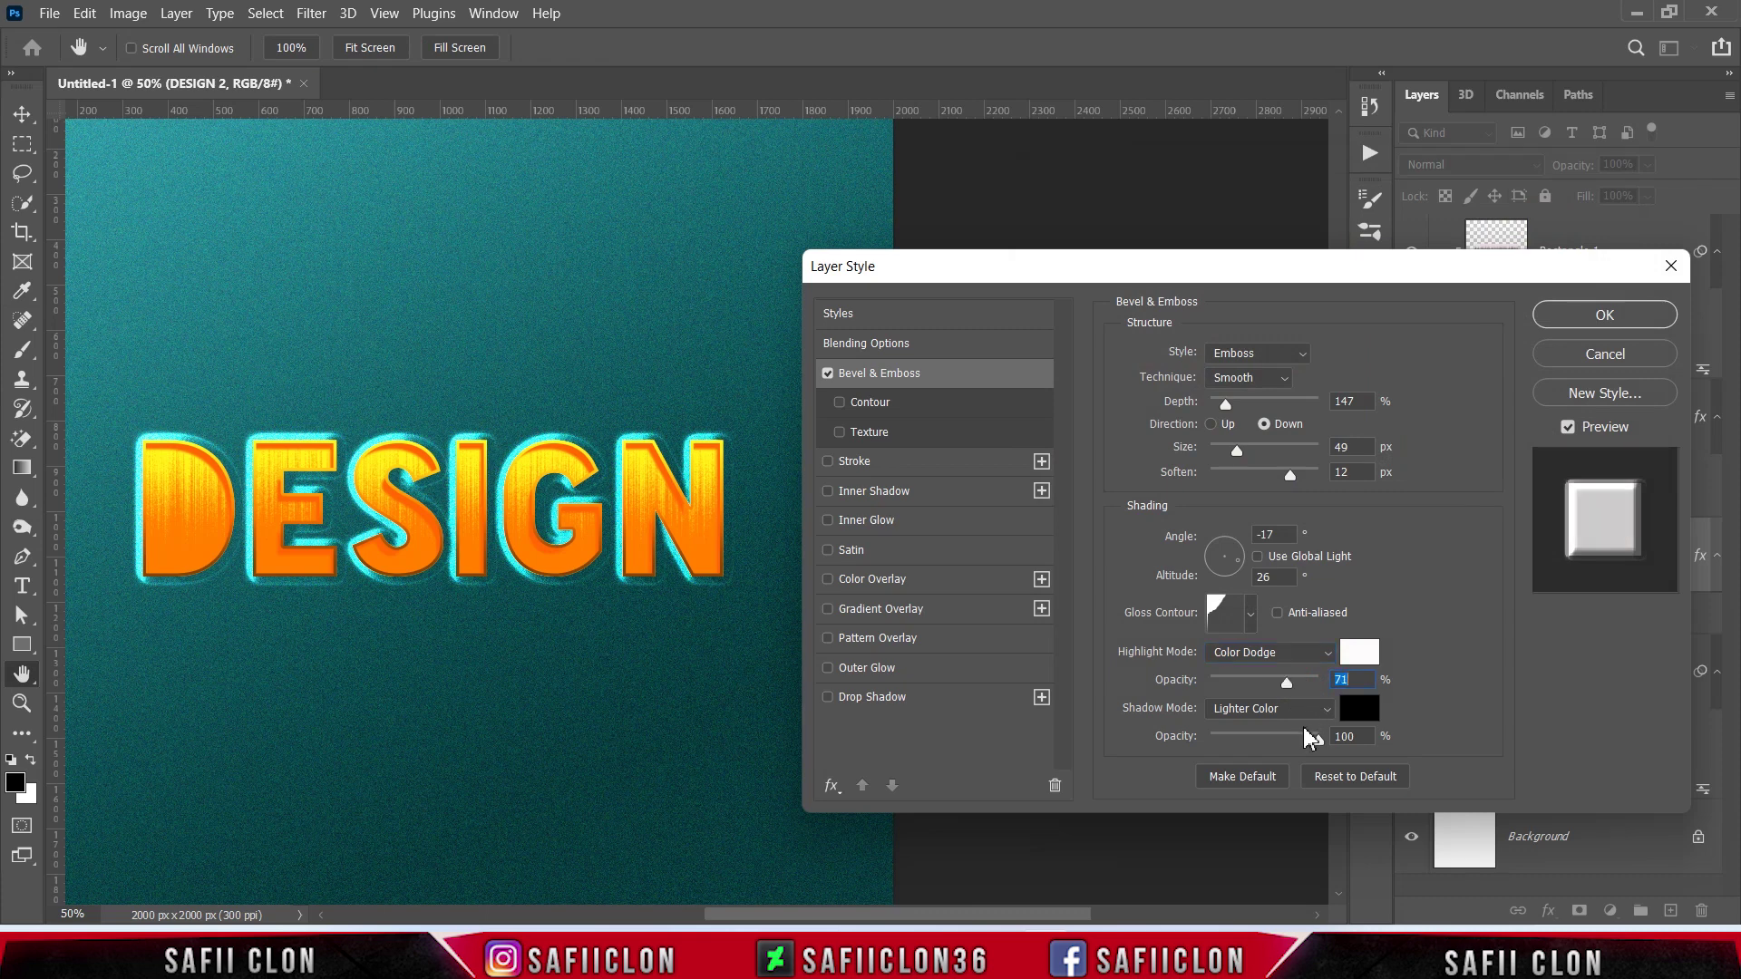
# Set the emboss shadow to near-black Soft Light at 71% and bevel size to 43 px
pyautogui.click(1303, 716)
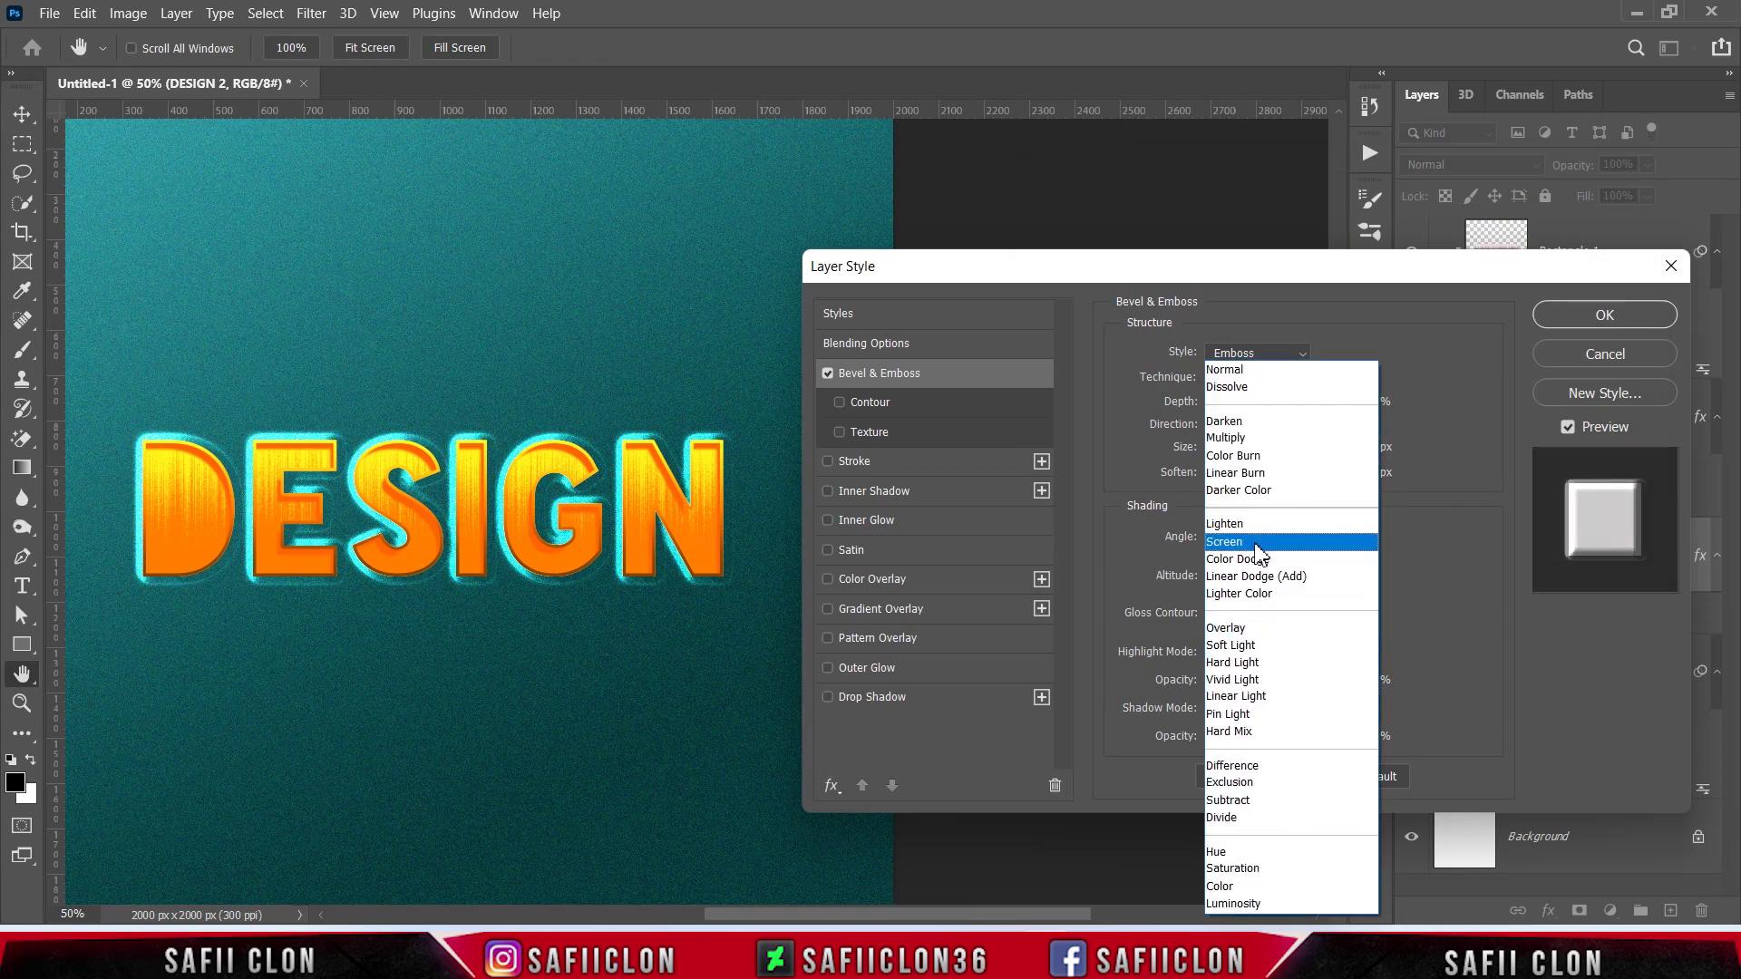
pyautogui.click(1244, 645)
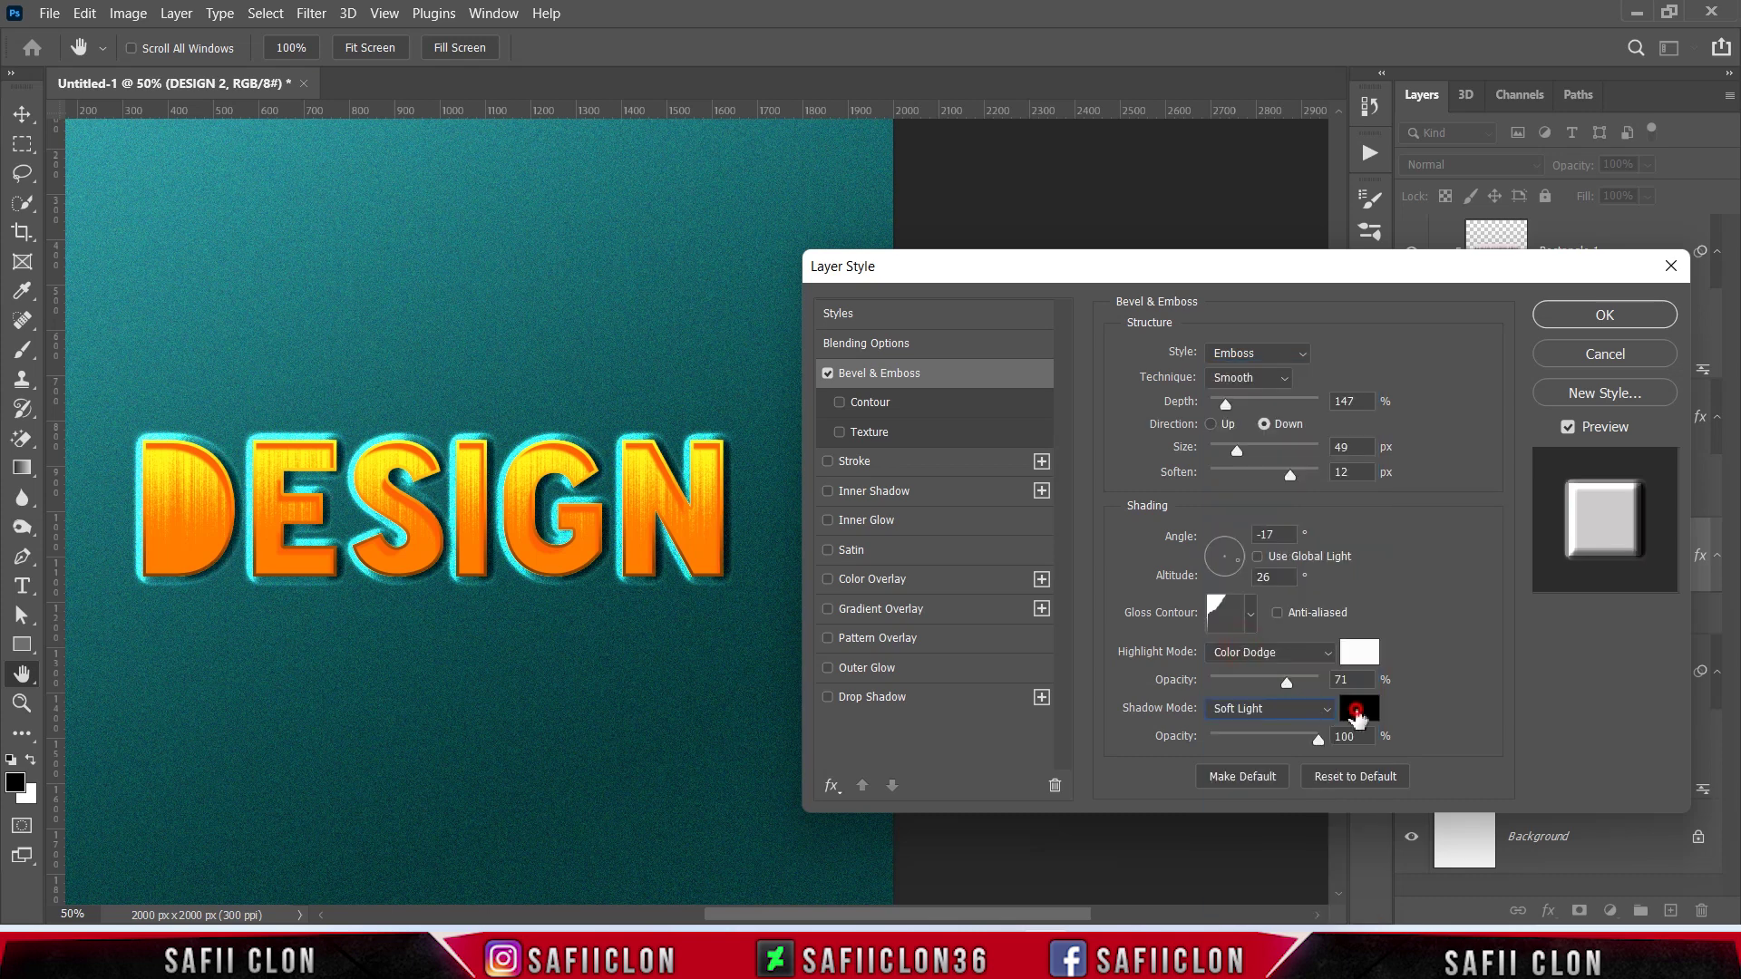
pyautogui.click(1358, 712)
pyautogui.click(1208, 468)
pyautogui.click(1442, 308)
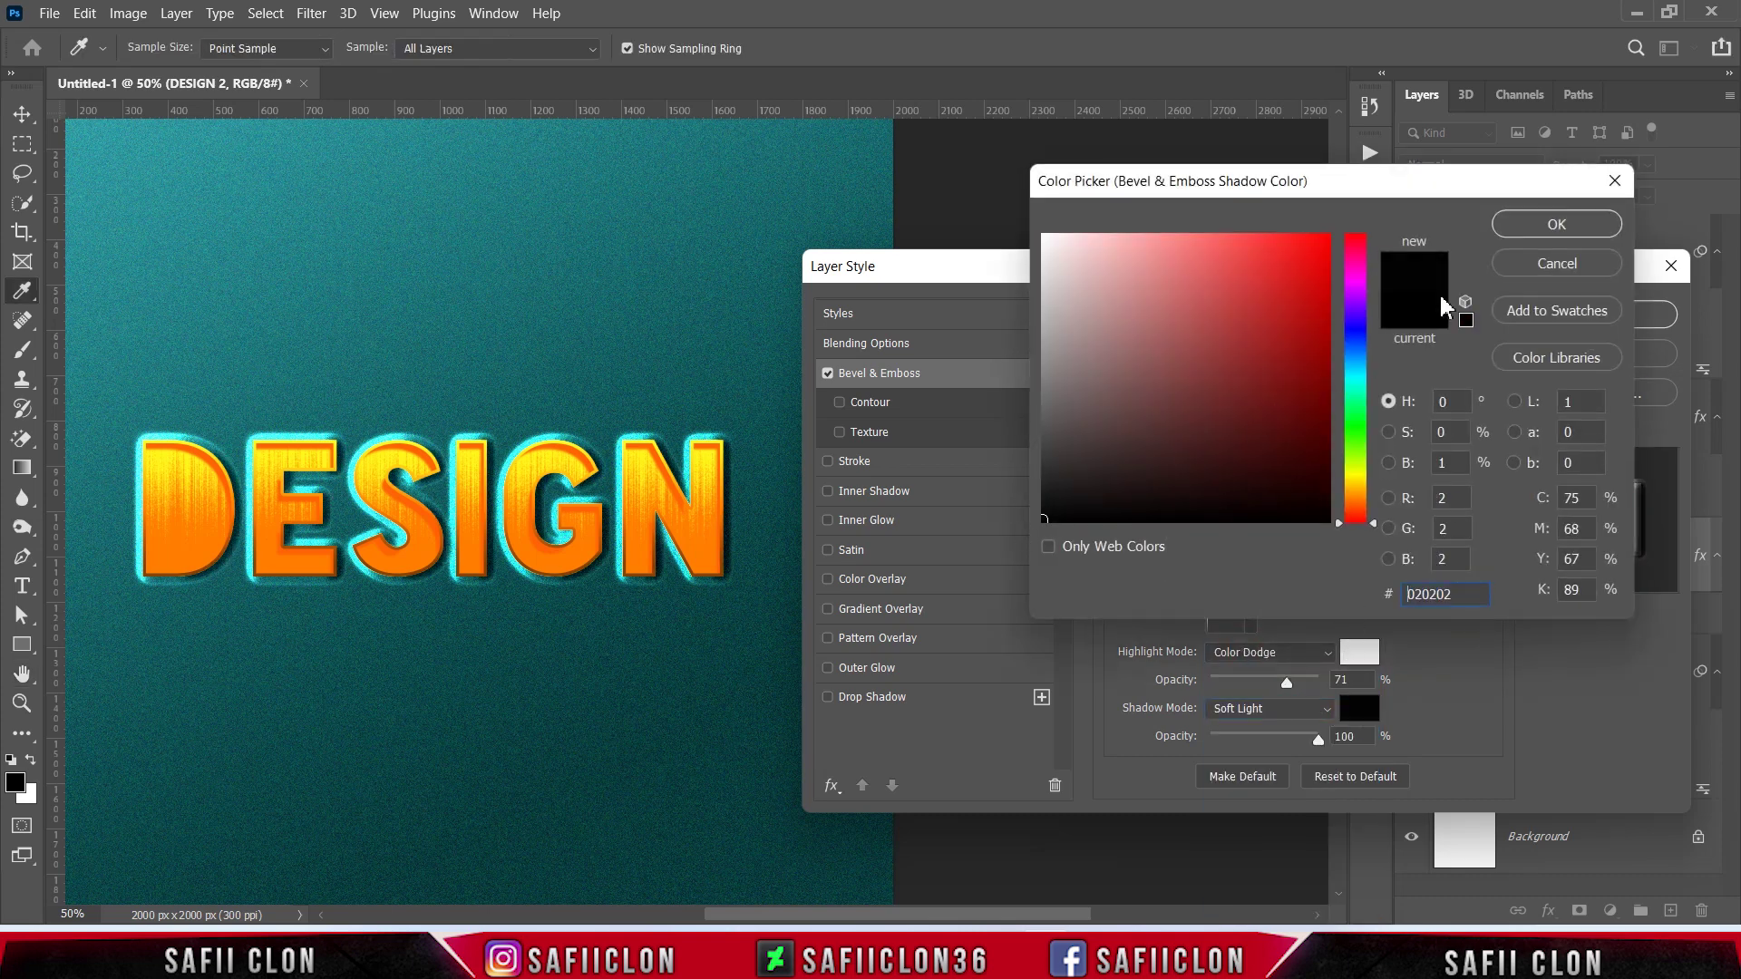
pyautogui.click(1556, 224)
pyautogui.moveTo(1319, 738); pyautogui.dragTo(1297, 746)
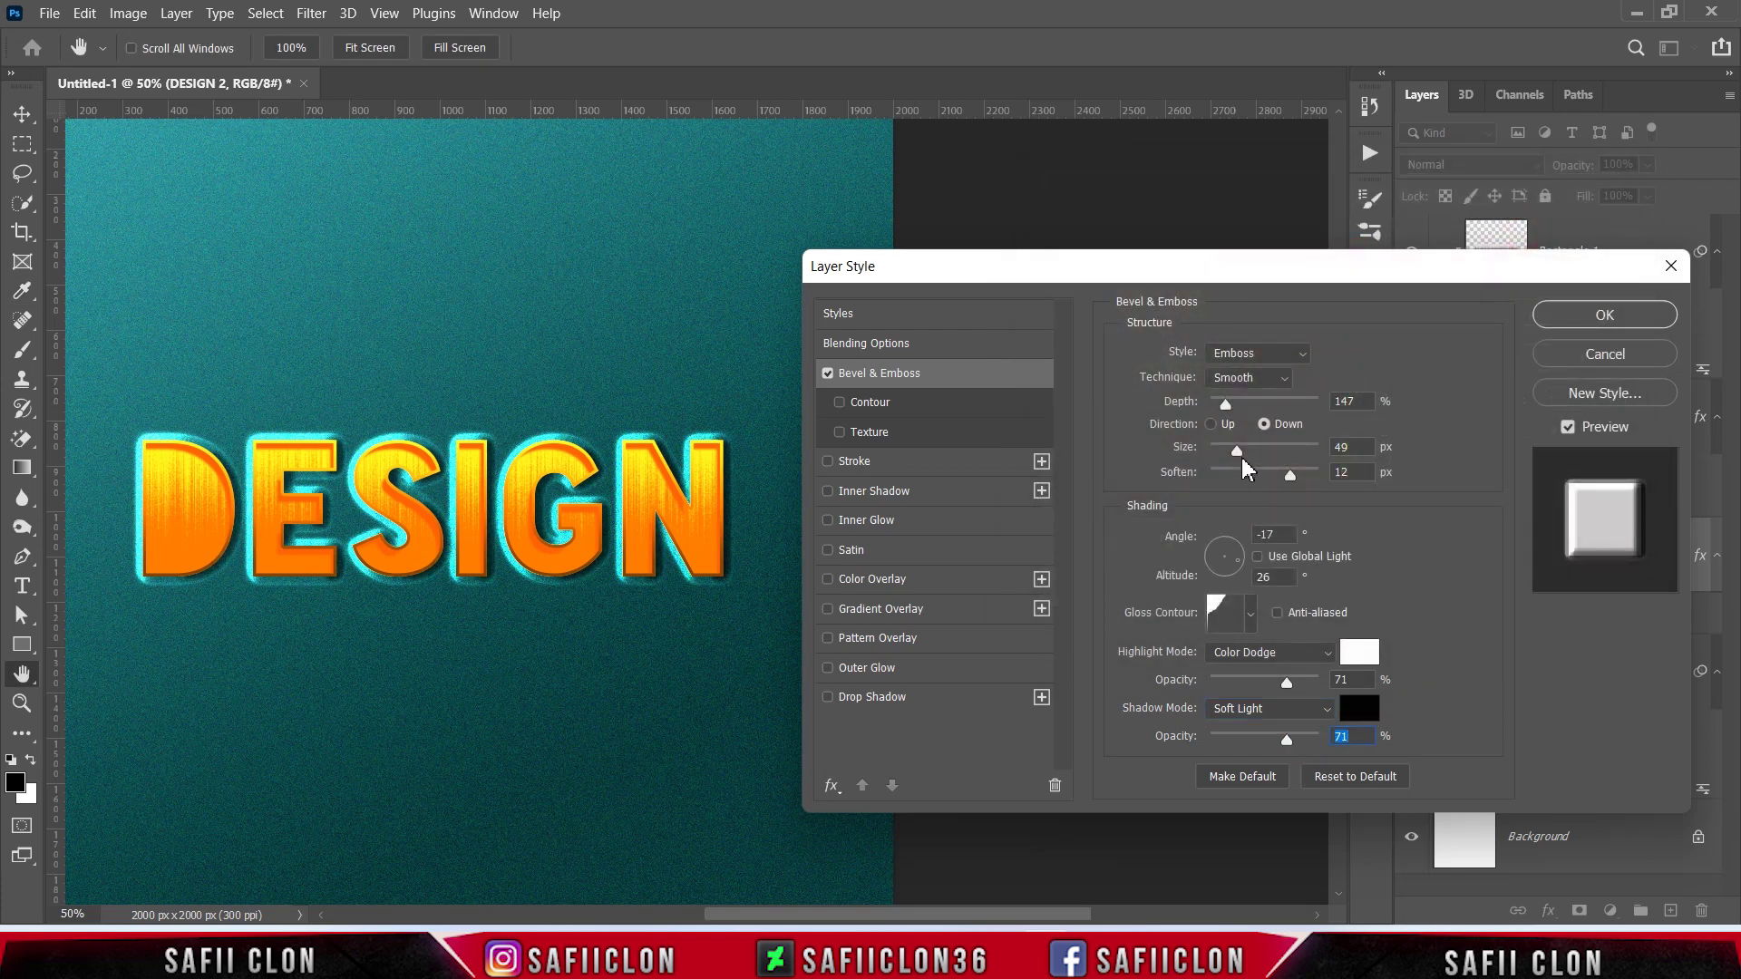
pyautogui.moveTo(1239, 454); pyautogui.dragTo(1242, 465)
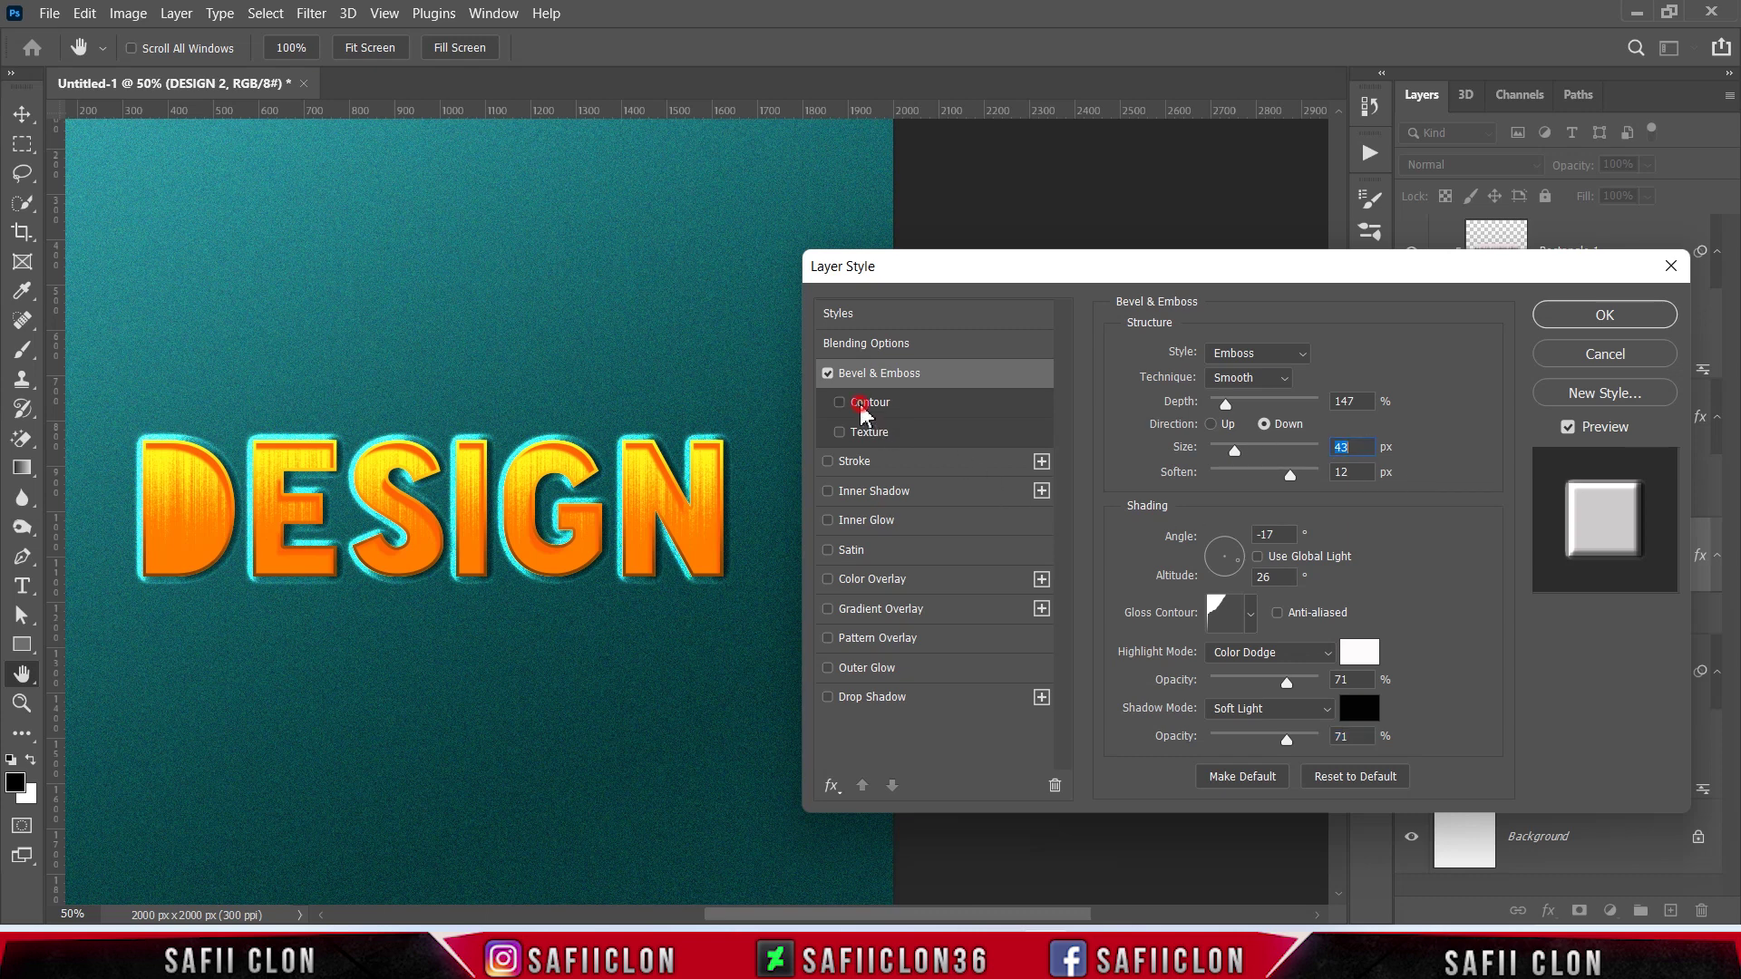
# Enable the emboss Contour with a chosen contour preset at 63% range
pyautogui.click(863, 409)
pyautogui.click(1215, 364)
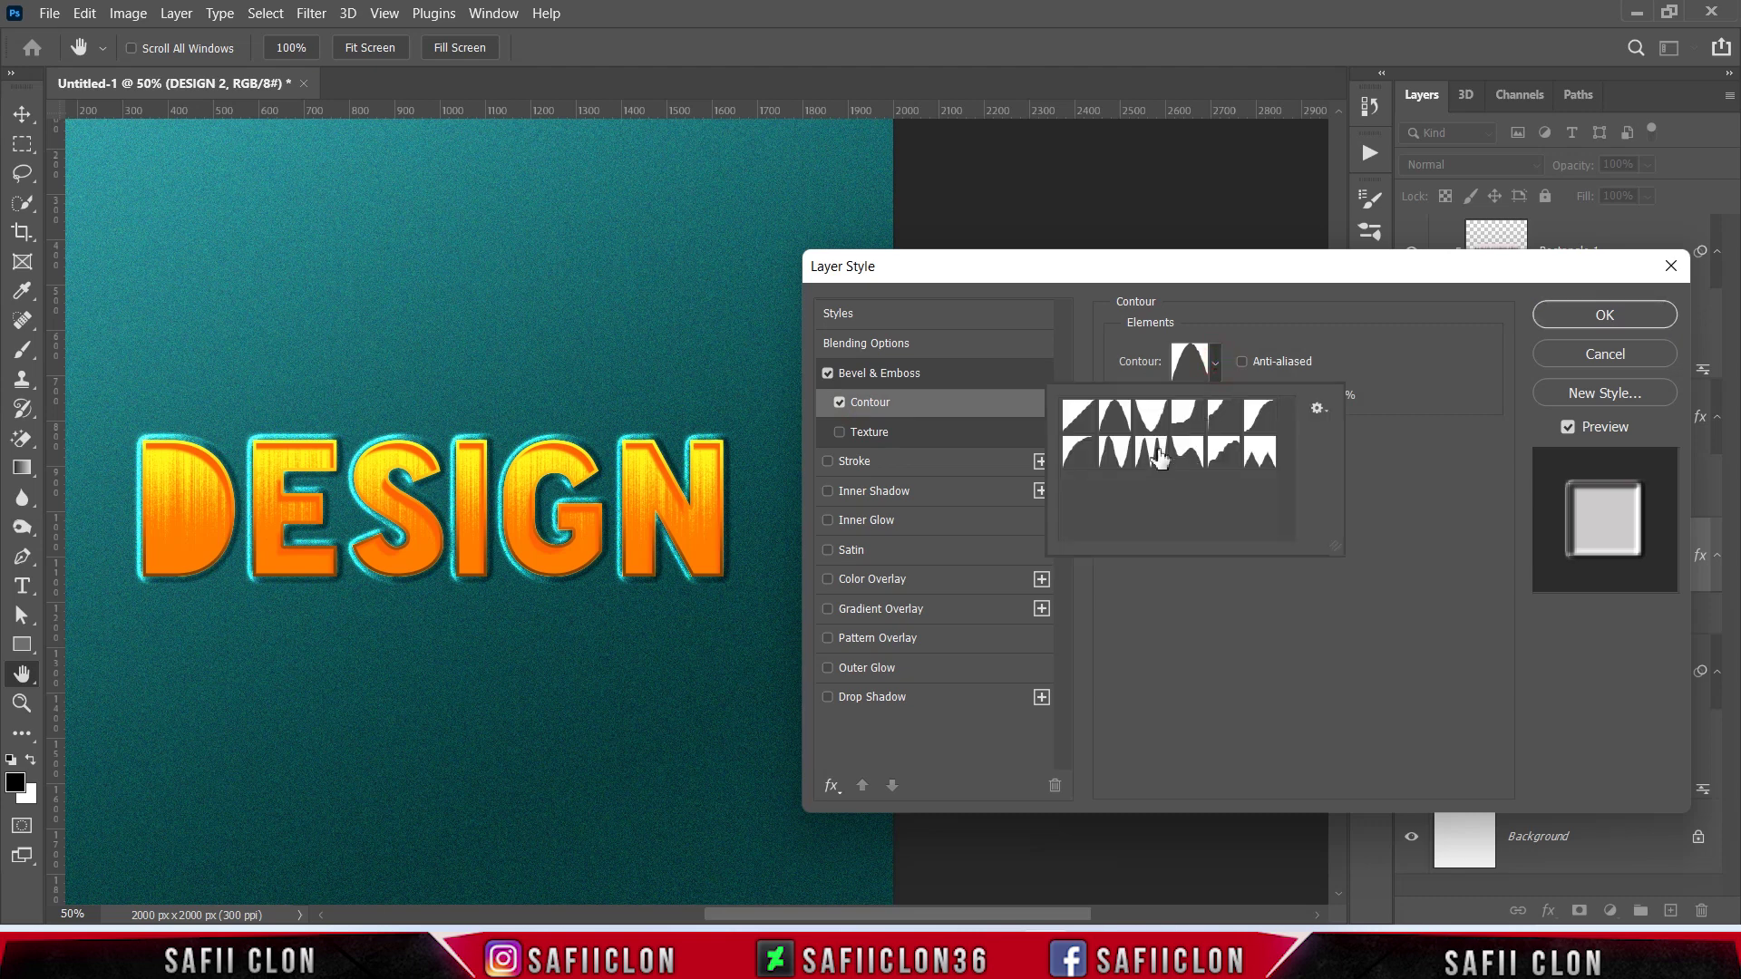
pyautogui.click(1218, 366)
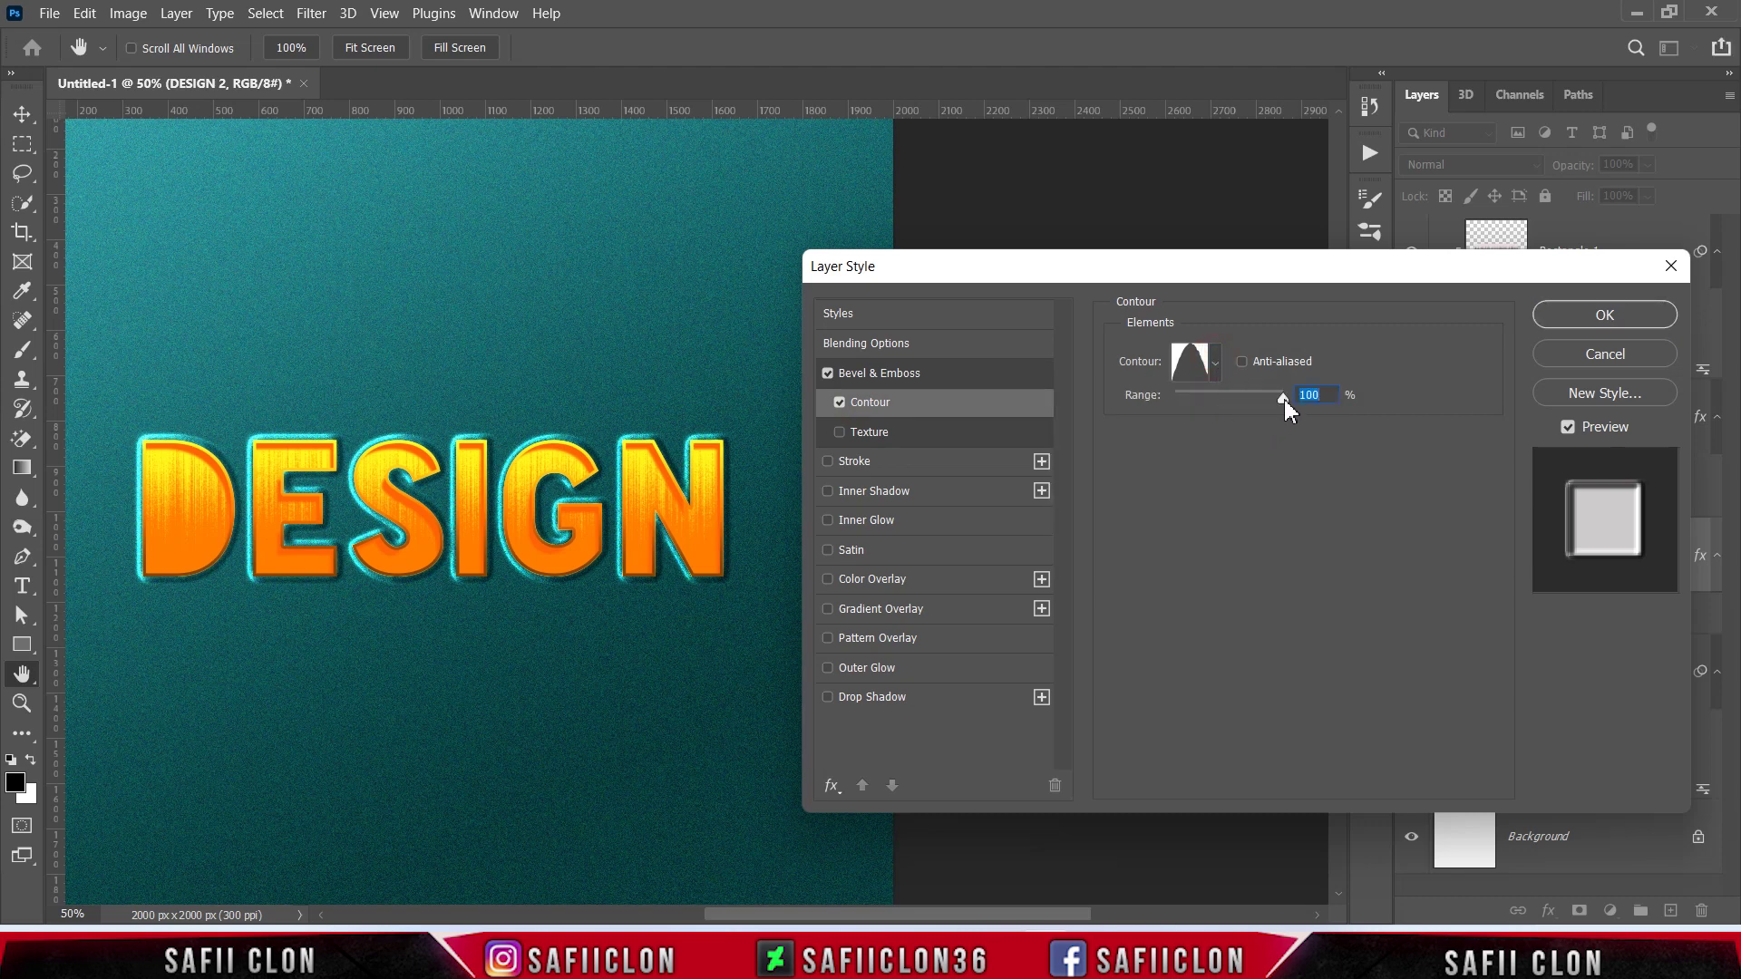
pyautogui.click(1280, 400)
# Add a black drop shadow at 61% opacity, 133° angle, 59 px distance, 81 px size
pyautogui.click(906, 700)
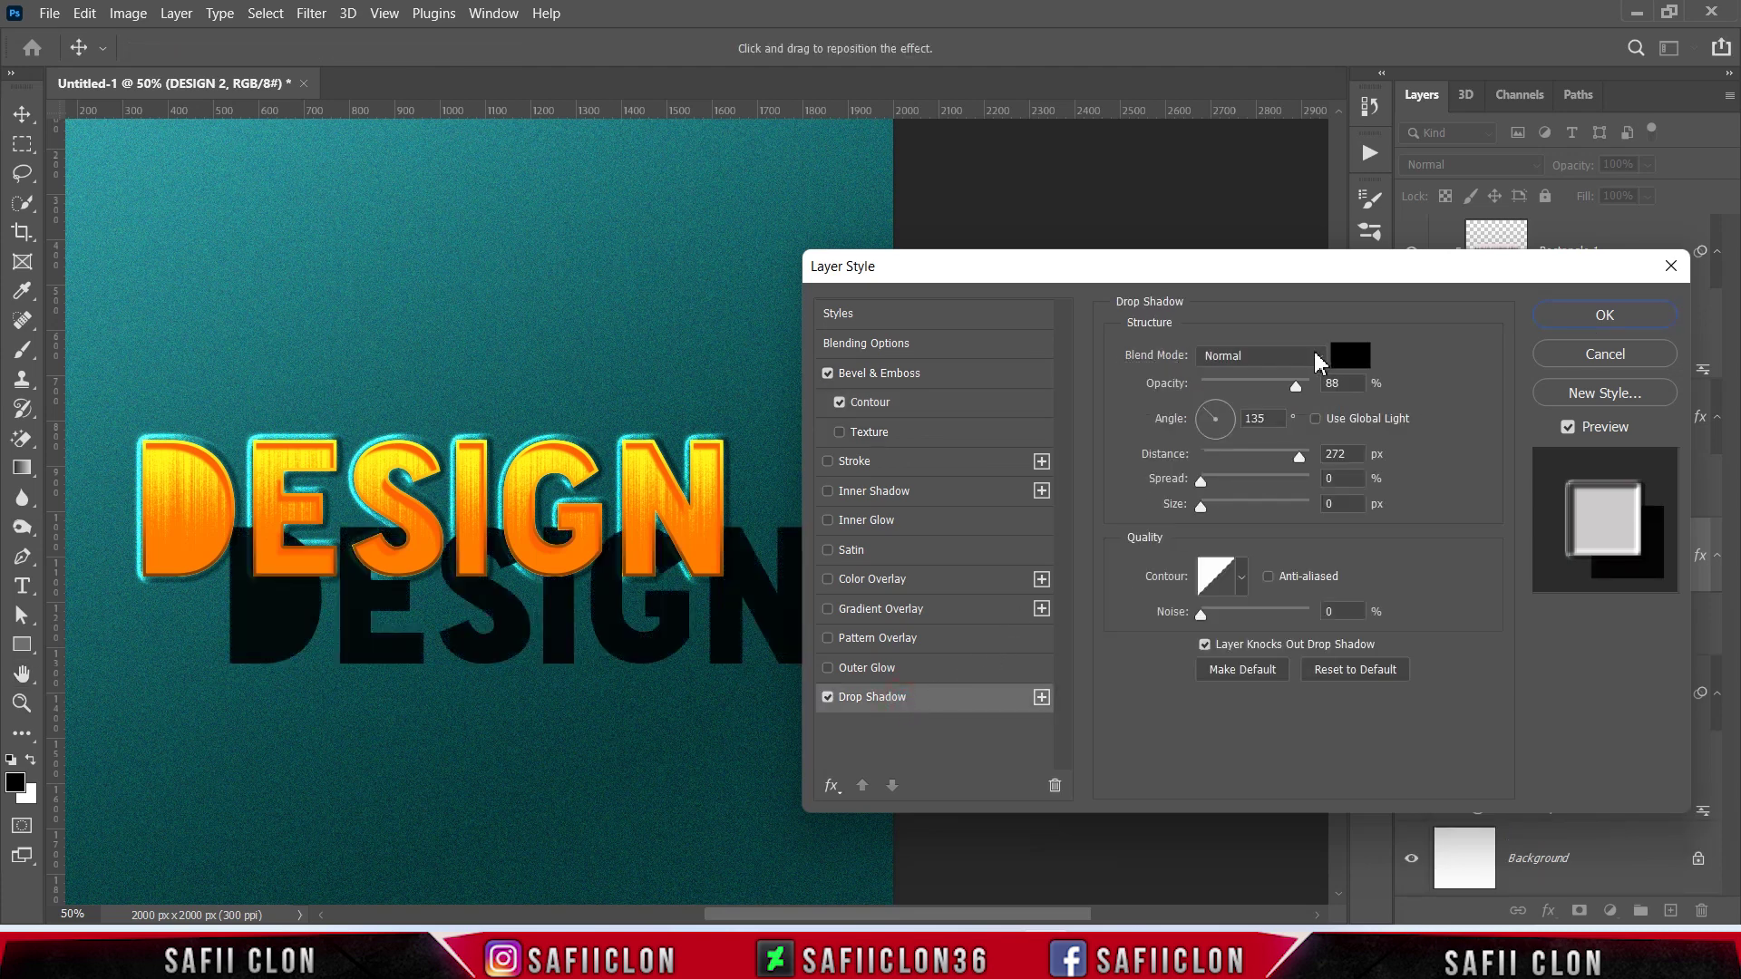
pyautogui.click(1314, 355)
pyautogui.click(1358, 358)
pyautogui.click(1531, 225)
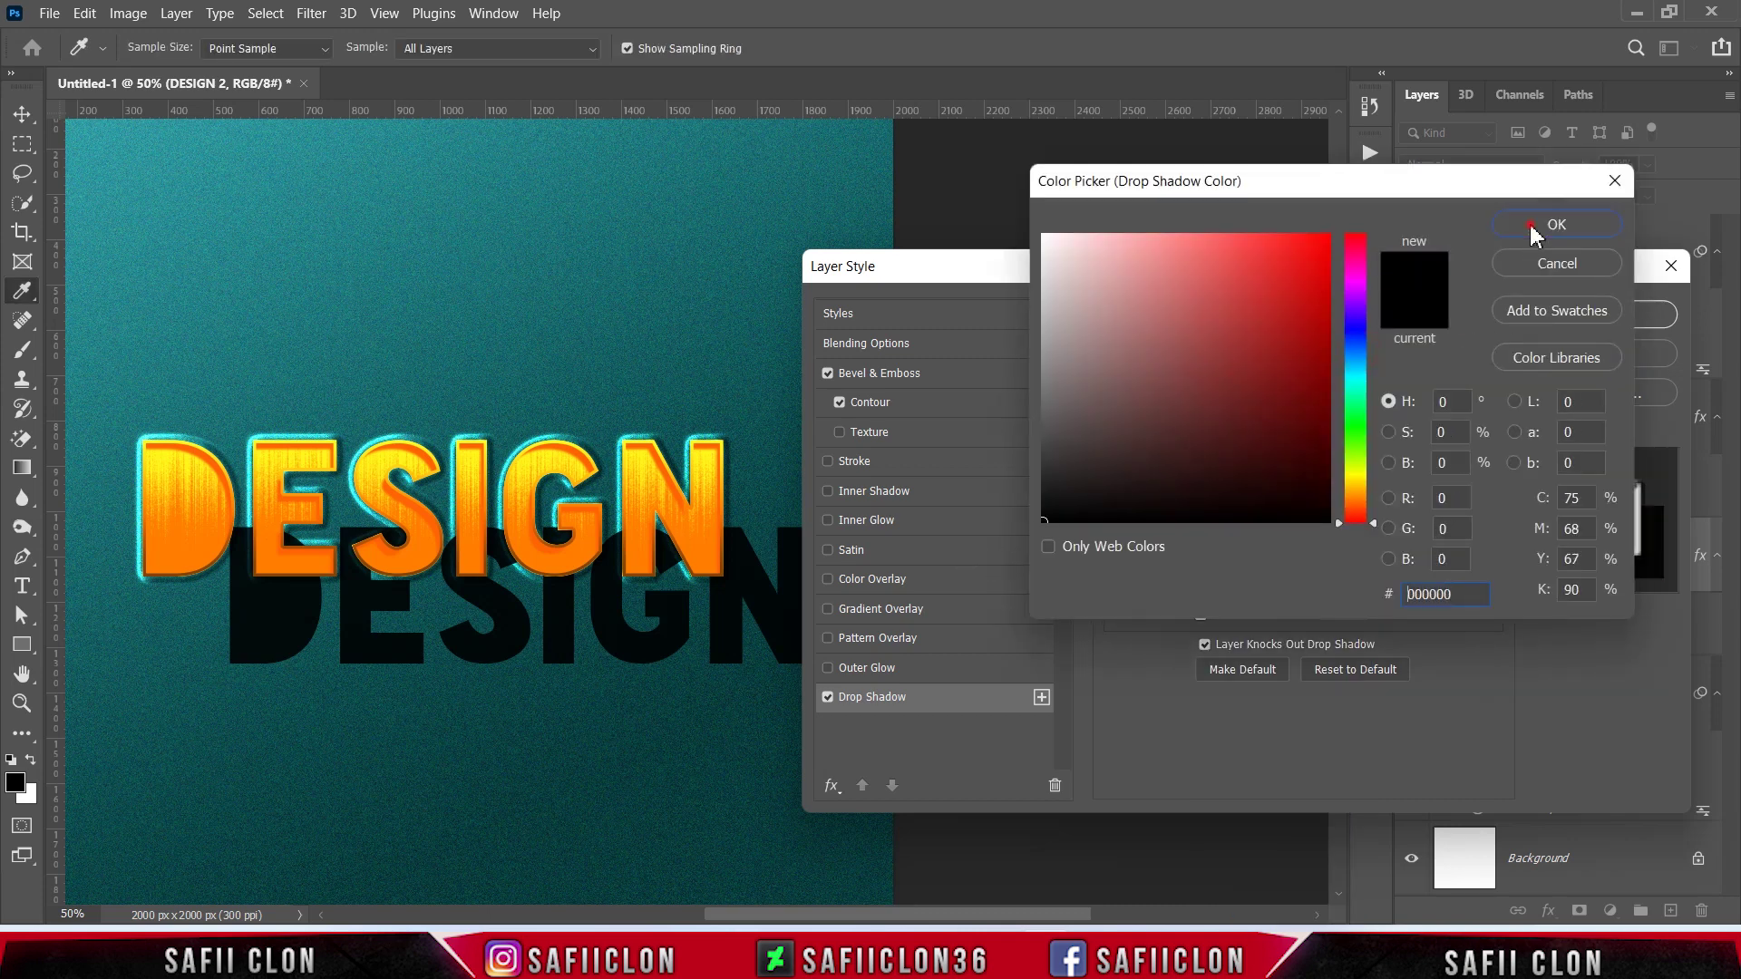
pyautogui.moveTo(1296, 385); pyautogui.dragTo(1268, 385)
pyautogui.click(1269, 418)
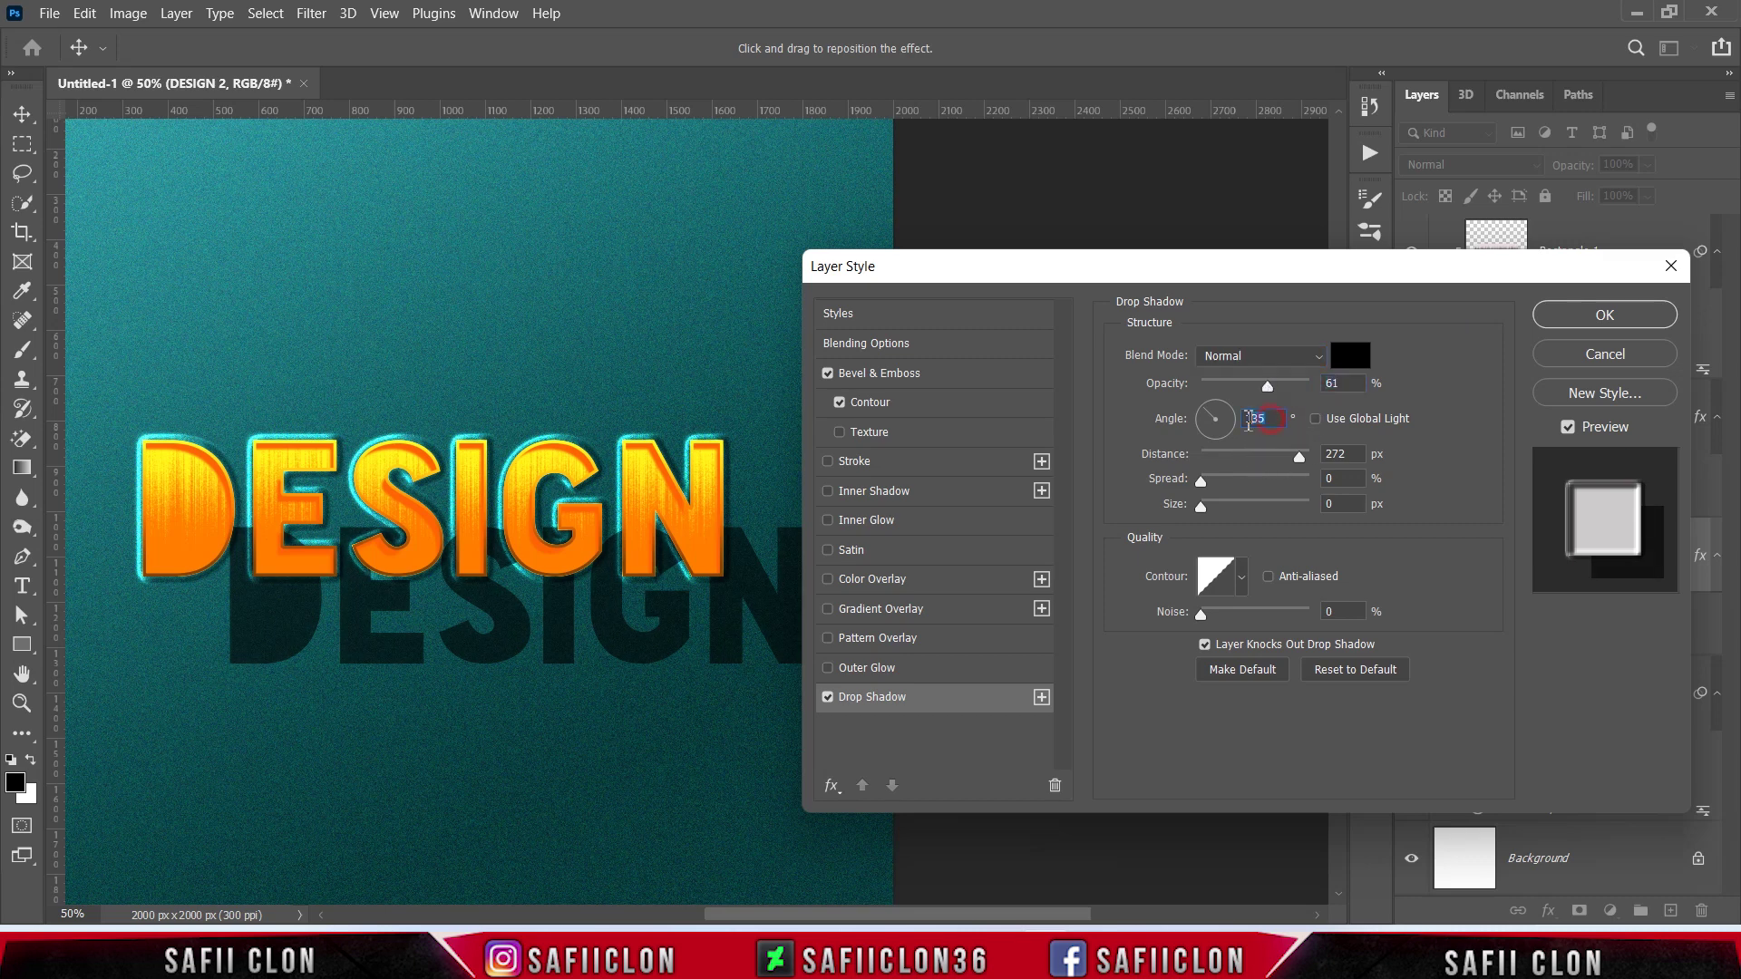
pyautogui.click(1205, 409)
pyautogui.moveTo(1206, 416); pyautogui.dragTo(1201, 413)
pyautogui.moveTo(1298, 456); pyautogui.dragTo(1261, 457)
pyautogui.moveTo(1203, 510); pyautogui.dragTo(1245, 513)
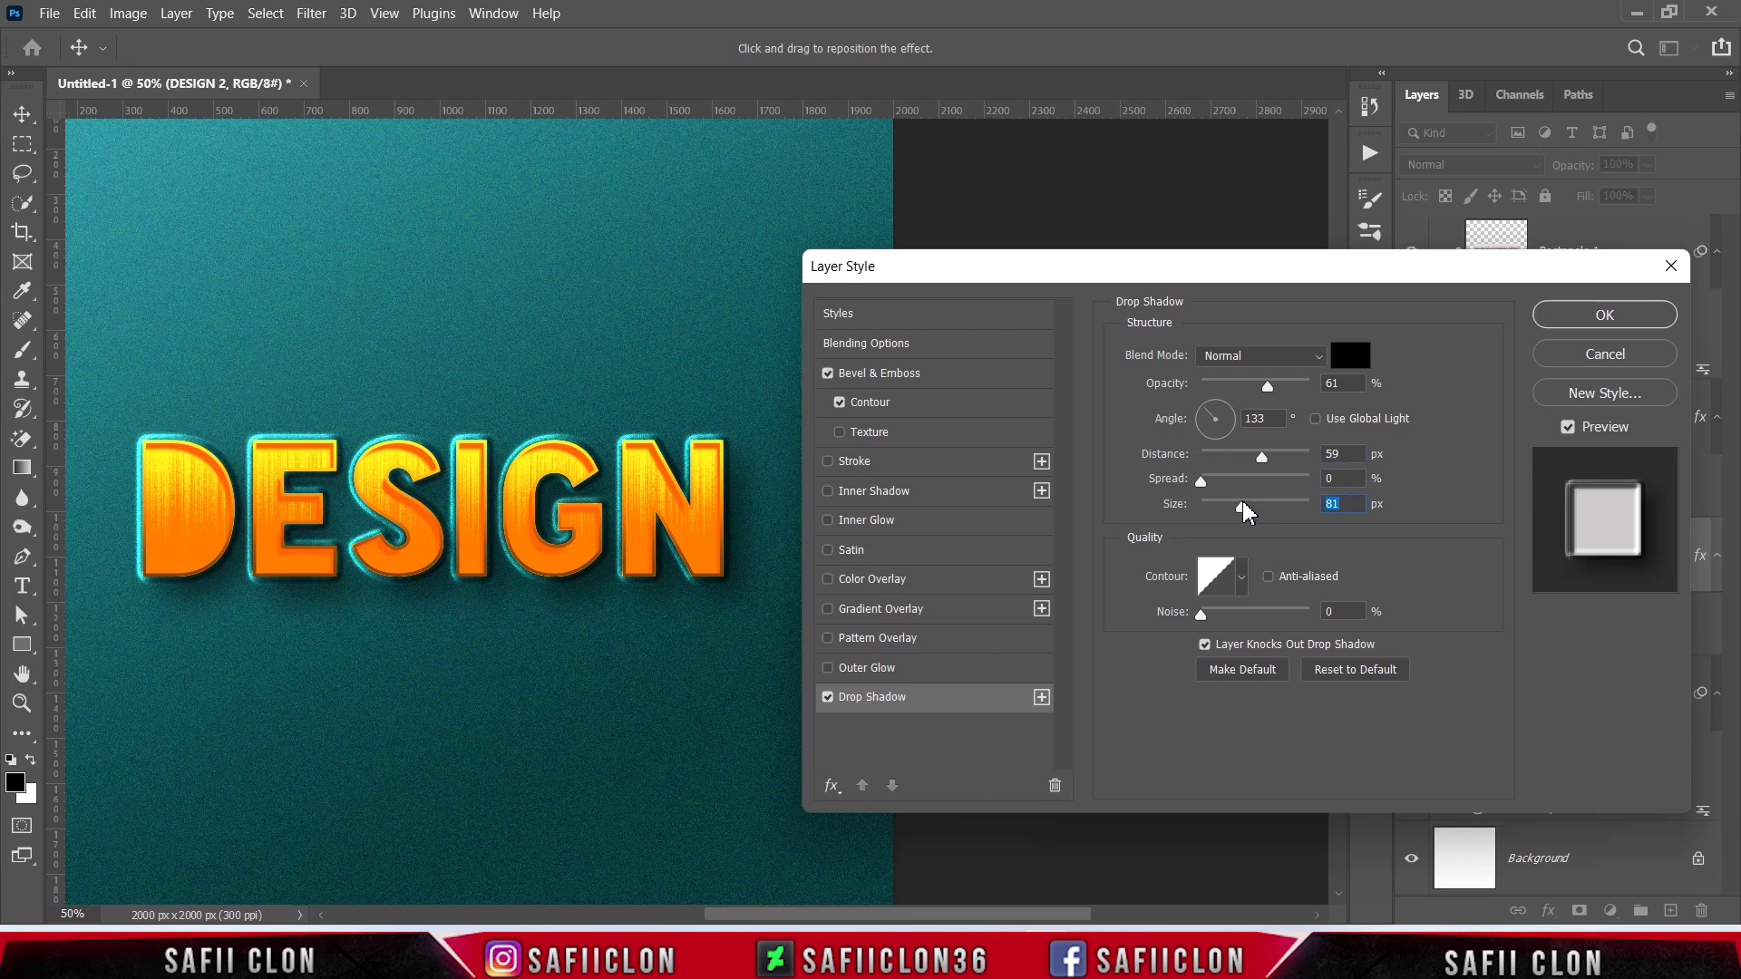
# Add a second drop shadow at 24% opacity, 124 px distance and 117 px size
pyautogui.click(1042, 698)
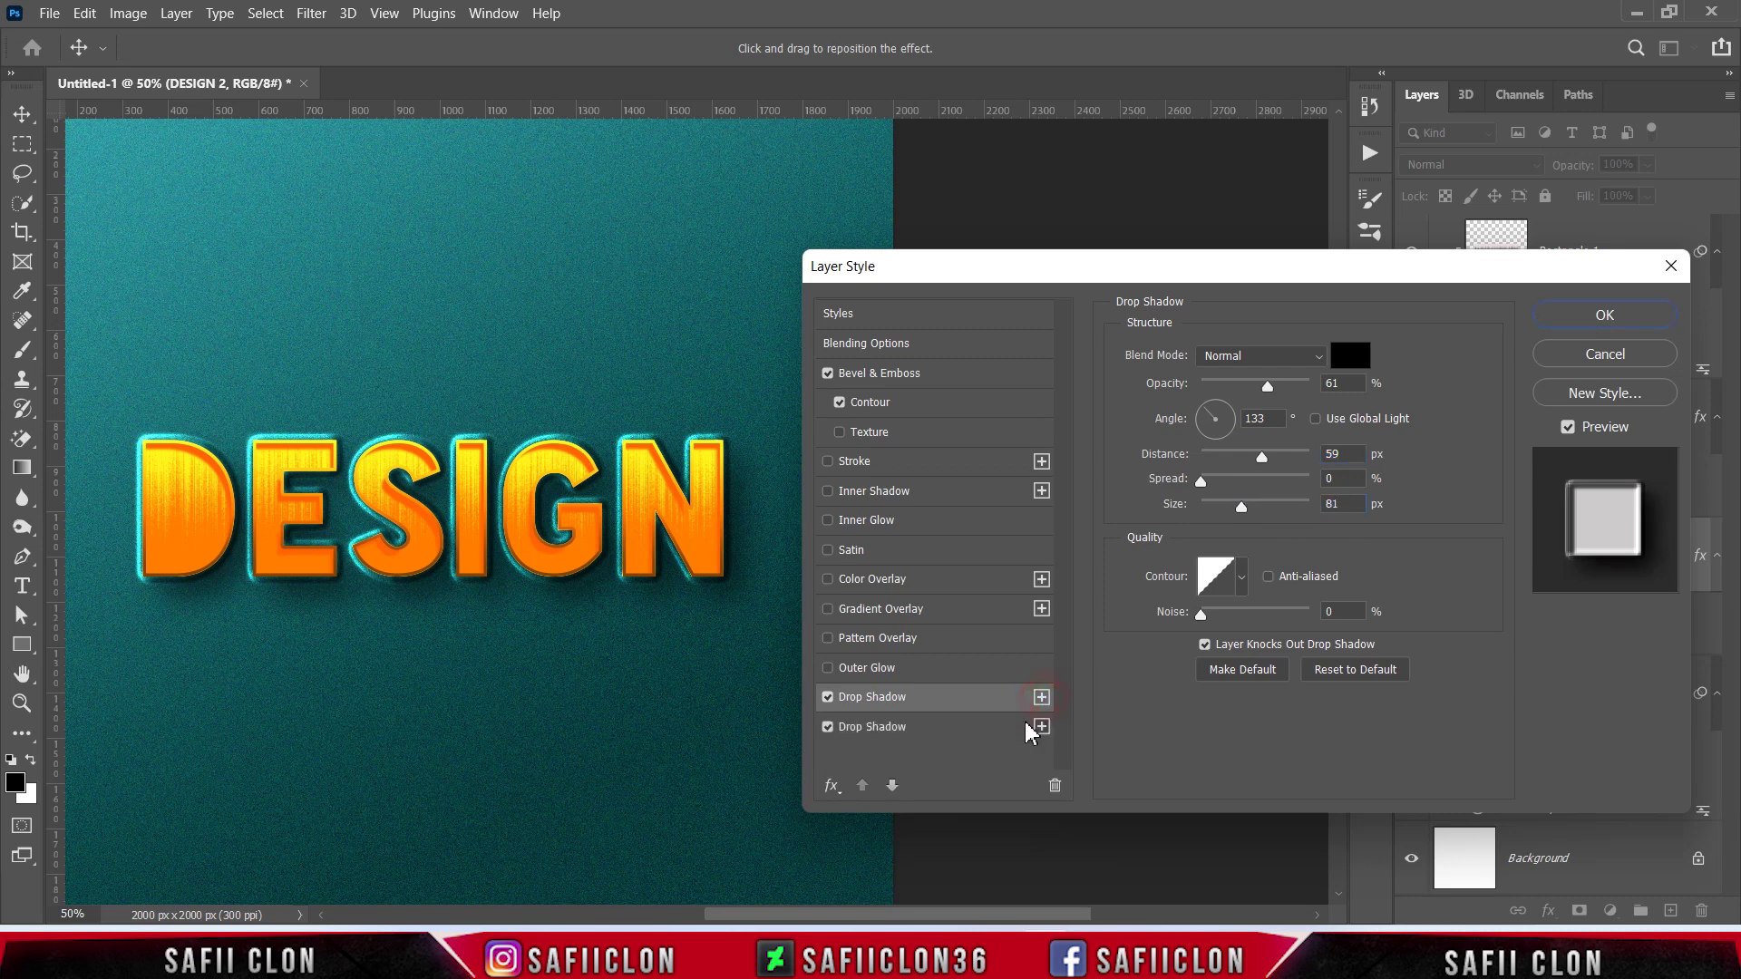
pyautogui.click(918, 731)
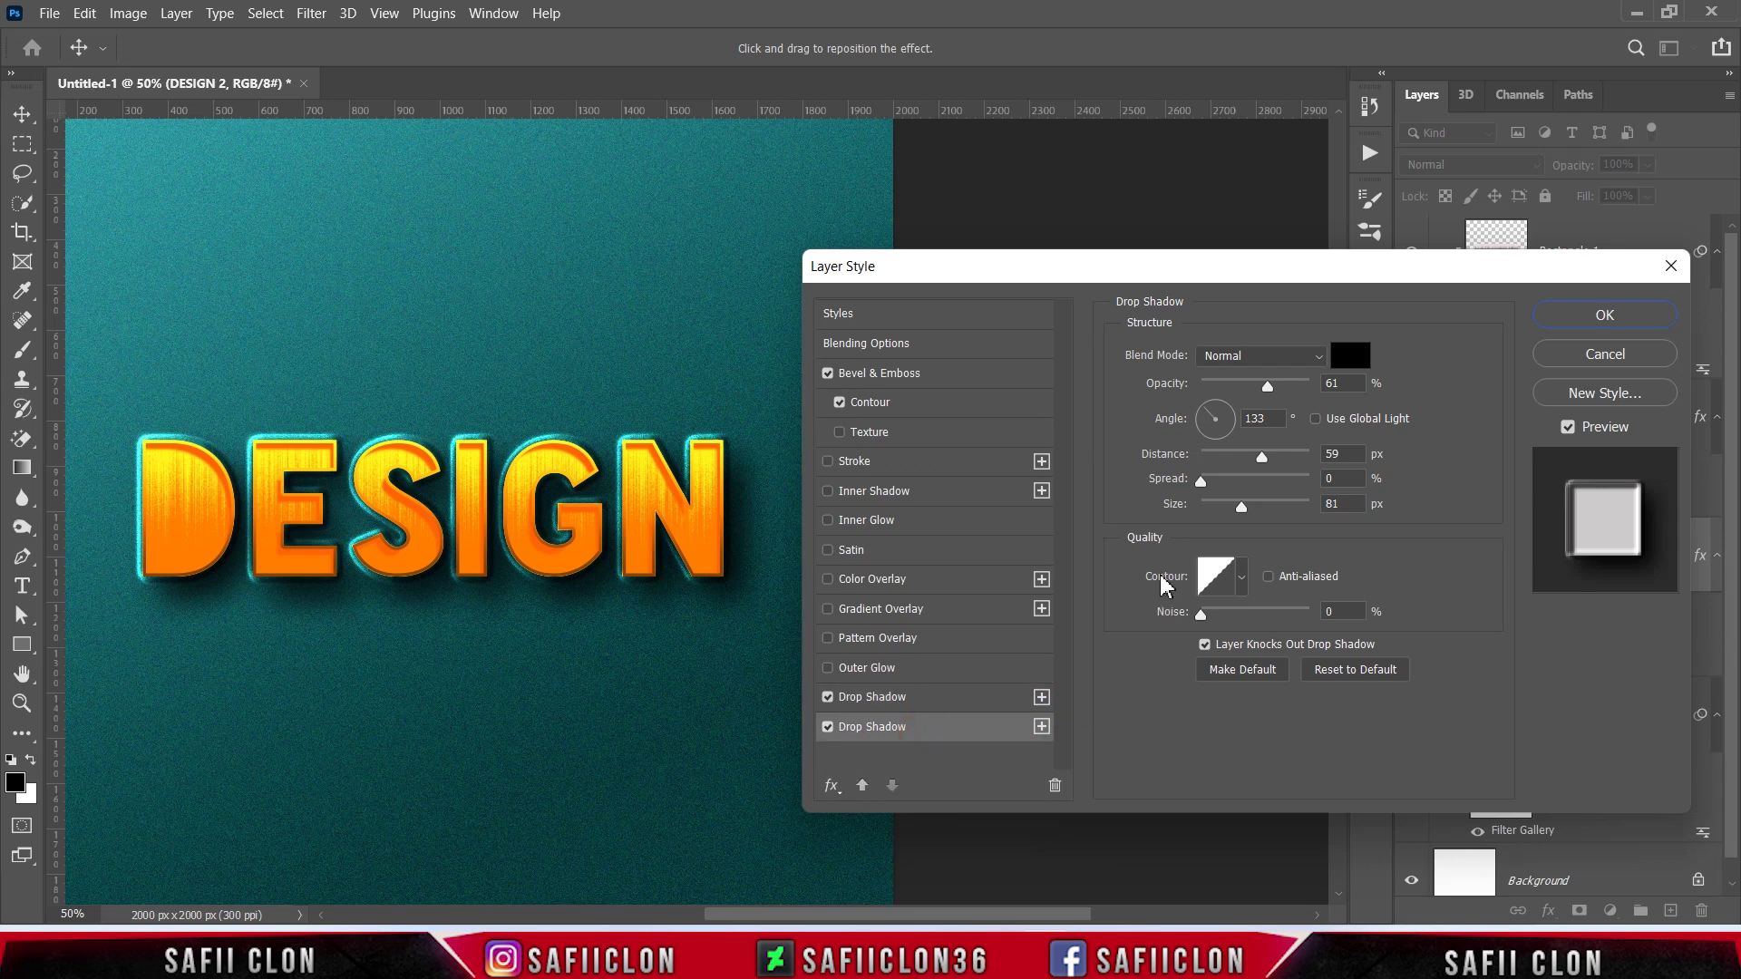
pyautogui.moveTo(1267, 385); pyautogui.dragTo(1239, 388)
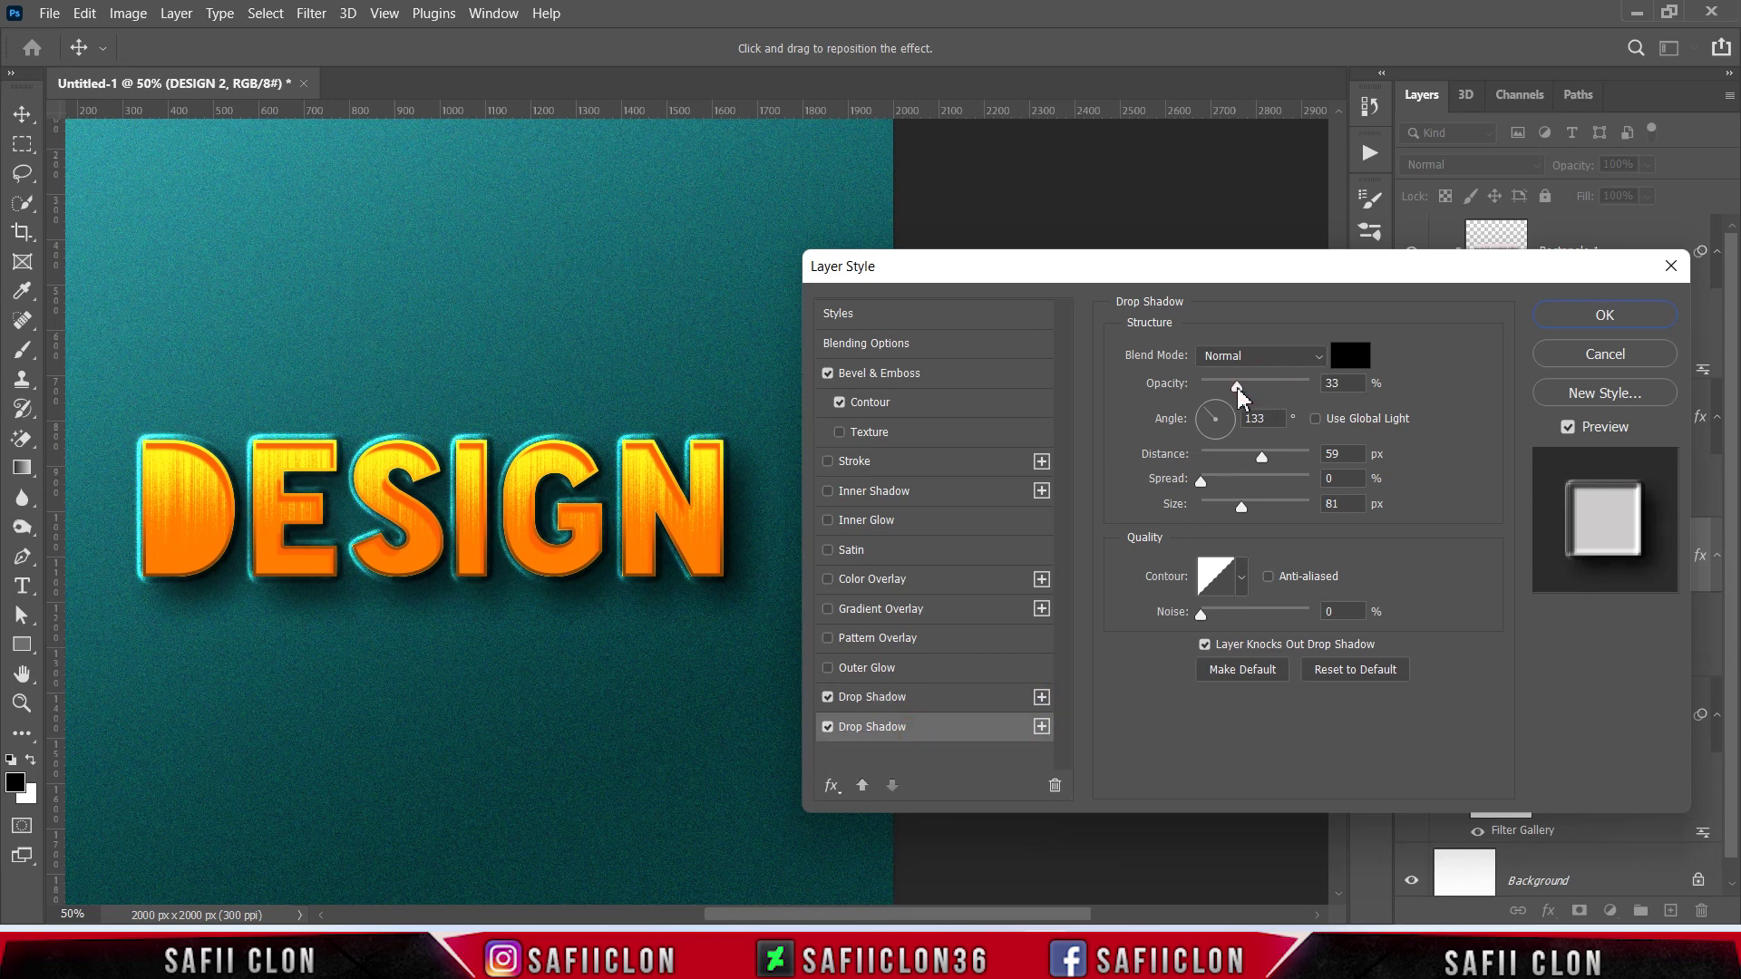
pyautogui.click(1233, 388)
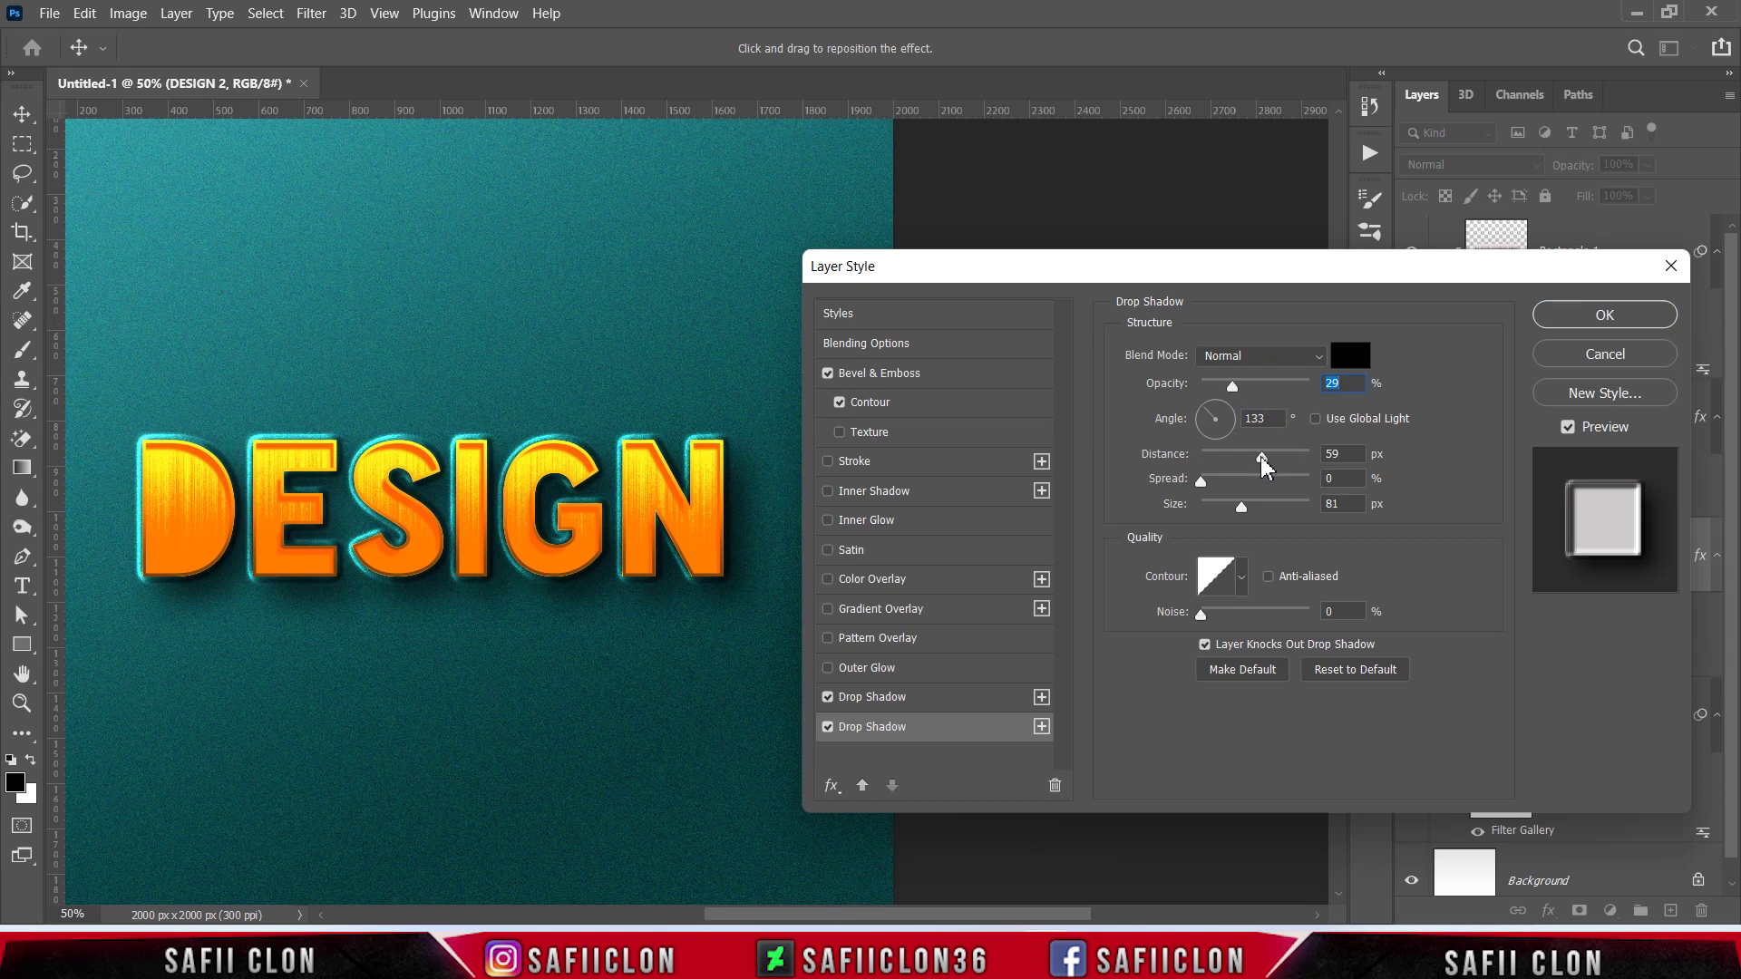
pyautogui.moveTo(1266, 465); pyautogui.dragTo(1299, 471)
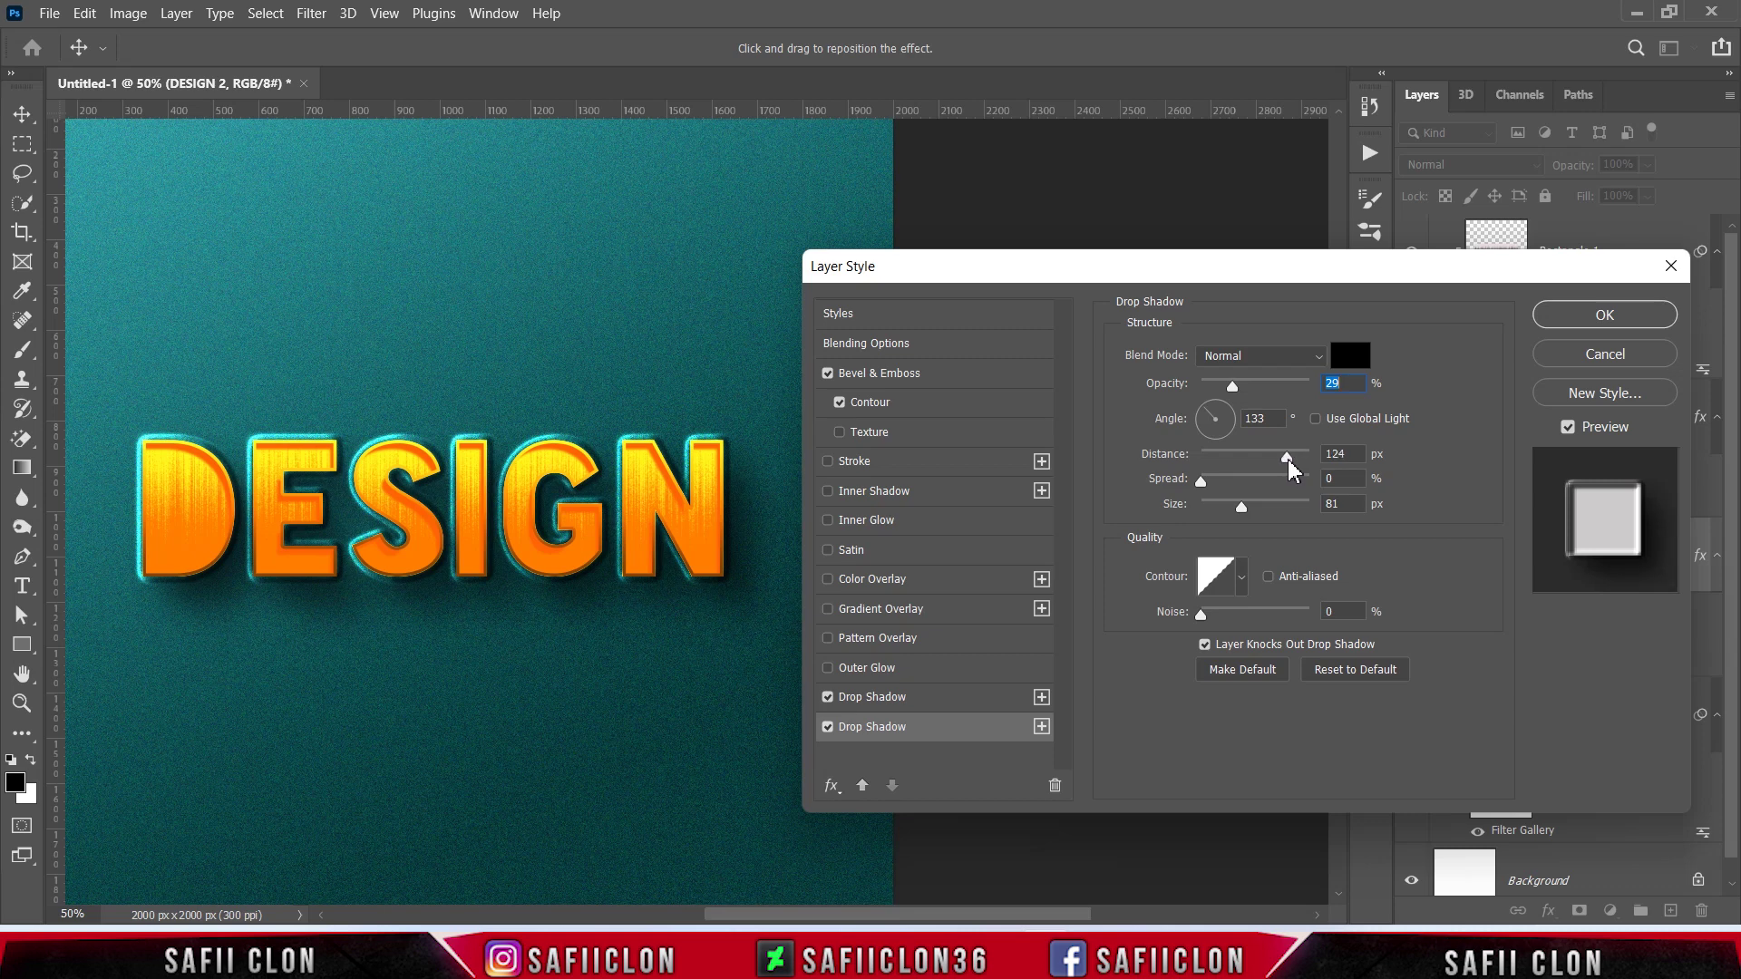
pyautogui.moveTo(1242, 506); pyautogui.dragTo(1259, 515)
pyautogui.moveTo(1232, 388); pyautogui.dragTo(1229, 391)
# Commit the layer style and zoom in and out to review the DESIGN text
pyautogui.click(1605, 315)
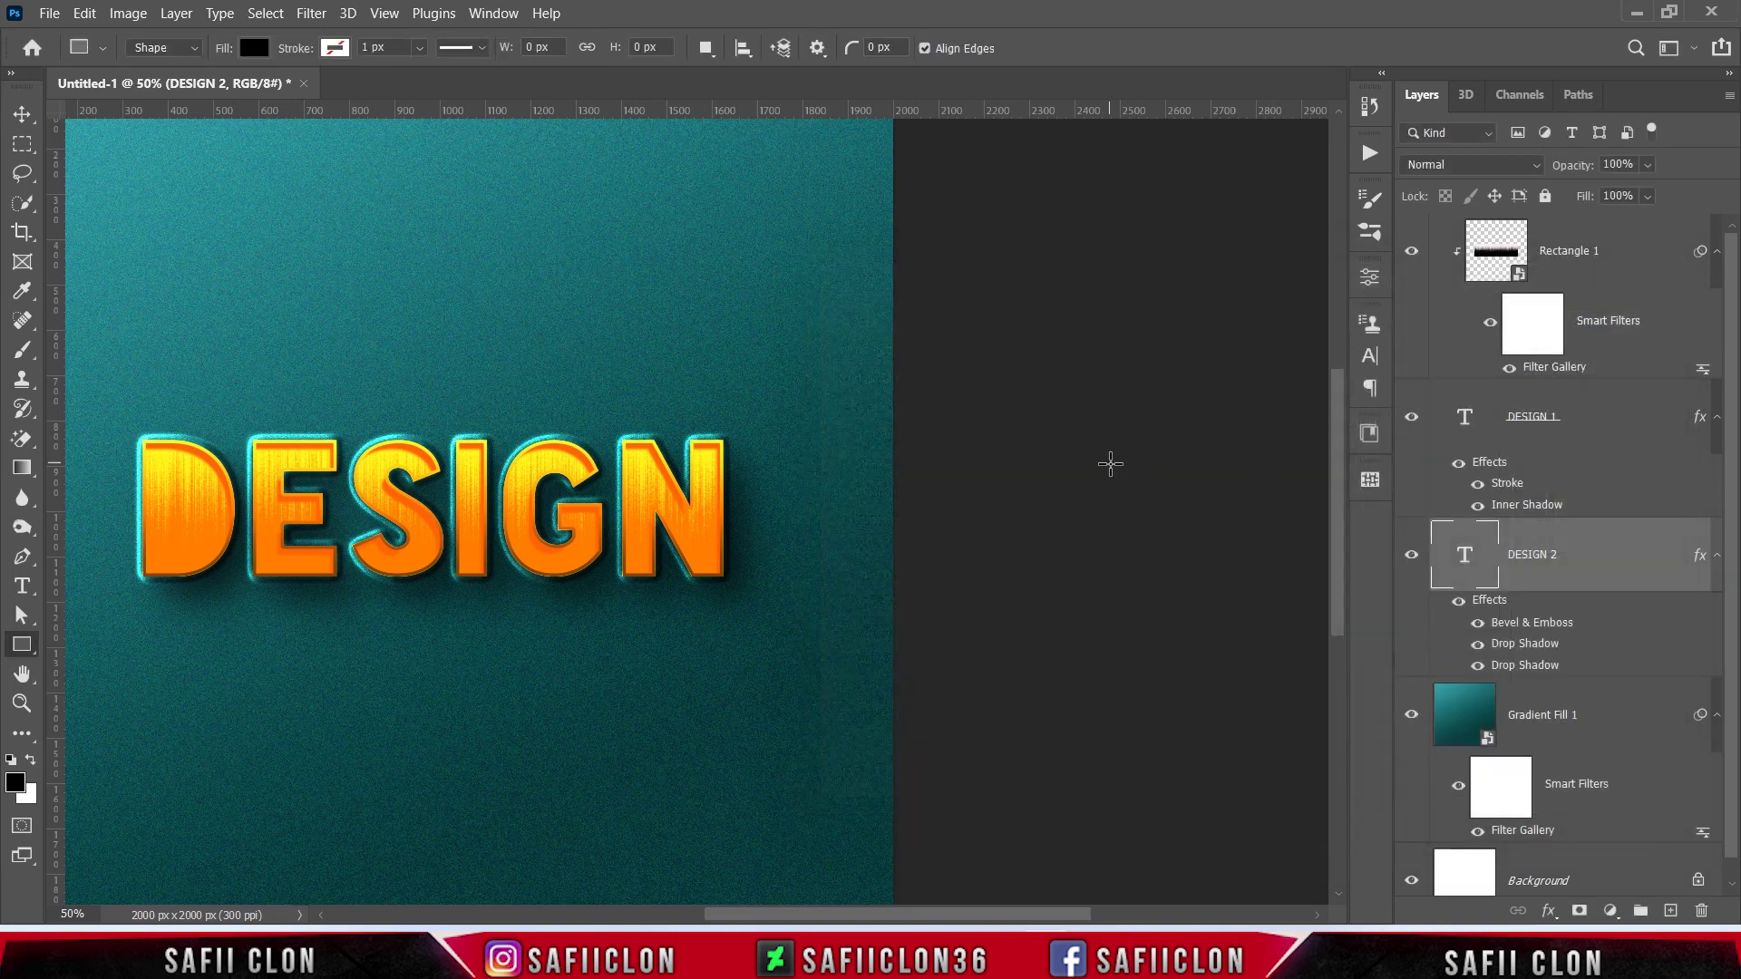
pyautogui.hotkey('ctrl', '-')
pyautogui.hotkey('ctrl', '-')
pyautogui.hotkey('ctrl', '+')
pyautogui.hotkey('ctrl', '+')
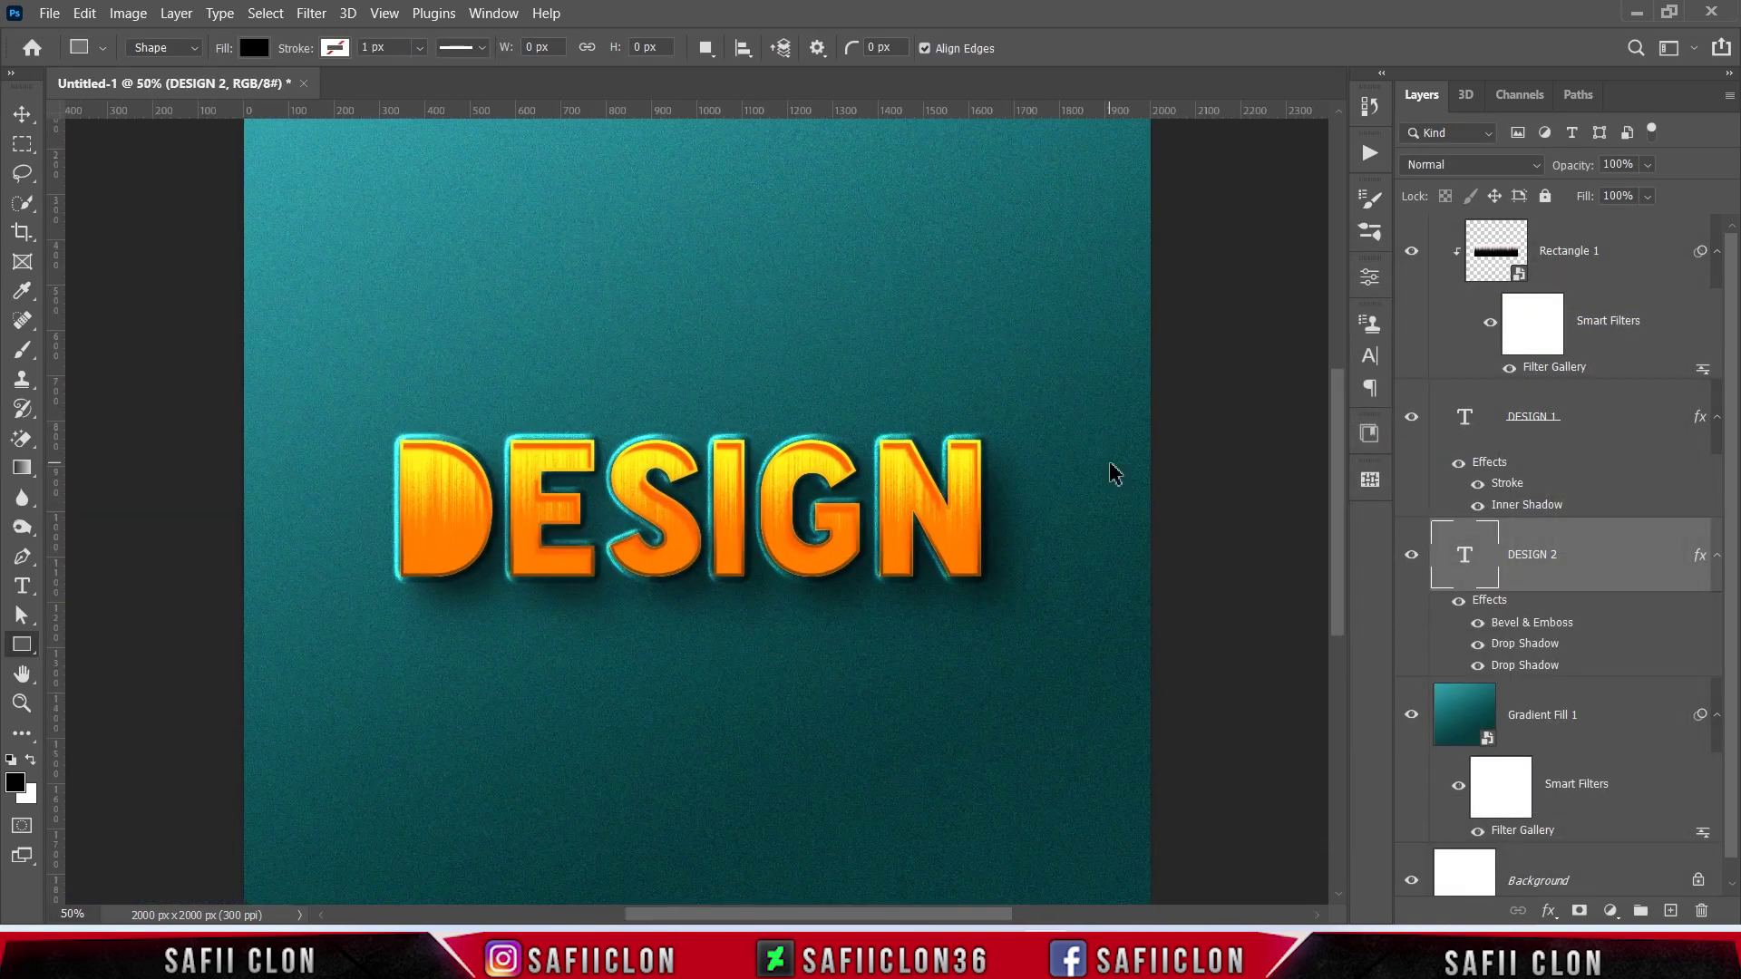
pyautogui.hotkey('ctrl', '+')
pyautogui.hotkey('ctrl', '+')
pyautogui.hotkey('ctrl', '+')
pyautogui.hotkey('ctrl', '+')
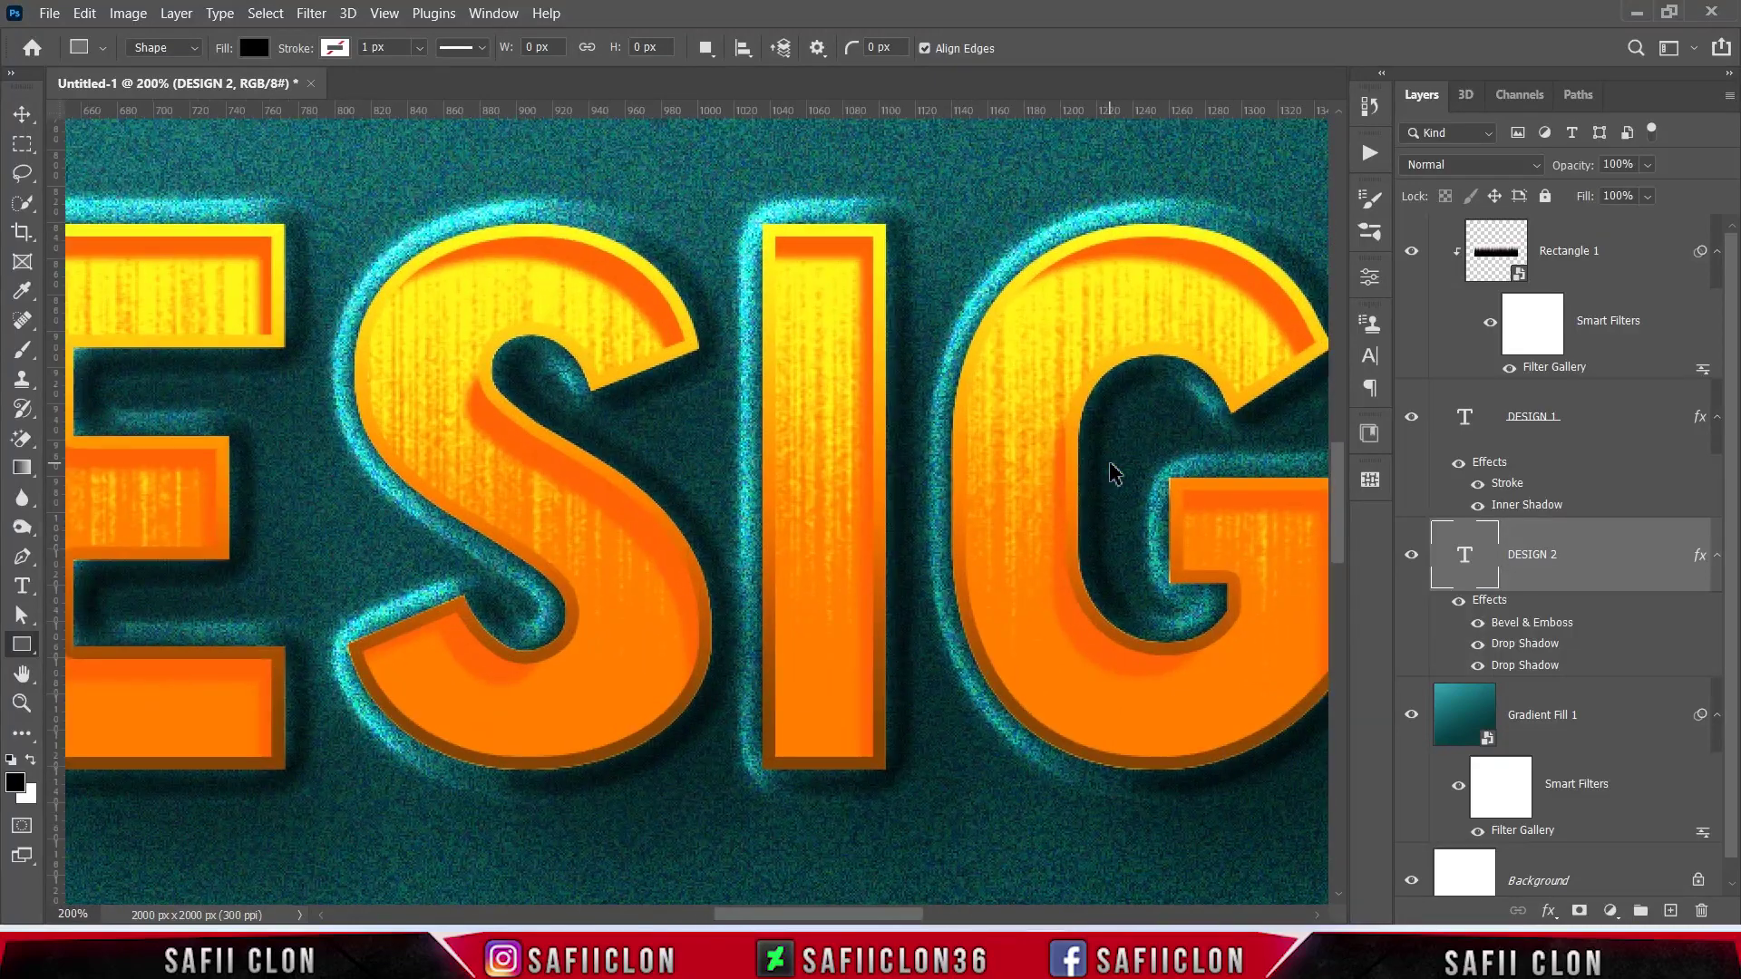
pyautogui.hotkey('ctrl', '-')
pyautogui.hotkey('ctrl', '-')
# Toggle the DESIGN 2 layer and grain texture visibility to compare the result
pyautogui.hotkey('ctrl', '-')
pyautogui.hotkey('ctrl', '-')
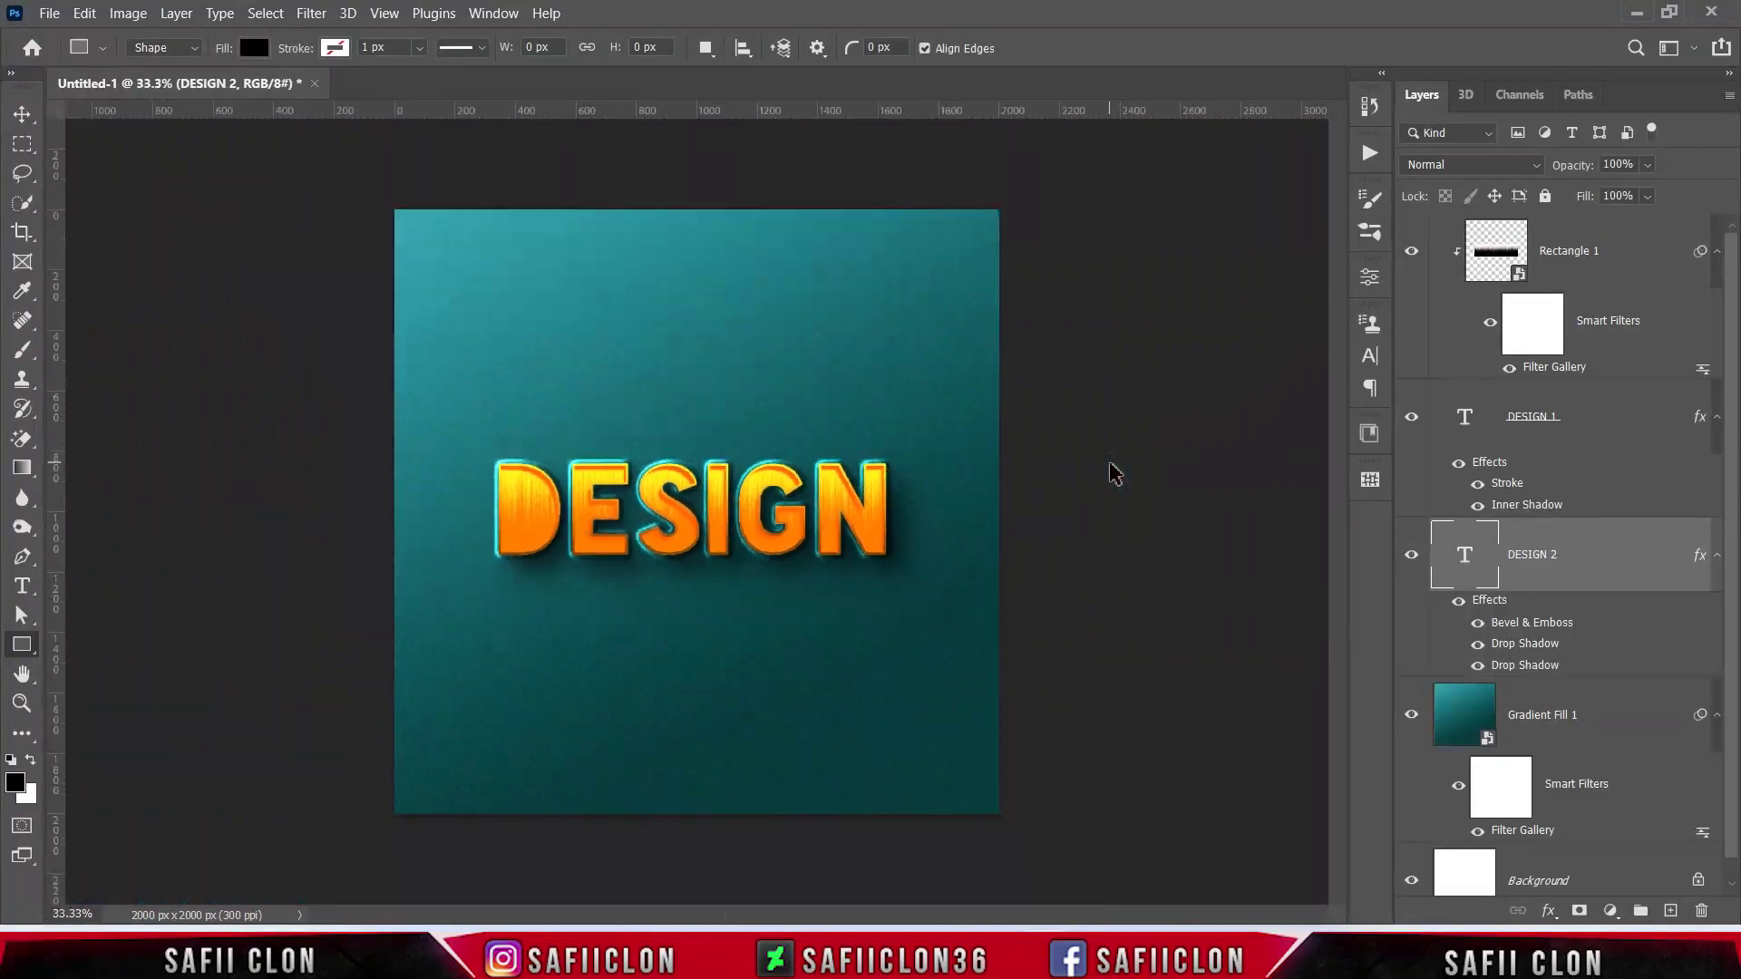
pyautogui.hotkey('ctrl', '+')
pyautogui.hotkey('ctrl', '-')
pyautogui.click(1412, 555)
pyautogui.click(1412, 417)
pyautogui.click(1412, 251)
pyautogui.hotkey('ctrl', '-')
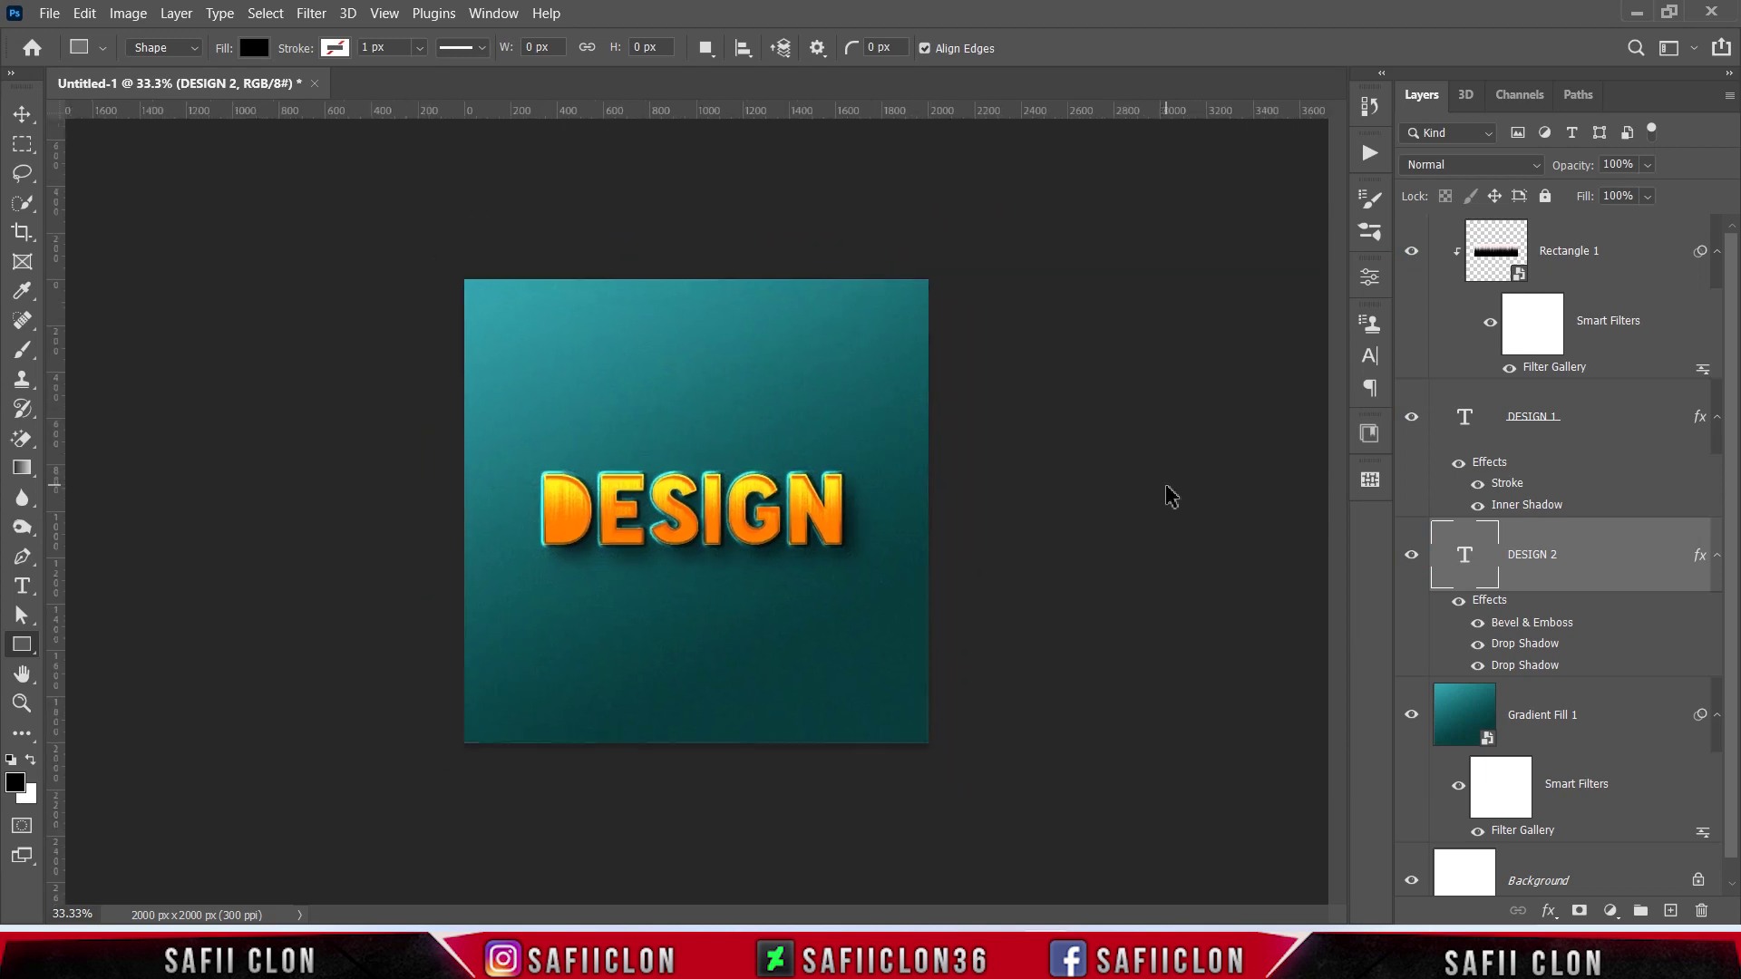
pyautogui.hotkey('ctrl', '+')
pyautogui.hotkey('ctrl', '+')
pyautogui.hotkey('ctrl', '-')
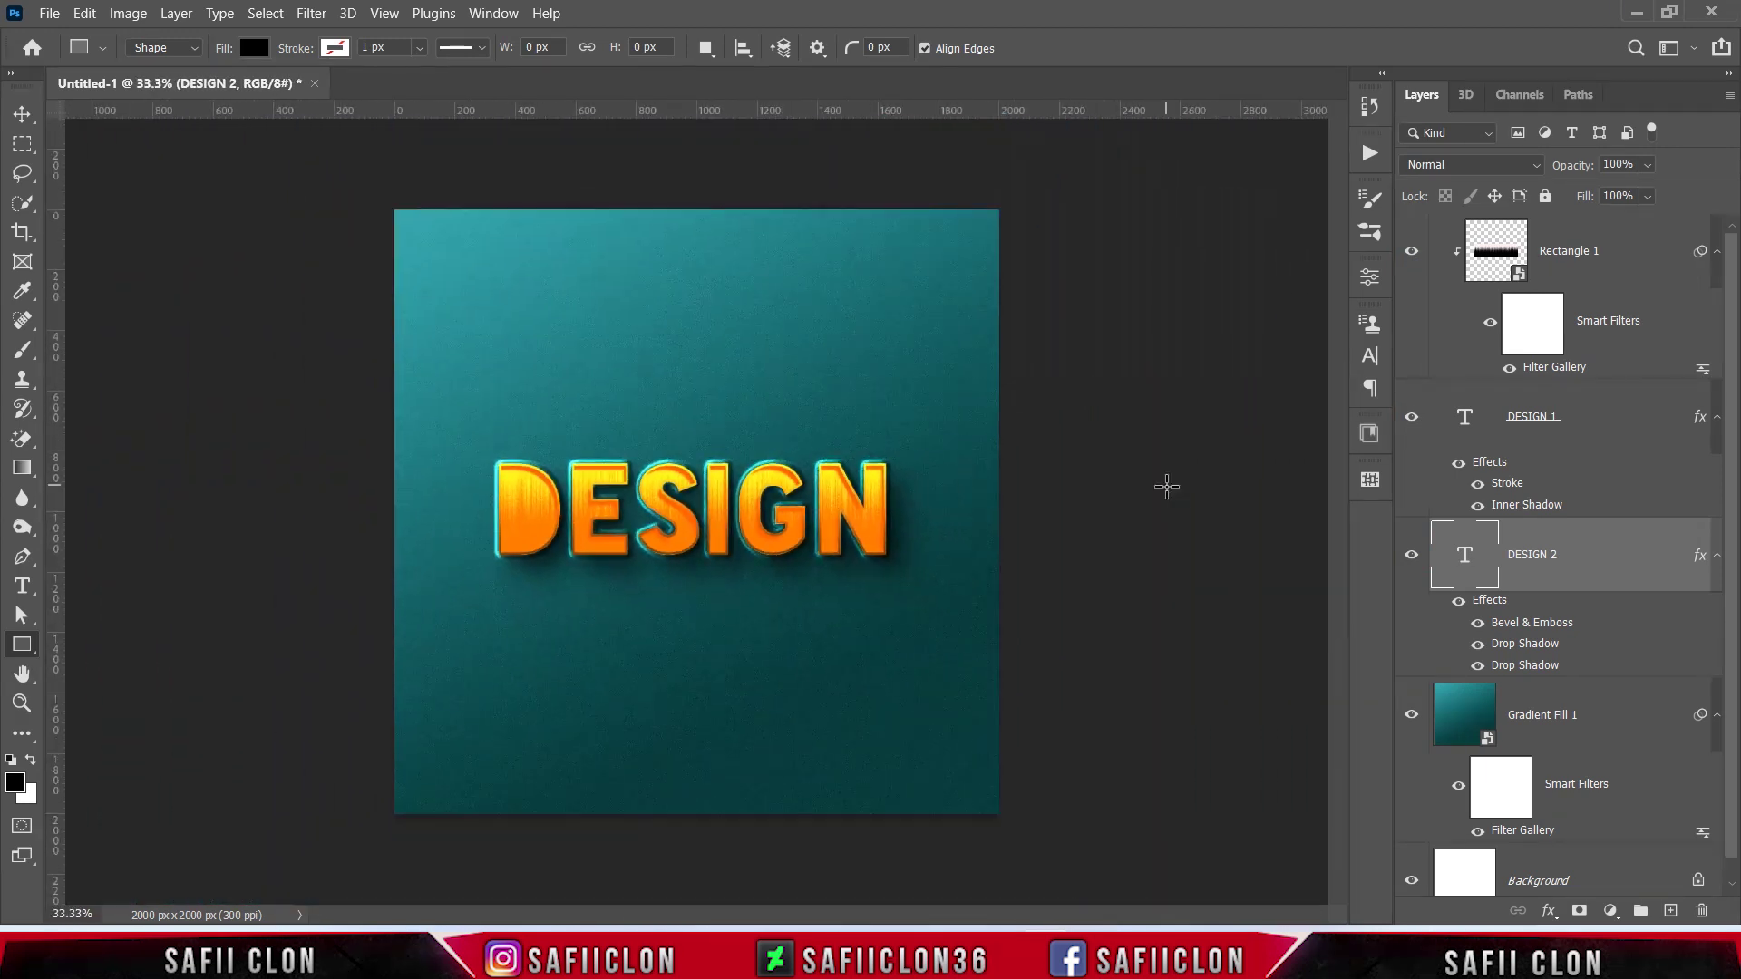